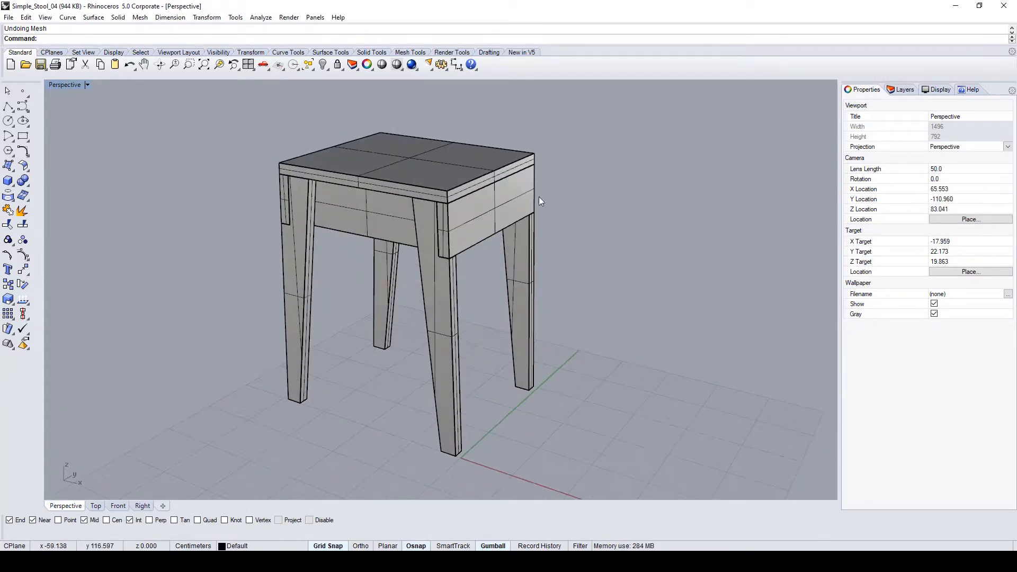
Step: Create polygon meshes from all the stool's NURBS parts, inspecting the mesh preview before accepting it
left_click_drag(157, 472, 158, 472)
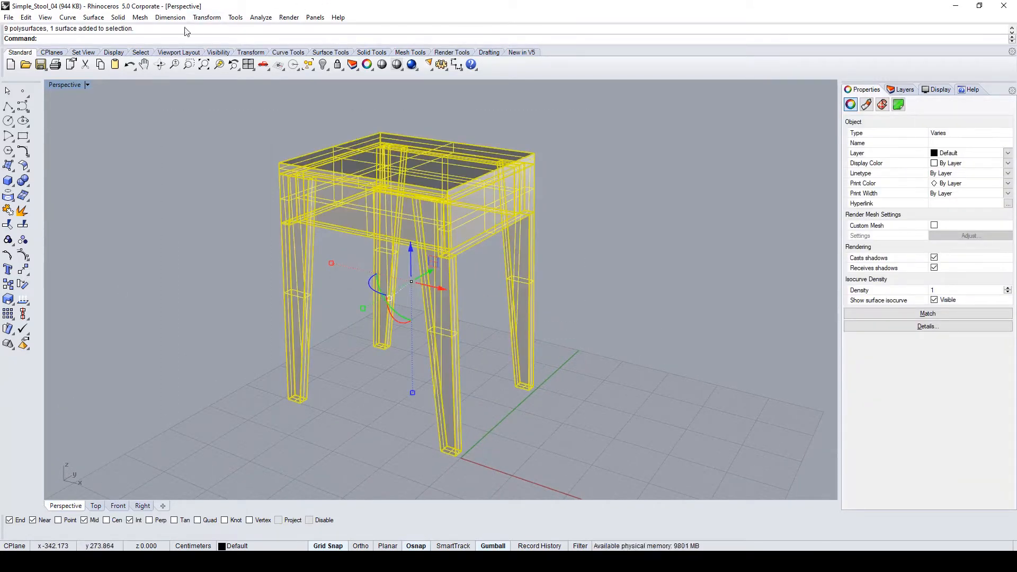
left_click(140, 18)
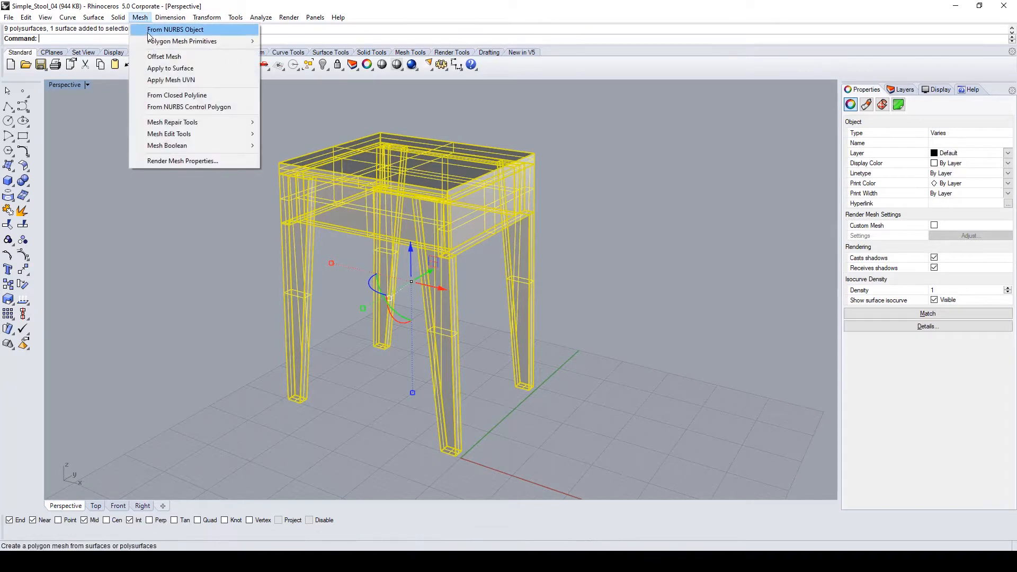
left_click(149, 31)
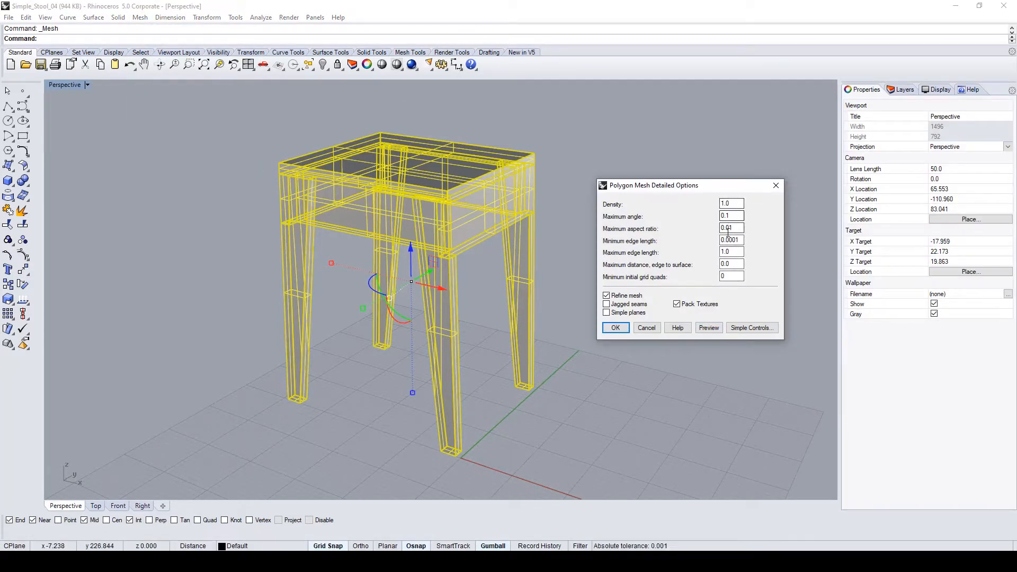
left_click(709, 329)
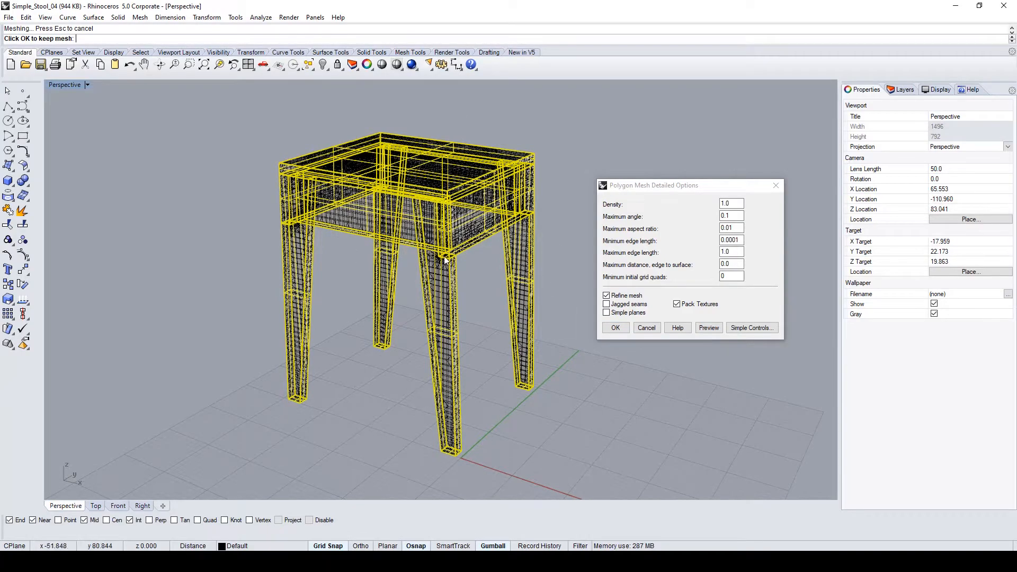
scroll(445, 259, "up", 7)
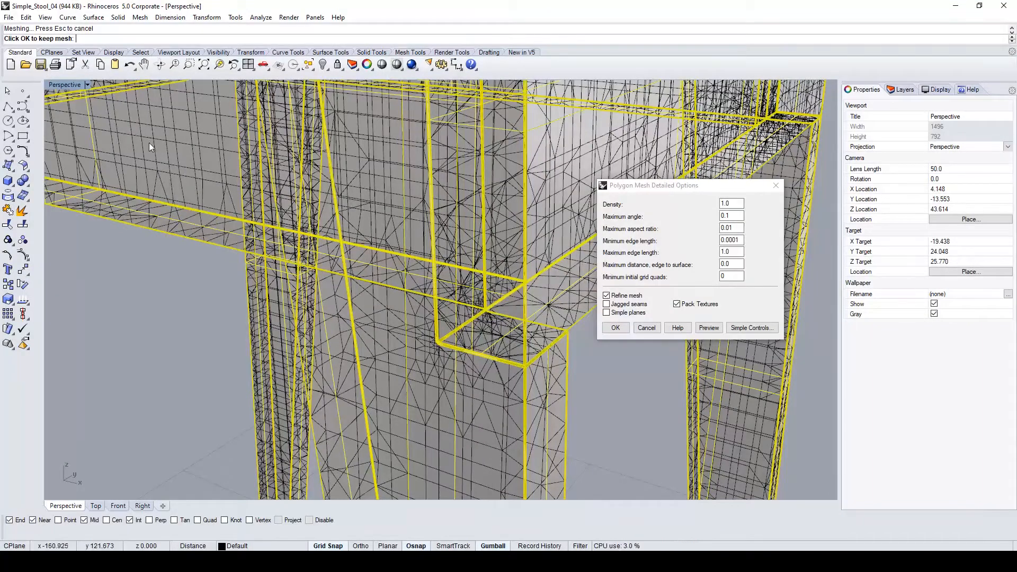
scroll(229, 290, "down", 6)
middle_click(221, 292)
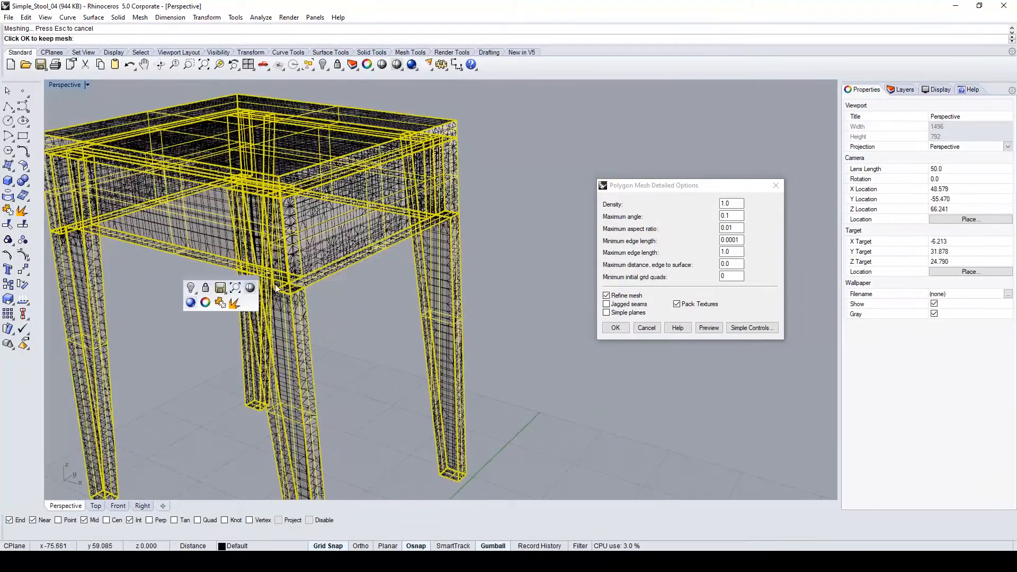
middle_click(200, 351)
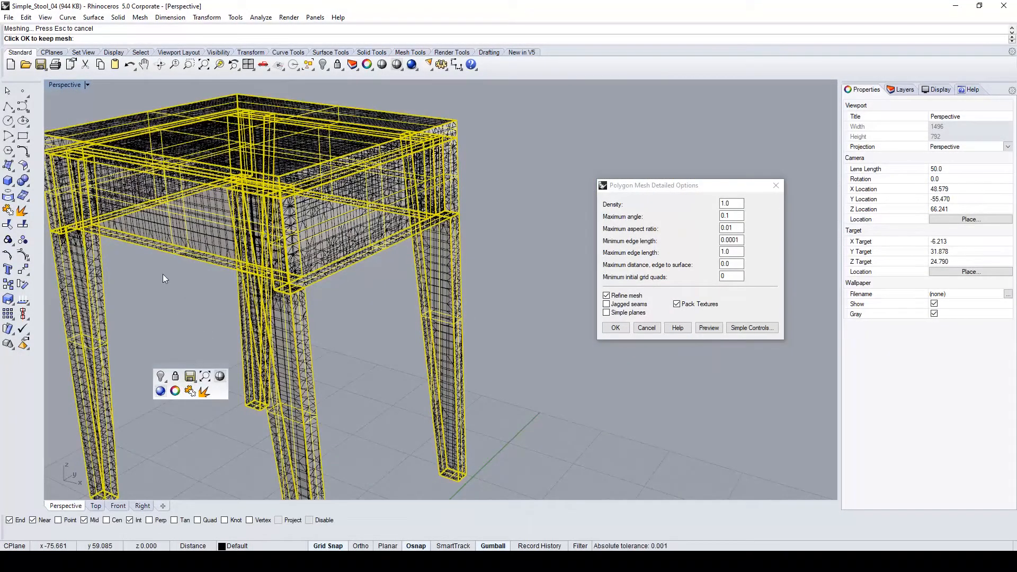
left_click(615, 328)
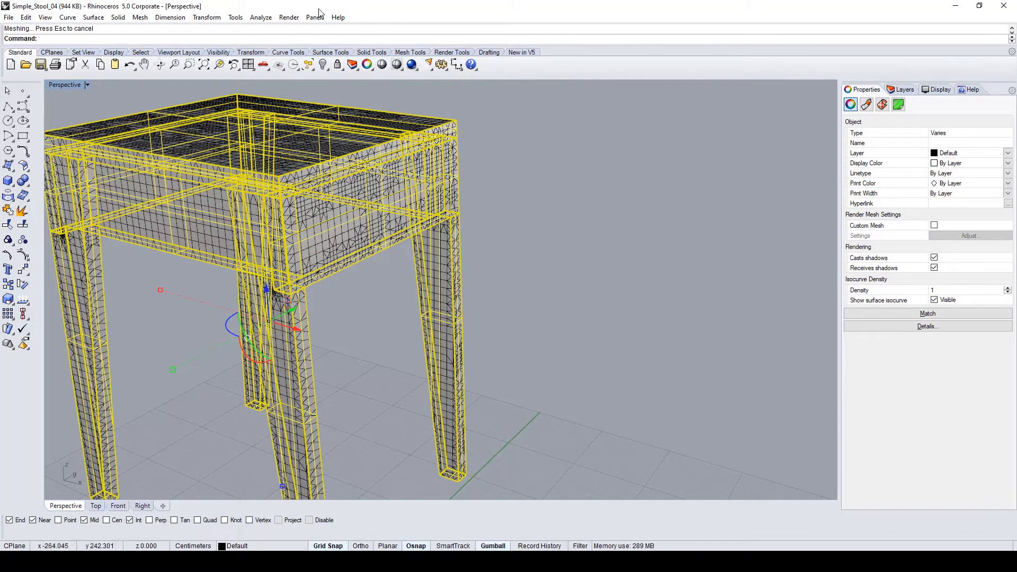
Step: Hide the stool's original NURBS objects and select all the remaining stool meshes
left_click(323, 64)
scroll(475, 233, "down", 5)
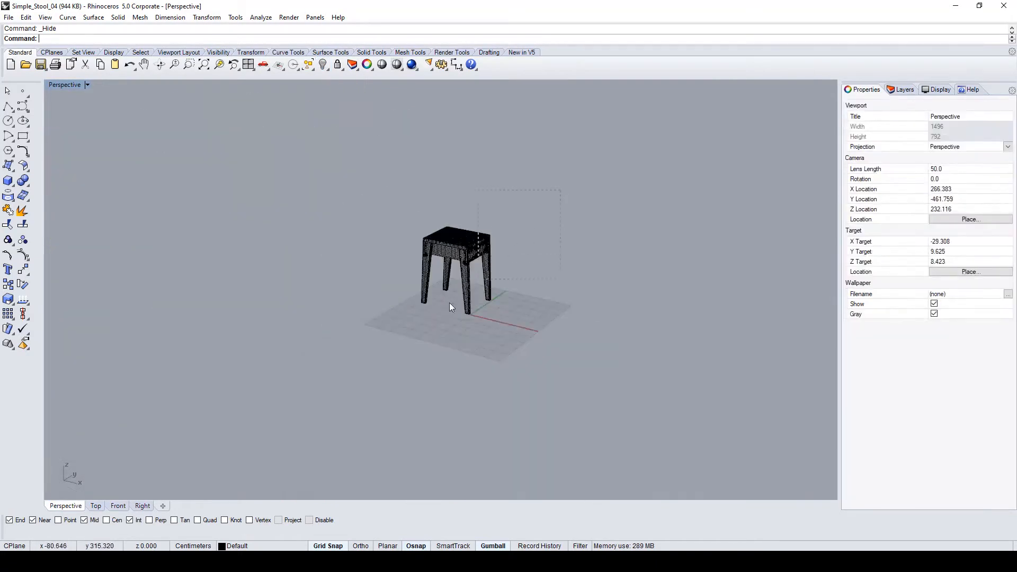
key("ctrl+a")
scroll(516, 277, "up", 5)
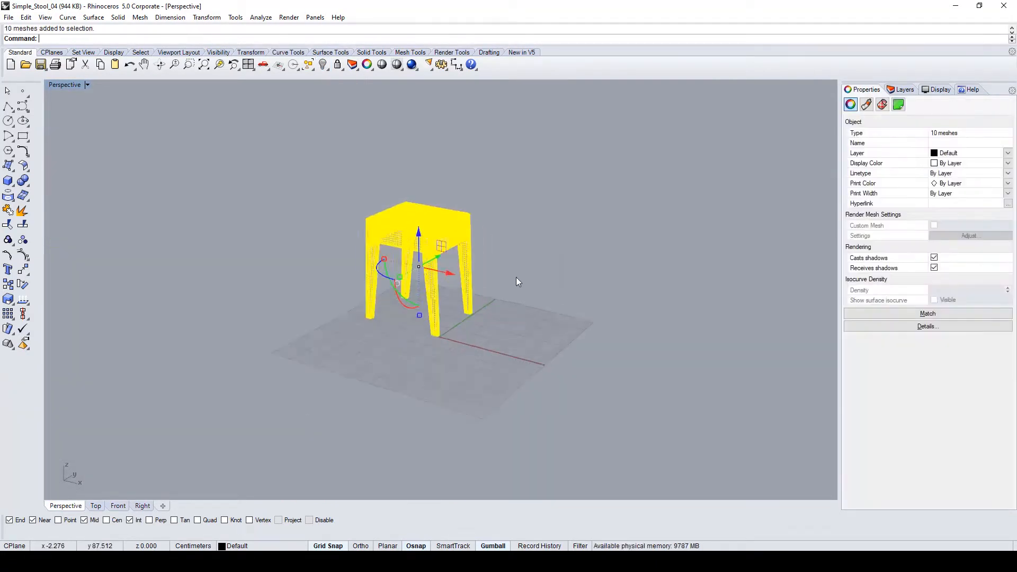
middle_click(440, 352)
left_click_drag(510, 129, 270, 365)
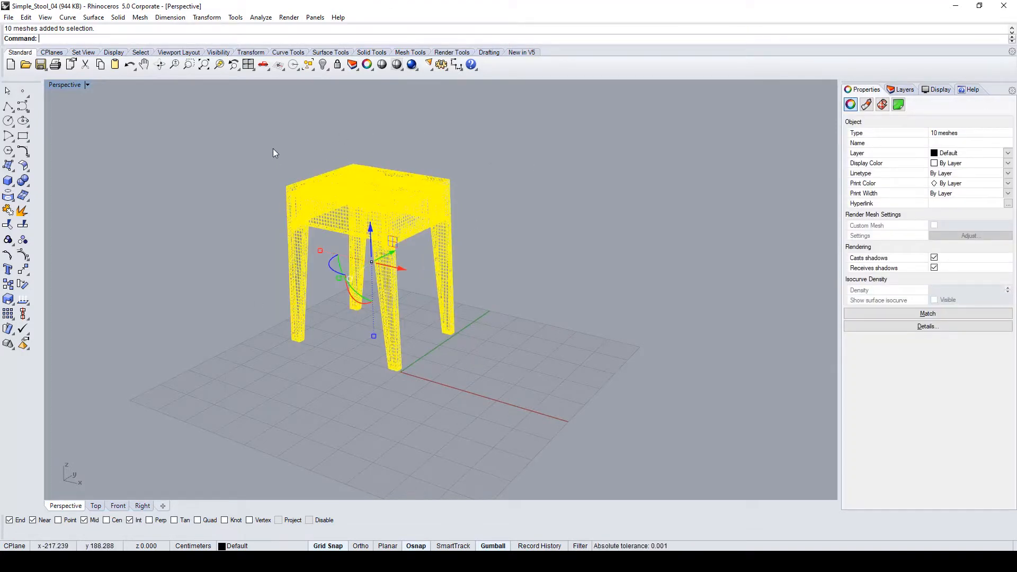
Step: Start exporting the selected meshes to the Desktop under the file name SIMPLE_STOOL
left_click(8, 18)
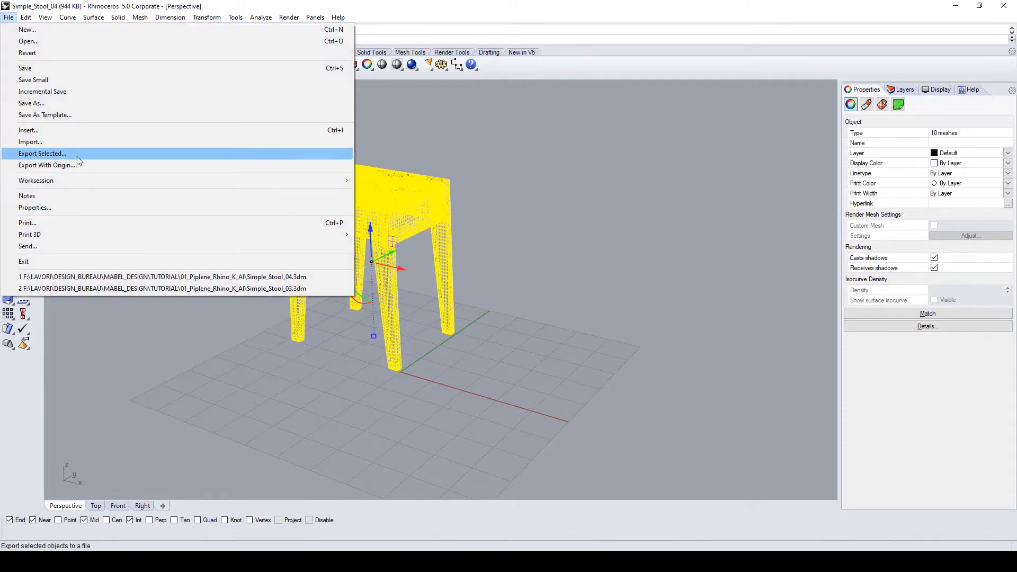
left_click(59, 153)
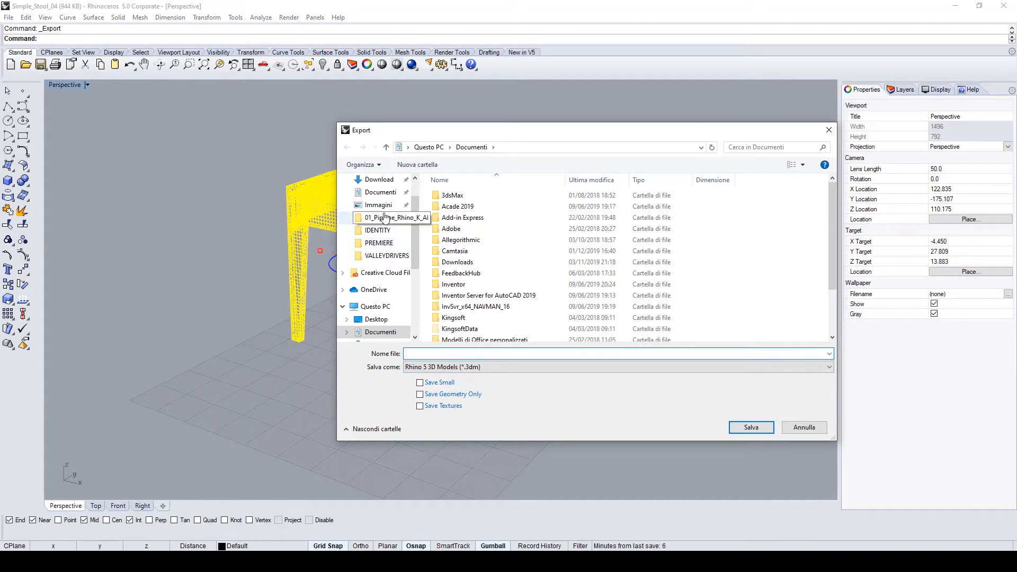
scroll(383, 226, "up", 1)
left_click(376, 200)
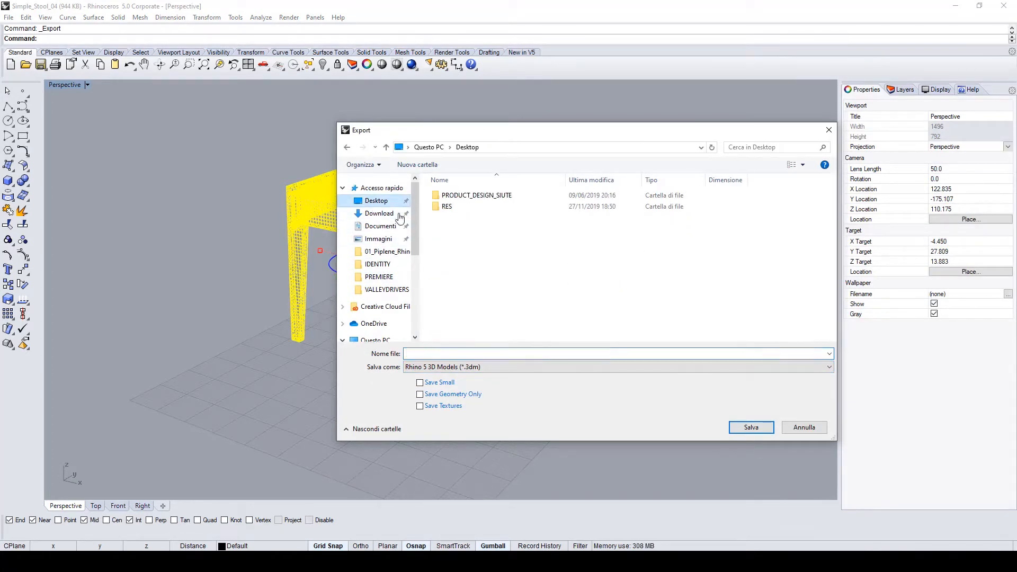
left_click_drag(480, 129, 385, 123)
left_click(338, 347)
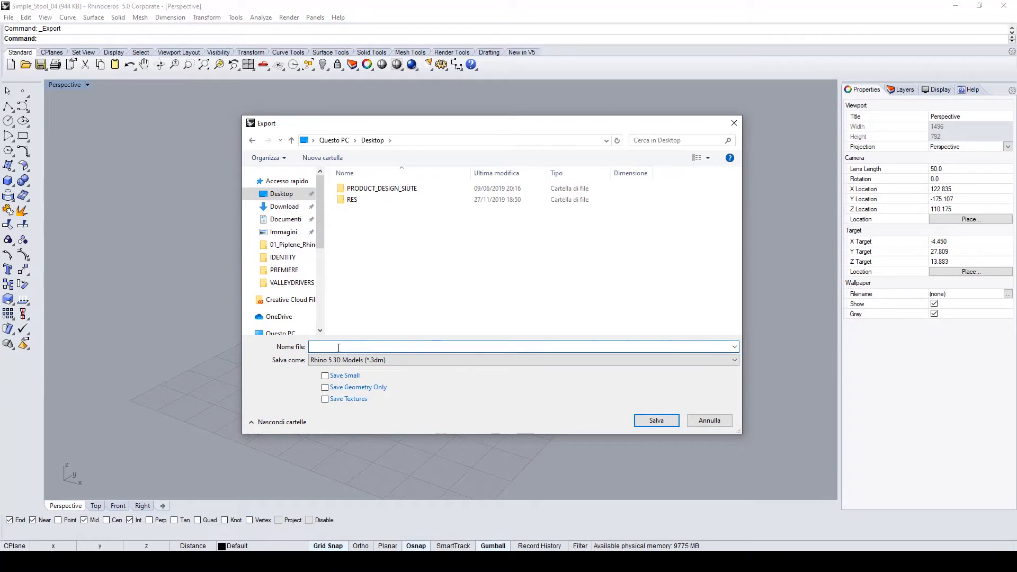
type("SIMPLE")
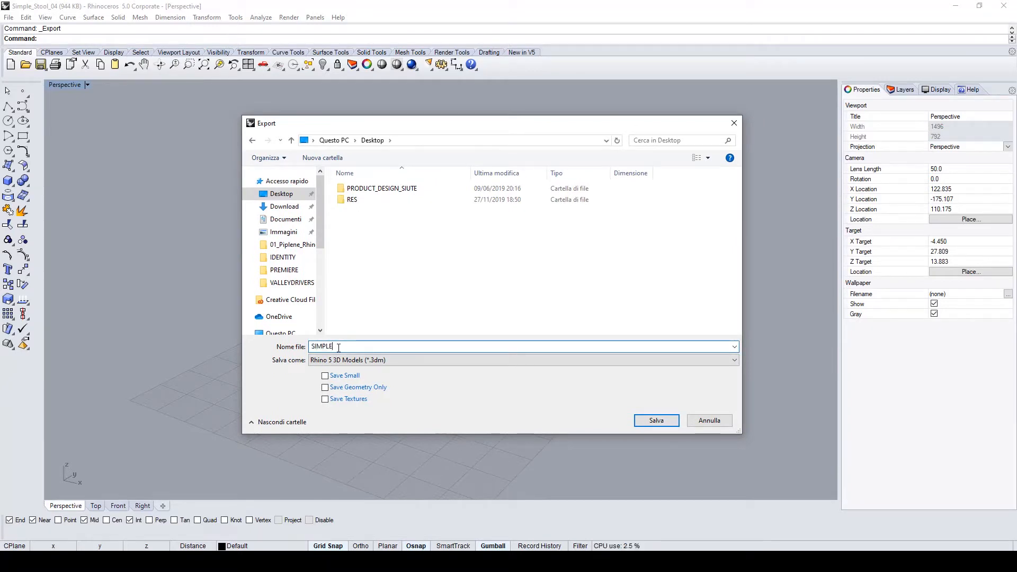
type("_STOOL")
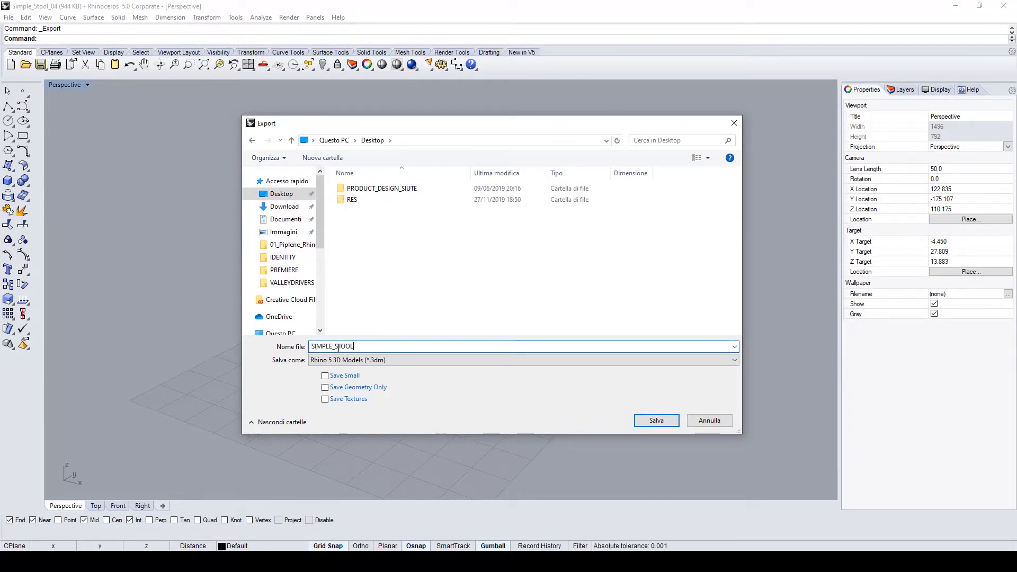
Step: Set the export format to MotionBuilder (*.fbx) and save with meshes only, Phong materials and Version 7 binary
left_click(350, 360)
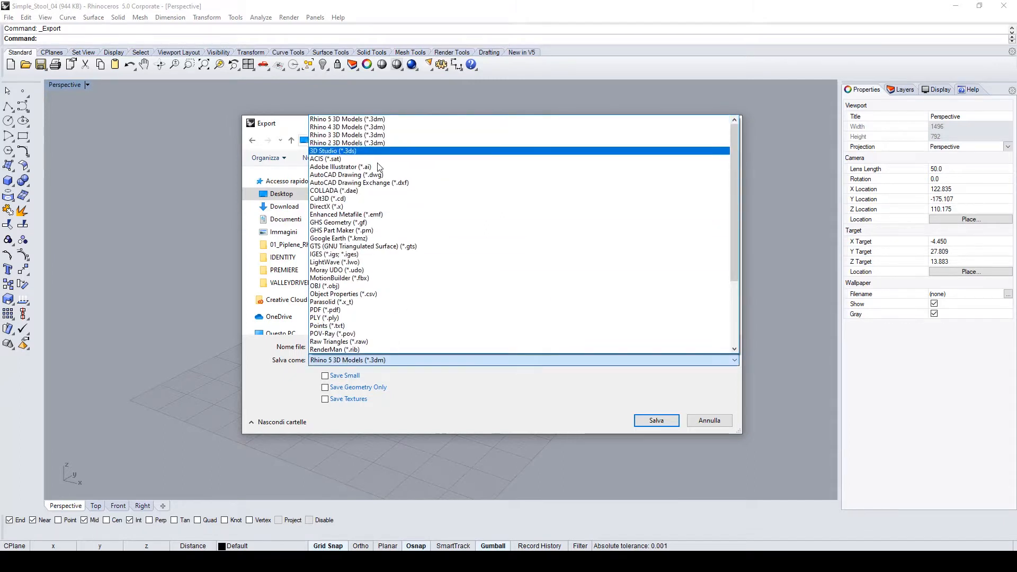
left_click(365, 279)
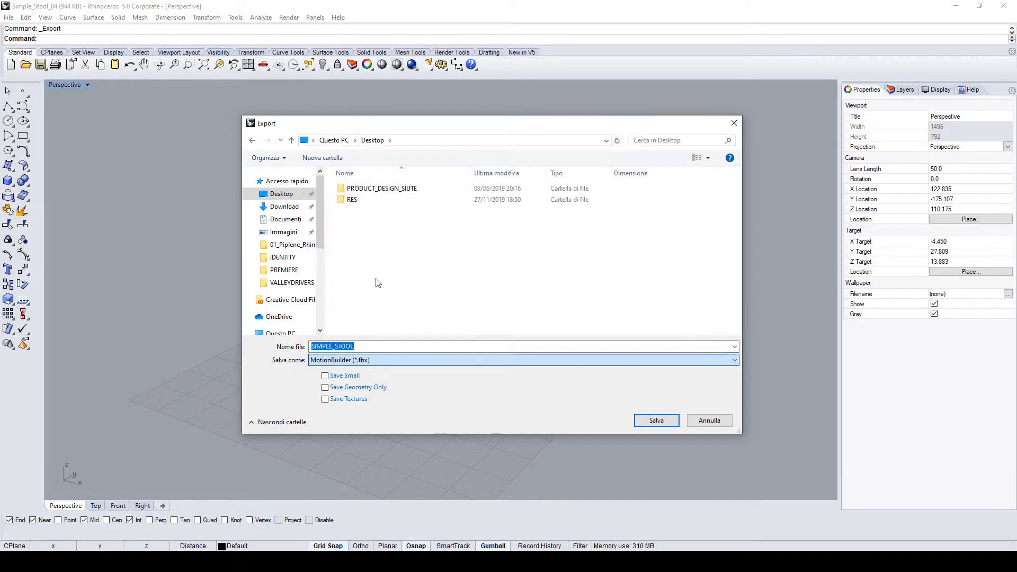
left_click(657, 421)
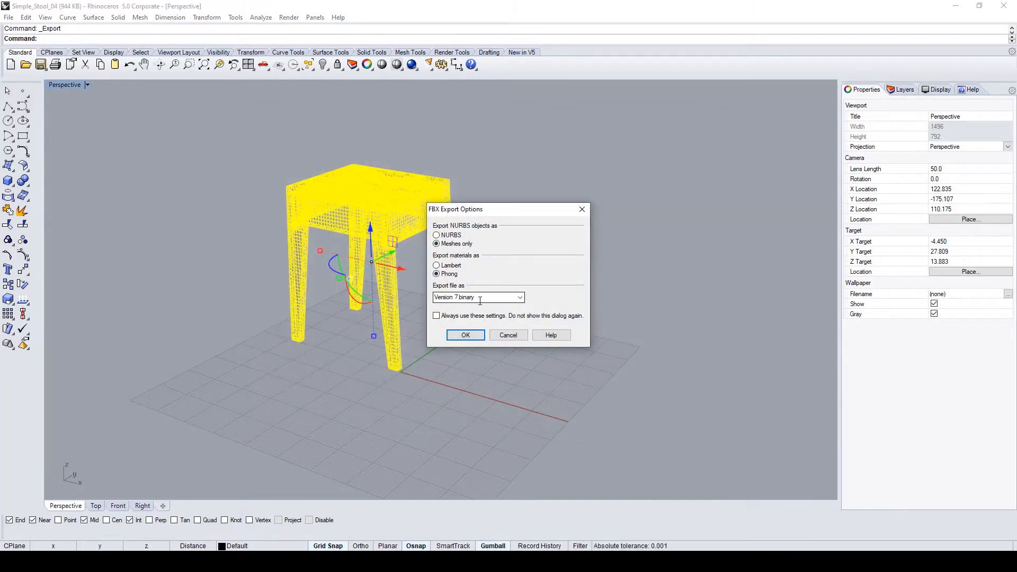
left_click(466, 335)
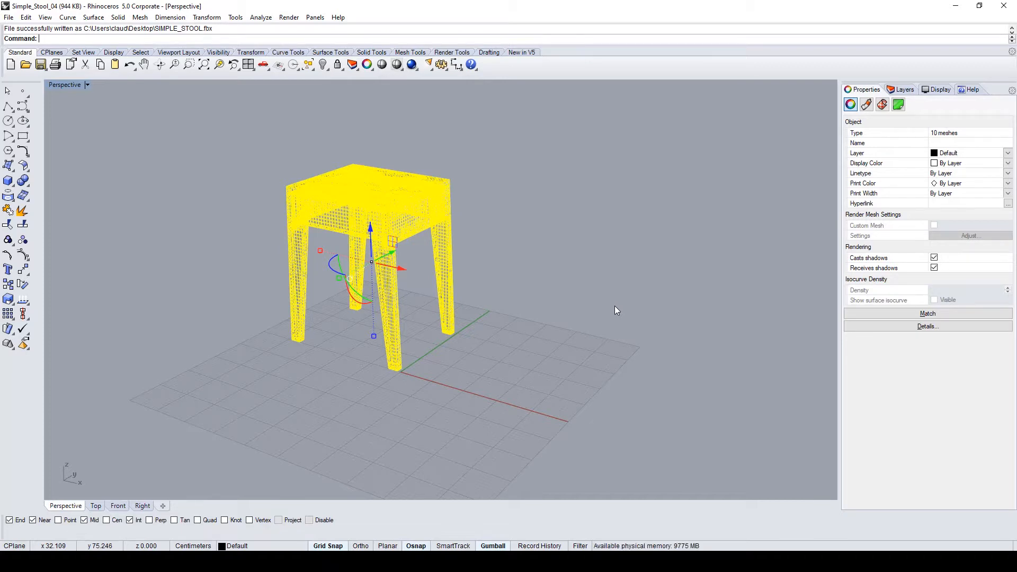
Step: Switch to Cinema 4D and add a plane with 1 width segment and 1 height segment
left_click(22, 91)
left_click(521, 225)
middle_click(553, 342)
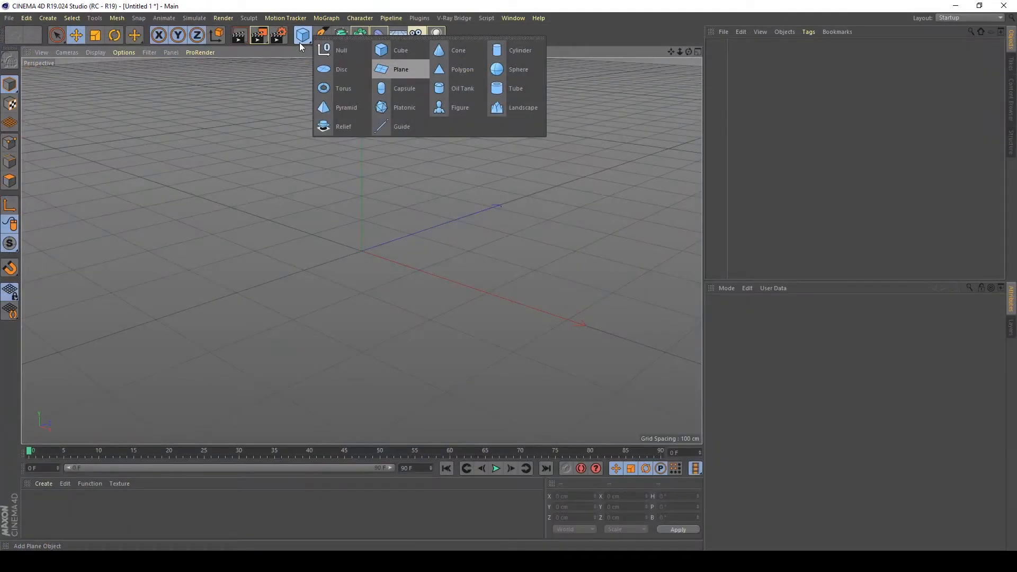
left_click(401, 69)
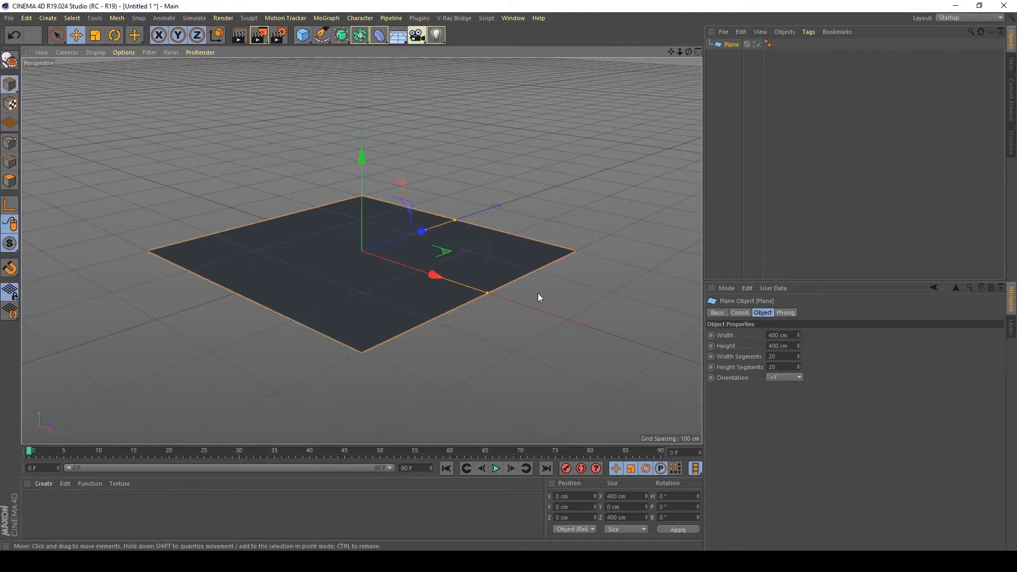
left_click(771, 356)
left_click(786, 367)
type("1")
key("Return")
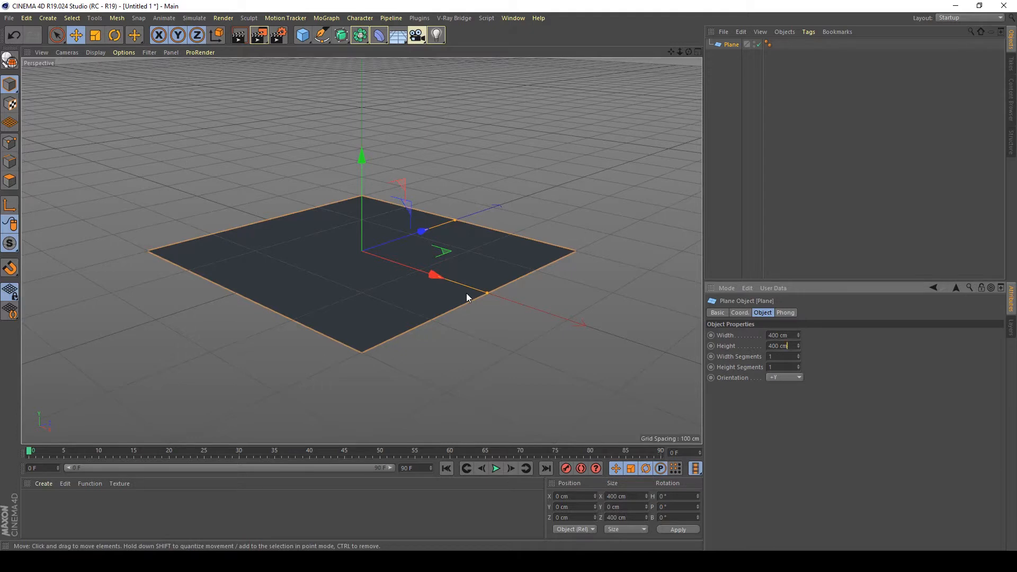
Step: Convert the plane into an editable polygon object and keep it selected
key("c")
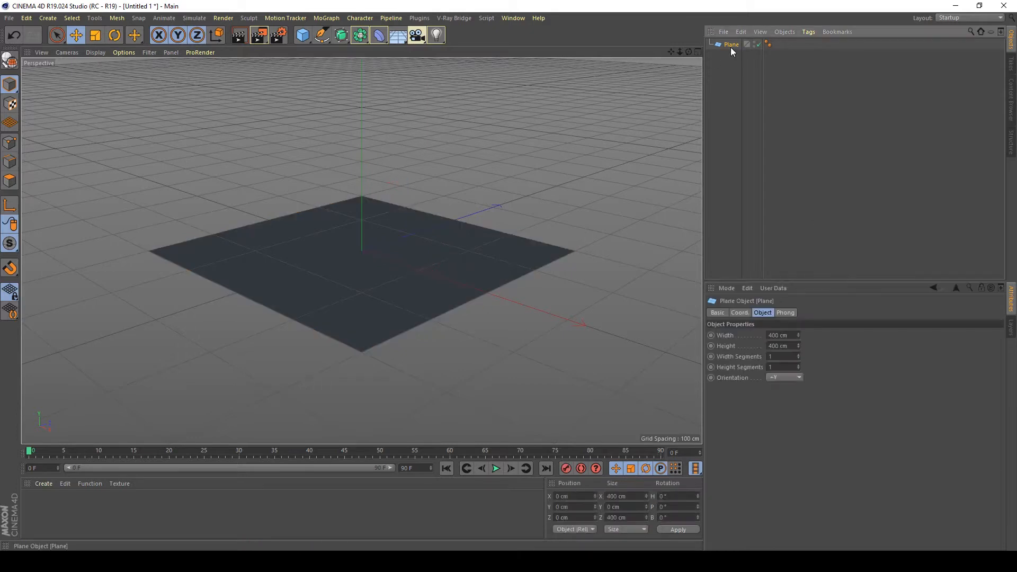
left_click(730, 46)
left_click(529, 177)
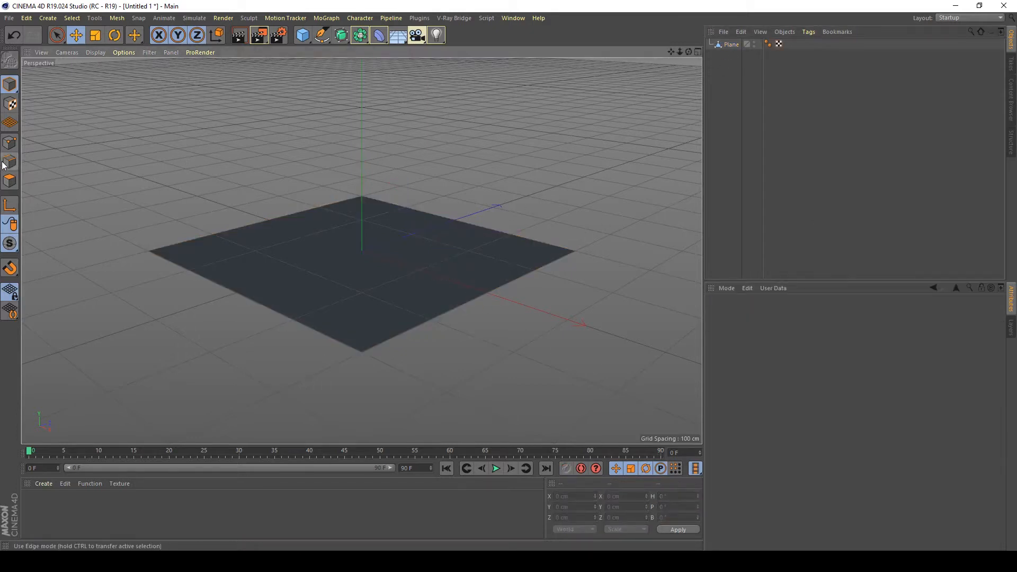
left_click(413, 303)
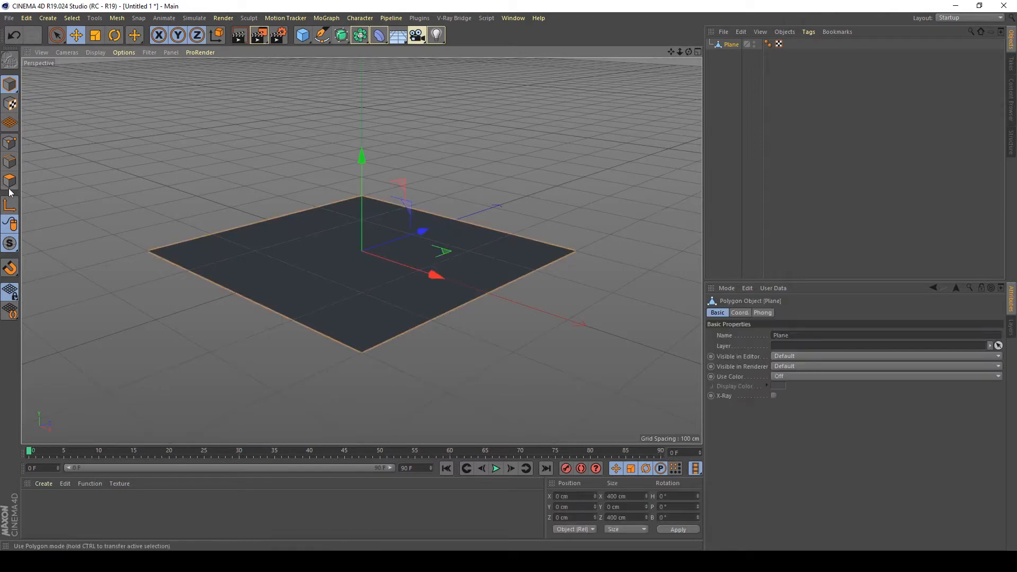
Step: Switch to edge editing and select the plane's edge at Z 200 cm
left_click(9, 163)
scroll(527, 242, "down", 3)
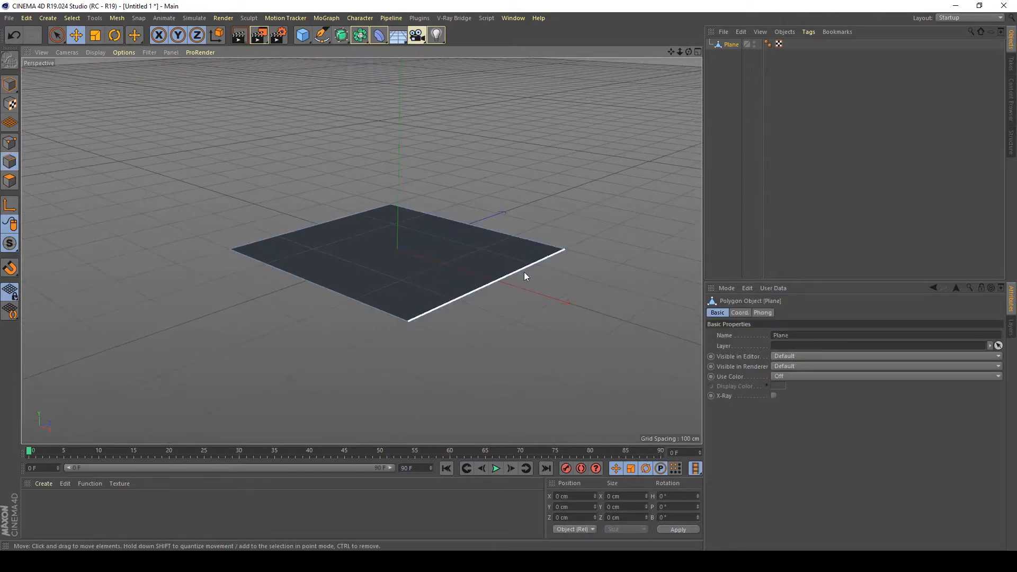
middle_click(508, 330)
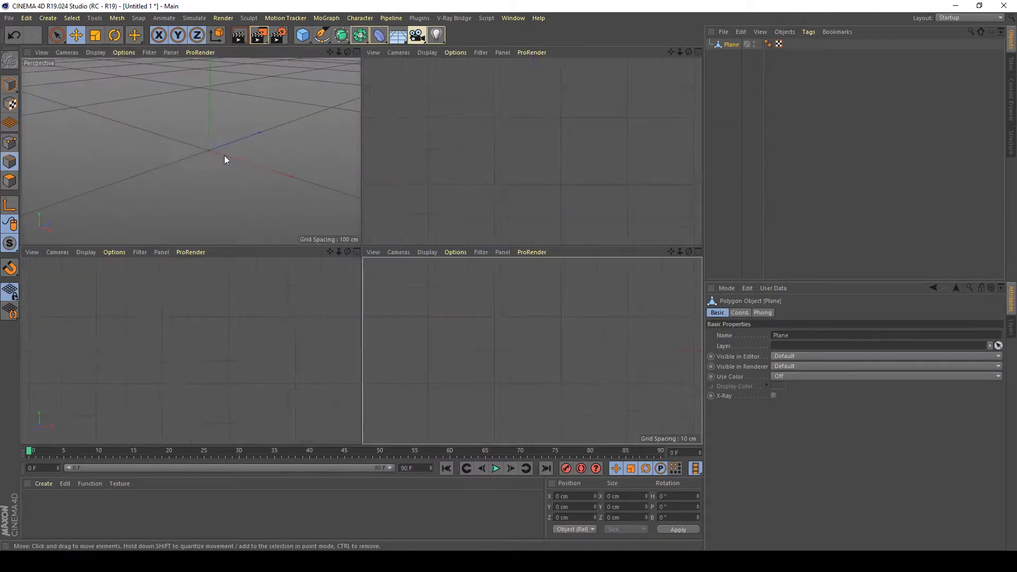
middle_click(225, 156)
left_click_drag(454, 248, 569, 253, "alt")
left_click(529, 249)
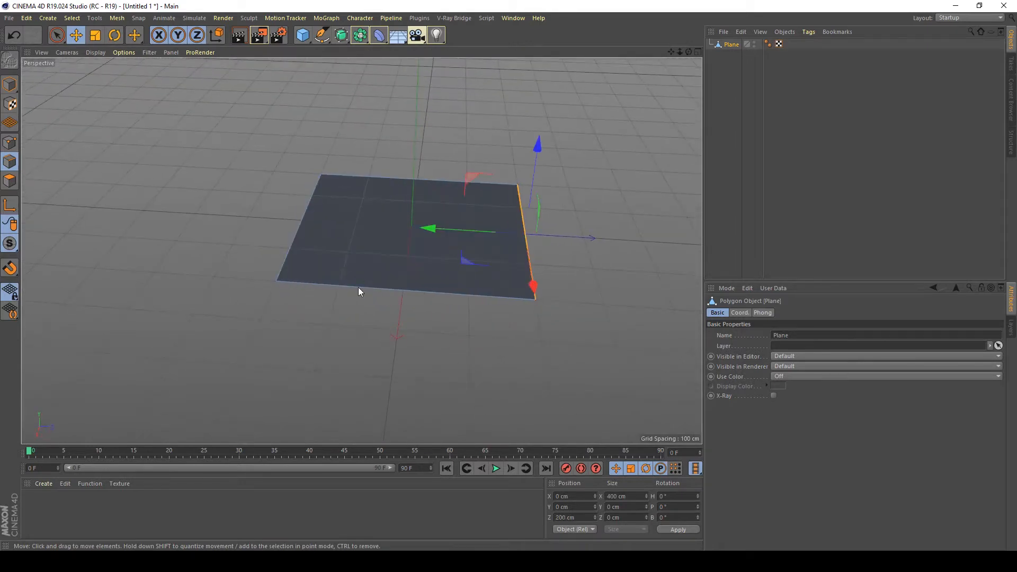
Step: In the Right view, extrude the selected edge with the offset reset to 0 cm and raise it vertically about 218 cm
middle_click(79, 118)
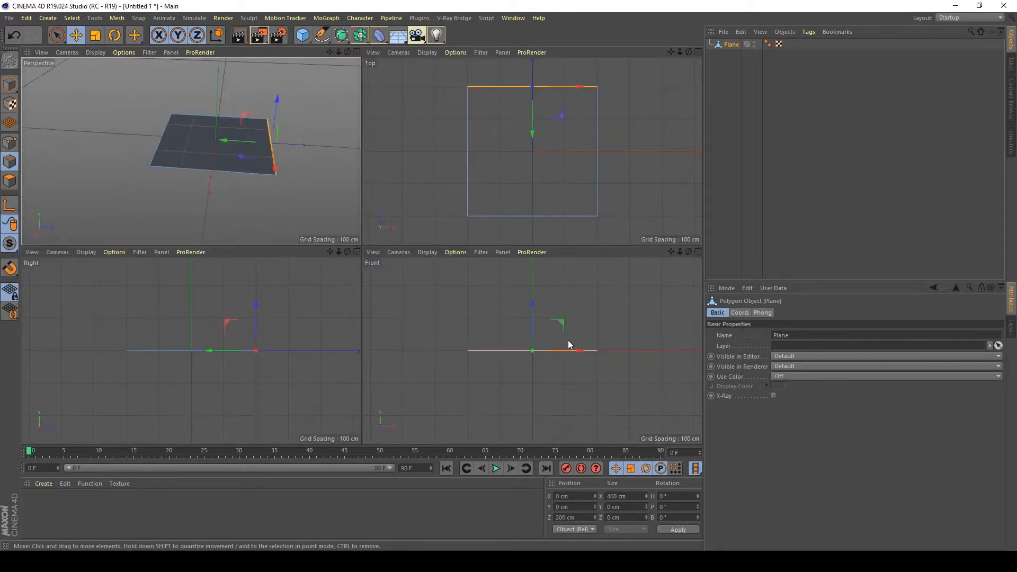
middle_click(280, 328)
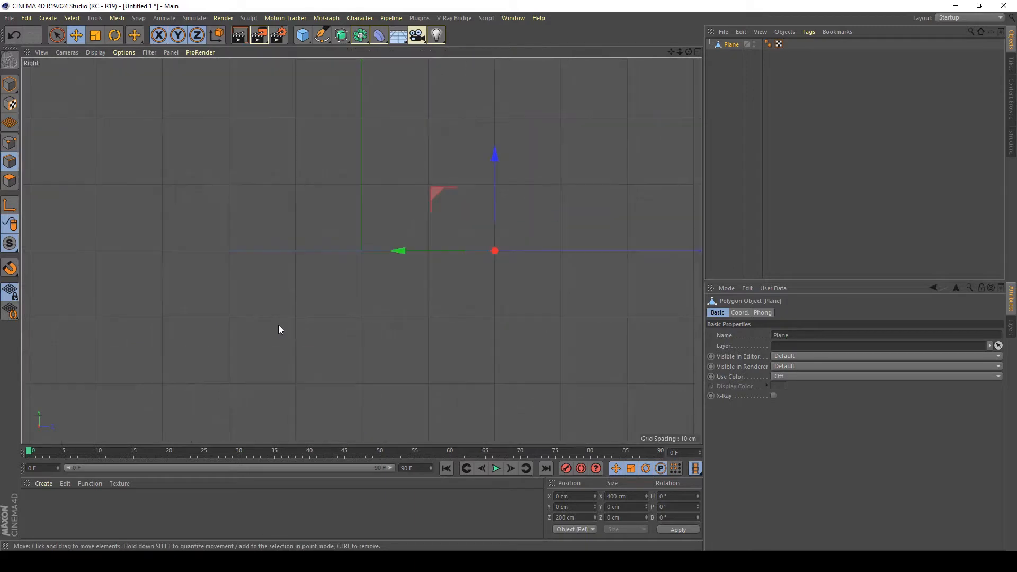
key("d")
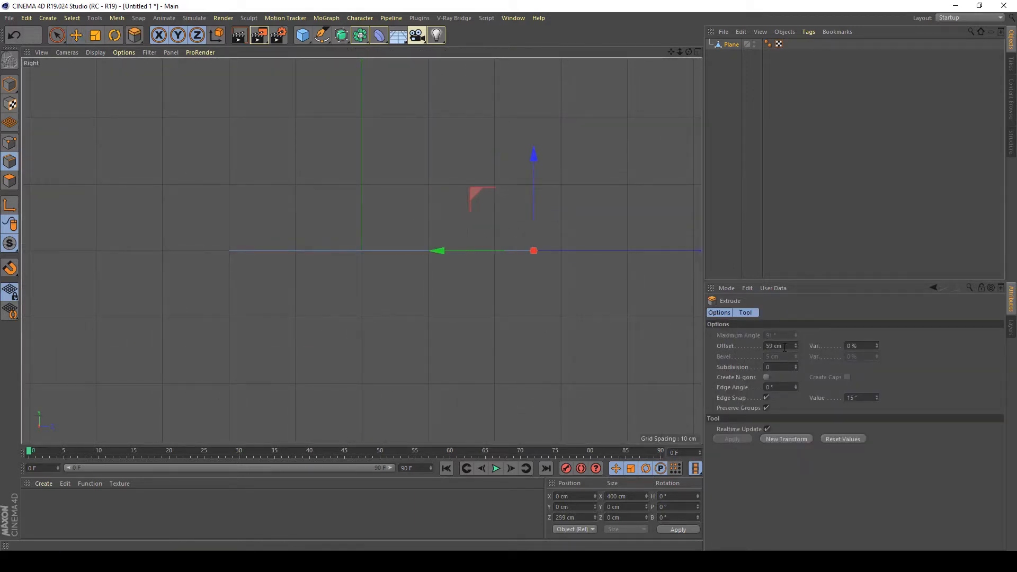
left_click_drag(784, 346, 674, 348)
type("0")
key("Return")
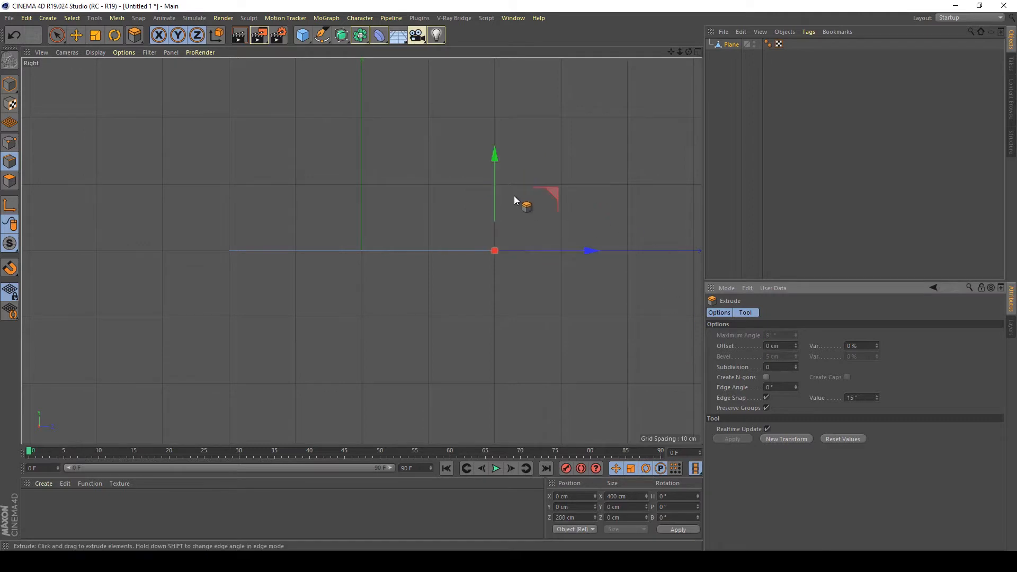
left_click_drag(493, 178, 493, 34)
scroll(555, 272, "down", 2)
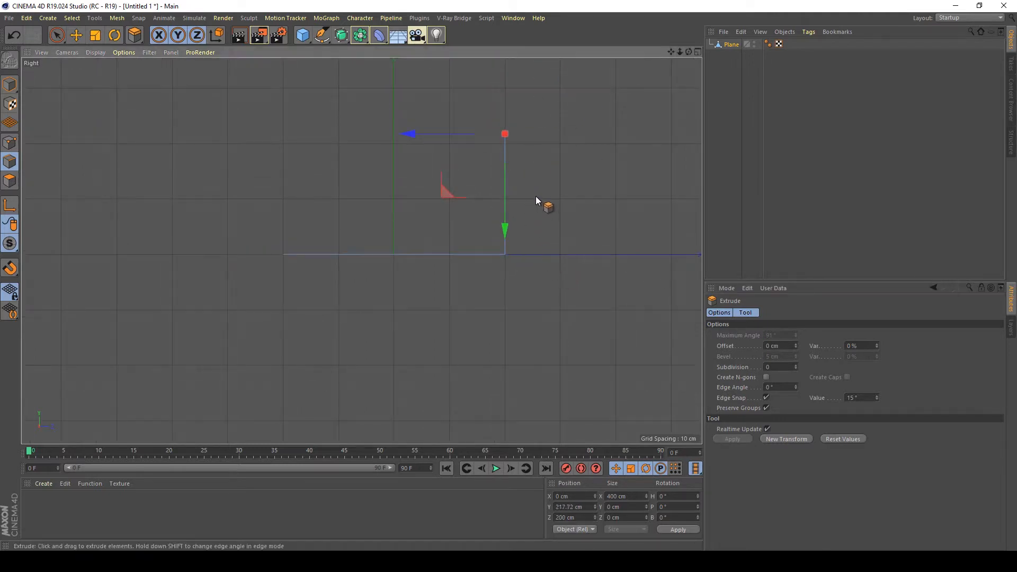
Step: Raise the extruded edge vertically to a height of about 400 cm and return to model mode
scroll(538, 231, "down", 1)
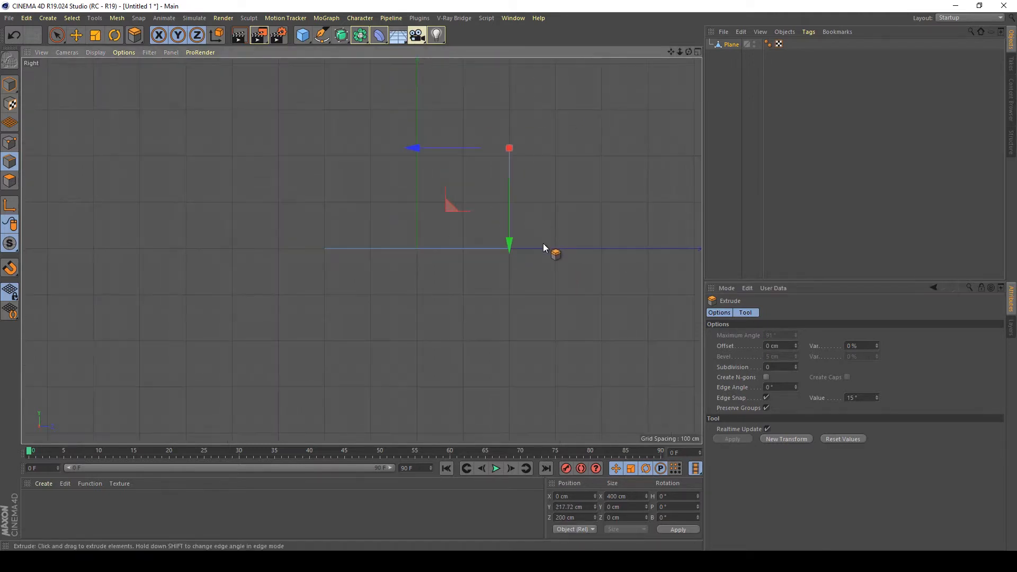
middle_click_drag(540, 331, 506, 466, "alt")
left_click_drag(468, 385, 460, 299)
left_click(10, 84)
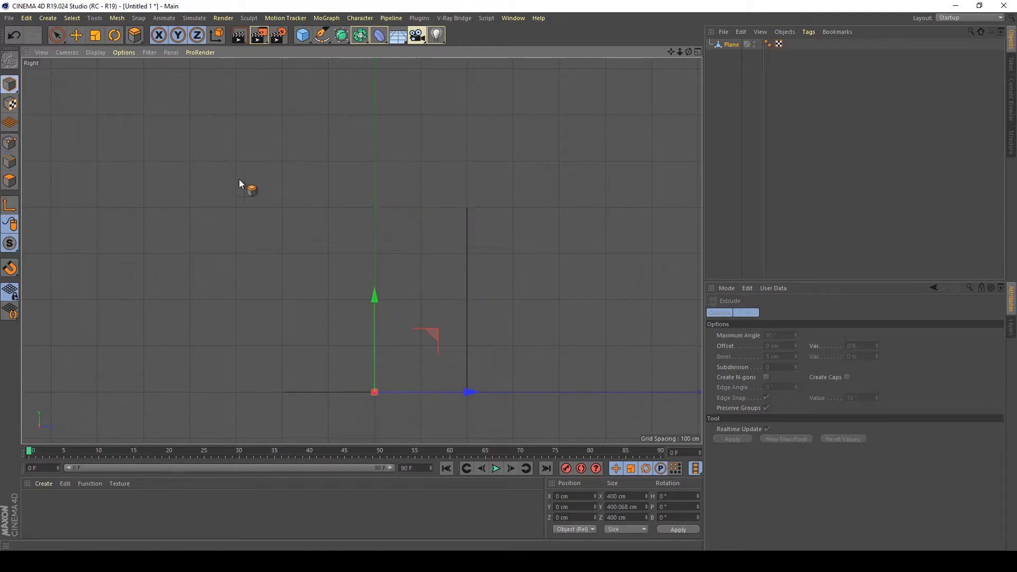
Step: In the Perspective view, select the fold edge where the floor meets the vertical wall
middle_click(41, 145)
middle_click(87, 154)
middle_click(111, 162)
middle_click(253, 202)
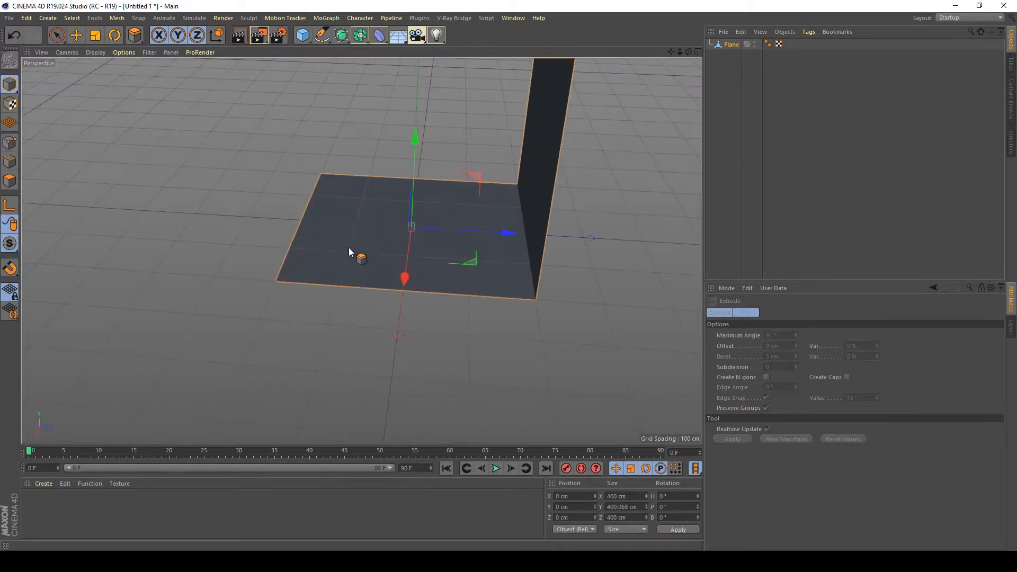
left_click_drag(352, 254, 526, 252, "alt")
key("e")
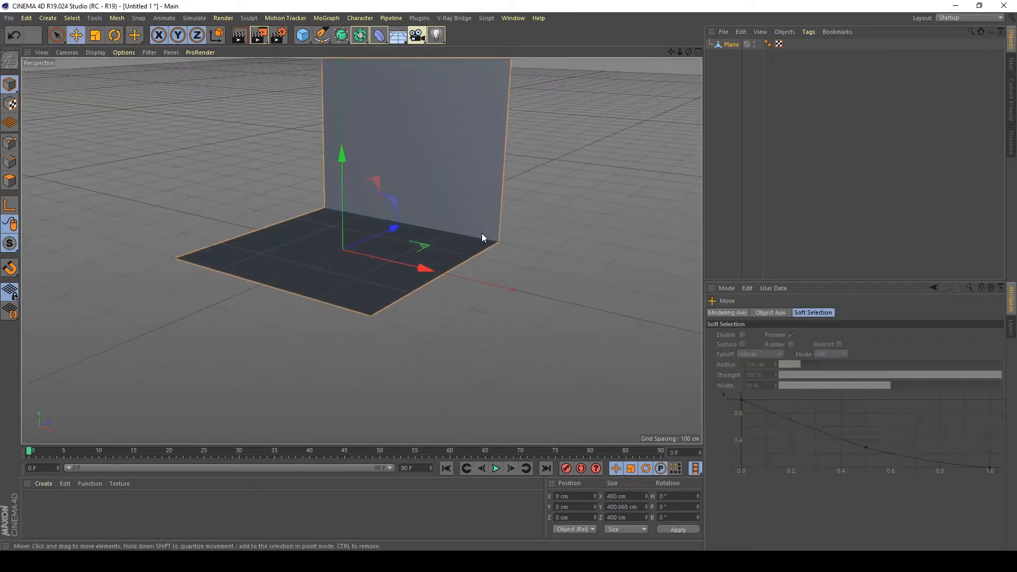
left_click_drag(409, 268, 140, 178, "alt")
left_click(9, 162)
left_click(353, 305)
left_click(354, 309)
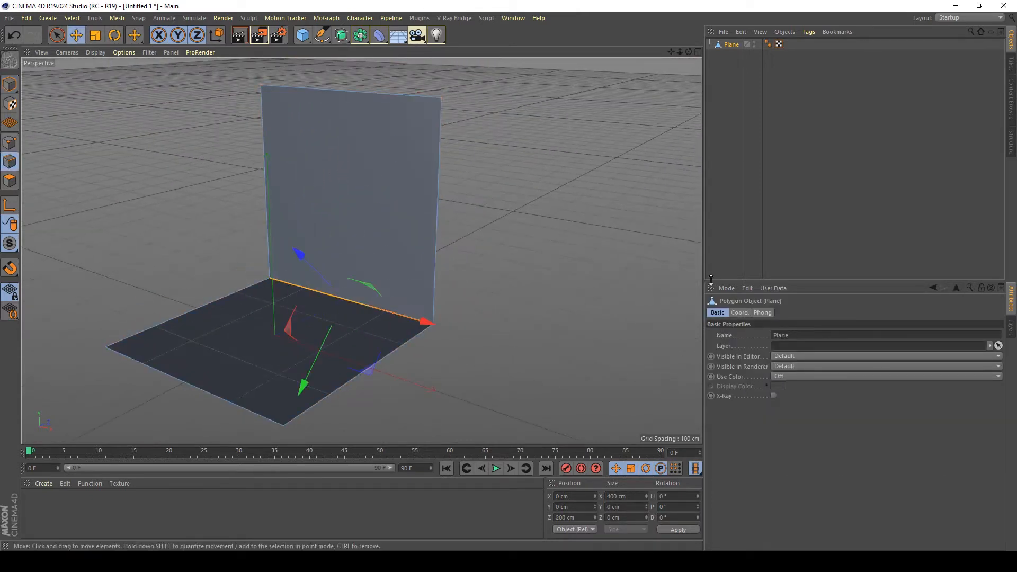
Step: Bevel the fold edge with a 52 cm offset and 10 subdivisions, and return to model mode with the plane deselected
right_click(476, 244)
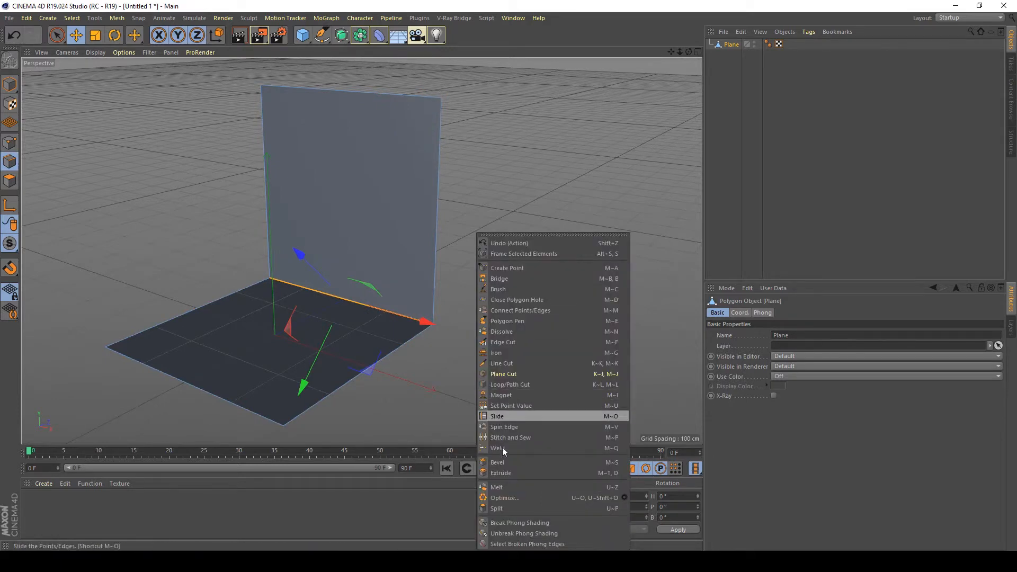
left_click(506, 462)
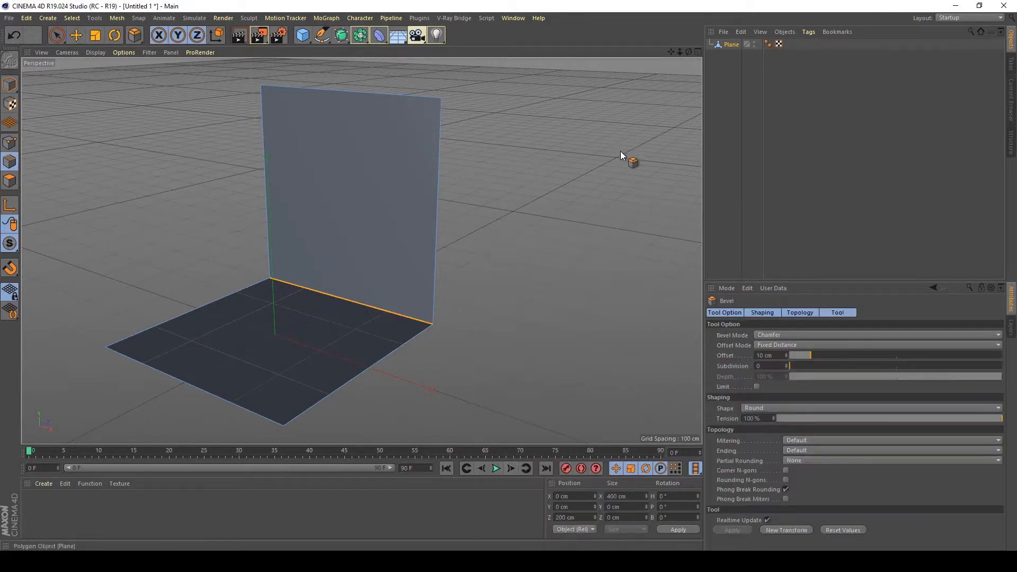
left_click_drag(811, 356, 902, 362)
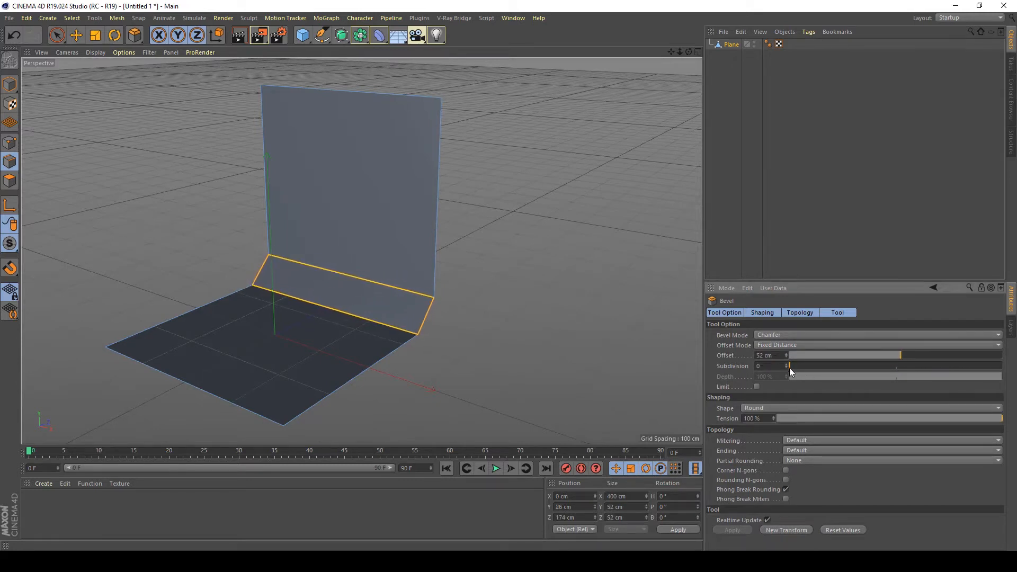
left_click_drag(789, 366, 896, 366)
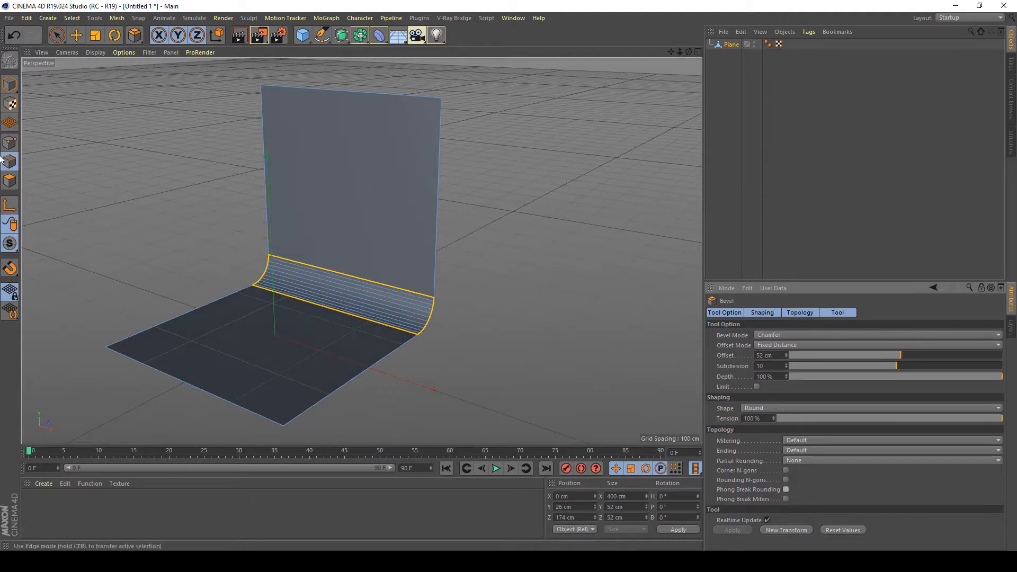
left_click(9, 85)
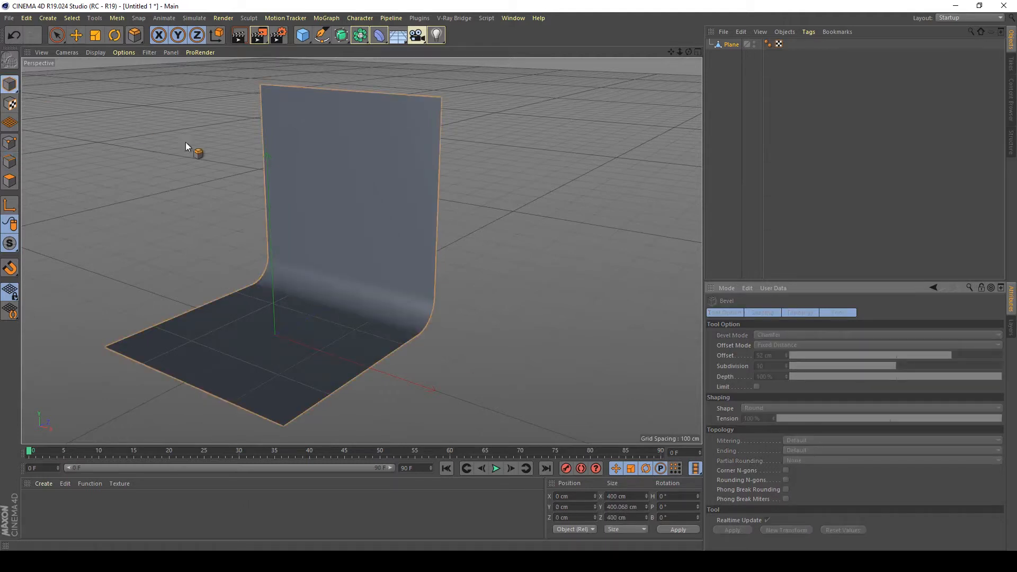
key("e")
left_click(556, 242)
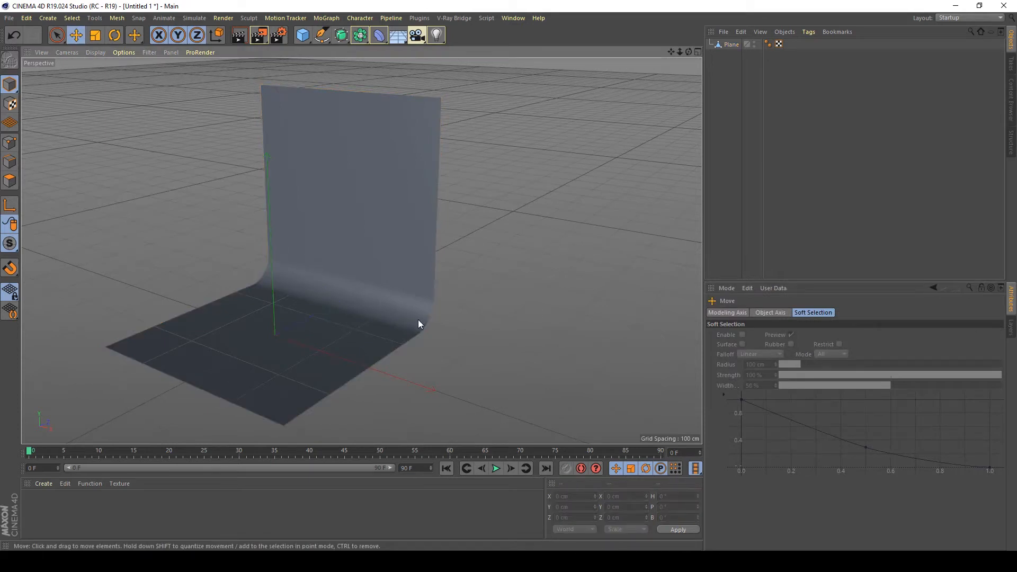
left_click_drag(399, 317, 545, 253, "alt")
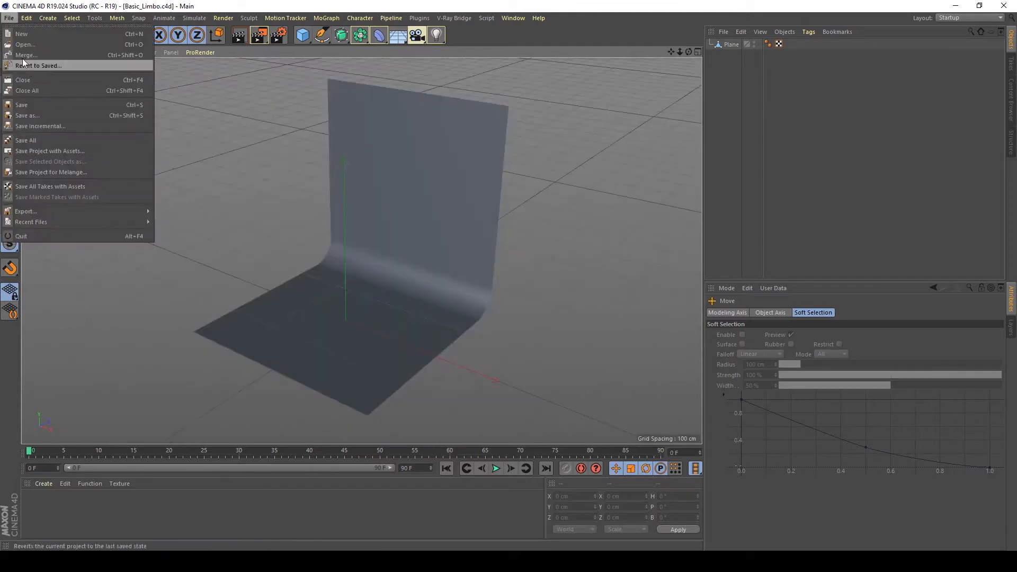
Step: Open SIMPLE_STOOL from the EXPORTS folder with the default FBX import settings
left_click(18, 44)
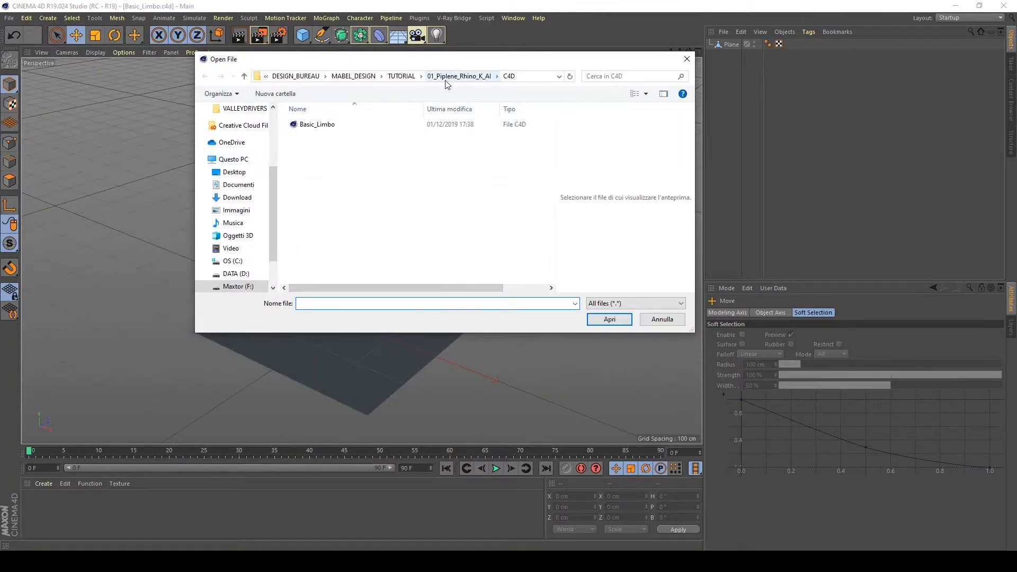
left_click(447, 77)
double_click(346, 137)
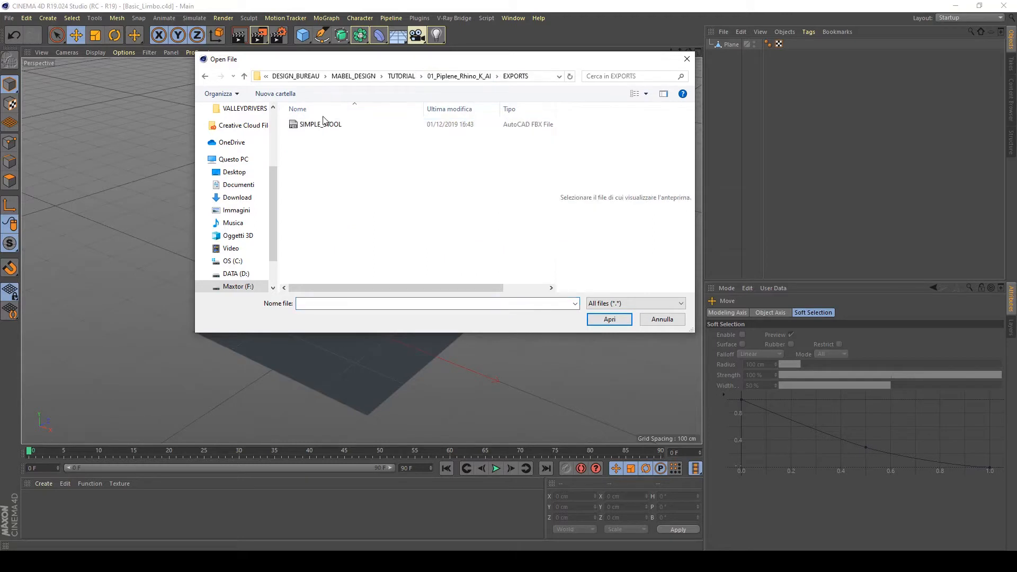
double_click(323, 126)
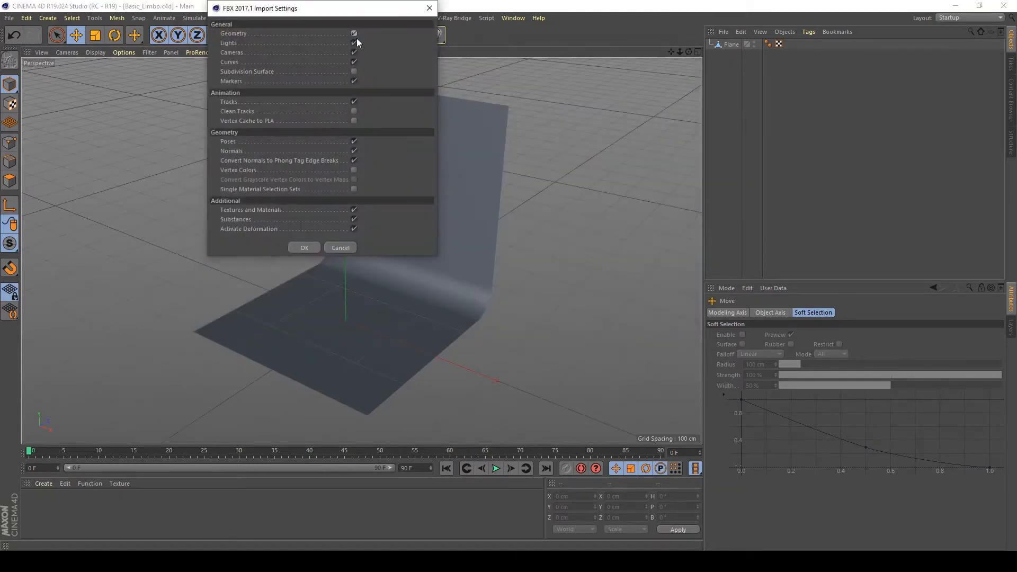
left_click(304, 247)
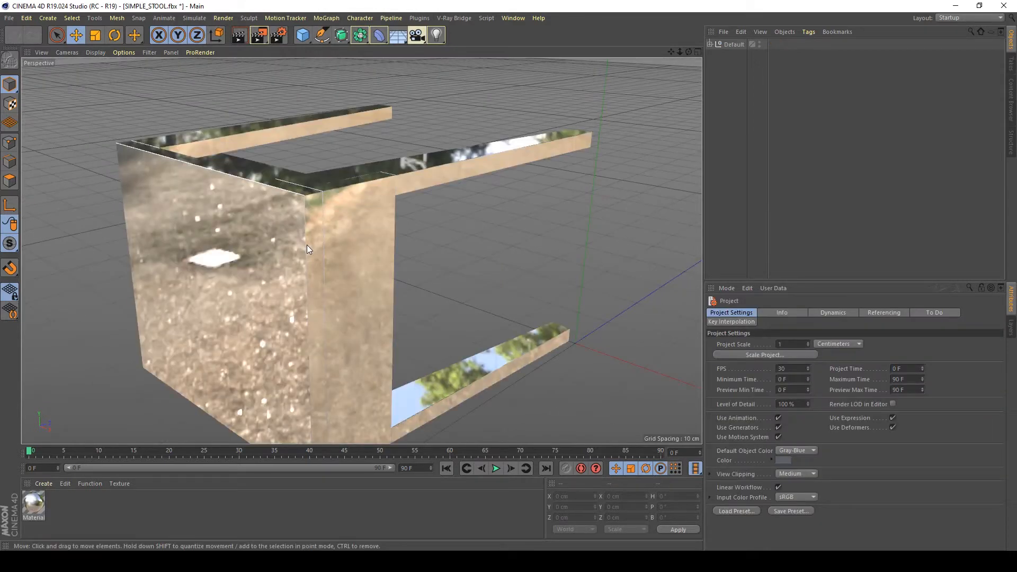
Step: Delete the imported material and the leftover texture tags on all the stool's objects
left_click(29, 520)
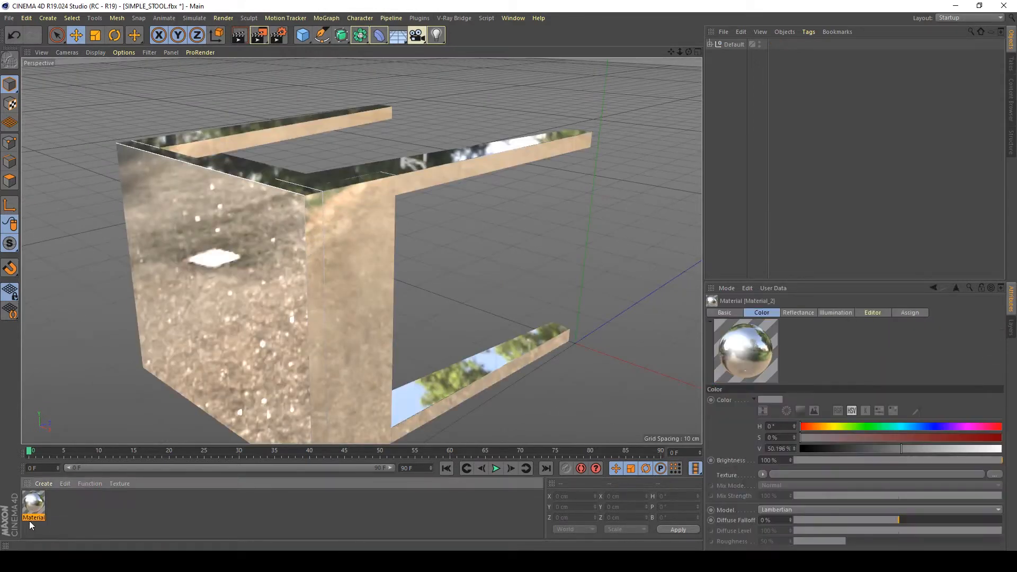
key("Delete")
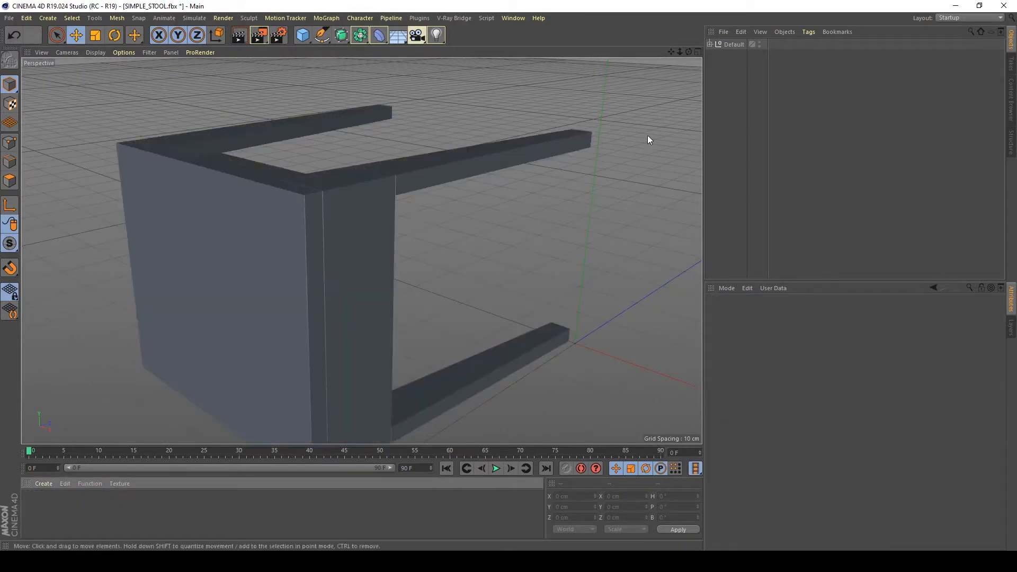
left_click(710, 45)
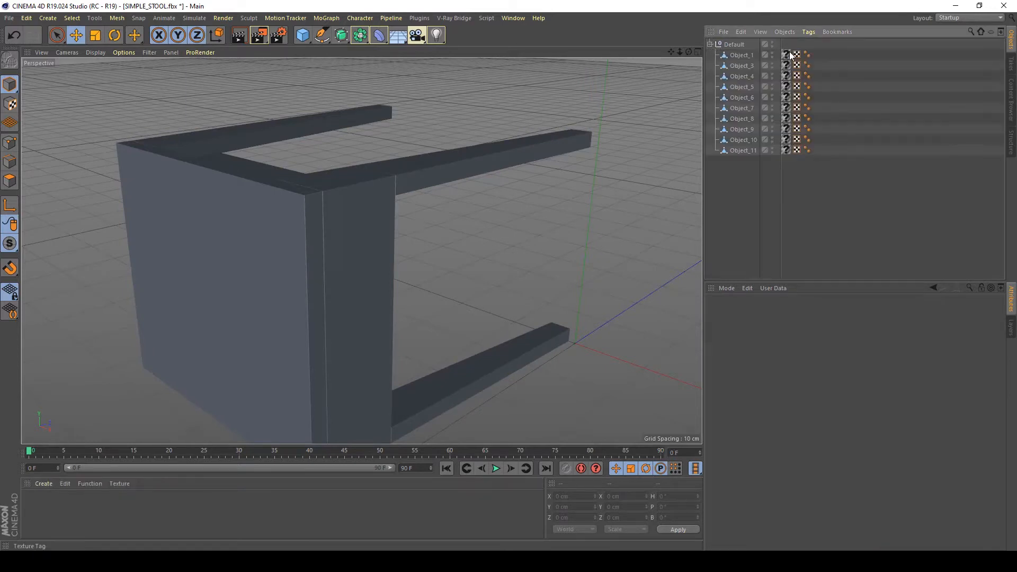
left_click(787, 151)
left_click(787, 151, "shift")
key("Delete")
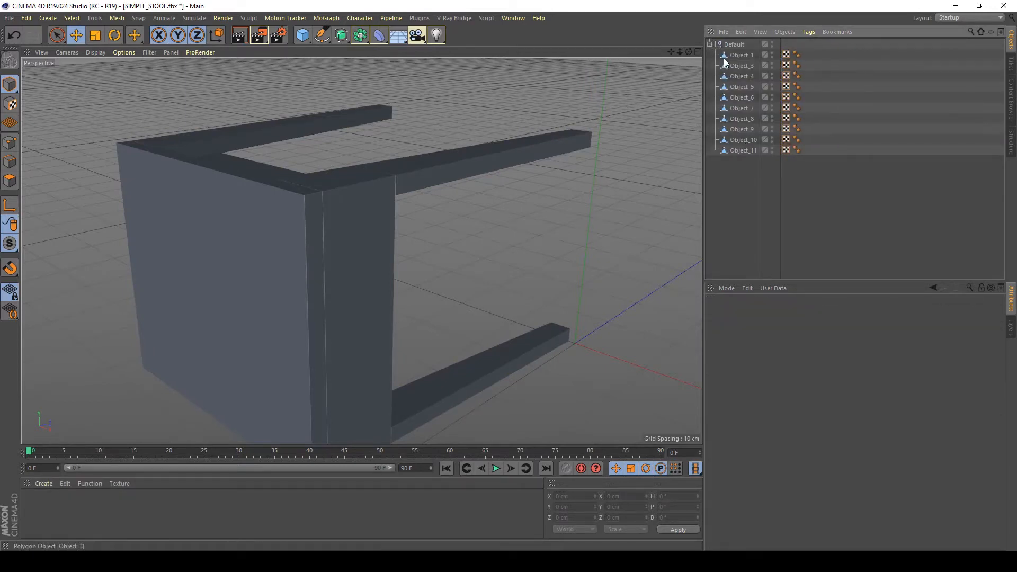
Step: Rotate the stool's parent null to a pitch of -90° so that the stool stands upright
left_click(734, 45)
scroll(458, 240, "down", 3)
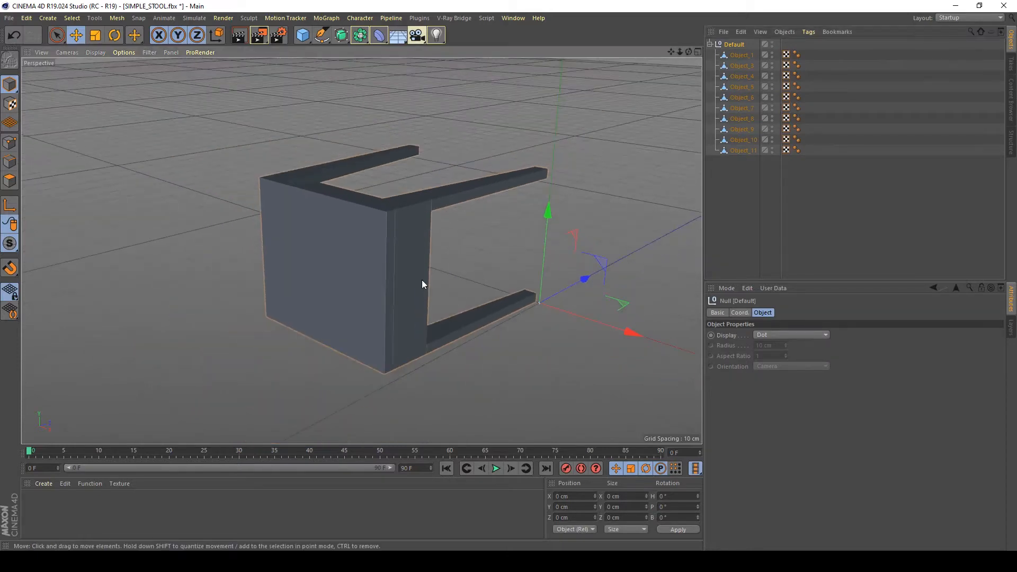
left_click_drag(422, 284, 313, 293, "alt")
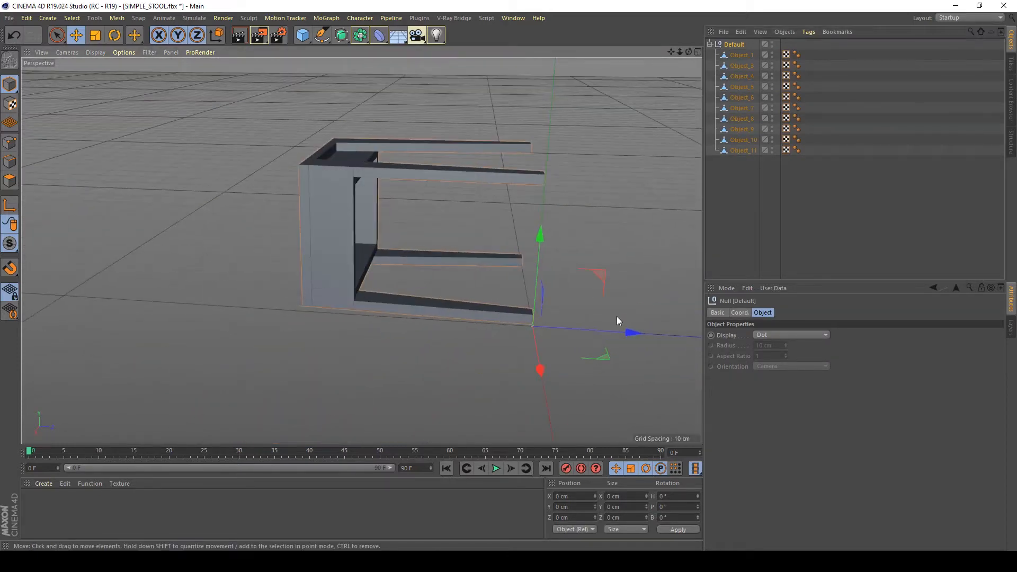
key("r")
left_click_drag(490, 286, 579, 291)
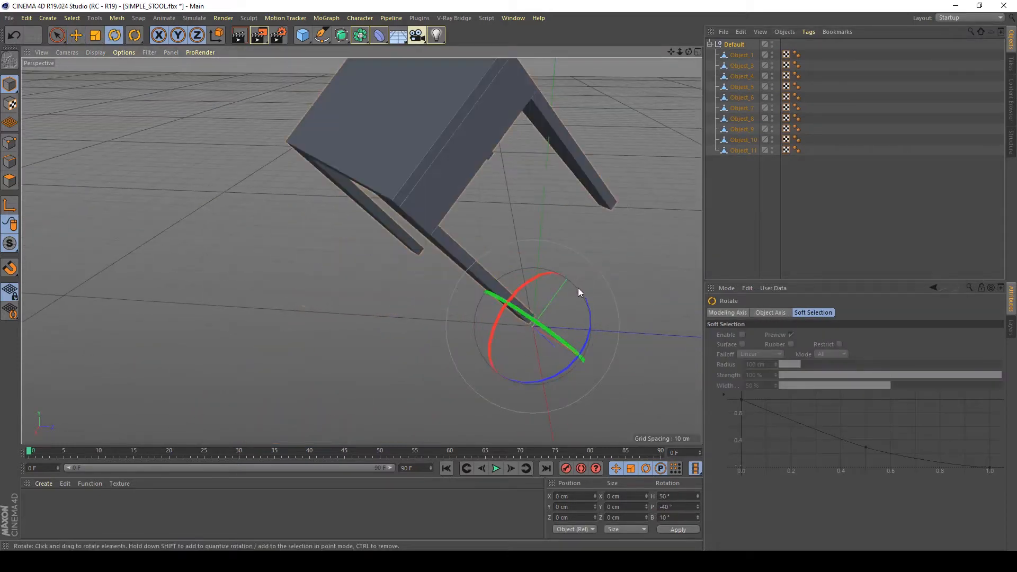
key("ctrl+z")
left_click_drag(484, 300, 563, 284)
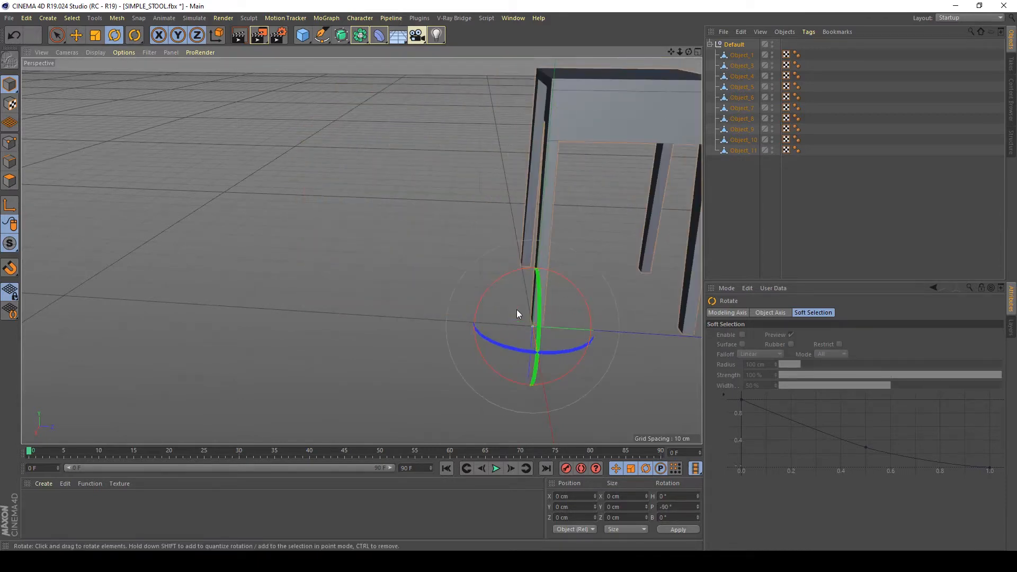
middle_click_drag(516, 309, 421, 304, "alt")
left_click_drag(421, 304, 264, 298, "alt")
Step: Rename the stool's parent null as STOOL_BASIC
left_click(747, 190)
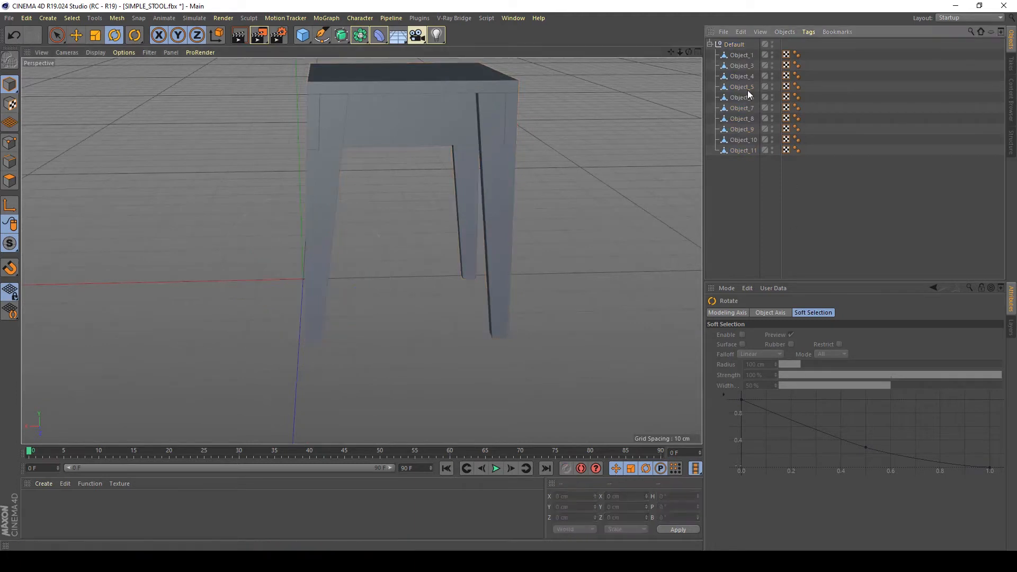
left_click(735, 45)
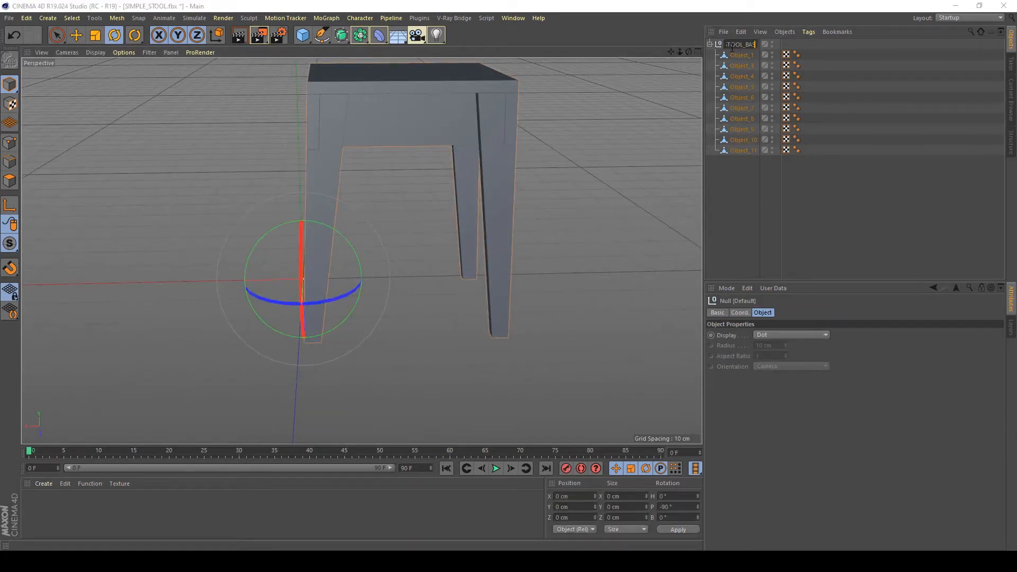
key("Return")
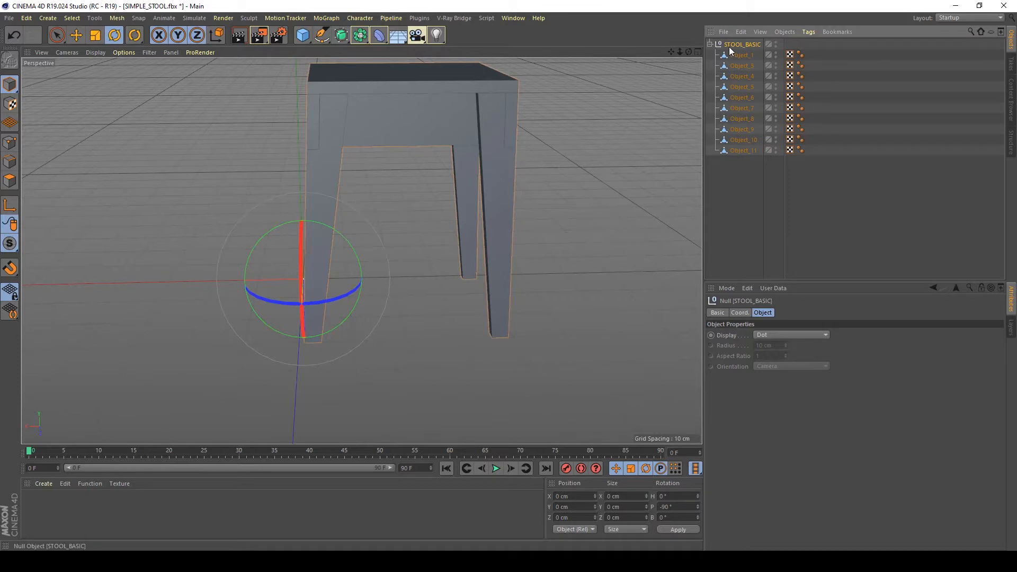
Step: Copy the STOOL_BASIC group into the Basic_Limbo.c4d project and deselect it
left_click(518, 18)
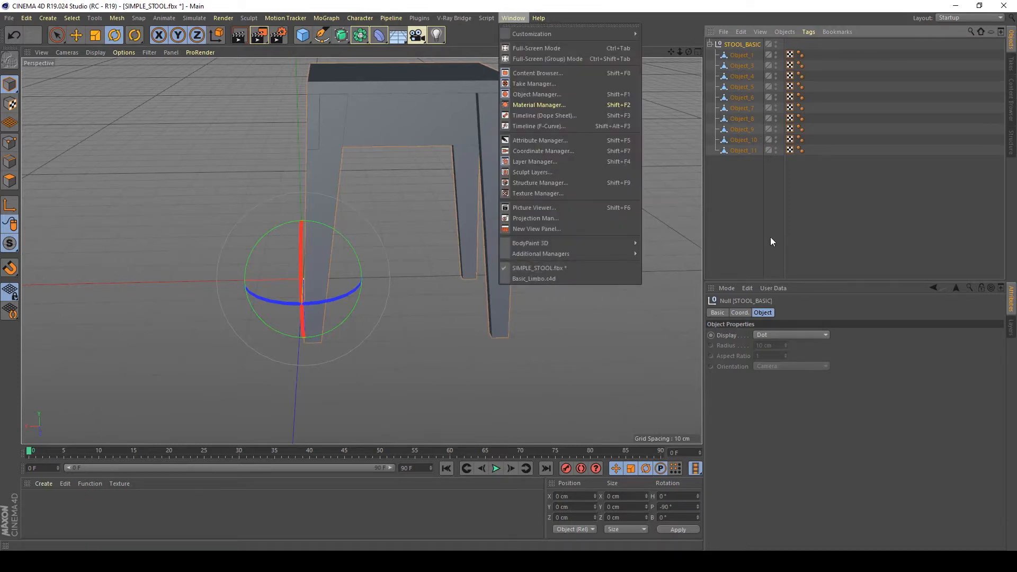
left_click(582, 278)
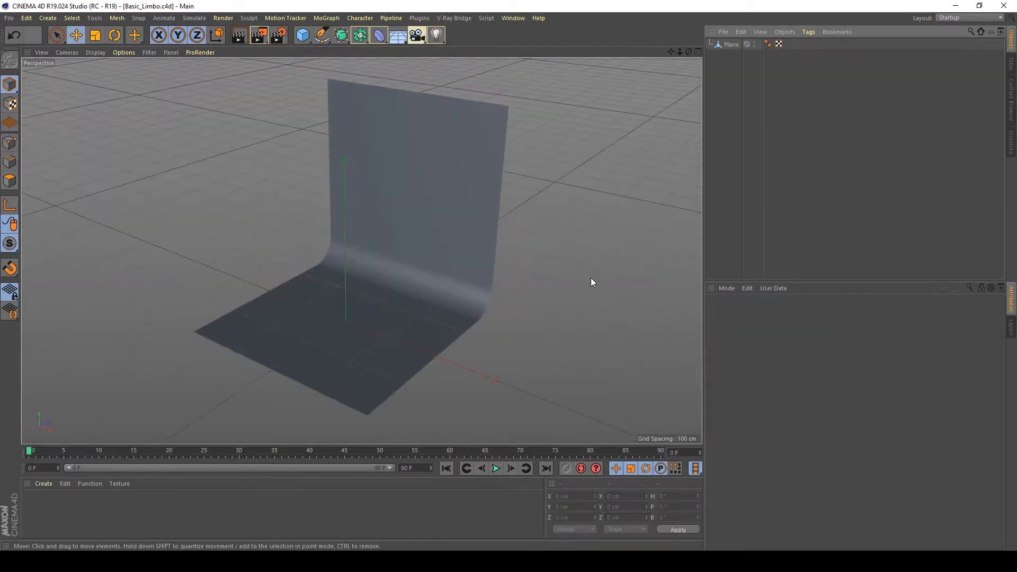
key("ctrl+v")
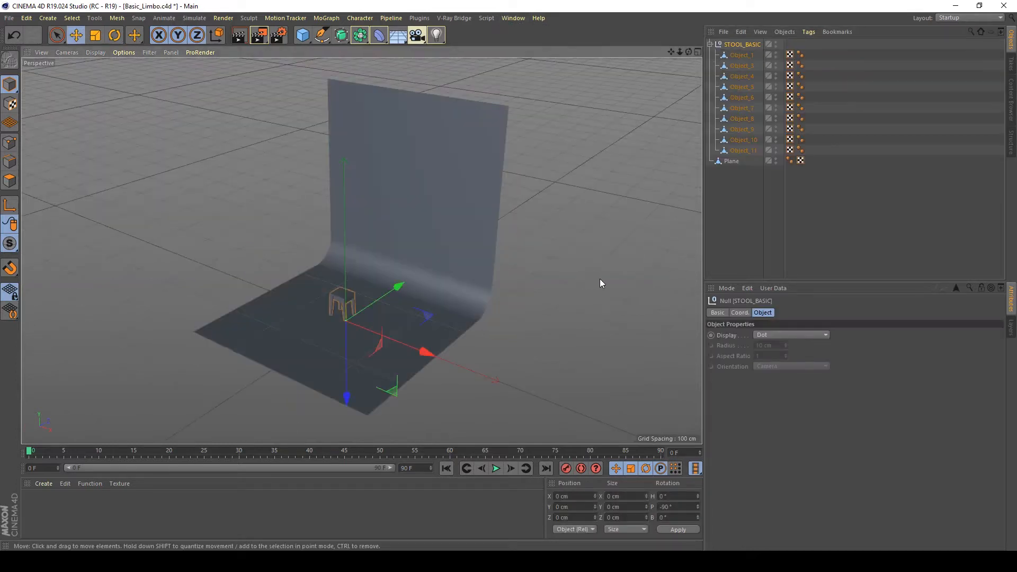
left_click(876, 209)
left_click_drag(365, 317, 413, 317, "alt")
scroll(415, 323, "up", 4)
scroll(416, 327, "up", 5)
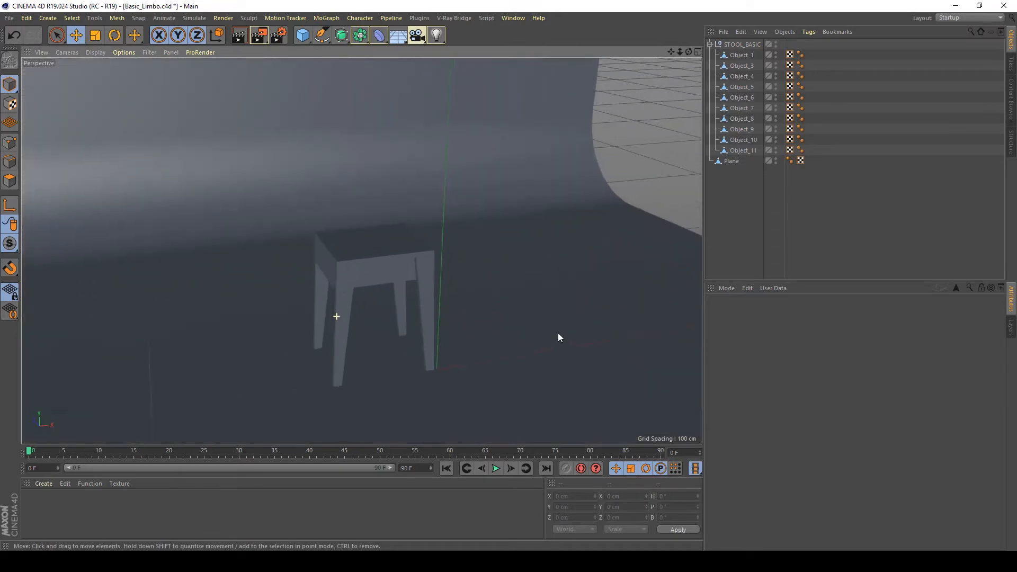
left_click(407, 282)
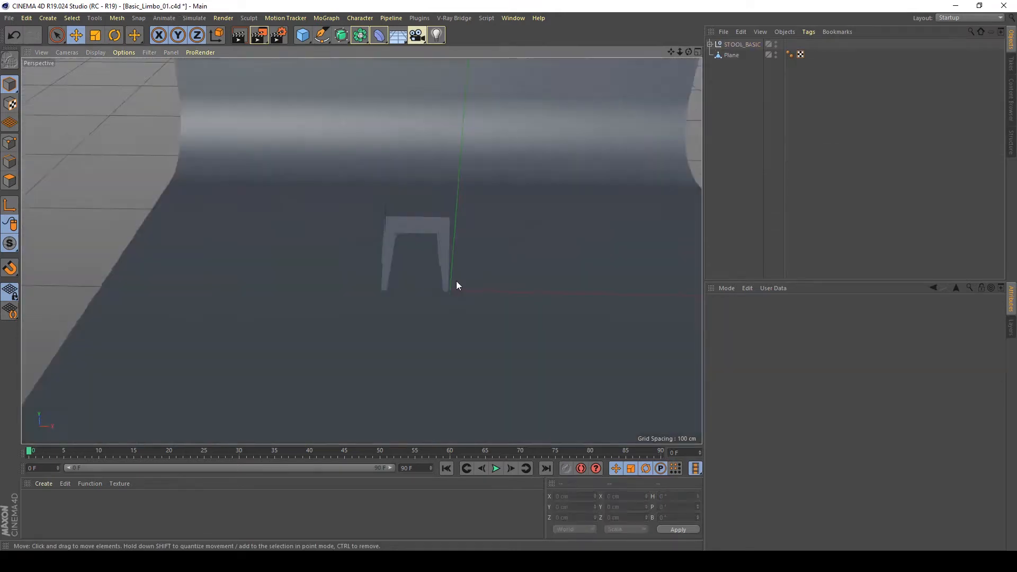
Step: In the Top view, move STOOL_BASIC's axis to the stool's centre, about X -20.5 cm and Z 14.9 cm
left_click(734, 43)
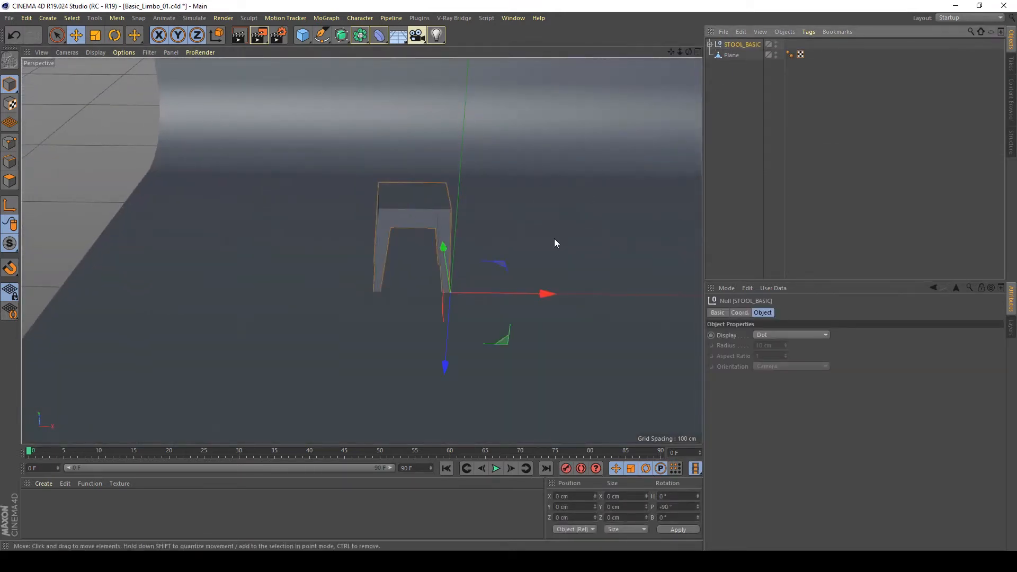
middle_click(559, 237)
middle_click(559, 238)
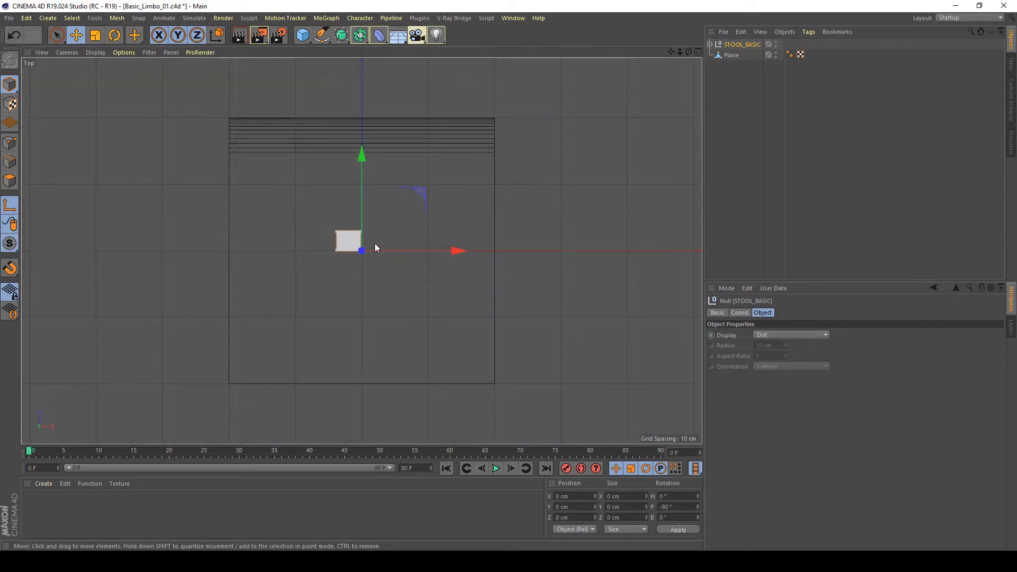
scroll(377, 244, "up", 6)
left_click_drag(439, 233, 339, 161)
left_click(9, 86)
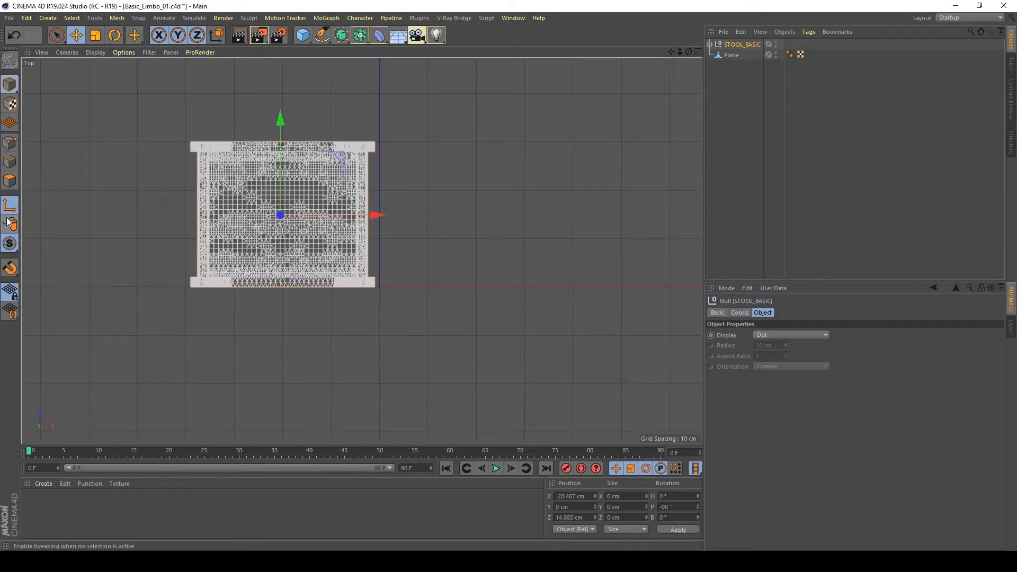
Step: Move STOOL_BASIC to the world origin in the Top view and rotate it to a bank of -30°
left_click_drag(339, 162, 437, 233)
key("r")
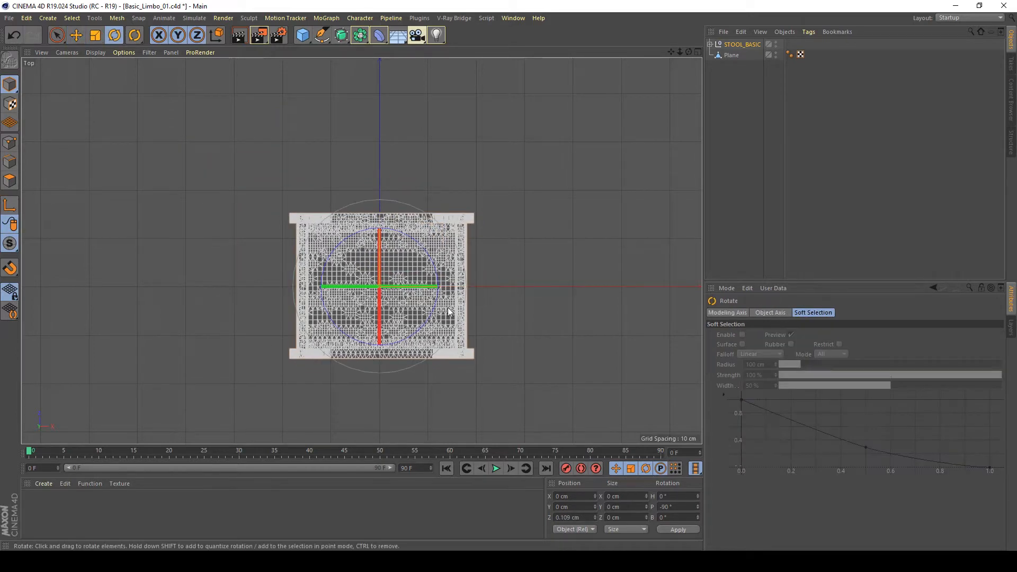
left_click_drag(443, 289, 424, 251)
Step: Frame the whole stool from slightly above in the Perspective view, and deselect it
middle_click(413, 247)
middle_click(124, 174)
left_click_drag(306, 219, 350, 192, "alt")
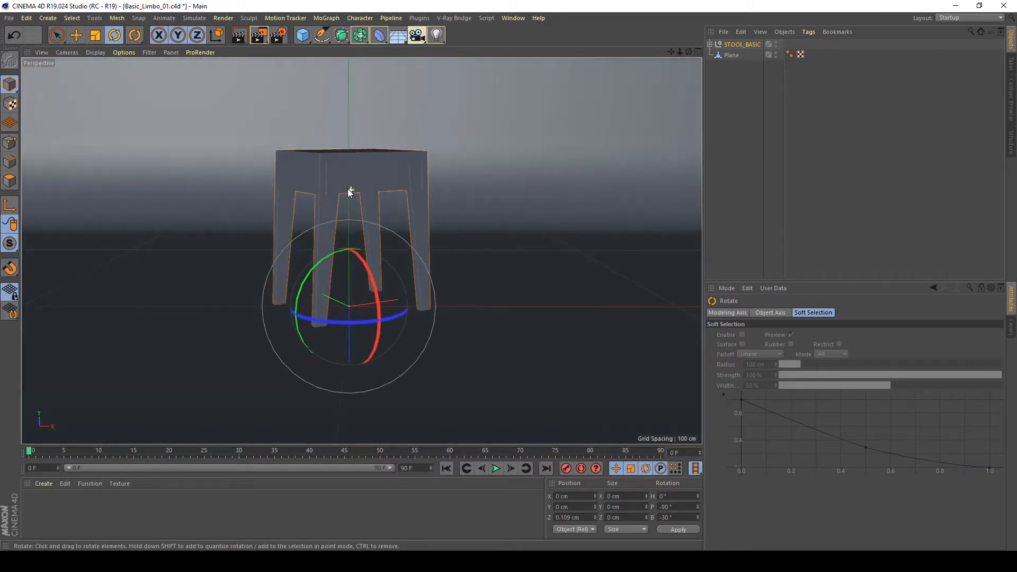
right_click_drag(347, 189, 366, 184, "alt")
middle_click_drag(366, 184, 366, 190, "alt")
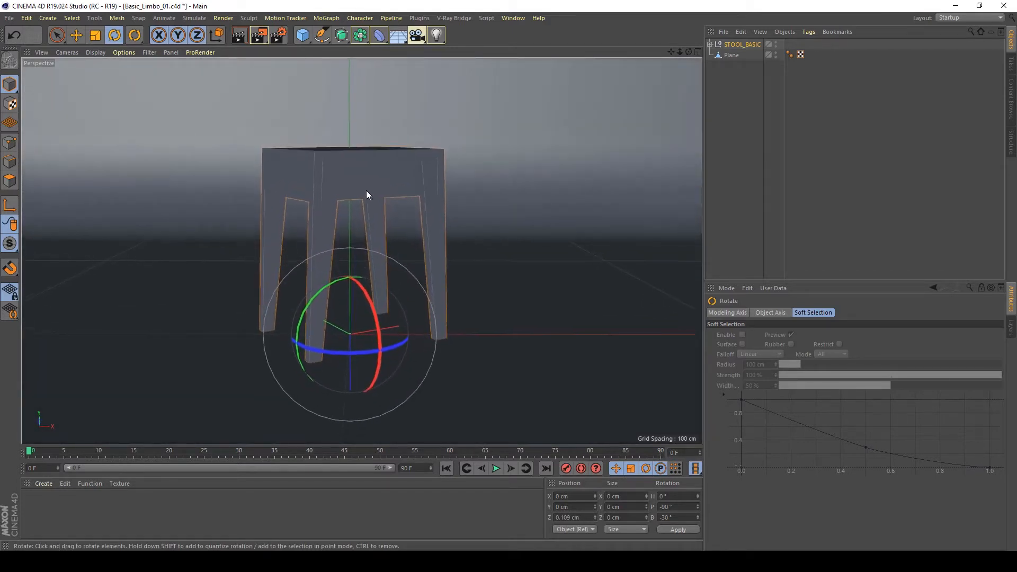
left_click_drag(366, 190, 369, 197, "alt")
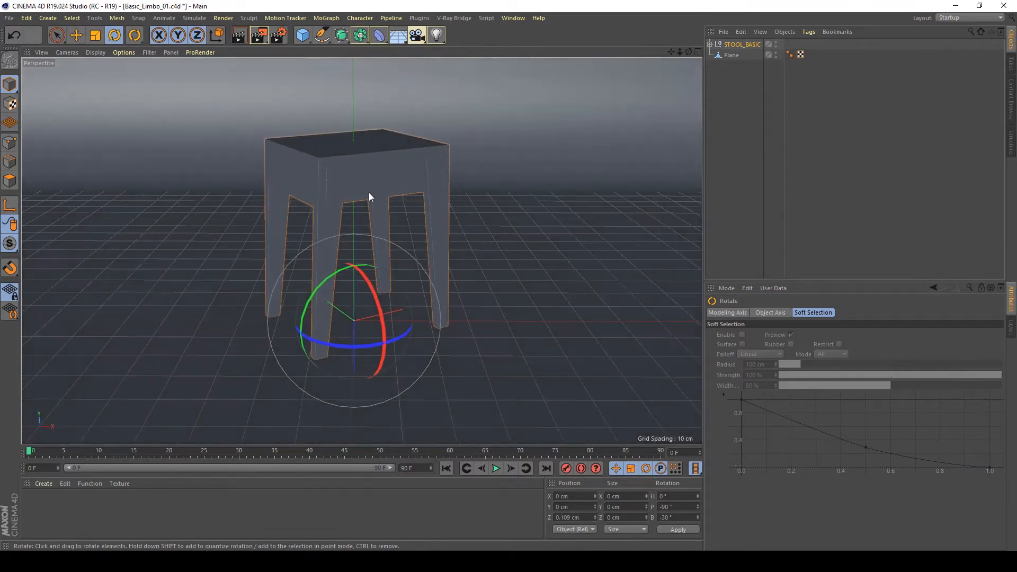
right_click_drag(369, 196, 388, 192, "alt")
left_click(752, 132)
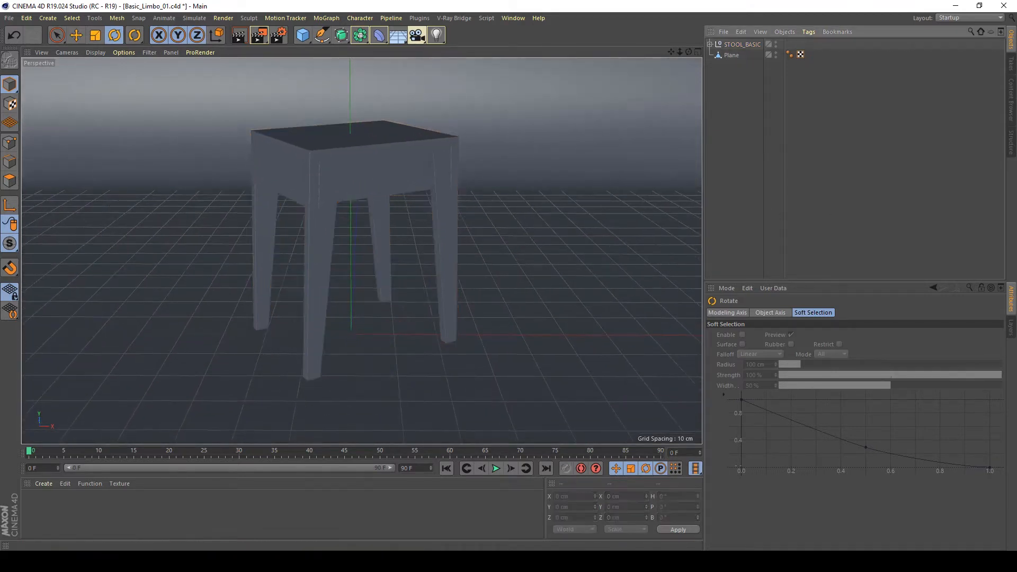
left_click(417, 35)
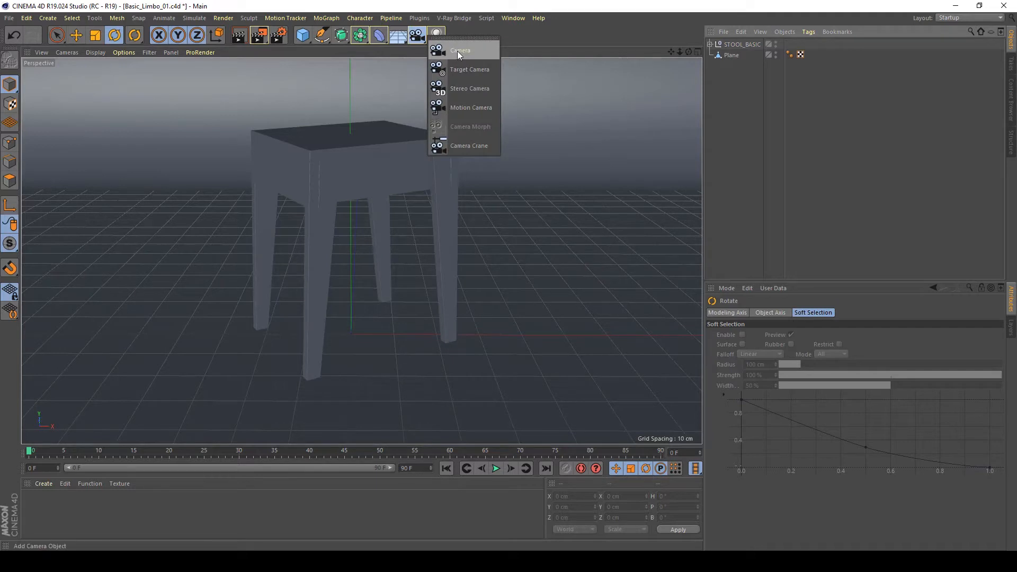
left_click(456, 50)
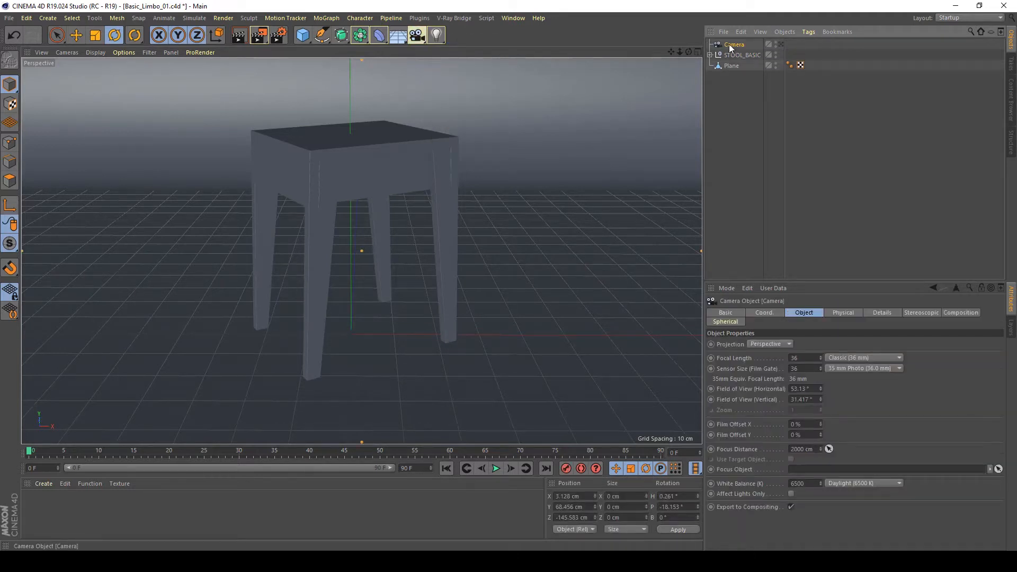
key("Delete")
Step: Add a V-Ray Physical Camera from the current perspective and show its camera object properties
left_click(449, 17)
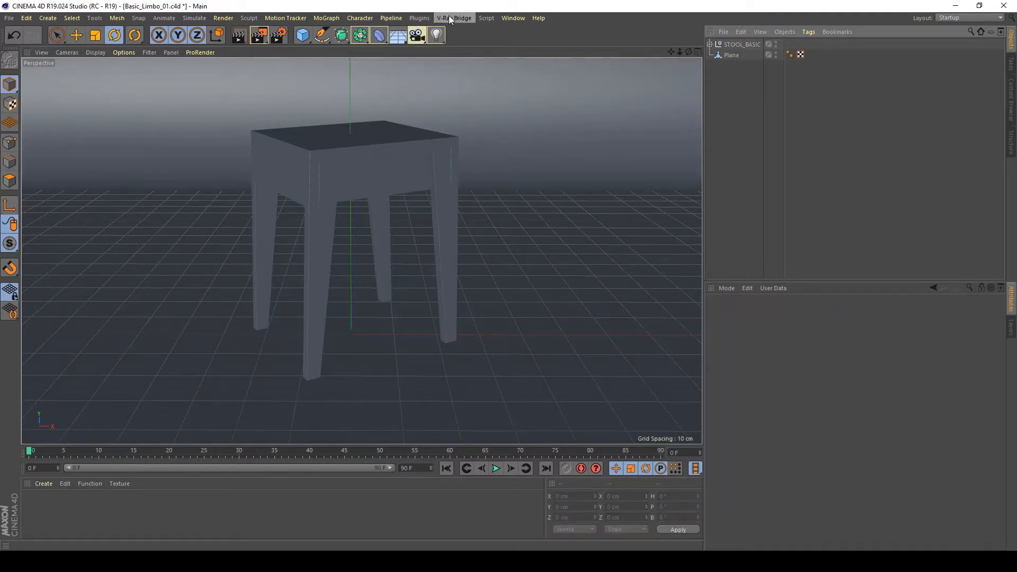
mouse_move(466, 68)
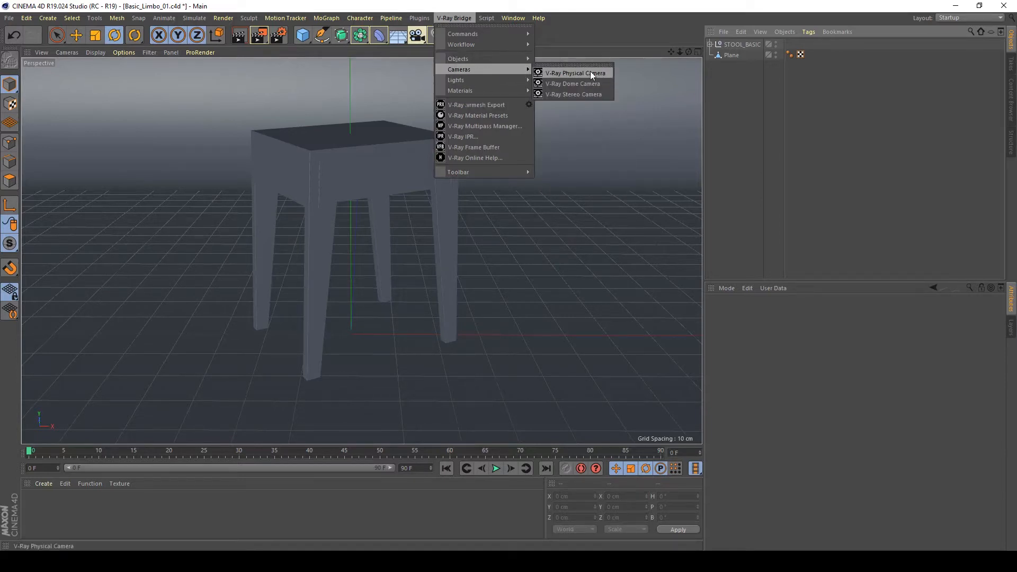
left_click(546, 74)
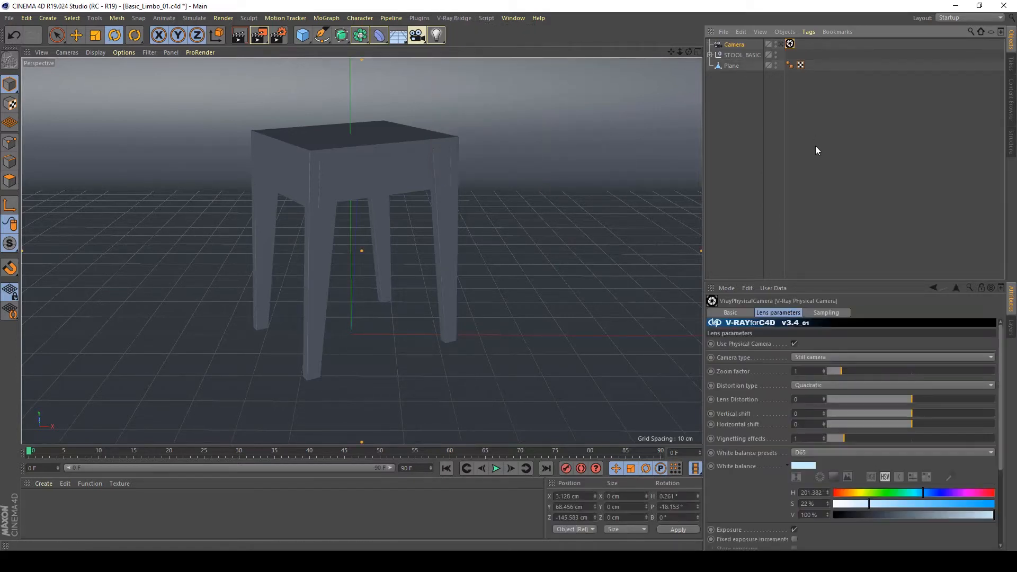
left_click(733, 44)
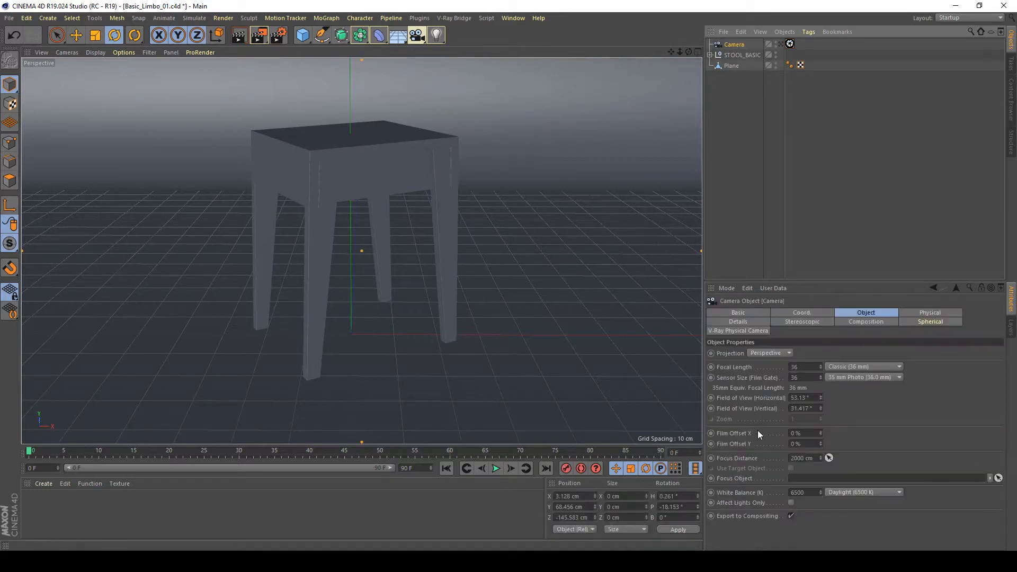
Step: Set the V-Ray Physical Camera tag's white balance preset to Neutral and save the project
left_click(790, 44)
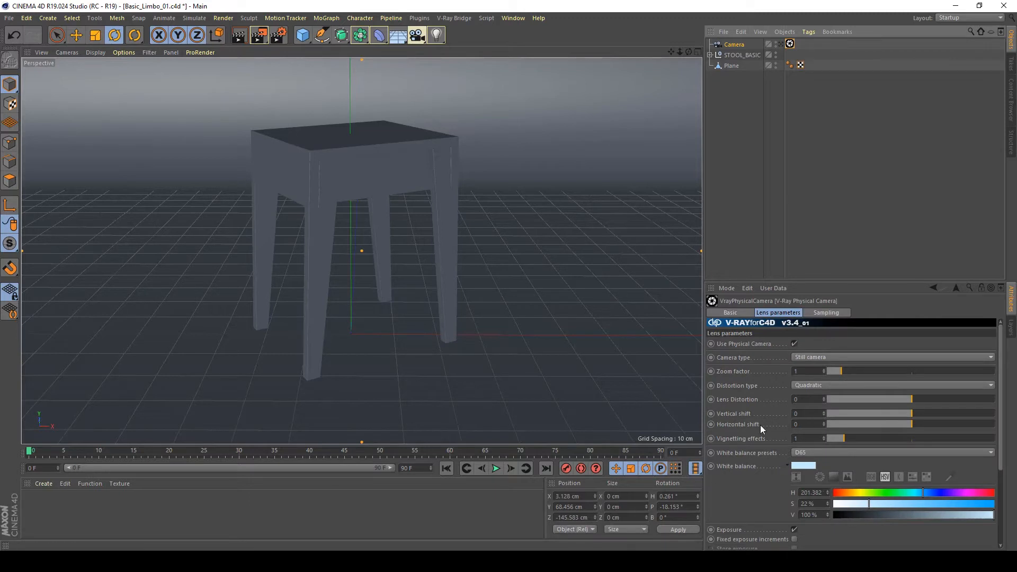
left_click(816, 453)
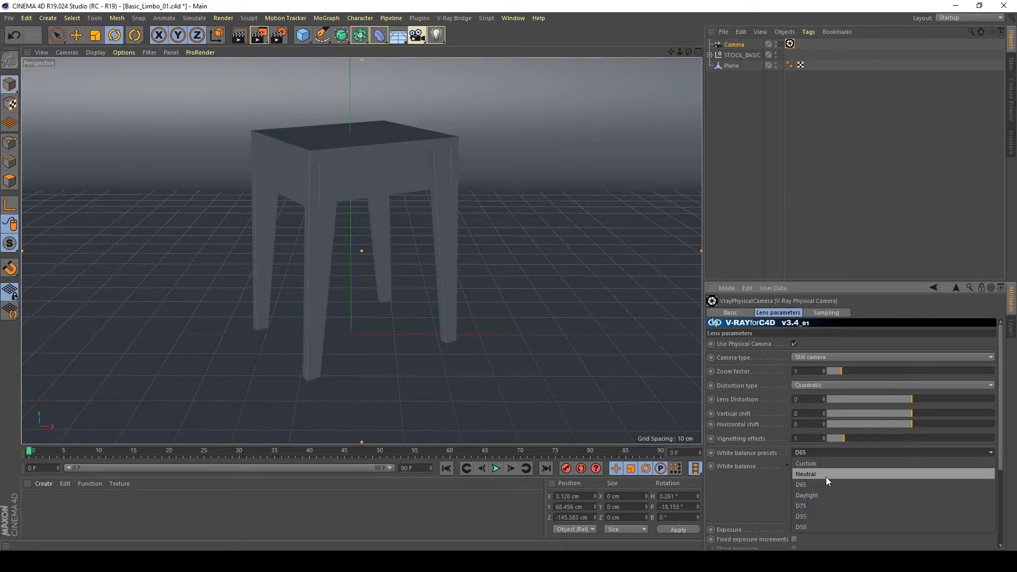
left_click(825, 477)
left_click(788, 465)
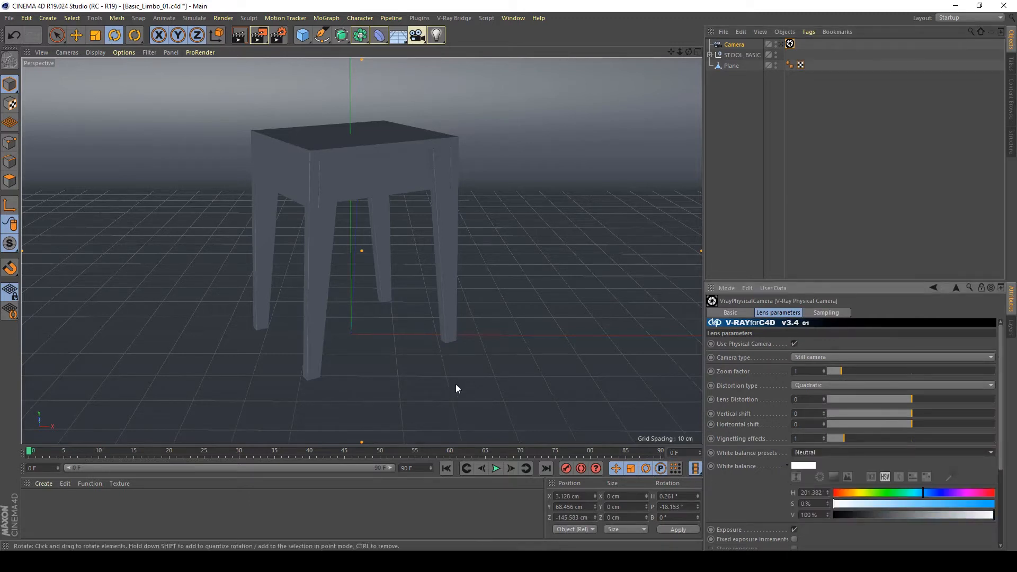
left_click(770, 174)
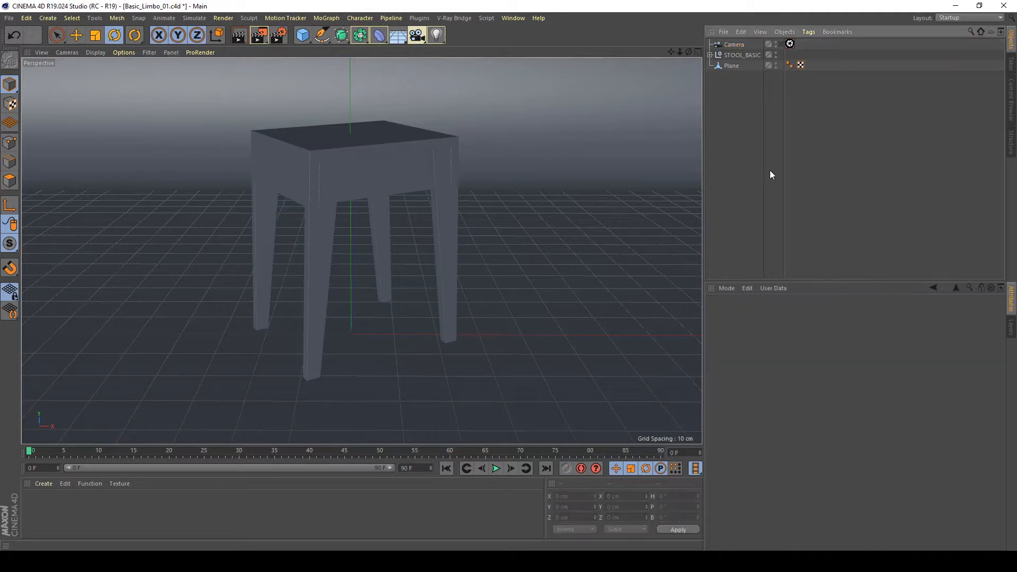
key("ctrl+s")
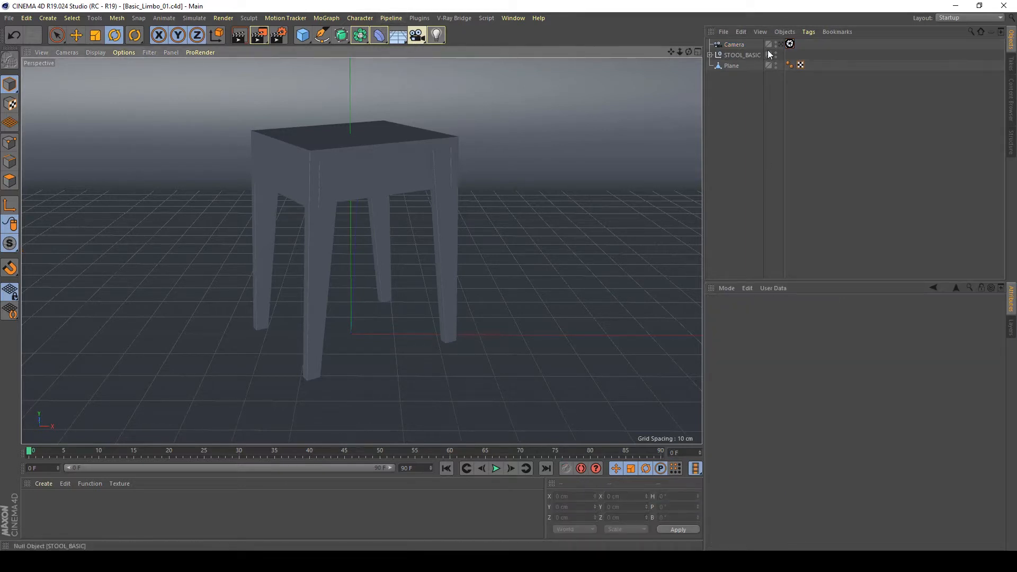
Step: Look through the new camera and set the render output size to 1080 x 1080 pixels
left_click(279, 36)
left_click_drag(246, 13, 801, 152)
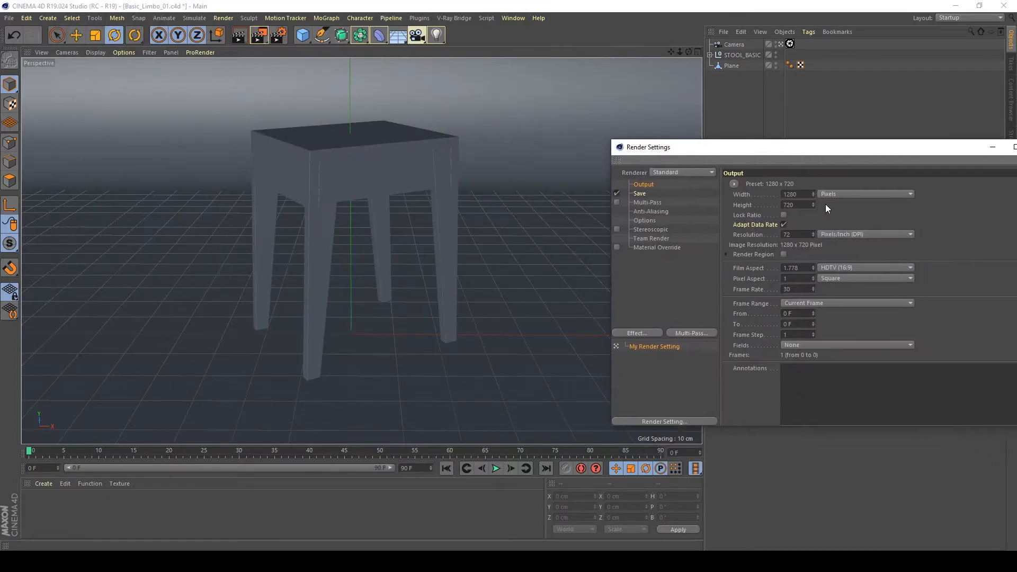
left_click_drag(813, 207, 814, 137)
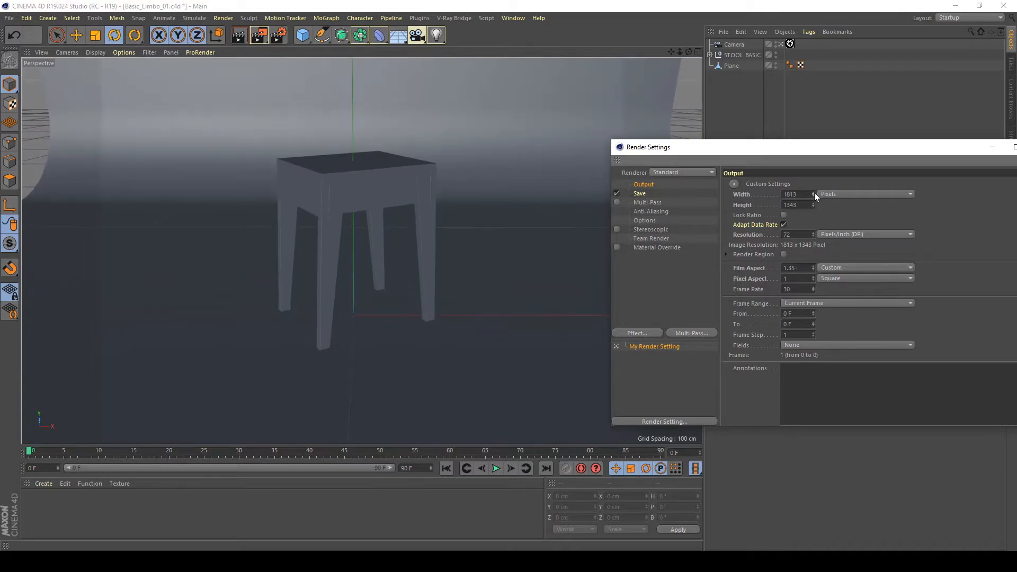
left_click_drag(813, 206, 814, 233)
double_click(798, 196)
type("1080")
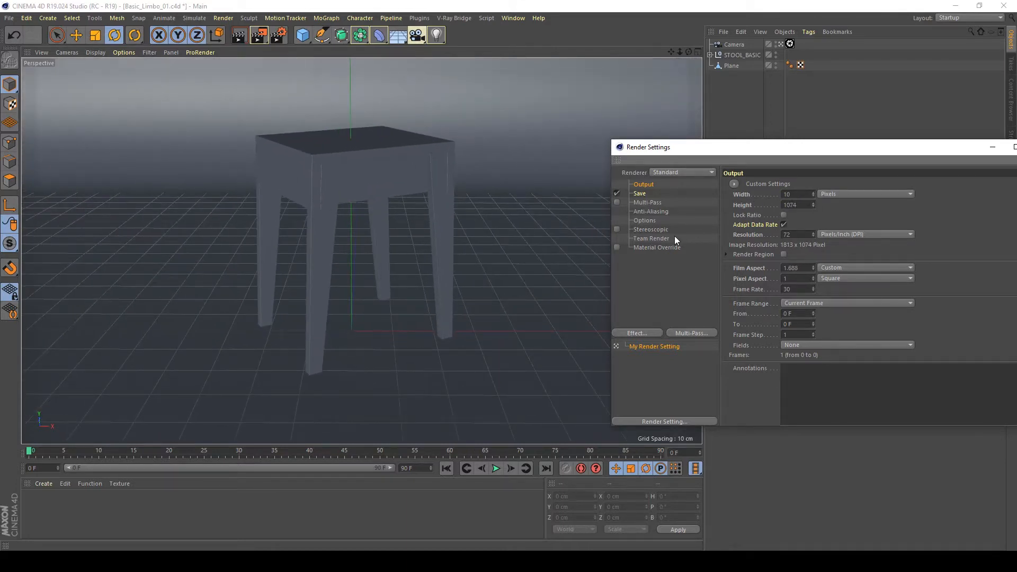
double_click(801, 204)
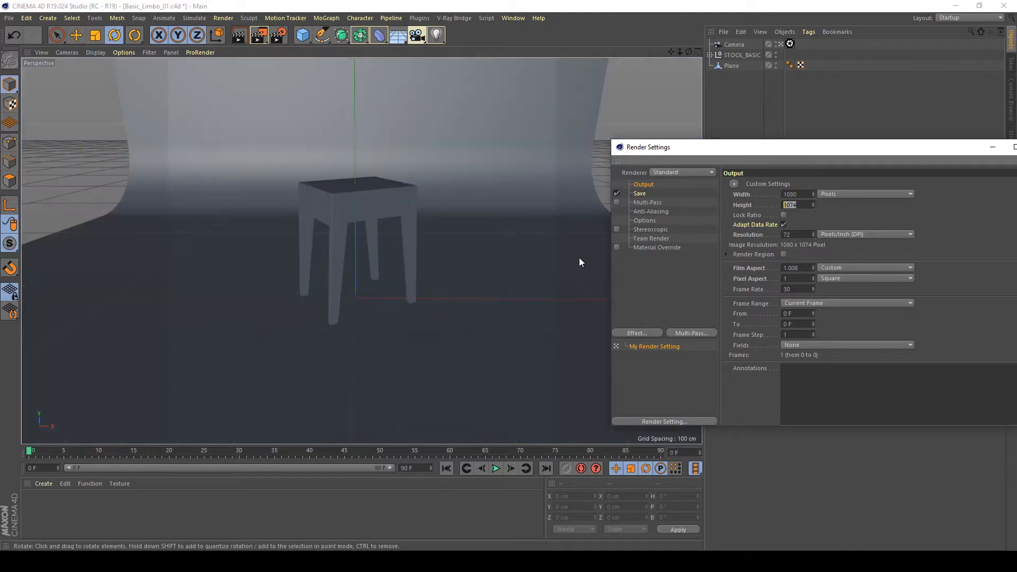
type("1")
key("Return")
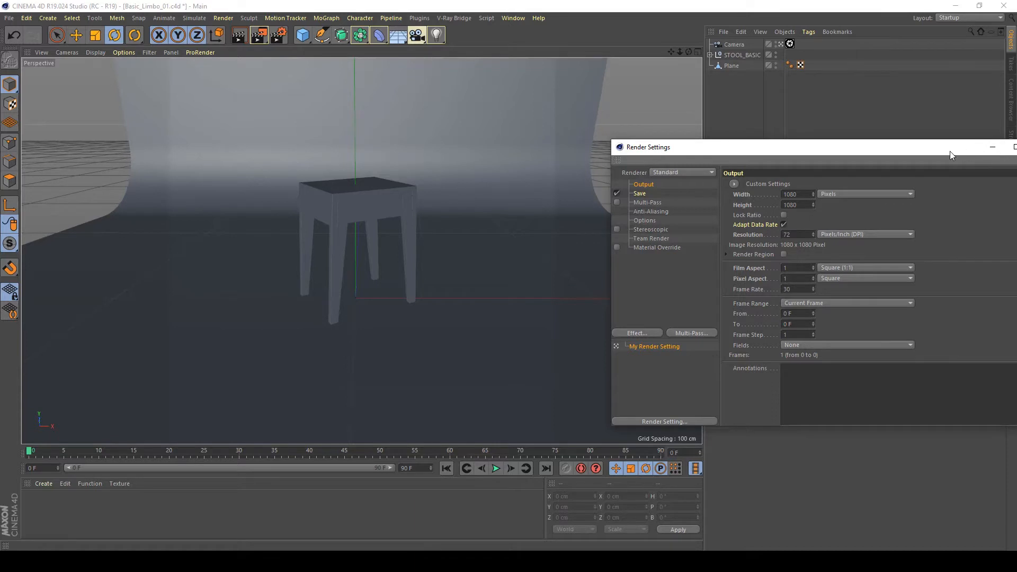
left_click_drag(949, 151, 842, 151)
left_click(911, 154)
Step: Set the camera's focal length to 70 mm
left_click(732, 44)
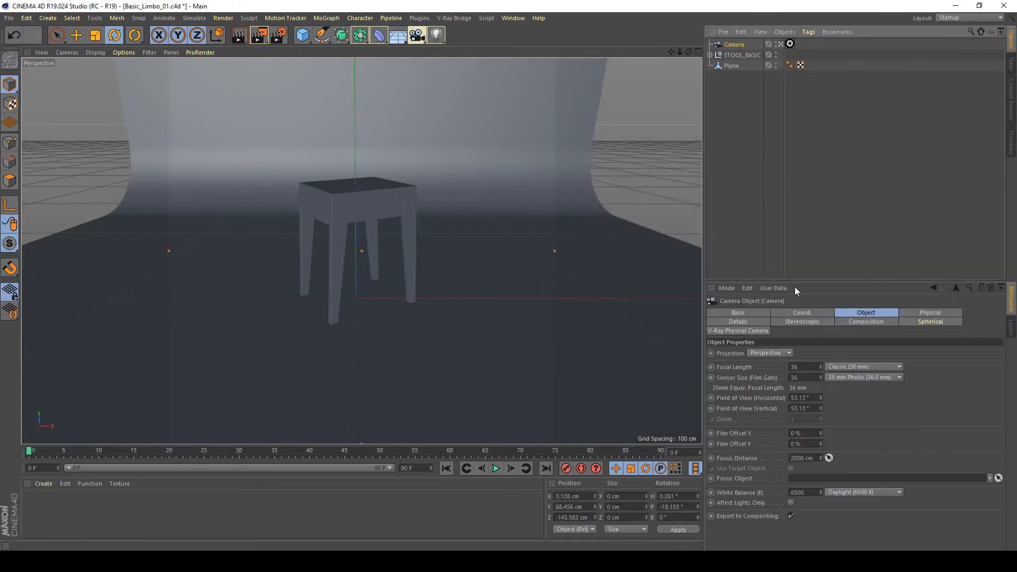
double_click(806, 366)
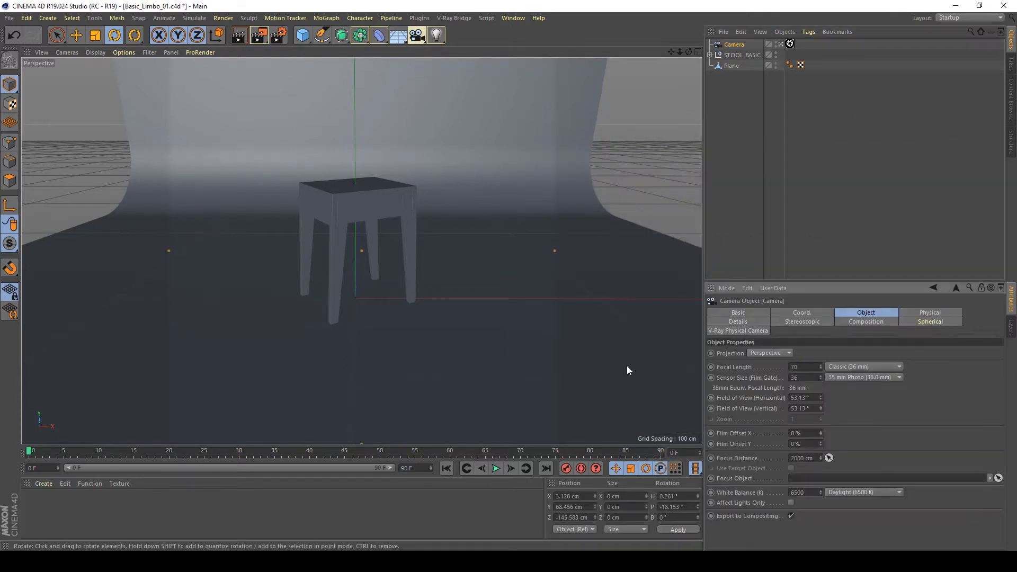
type("70")
key("Return")
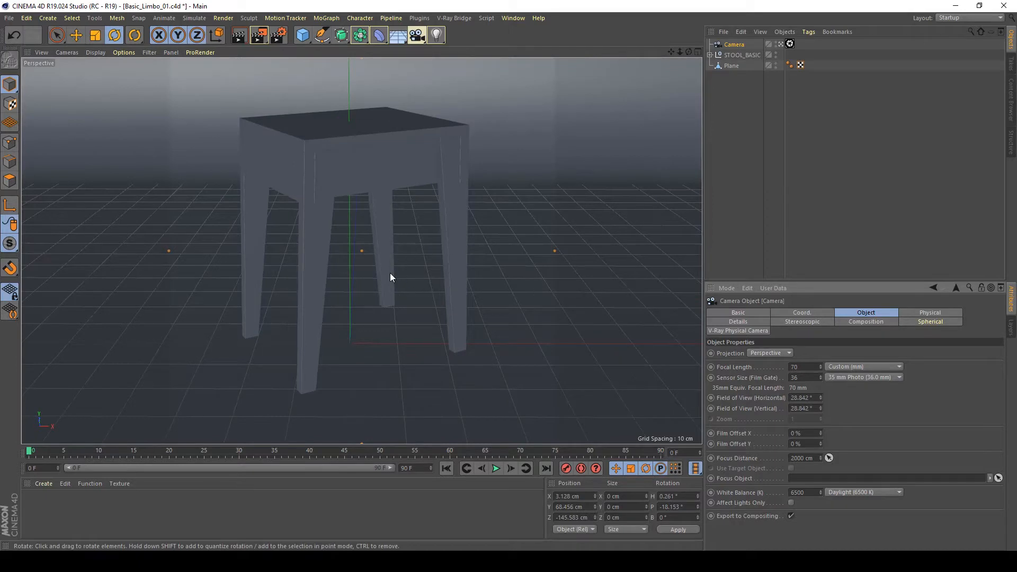
Step: Reframe the stool through the camera, moving the camera to about X 3.1, Y 77.6 and Z -163 cm
left_click_drag(371, 176, 364, 191, "alt")
scroll(358, 190, "down", 3)
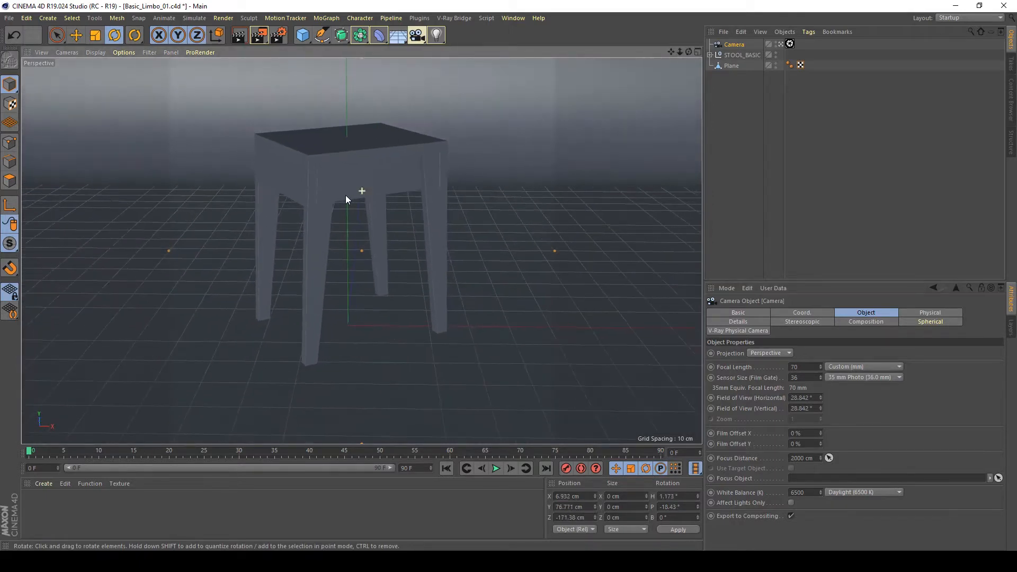
scroll(358, 196, "up", 1)
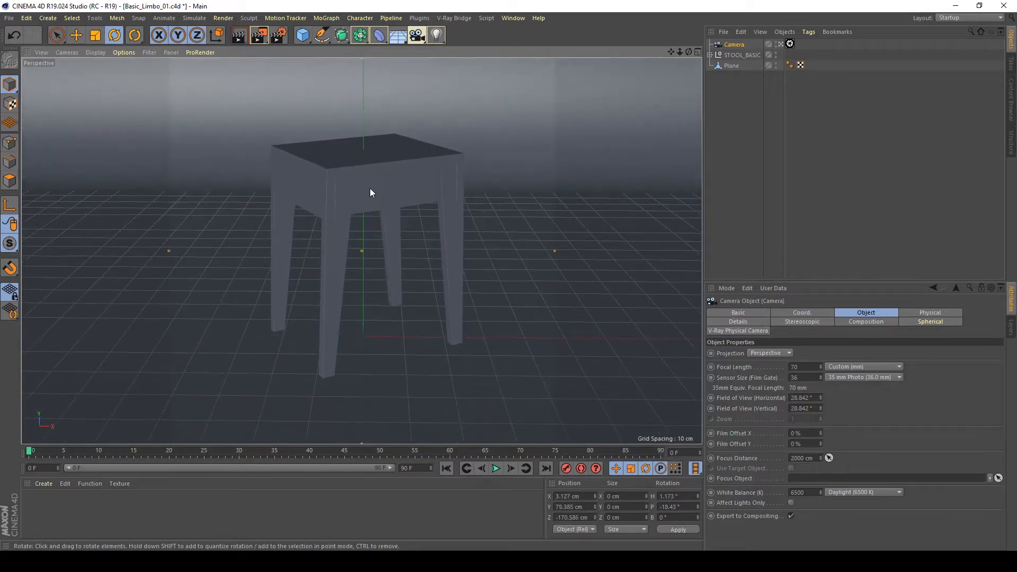
scroll(370, 188, "up", 1)
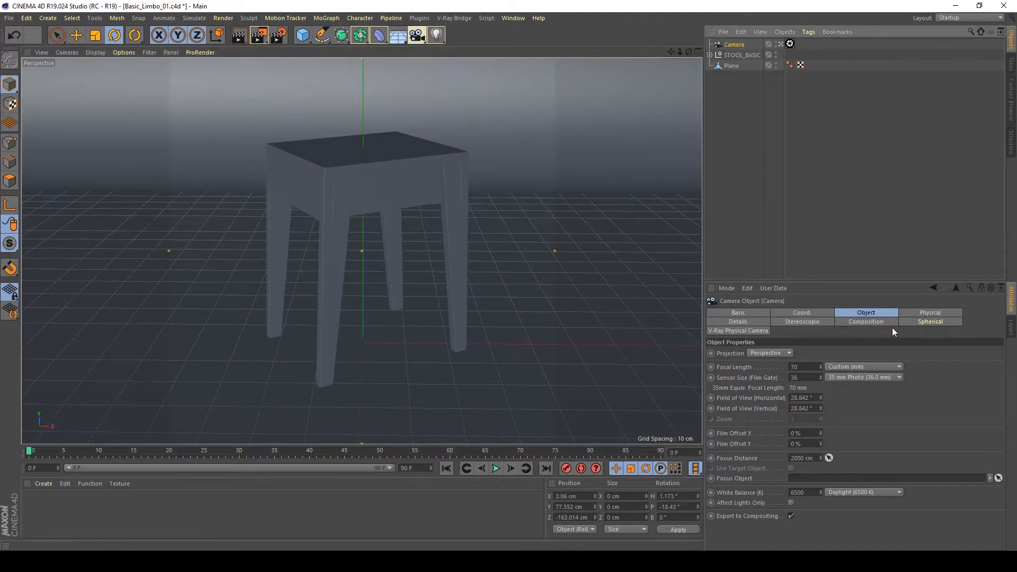
Step: Centre the stool in the camera frame using a temporarily enabled Grid composition helper, with the camera at about X 4.6, Y 76.8, Z -160.3 cm, and save
left_click(878, 324)
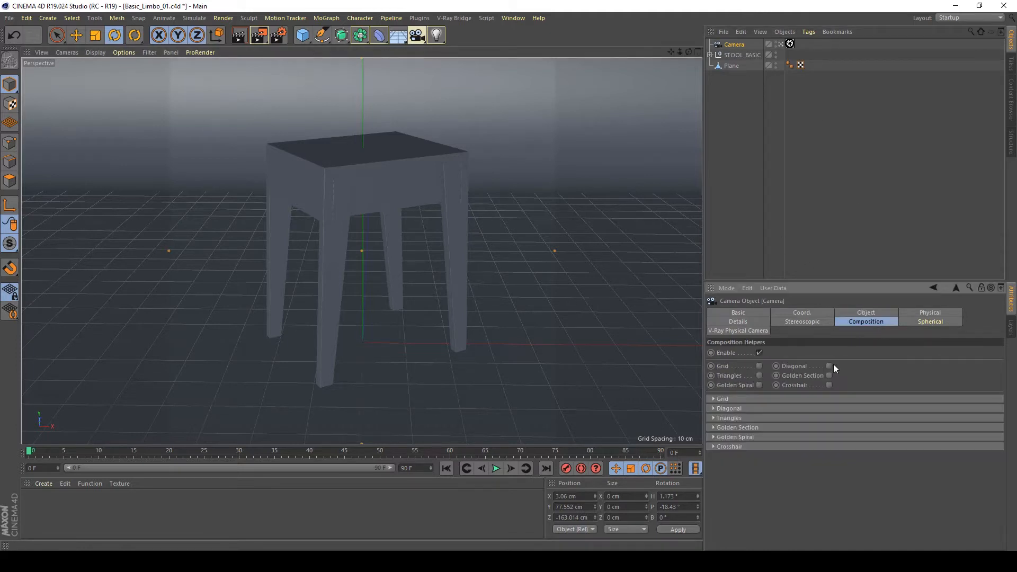
left_click(759, 365)
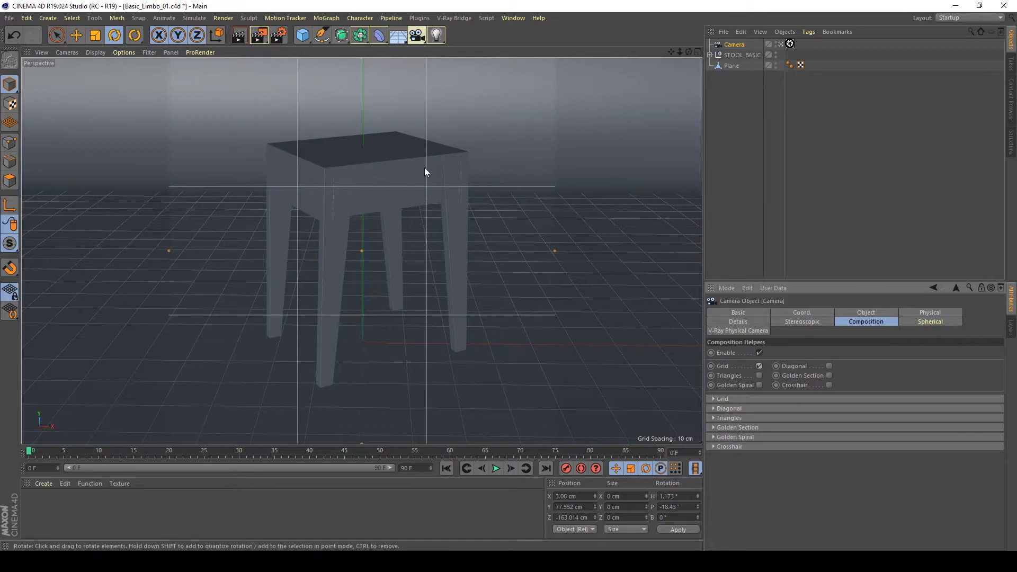
middle_click_drag(405, 204, 394, 209, "alt")
right_click_drag(398, 205, 401, 206, "alt")
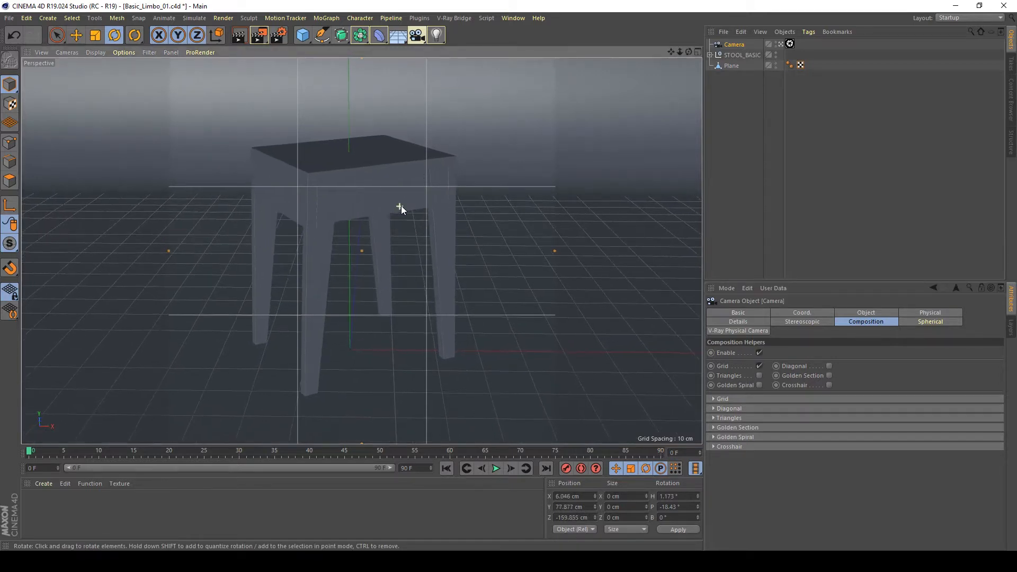
middle_click_drag(401, 205, 412, 197, "alt")
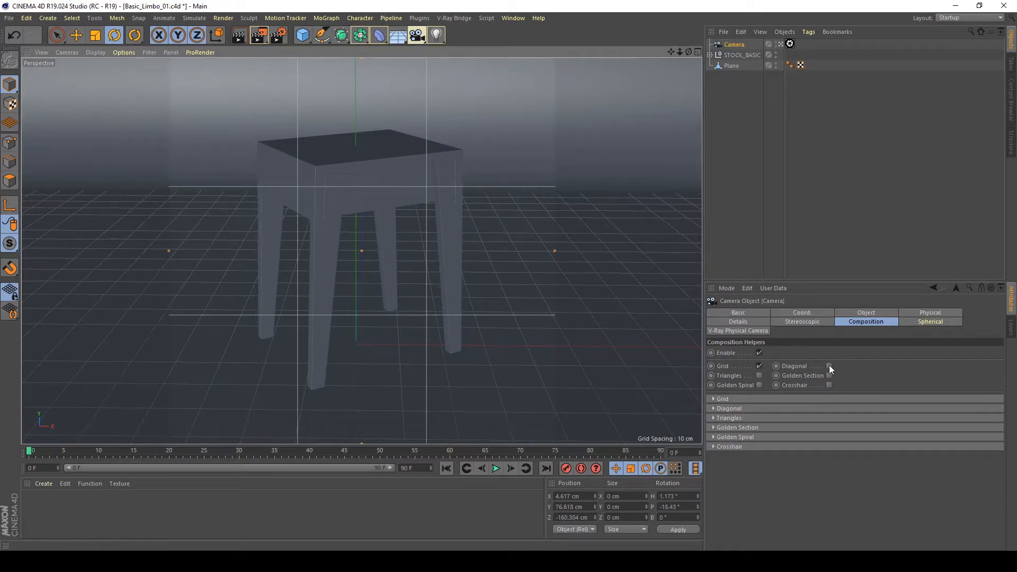
left_click(759, 366)
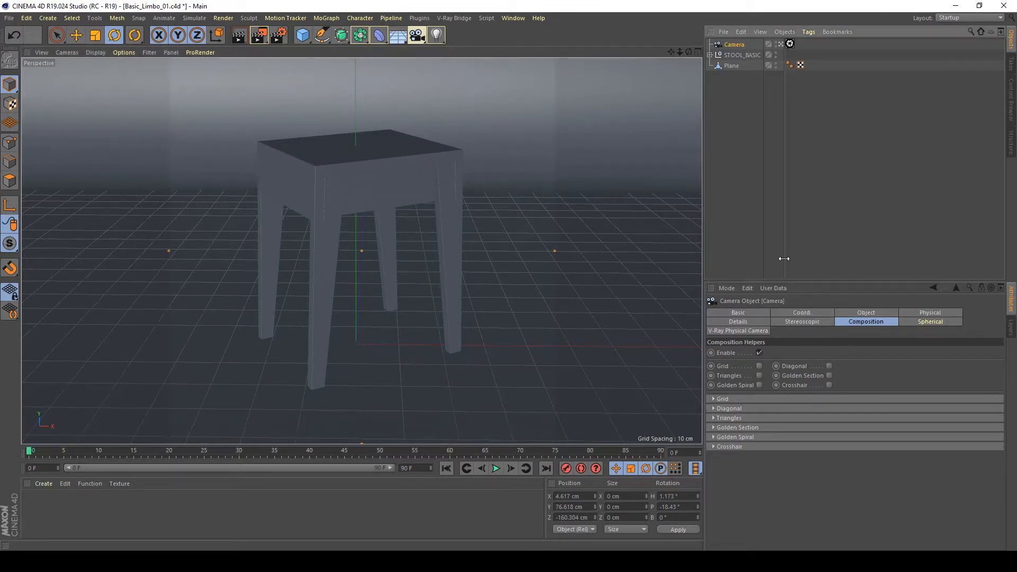
key("ctrl+s")
Step: Add a Protection tag to the camera to lock its position, scale and rotation
right_click(735, 46)
mouse_move(759, 163)
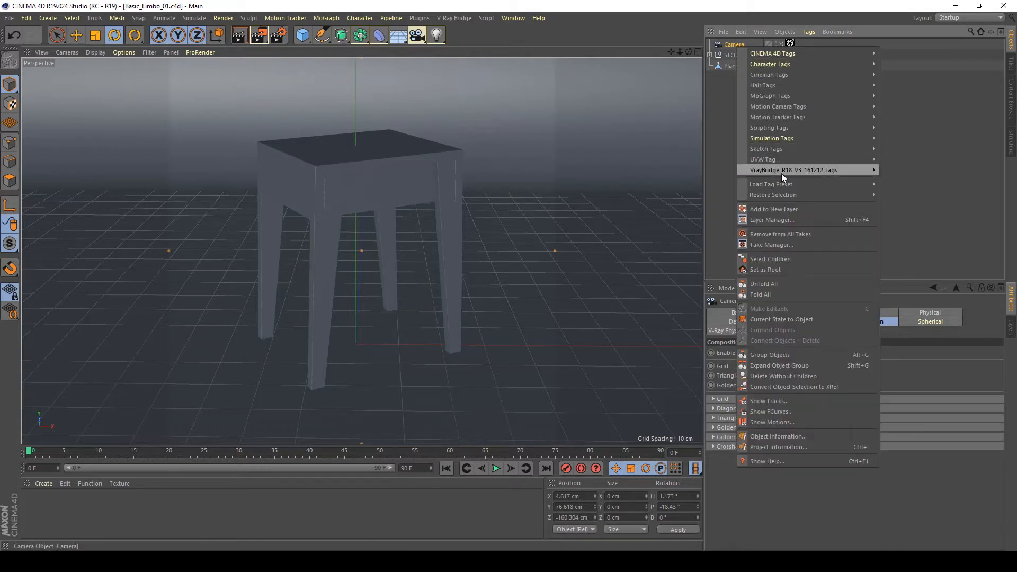
mouse_move(767, 55)
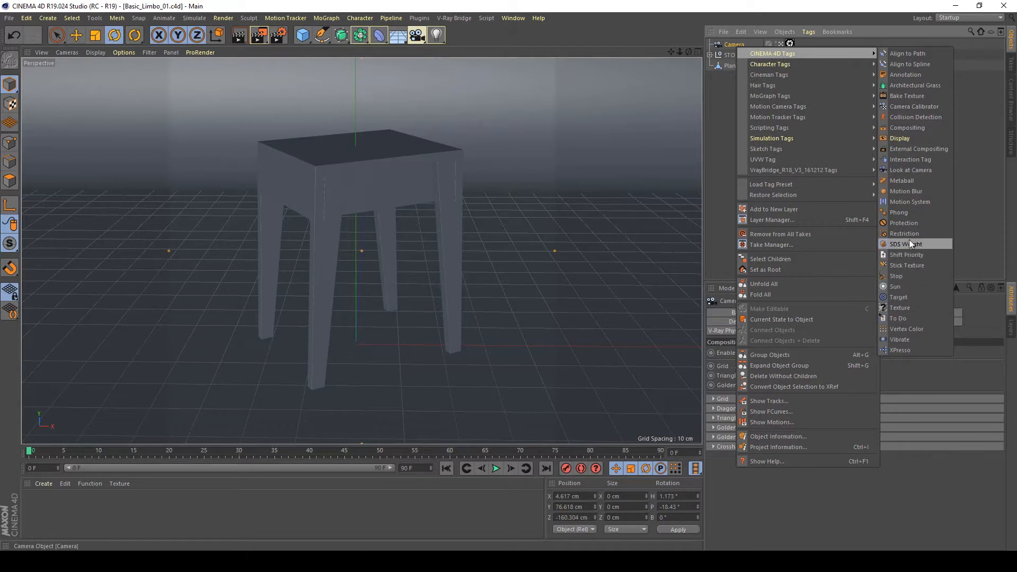
left_click(904, 223)
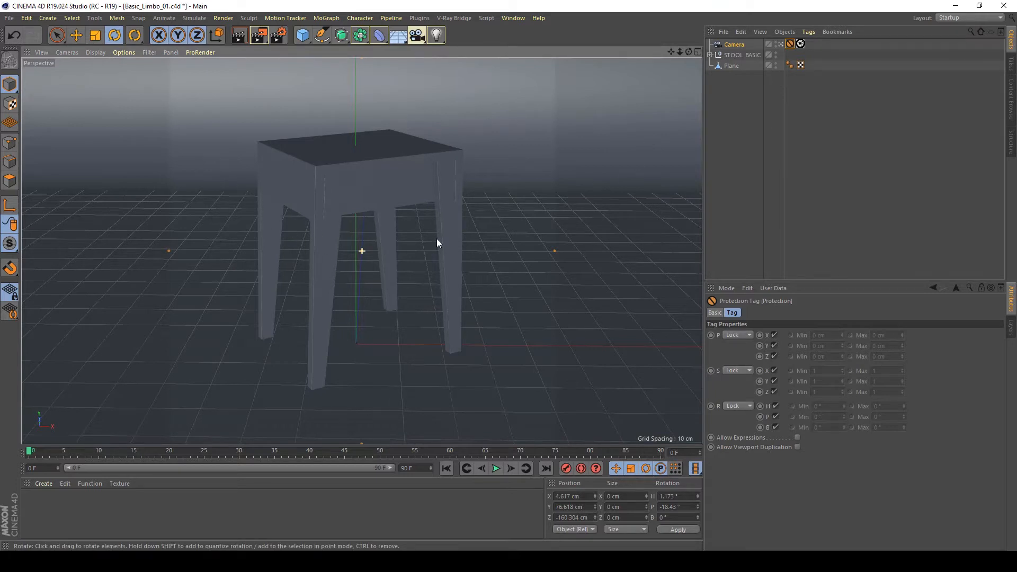
Step: Save the scene and add a V-Ray Area Rectangle Light
key("ctrl+s")
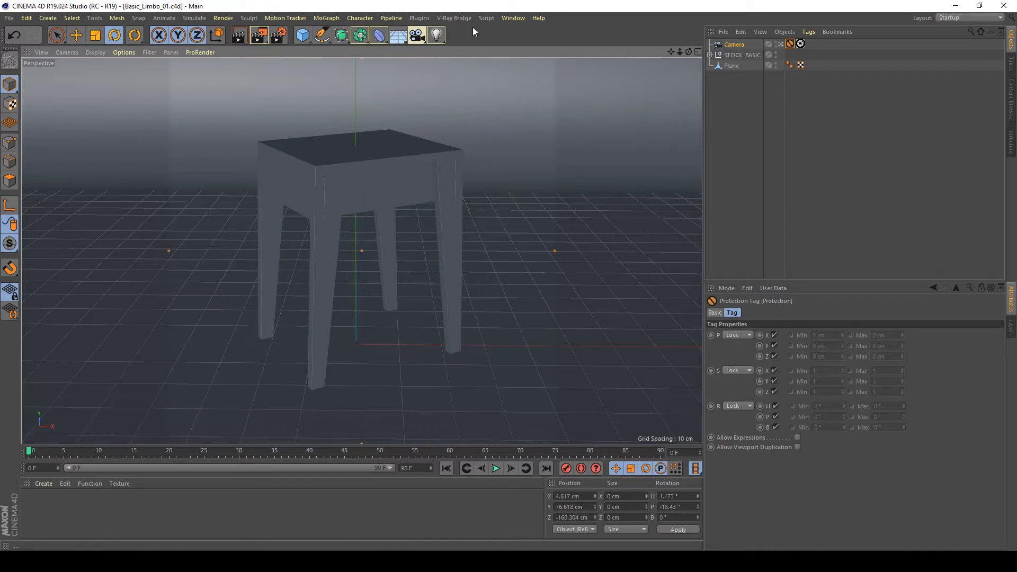
left_click(437, 18)
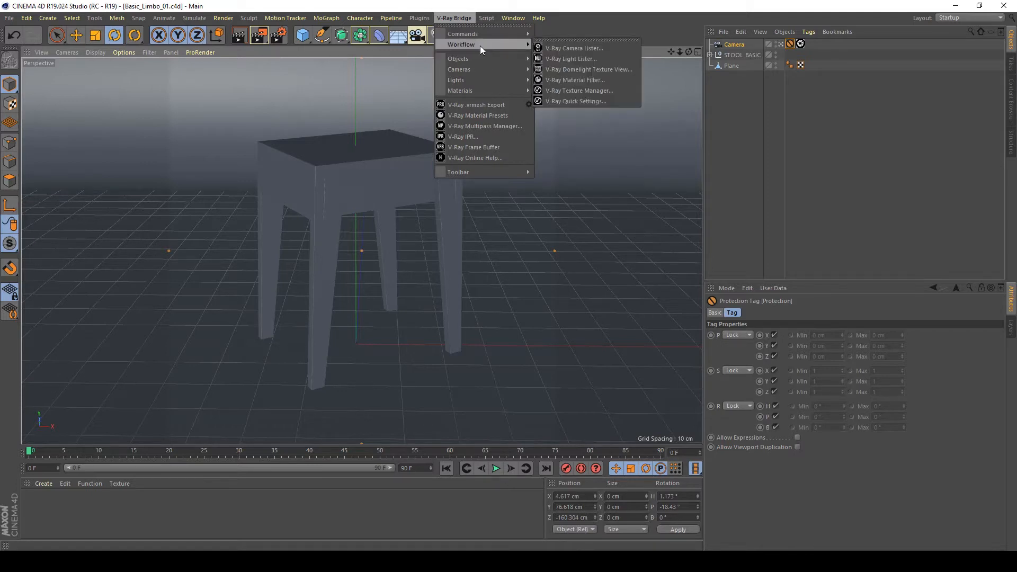
mouse_move(474, 81)
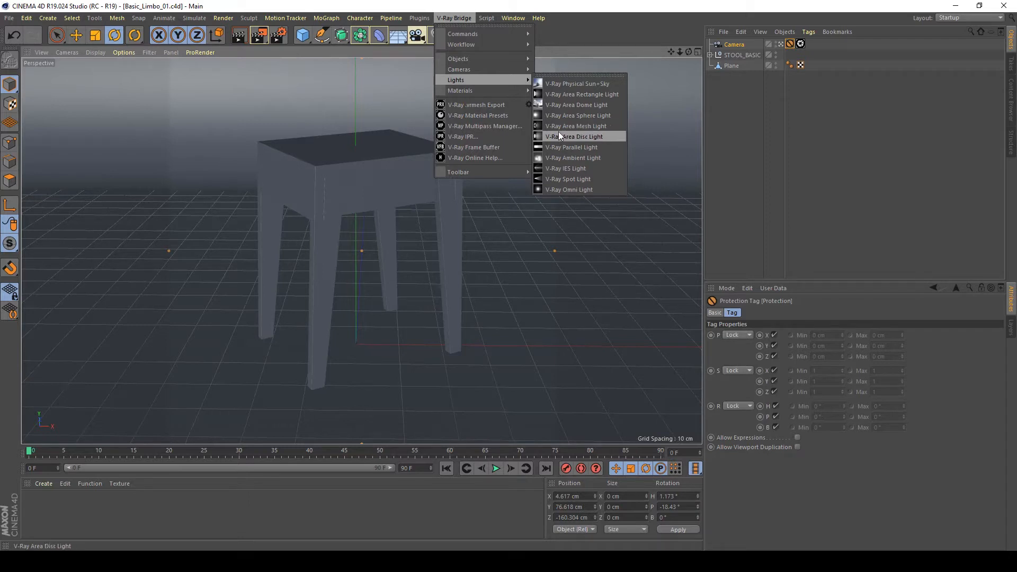
left_click(563, 96)
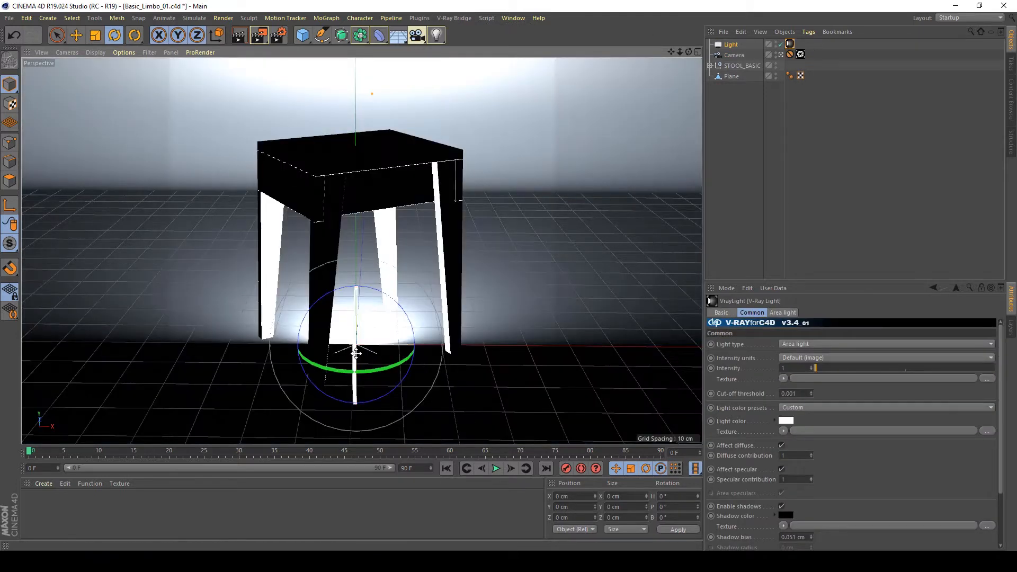
Step: Place the light in front of the stool at about X 101.5, Y 48.6, Z -132.2 cm, with its heading rotated about 37.4° towards the stool
key("e")
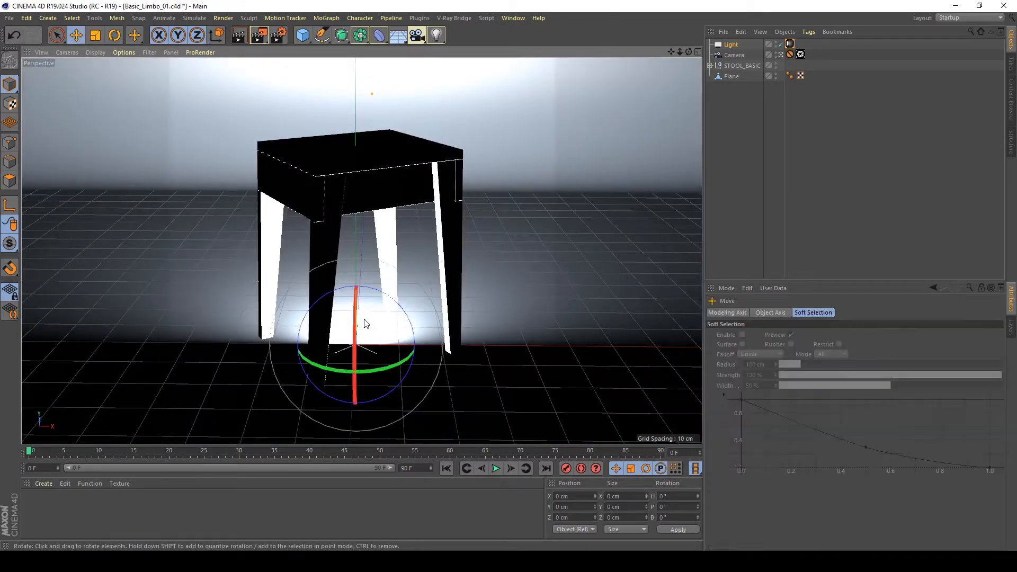
left_click_drag(364, 323, 354, 258)
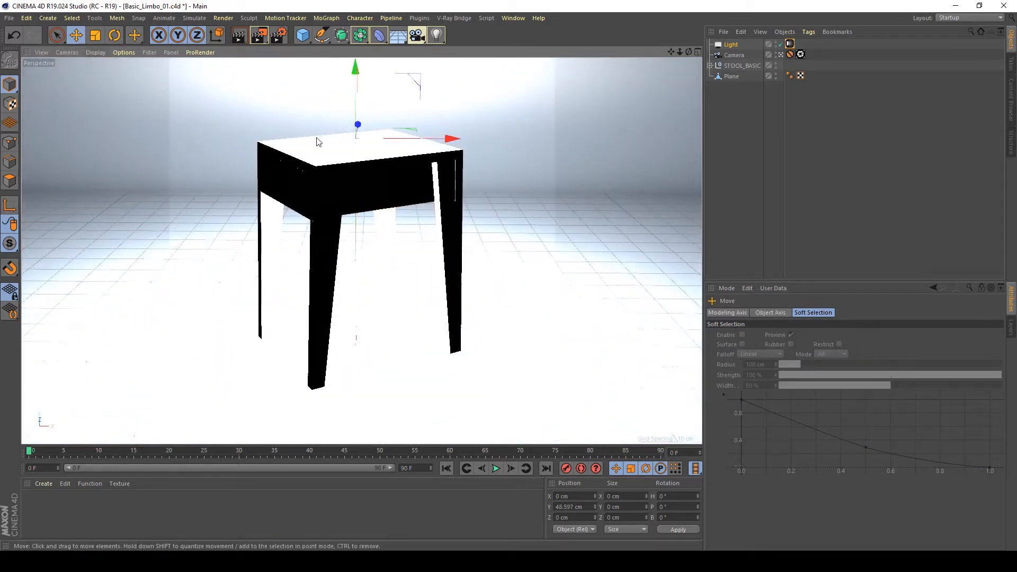
middle_click(395, 121)
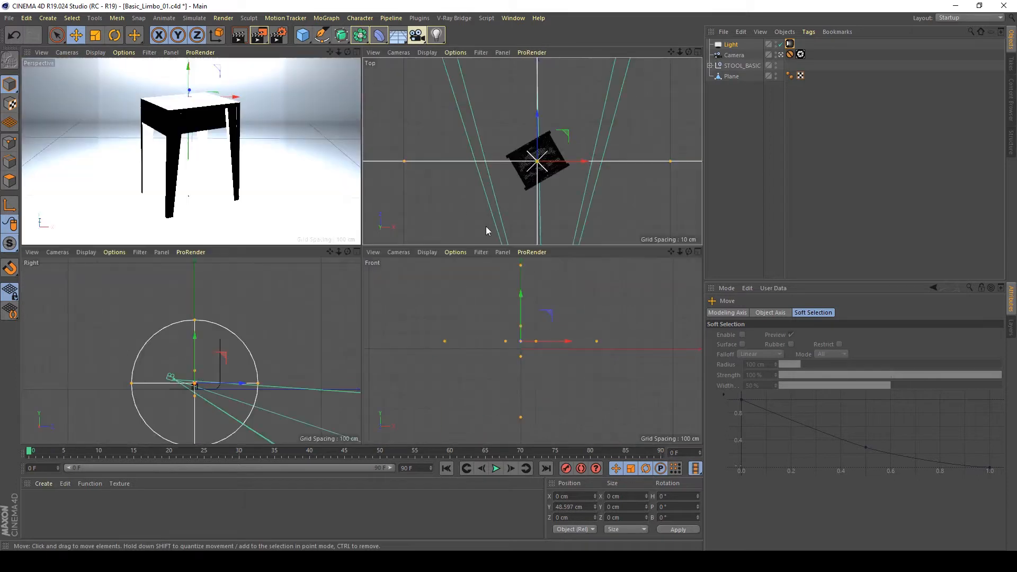
middle_click(528, 205)
scroll(520, 221, "down", 8)
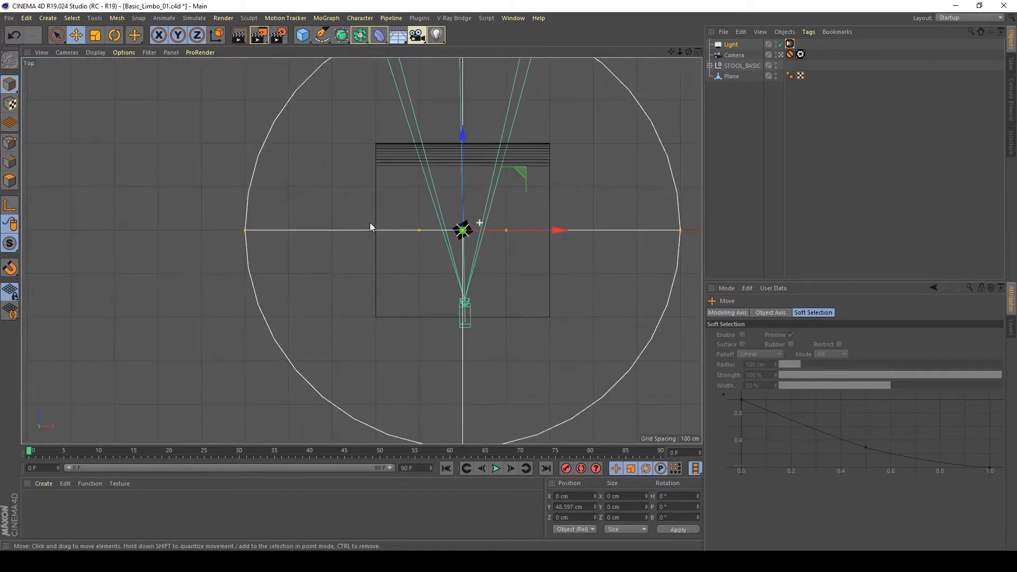
scroll(479, 222, "up", 3)
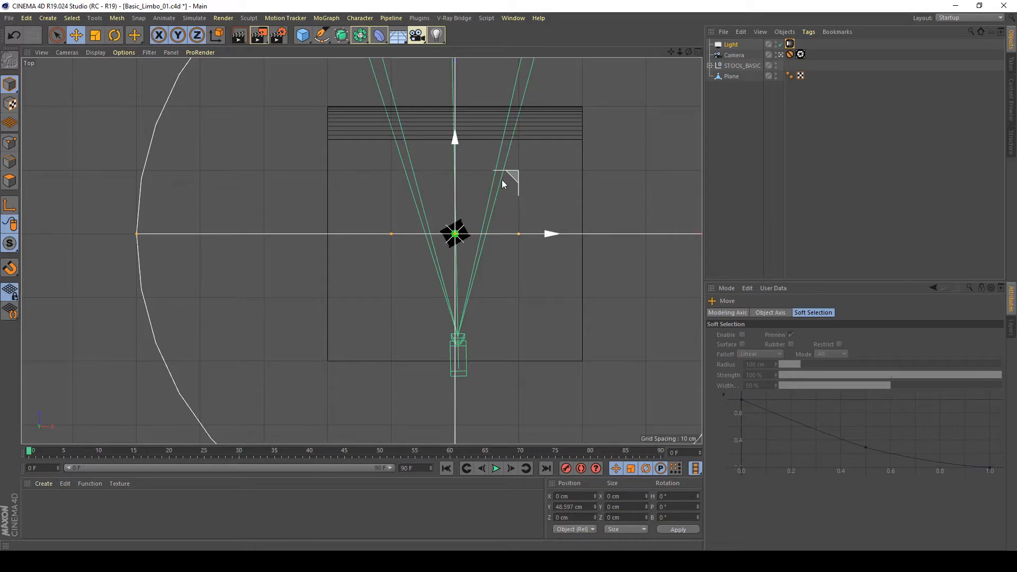
left_click_drag(456, 179, 609, 316)
key("r")
left_click_drag(552, 257, 516, 248)
key("e")
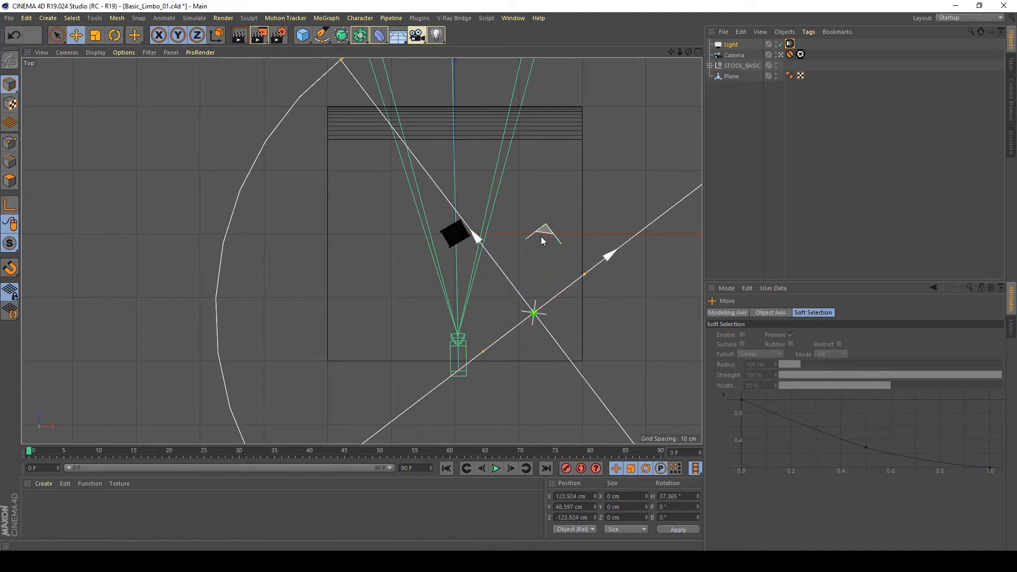
left_click_drag(562, 289, 548, 294)
Step: Rename the light as MAIN, deselect it and return to the full perspective camera view
left_click(730, 45)
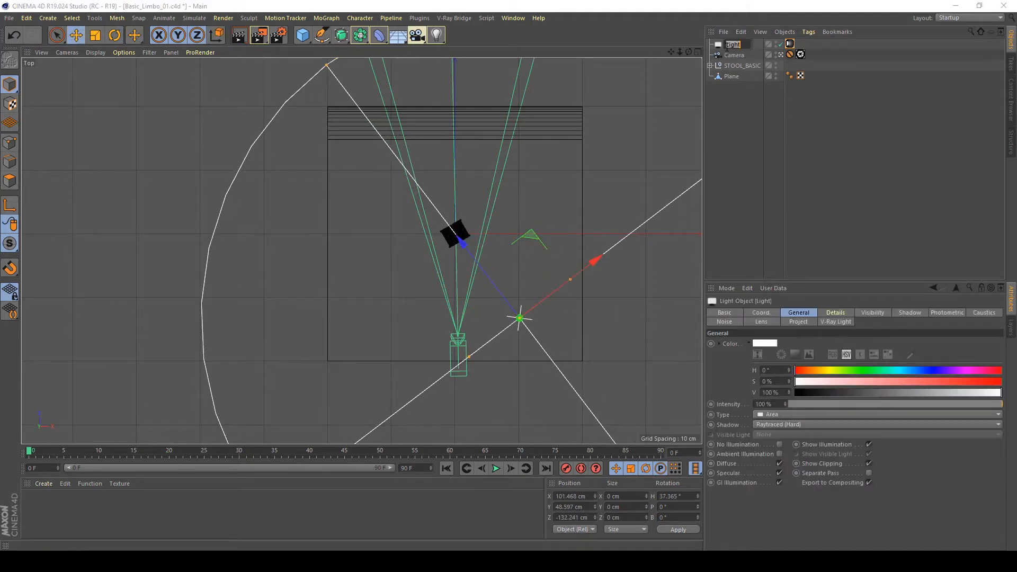
type("K")
type("MAIN")
key("Return")
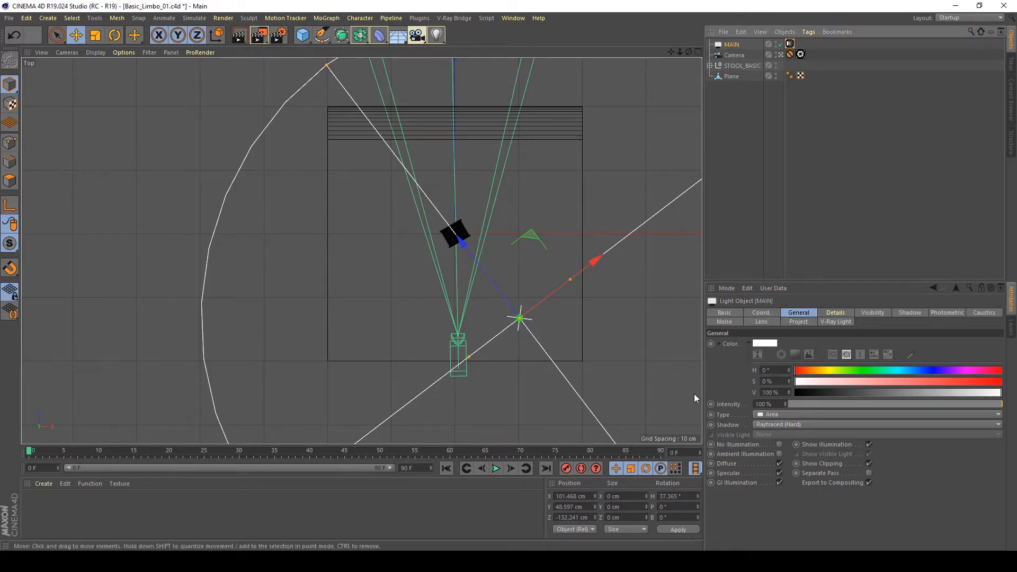
left_click(841, 221)
middle_click(638, 285)
middle_click(253, 201)
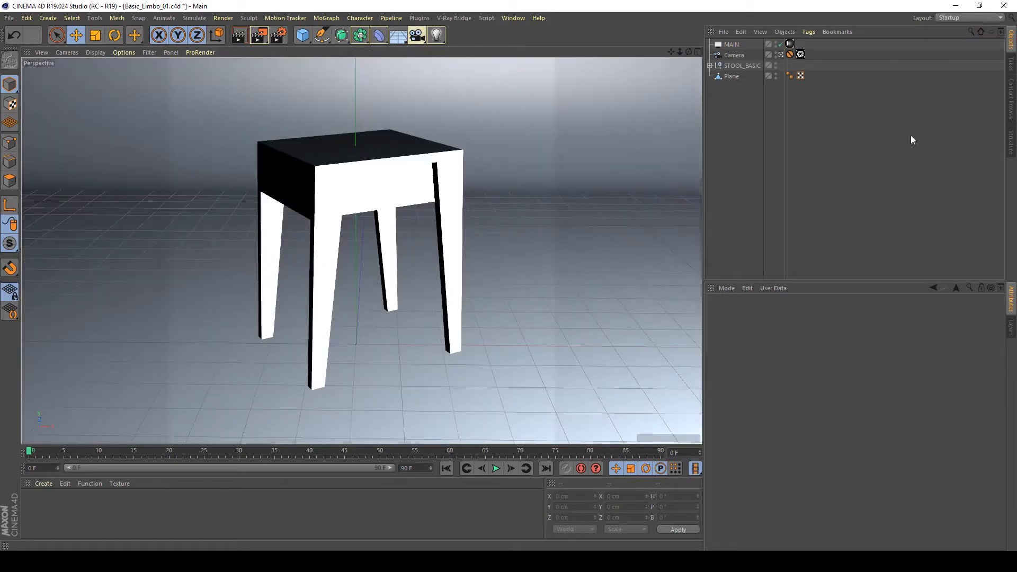
Step: Set the renderer to V-Ray Bridge in the render settings
left_click(278, 35)
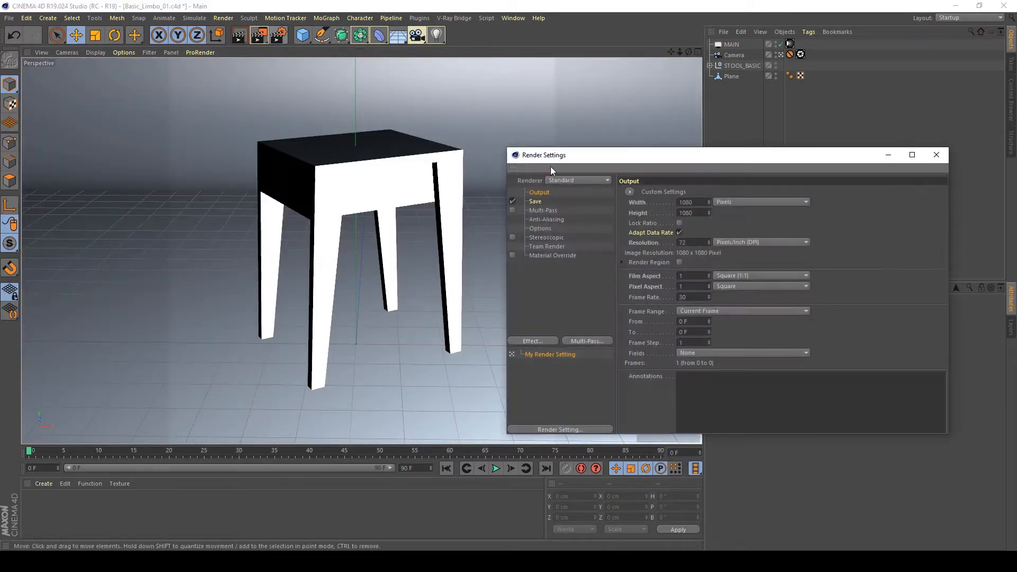
left_click(576, 180)
left_click(576, 257)
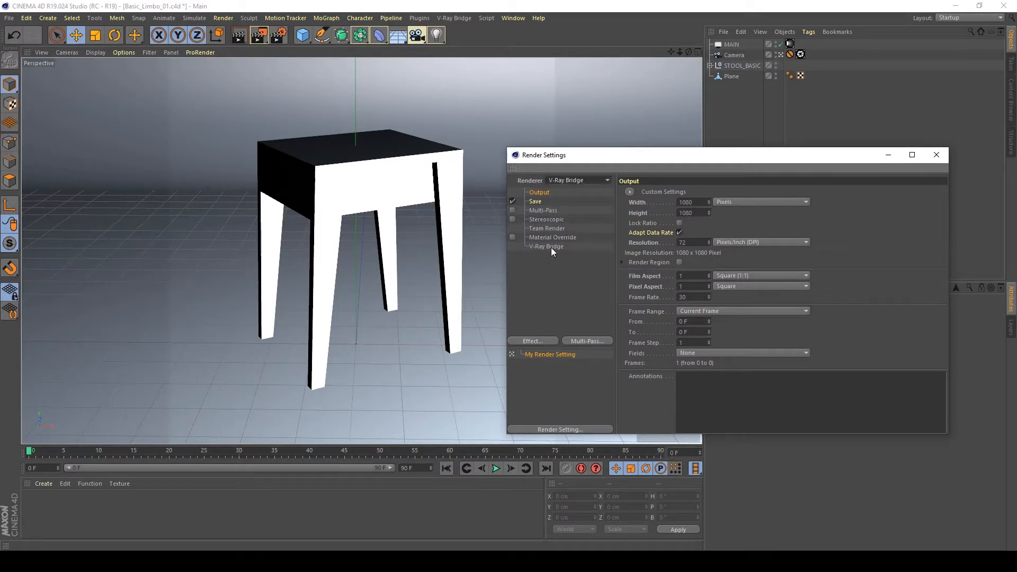
Step: Turn on V-Ray indirect illumination with a newly chosen primary GI engine, and save the scene
left_click(861, 194)
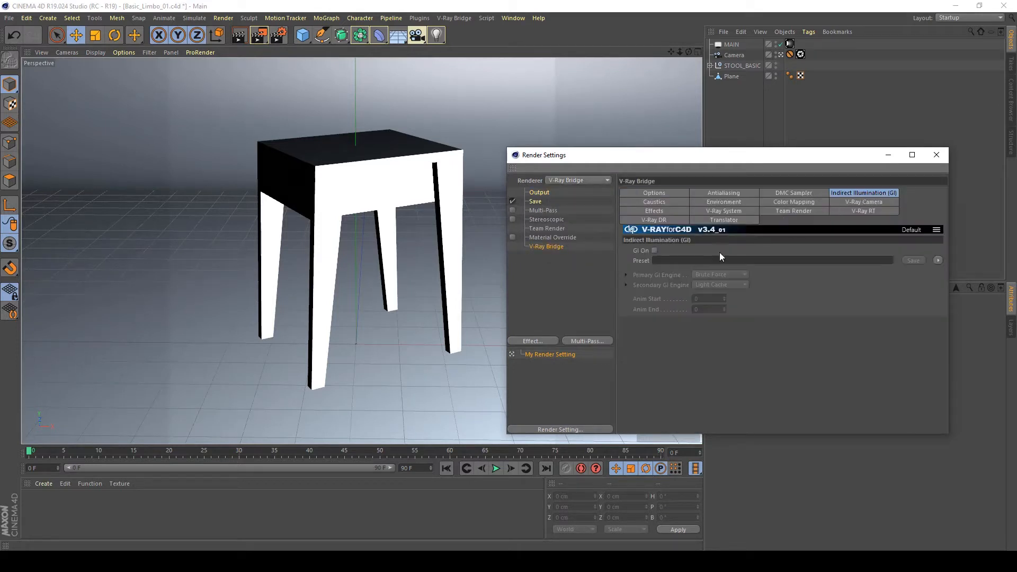
left_click(655, 250)
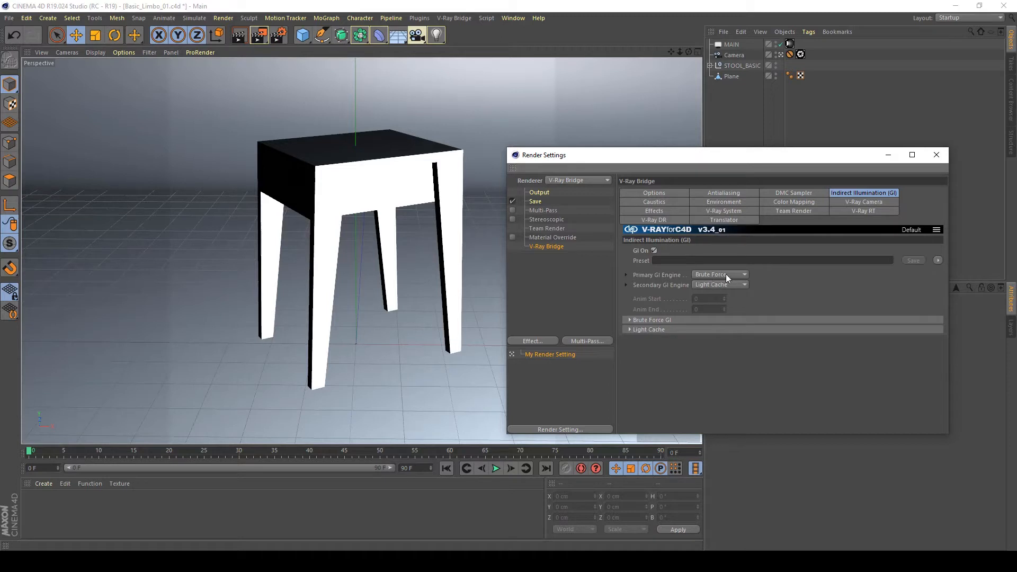
left_click(725, 274)
left_click(721, 288)
left_click(545, 194)
key("ctrl+s")
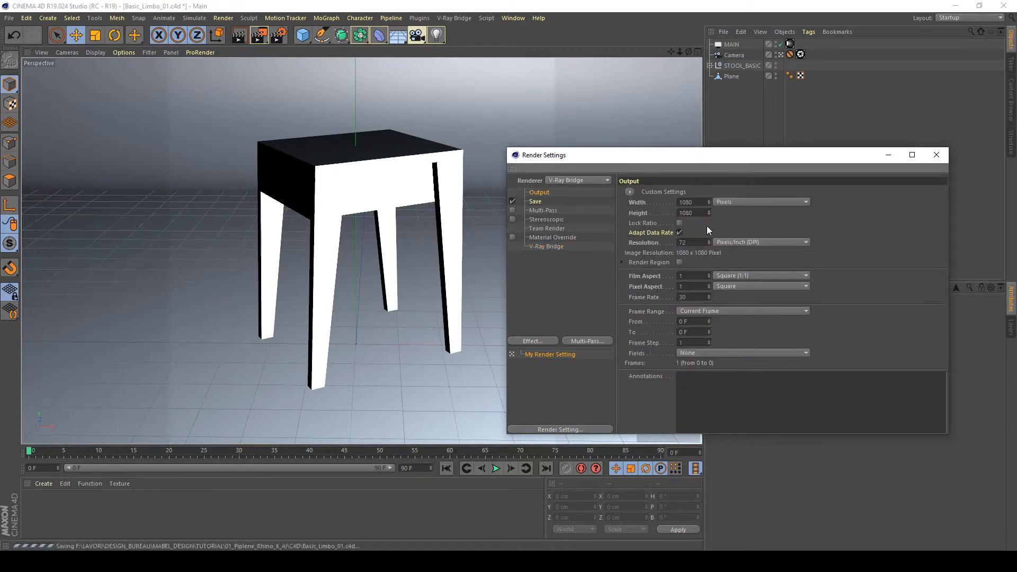
Step: Test-render the stool in the Picture Viewer, inspect the whole image fitted to the enlarged window, and stop the render
left_click(262, 36)
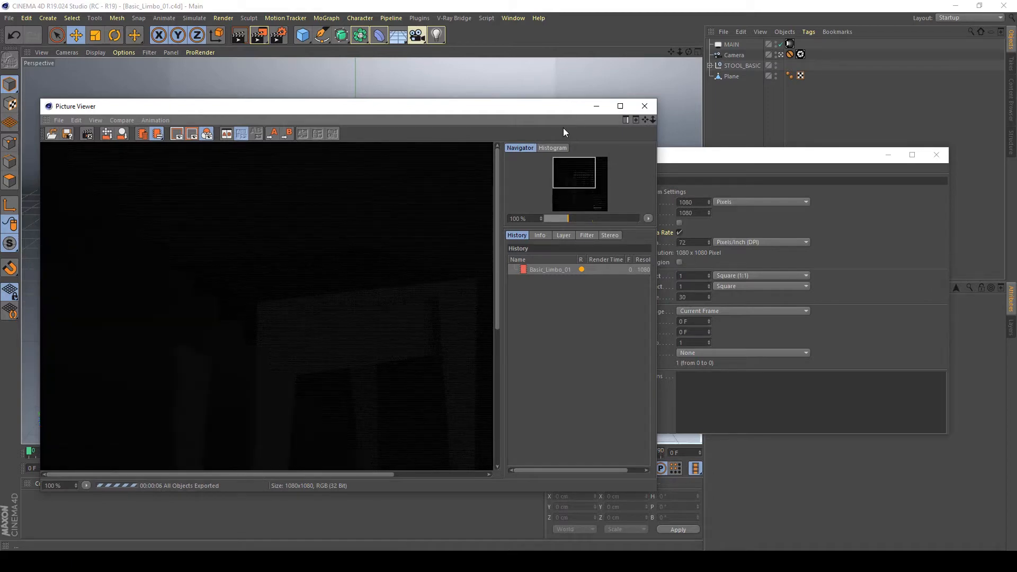
left_click(620, 106)
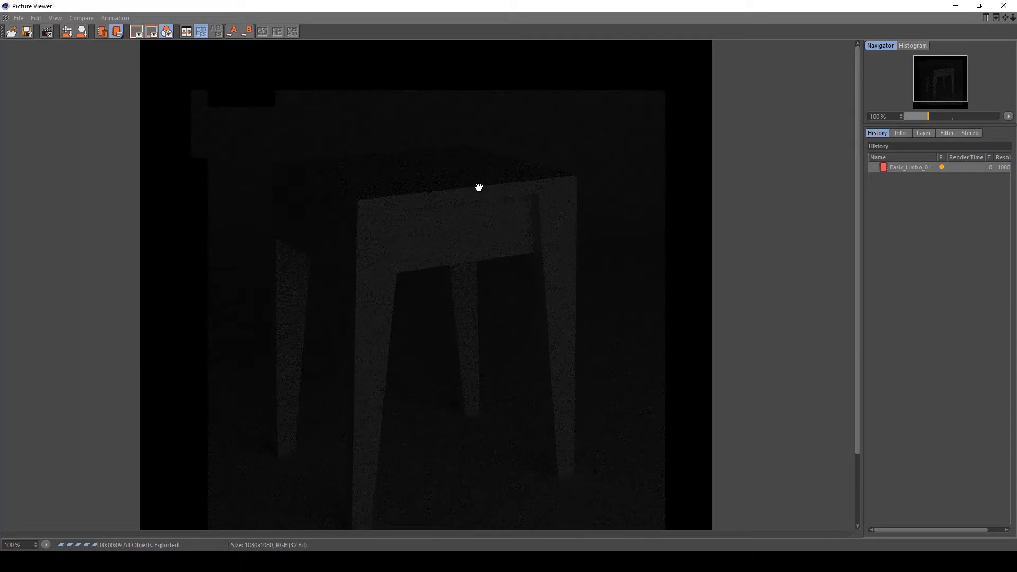
double_click(463, 197)
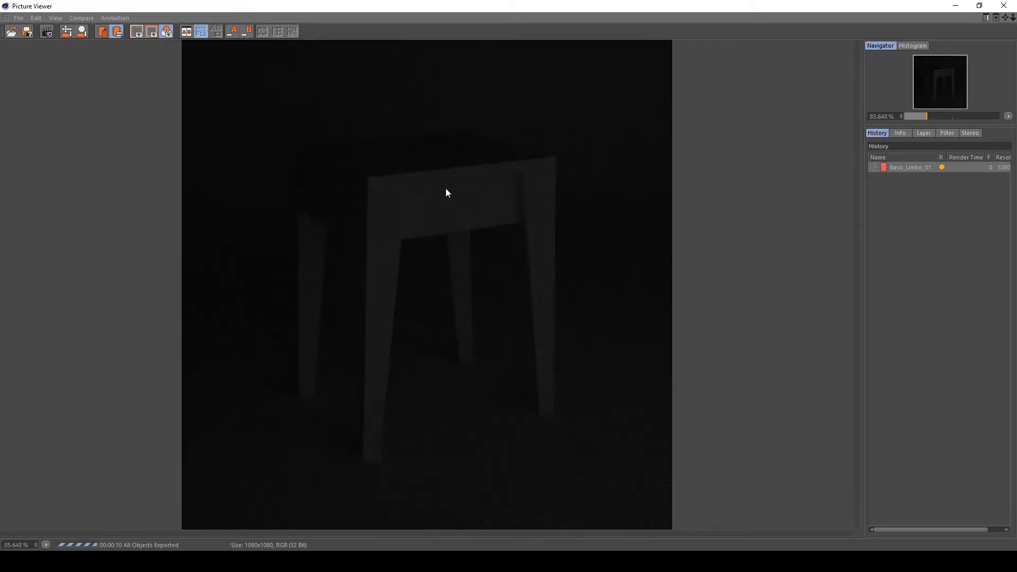
left_click(1011, 7)
left_click(526, 319)
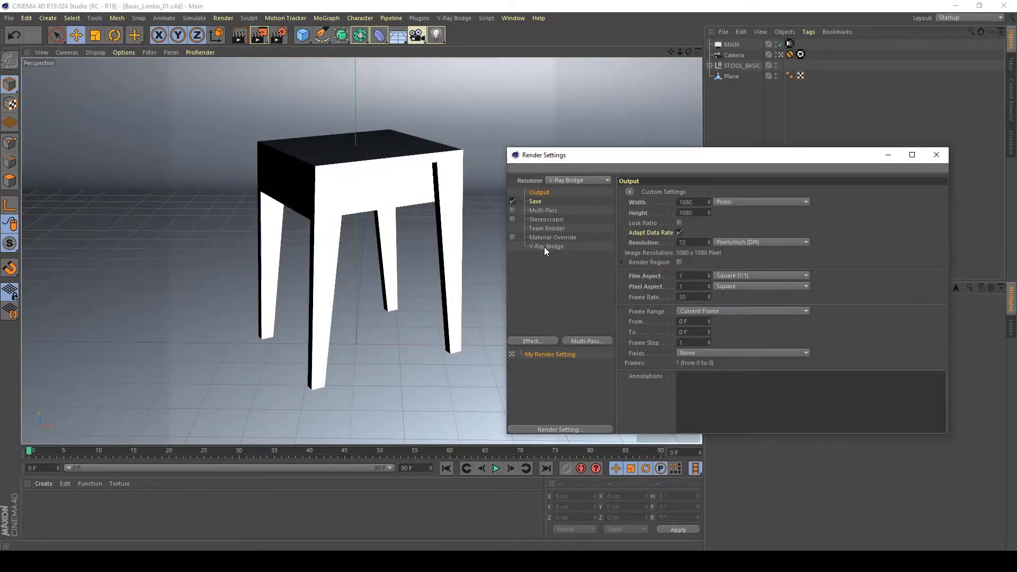
Step: Set the V-Ray antialiasing sampler type to Bucket, check the bucket sampler options, and save the scene
left_click(544, 247)
left_click(721, 194)
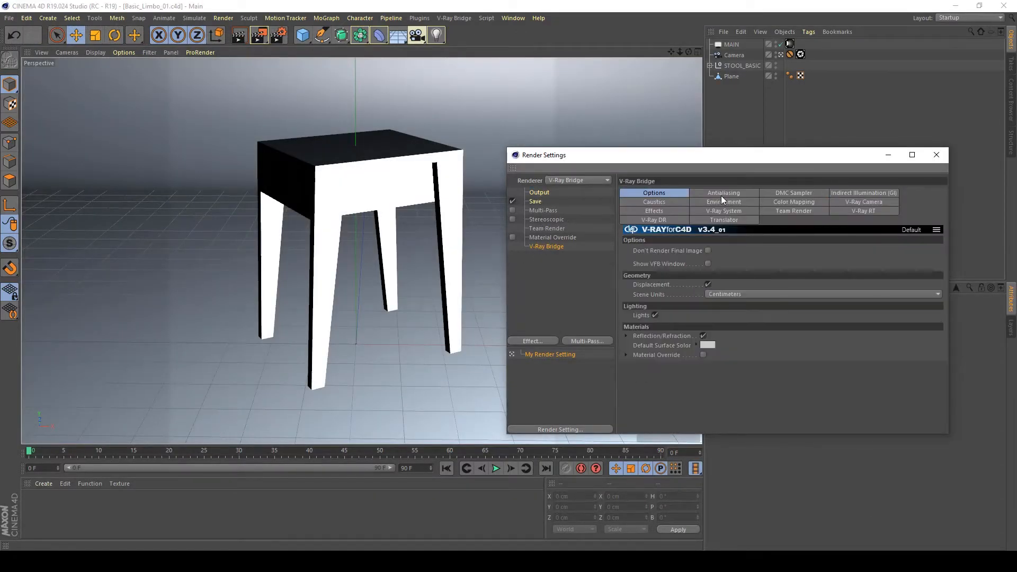
left_click(705, 250)
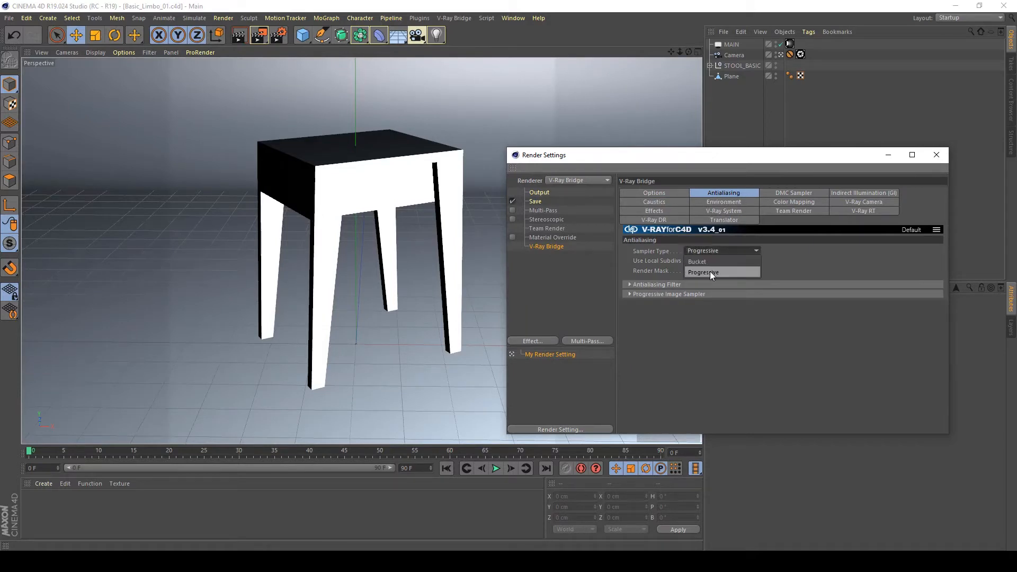
left_click(707, 262)
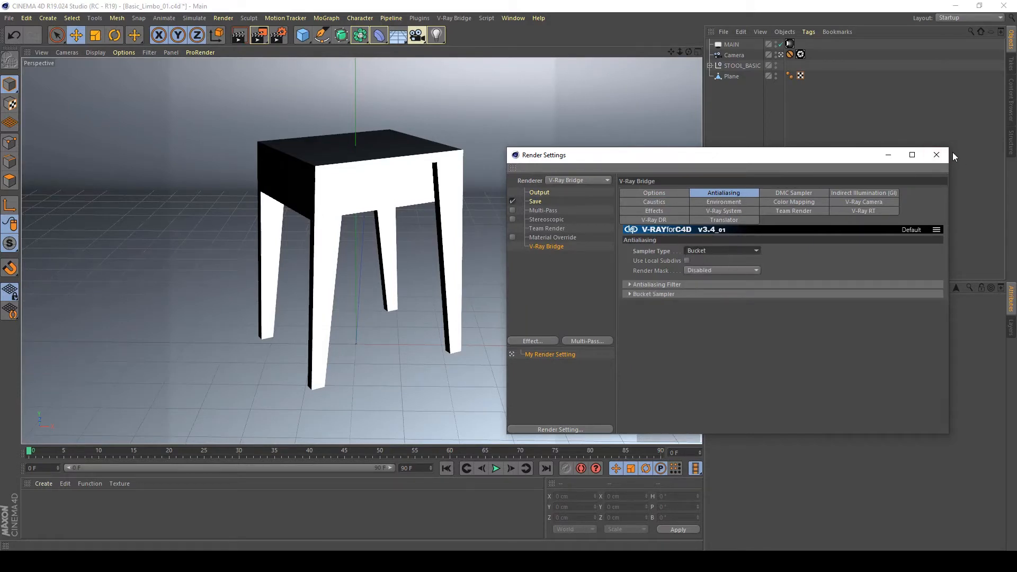
left_click(685, 285)
left_click(686, 285)
left_click(678, 295)
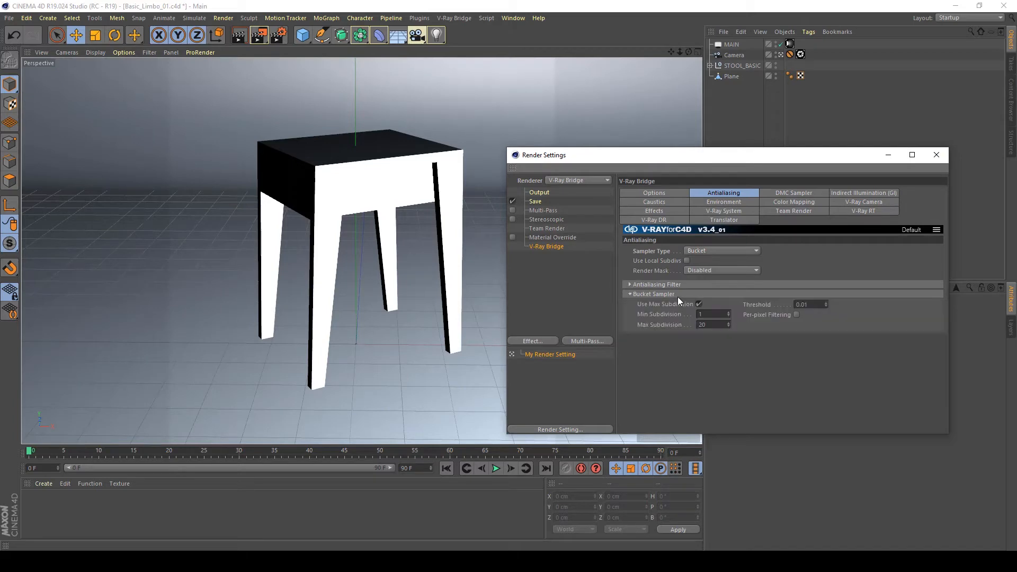
left_click(935, 155)
key("ctrl+s")
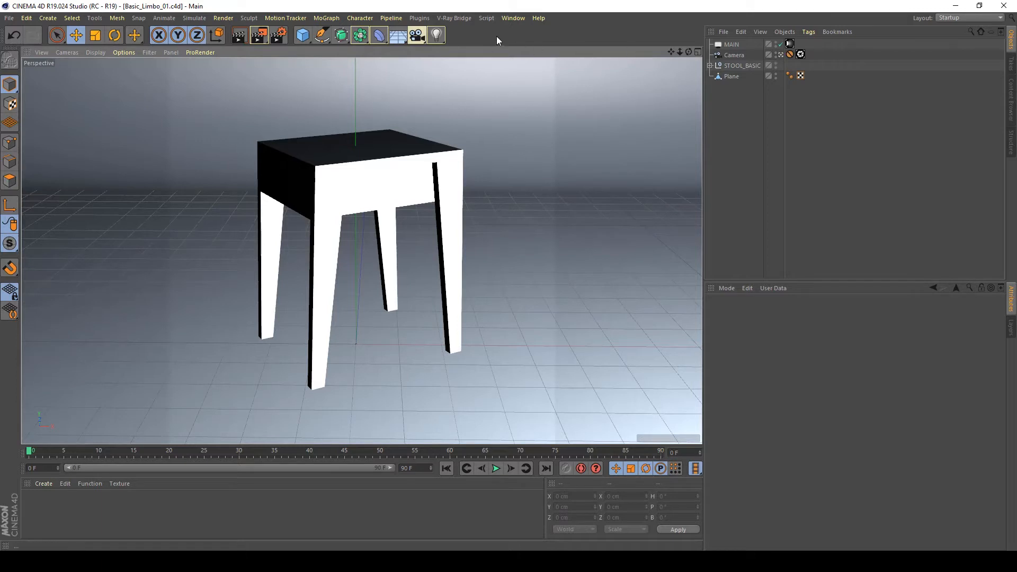
Step: Set the shutter speed of the camera's V-Ray Physical Camera tag to 50
left_click(736, 55)
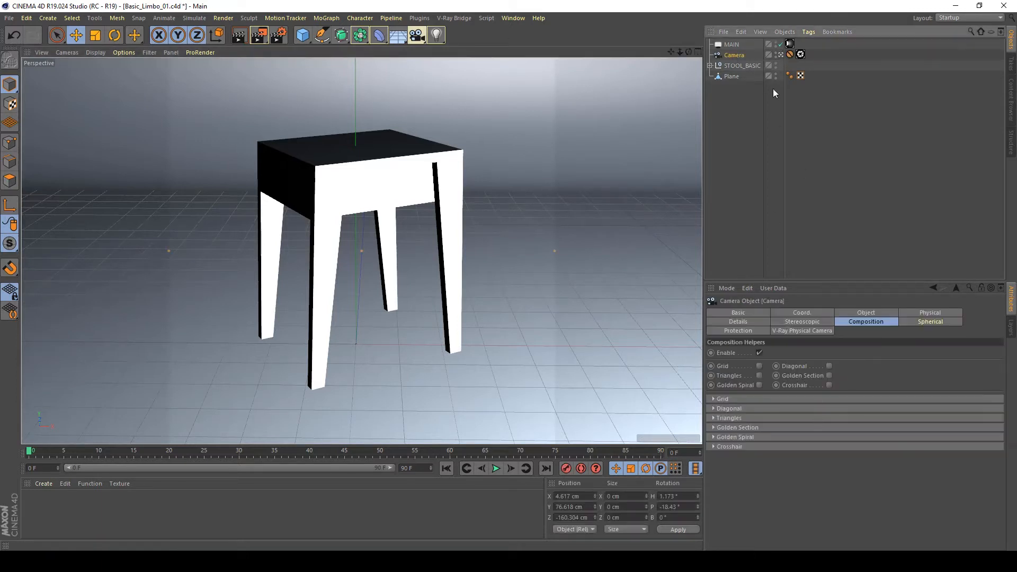
left_click(800, 54)
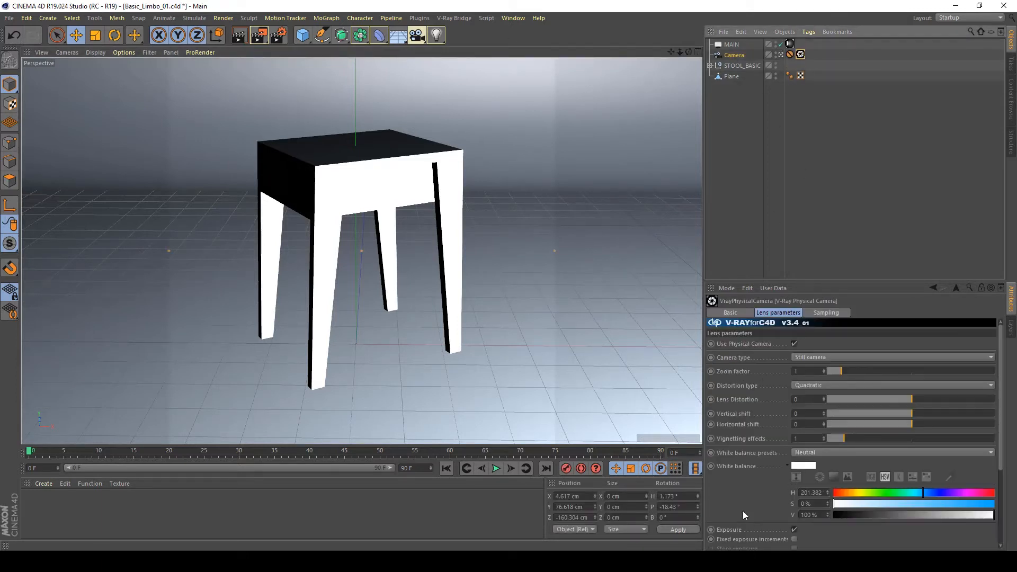
scroll(742, 510, "down", 5)
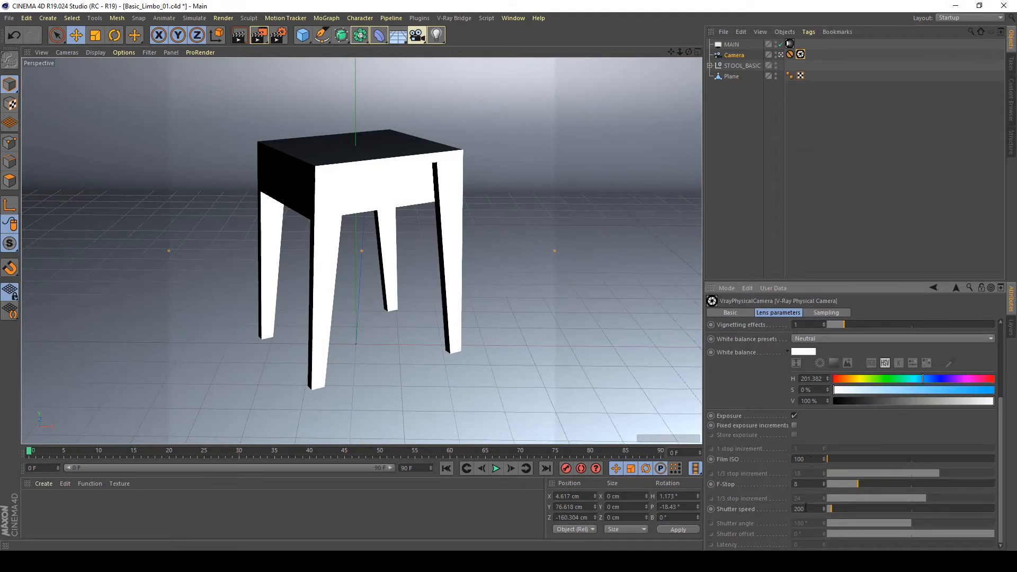
type("50")
key("Return")
Step: Render the scene again, compare it with the previous render in the history, and stop the render
left_click(258, 36)
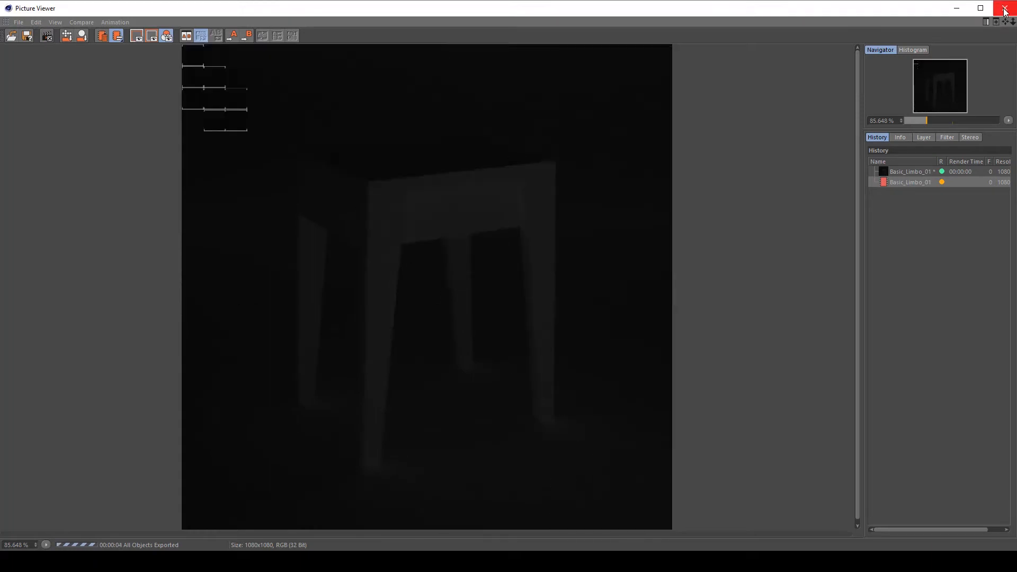
left_click(920, 173)
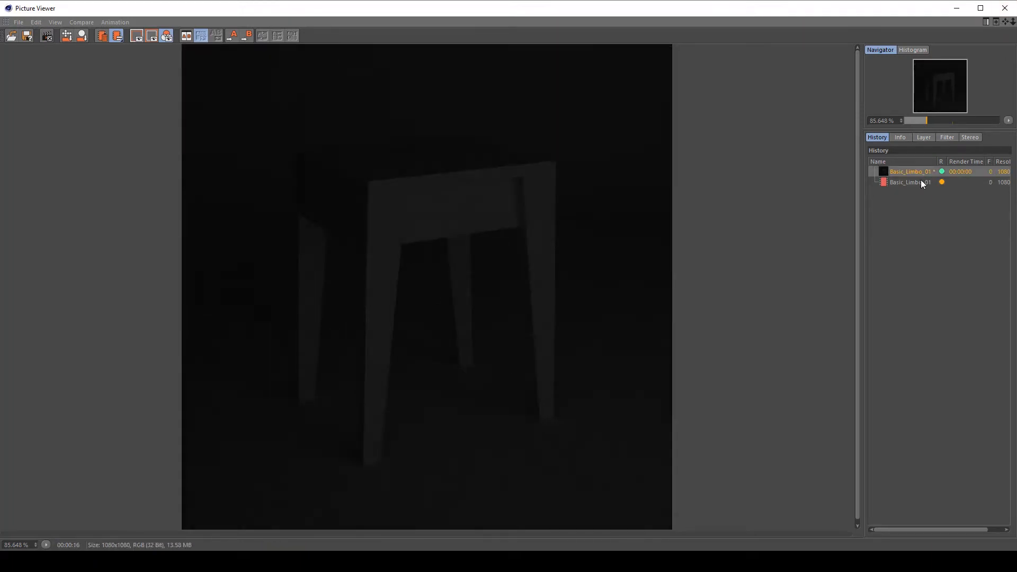
left_click(921, 181)
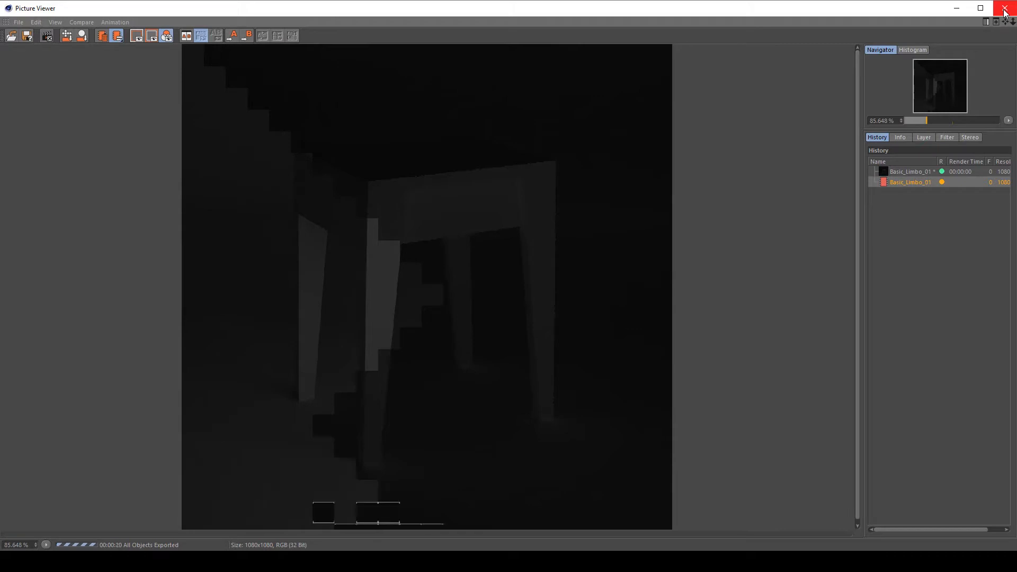
left_click(1009, 10)
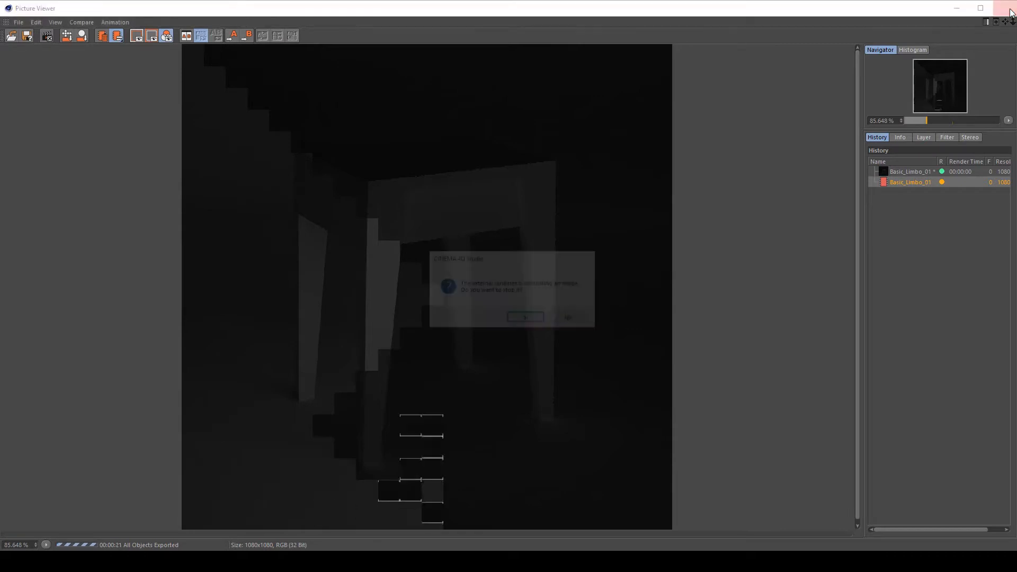
left_click(536, 317)
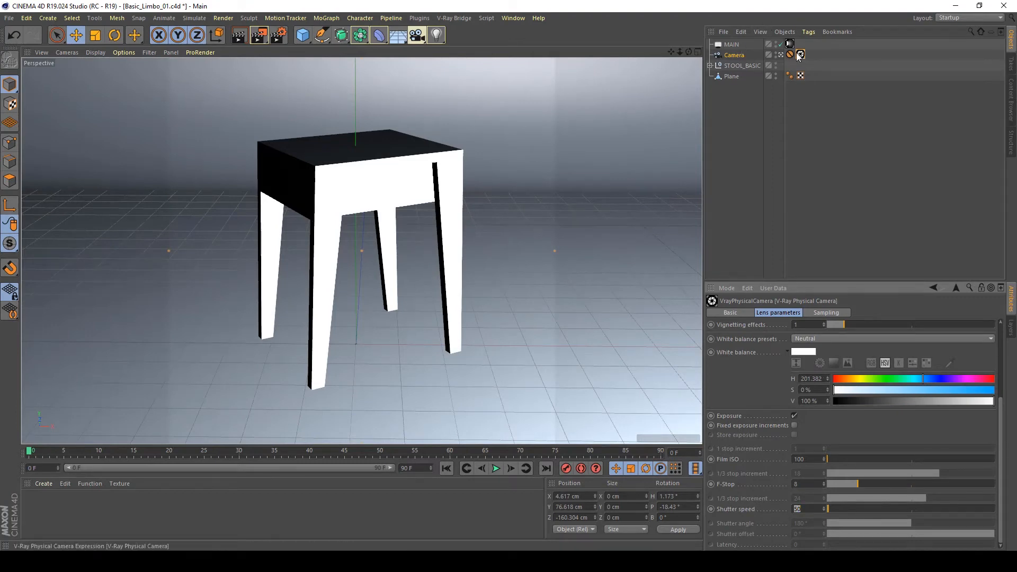
Step: Outside the camera view, raise the MAIN area light to about Y 80.5 cm and narrow its emitting rectangle
left_click(800, 158)
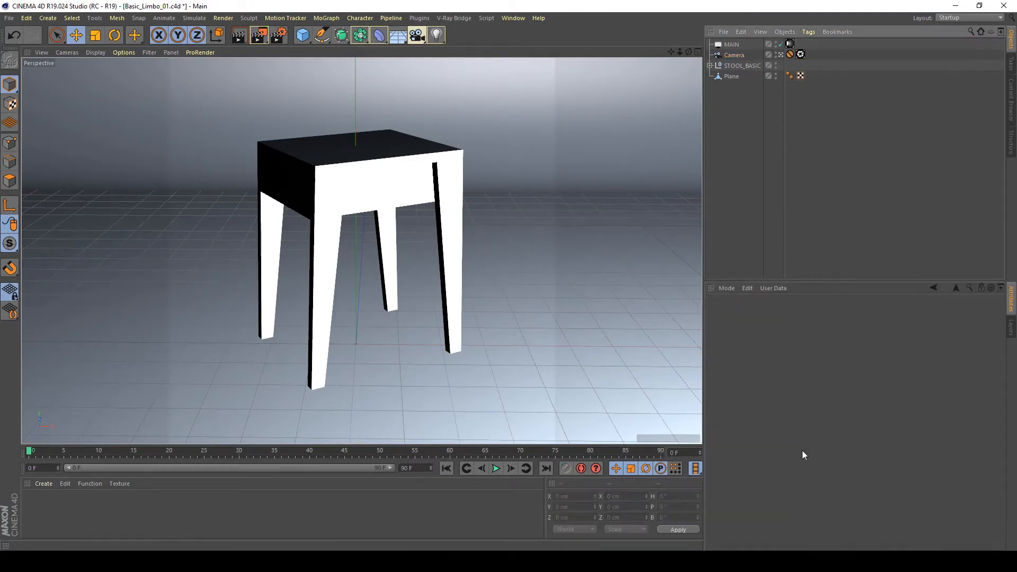
left_click(721, 45)
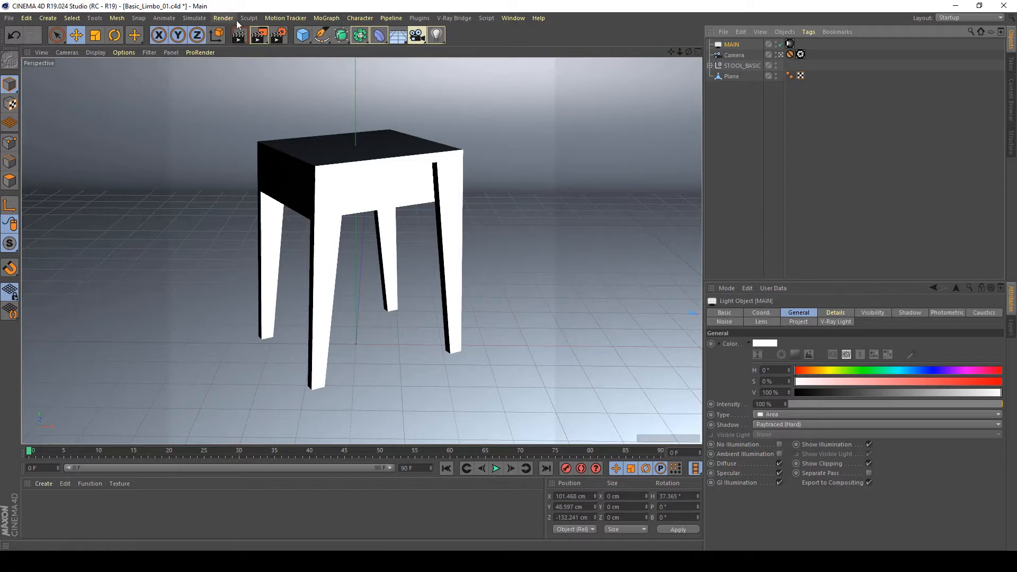
left_click(789, 44)
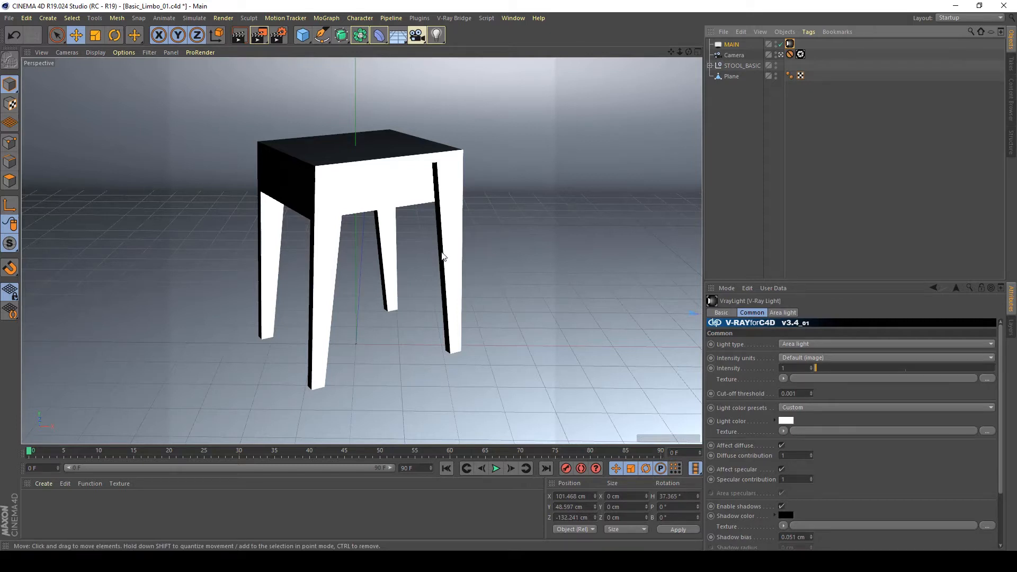
middle_click(501, 252)
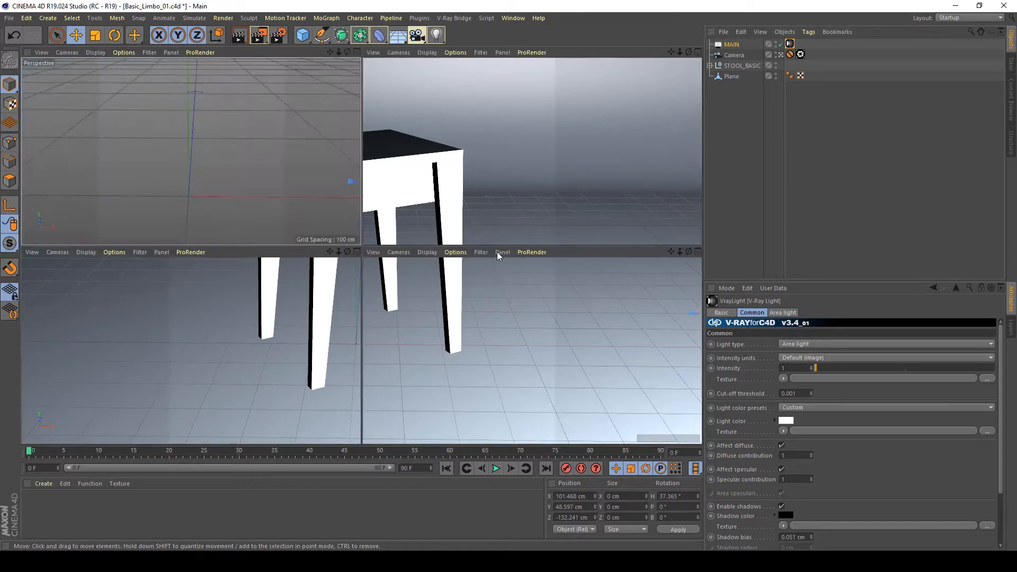
middle_click(340, 236)
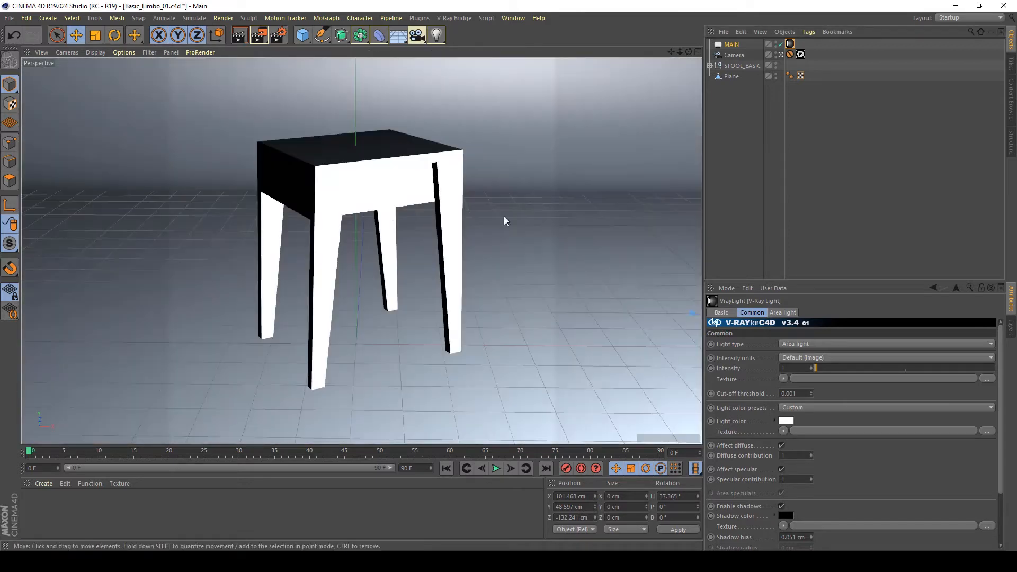
left_click(780, 55)
left_click_drag(419, 330, 500, 240, "alt")
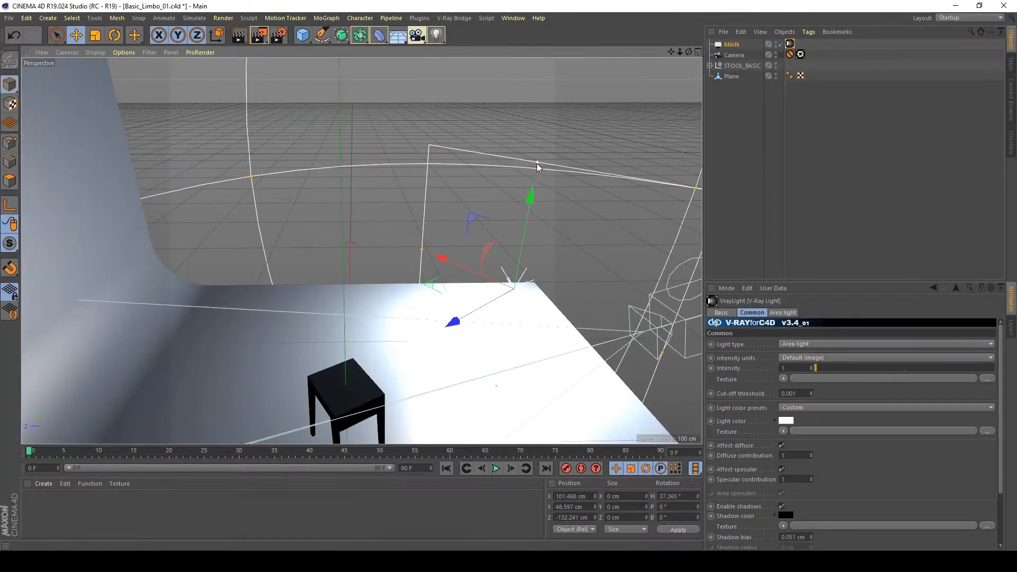
left_click_drag(534, 192, 521, 168)
left_click_drag(424, 219, 477, 230)
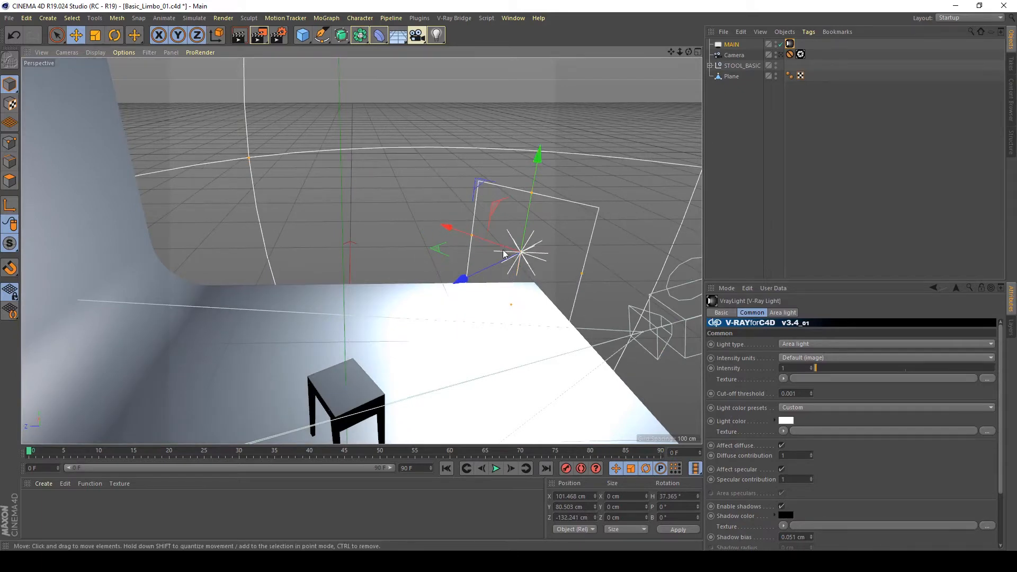
Step: Rotate the MAIN light to a pitch of about -24.5° so it tilts down toward the stool
left_click_drag(460, 266, 303, 234, "alt")
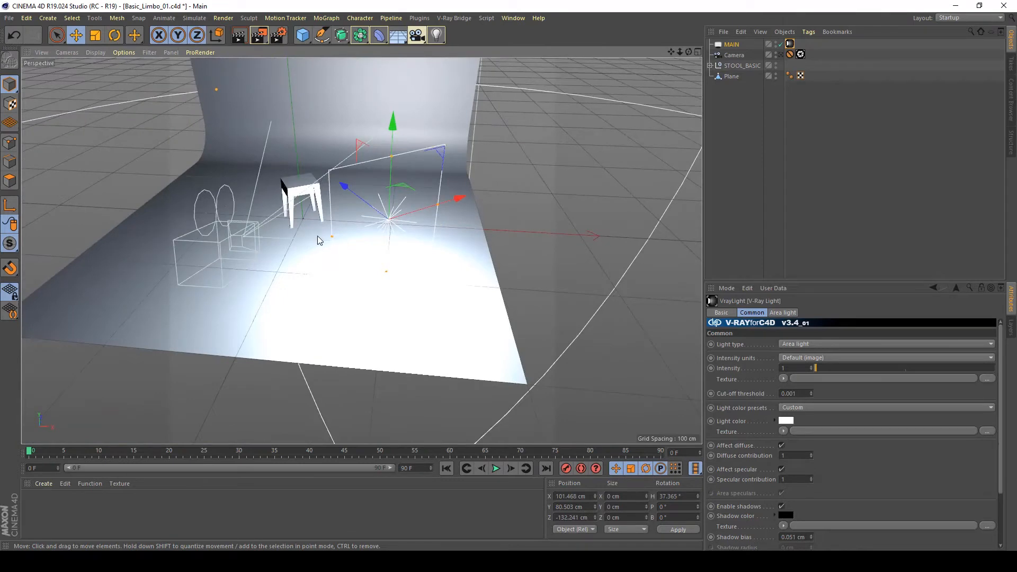
key("r")
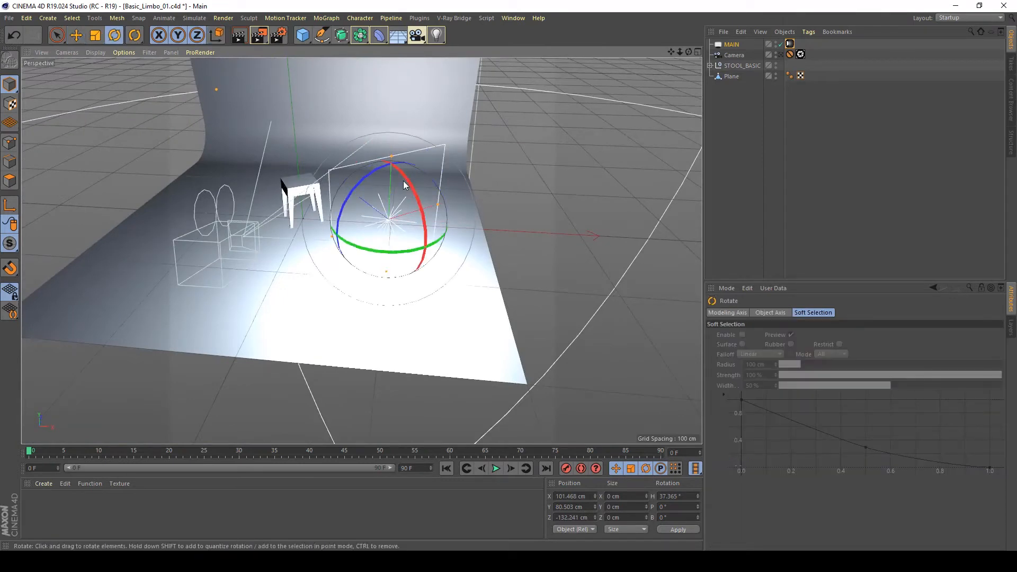
left_click_drag(406, 181, 390, 218)
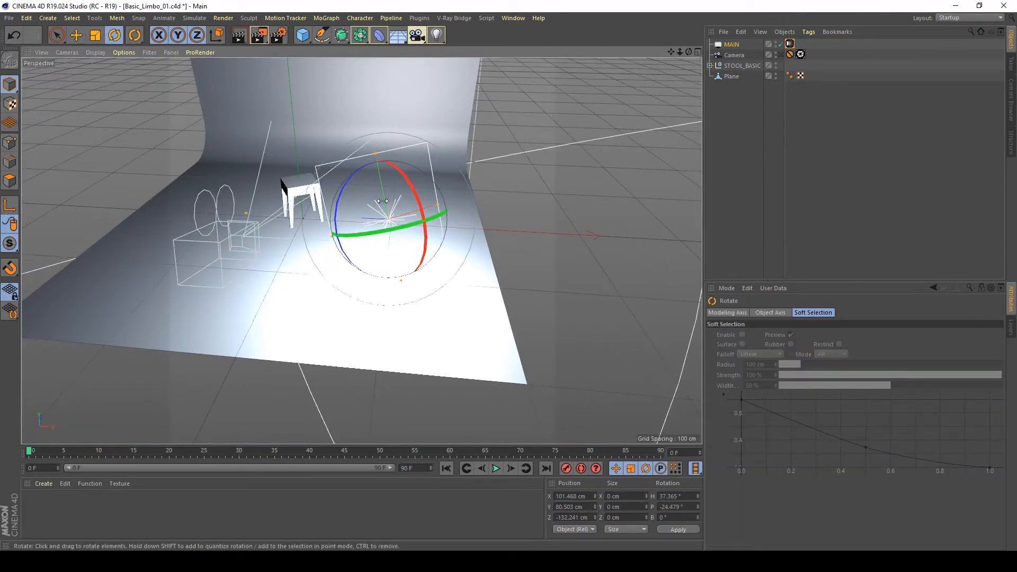
Step: In the Right view, move the MAIN light up along its own axis to about Y 93.6 cm, and return to the camera view
middle_click(389, 218)
middle_click(249, 415)
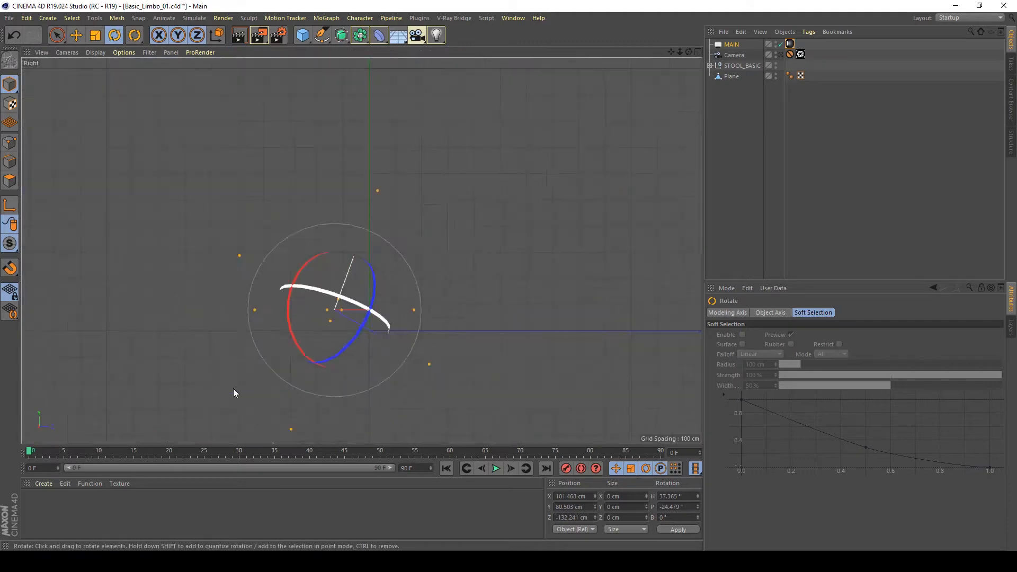
scroll(371, 350, "up", 5)
key("e")
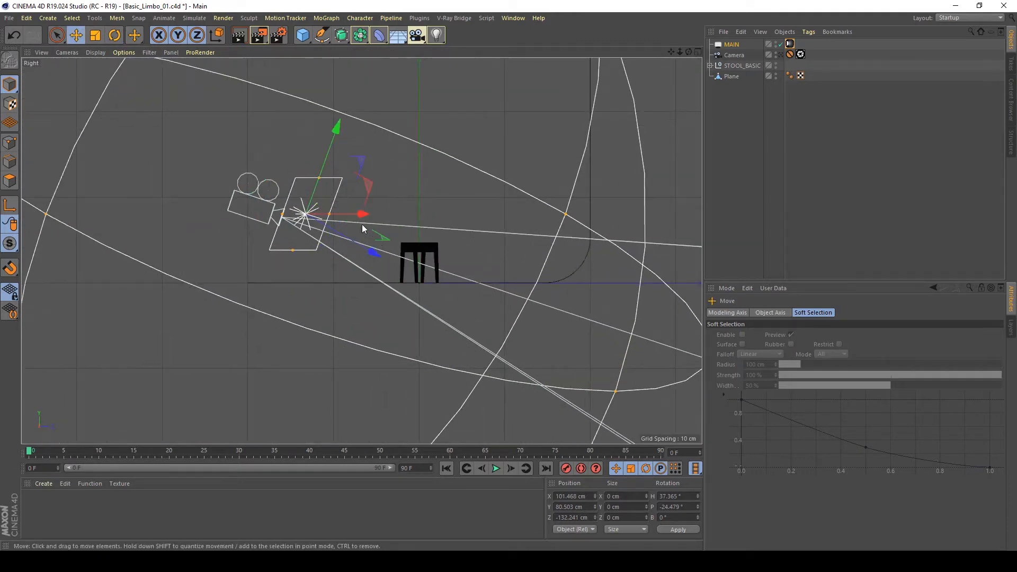
left_click_drag(329, 177, 333, 164)
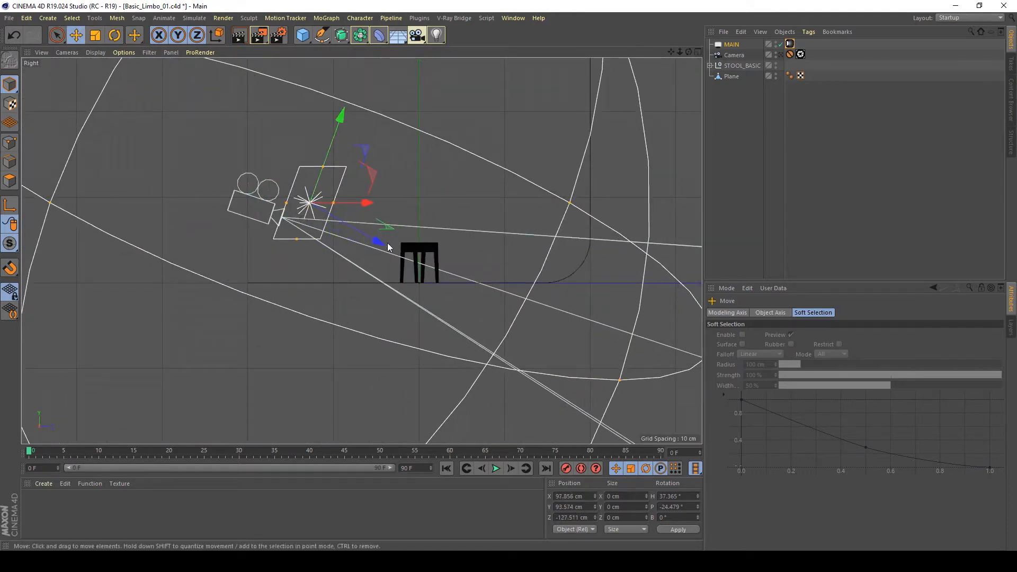
scroll(326, 243, "down", 3)
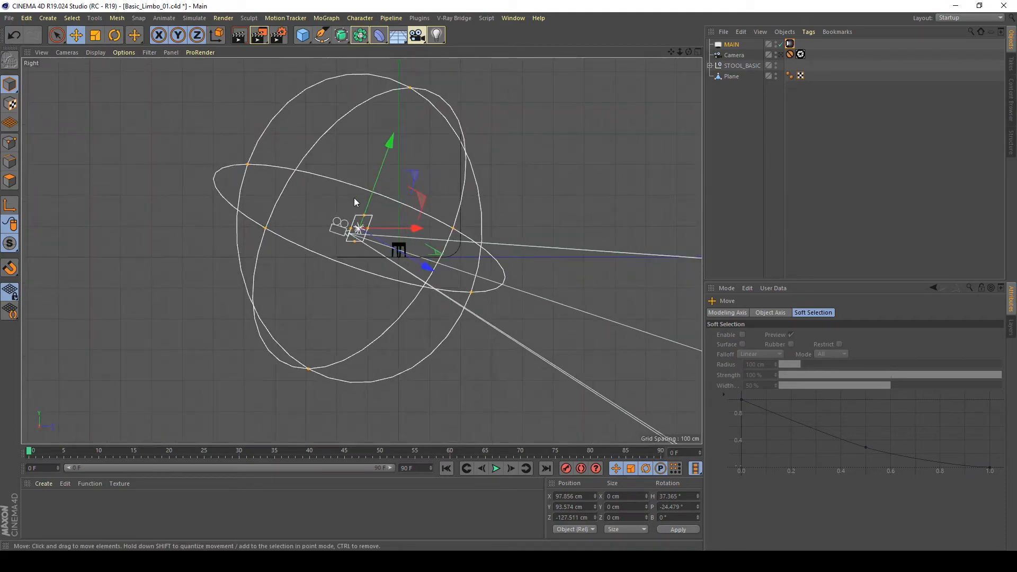
middle_click(408, 285)
middle_click(312, 214)
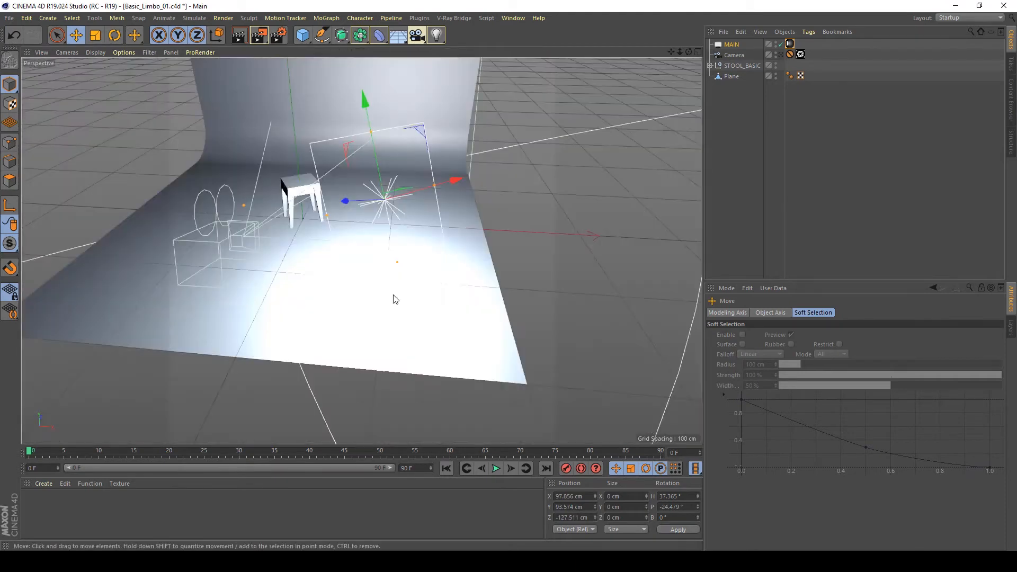
left_click(864, 204)
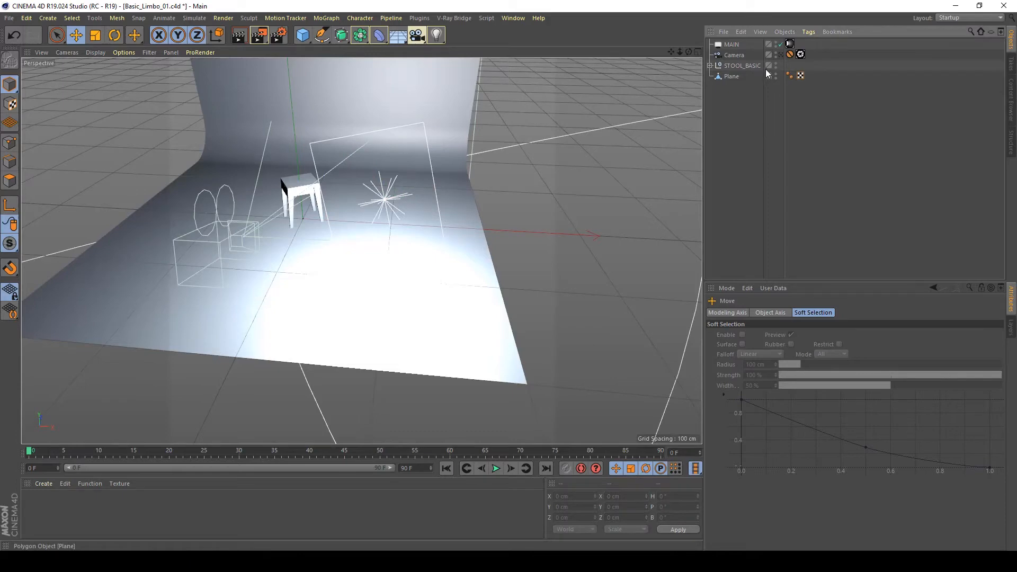
left_click(778, 54)
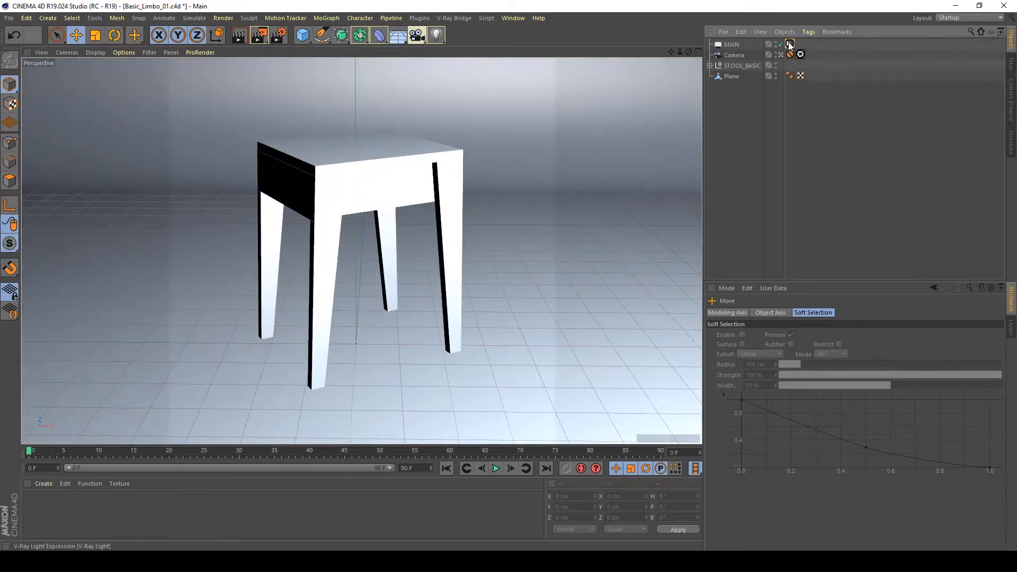
Step: Set the MAIN light's V-Ray intensity units to Radiant power (W) with a value of 50
left_click(789, 44)
left_click(799, 357)
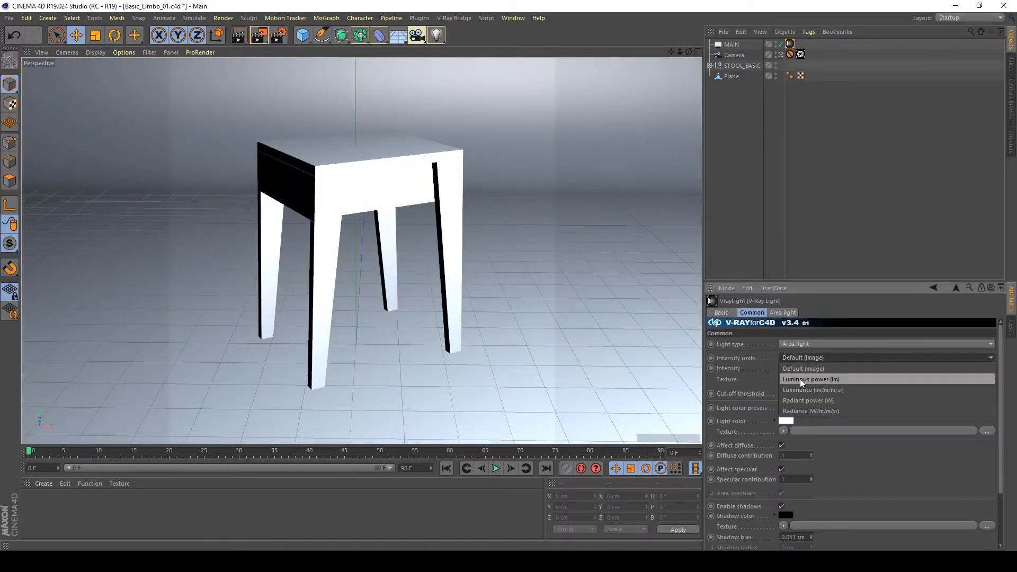
left_click(833, 401)
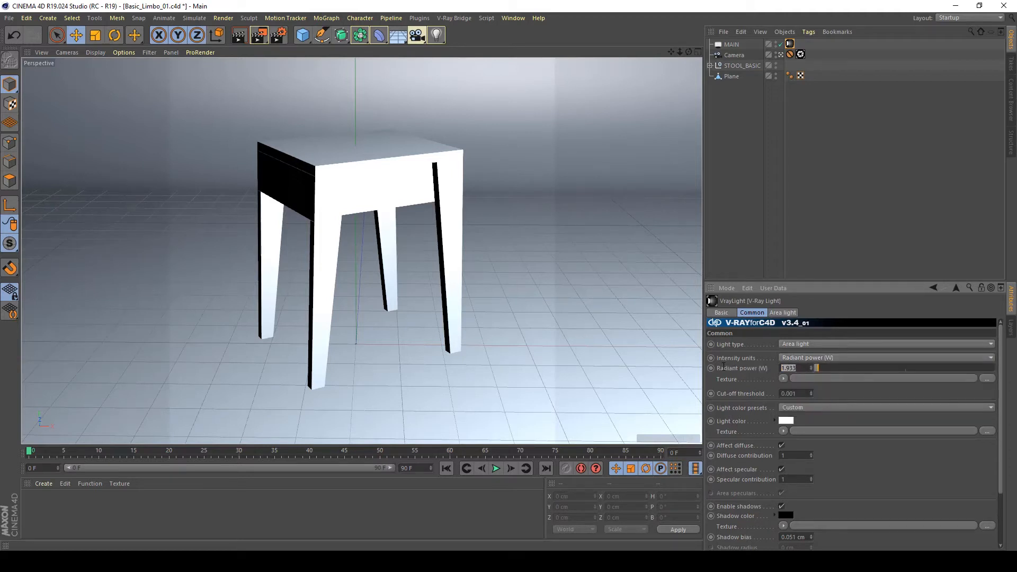
type("50")
key("Return")
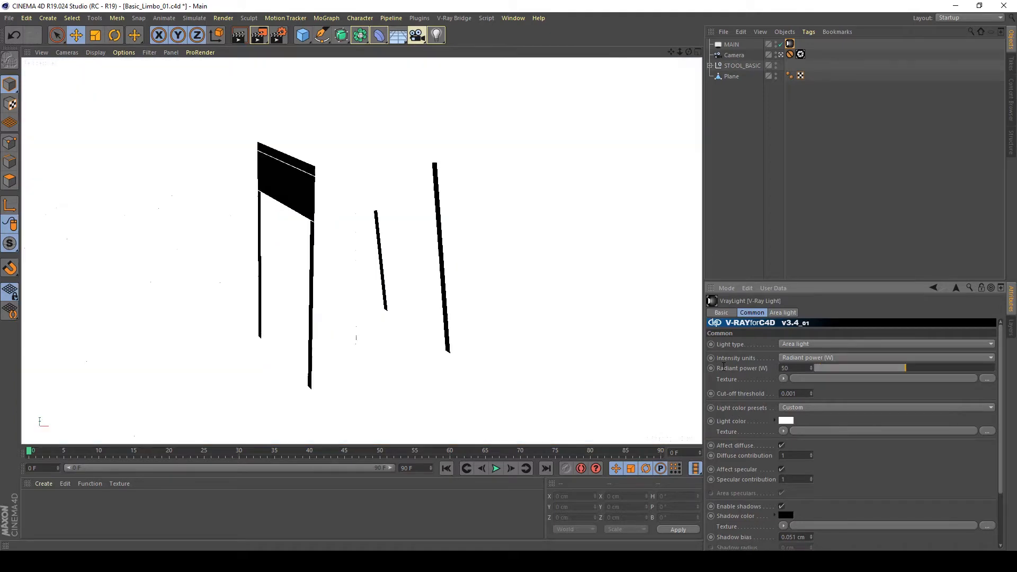
Step: Switch the viewport to a shading mode that ignores the scene lights, and render the stool in the Picture Viewer
left_click(101, 52)
left_click(114, 97)
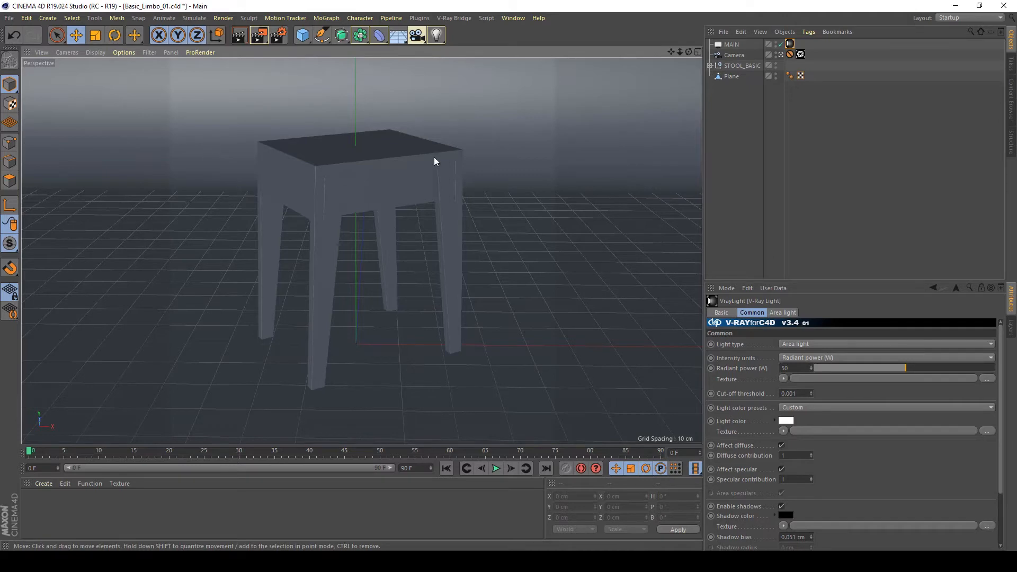
left_click(259, 35)
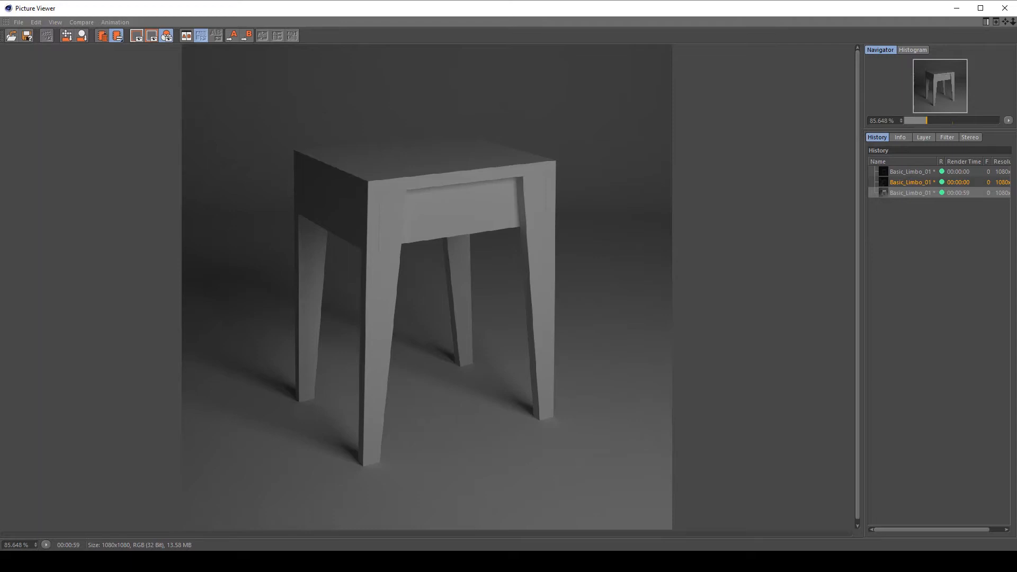
left_click(996, 12)
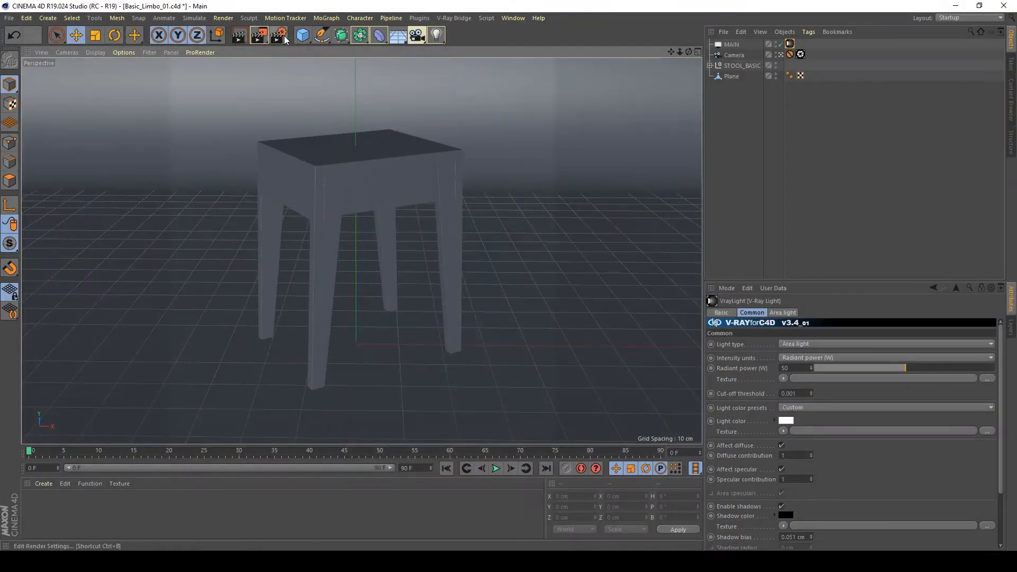
Step: Set the V-Ray environment color to white in the render settings
left_click(284, 39)
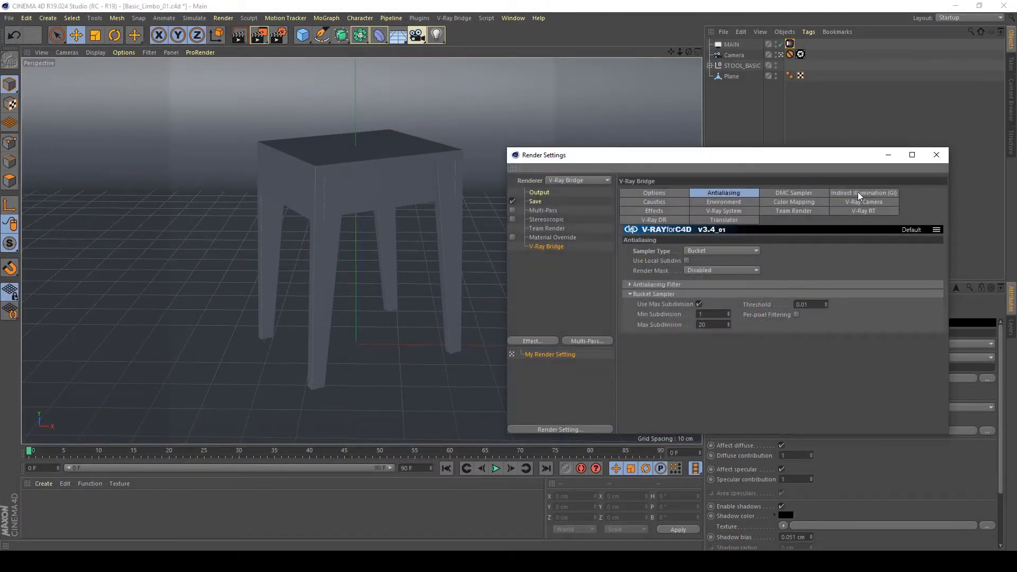
left_click(731, 203)
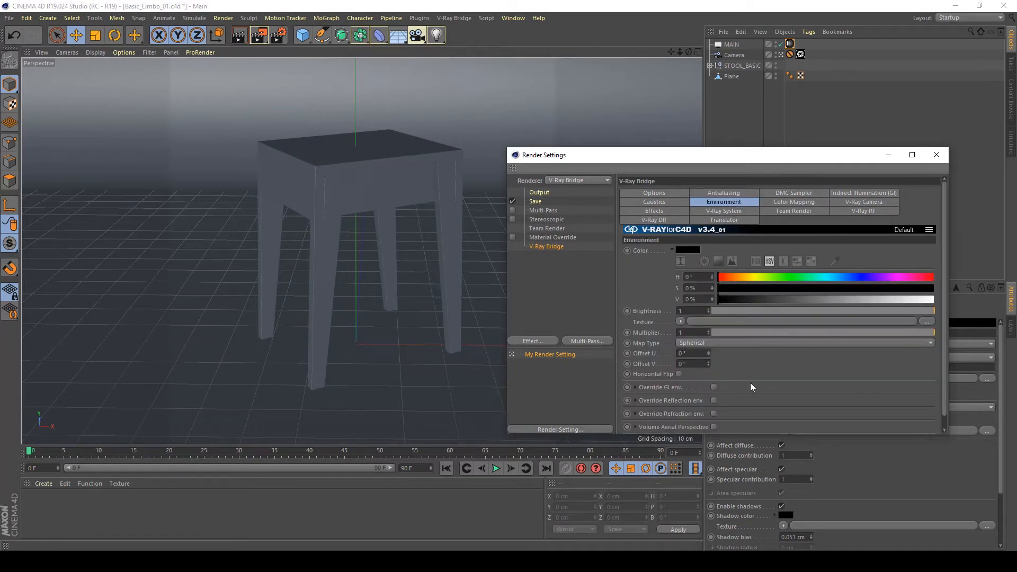
scroll(768, 378, "down", 1)
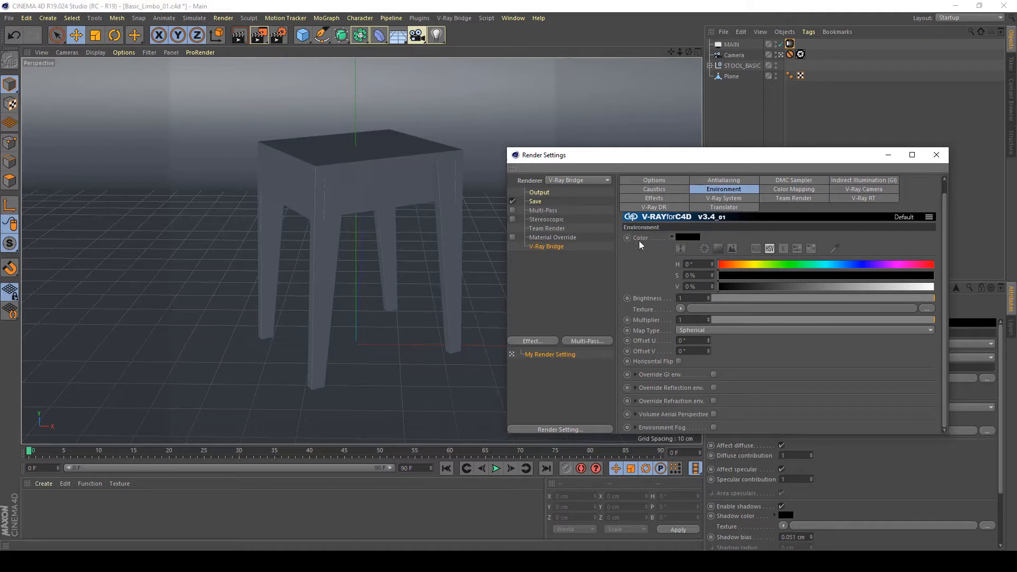
left_click_drag(732, 287, 976, 289)
left_click(936, 156)
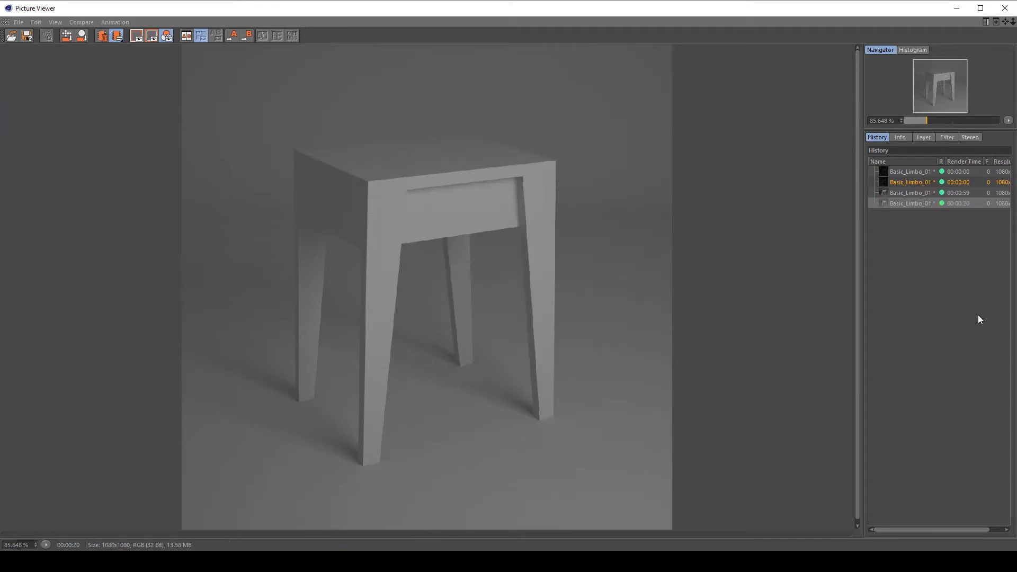
Step: Compare the new render with the previous one in the Picture Viewer history, and close the viewer
left_click(903, 192)
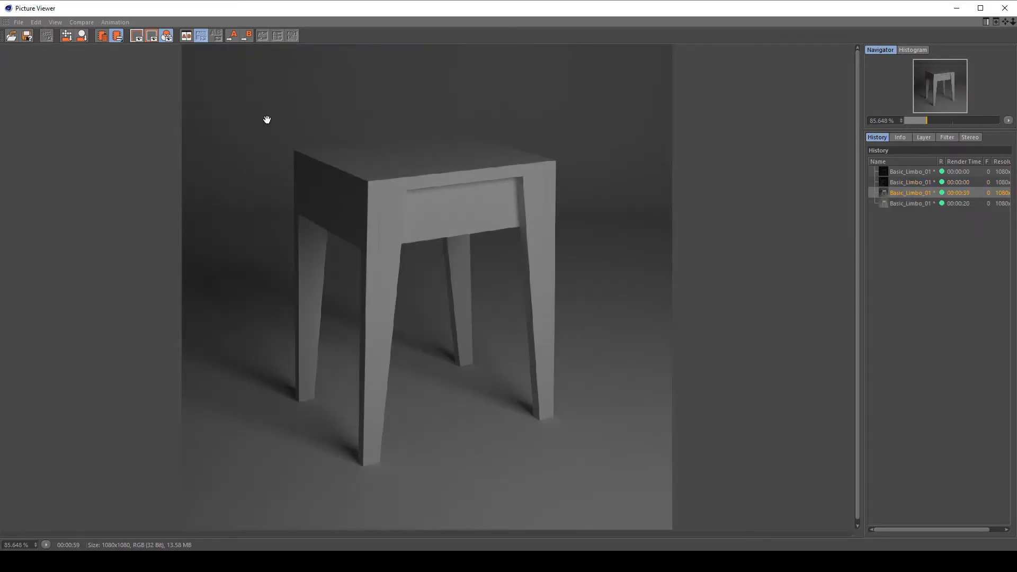
left_click(923, 201)
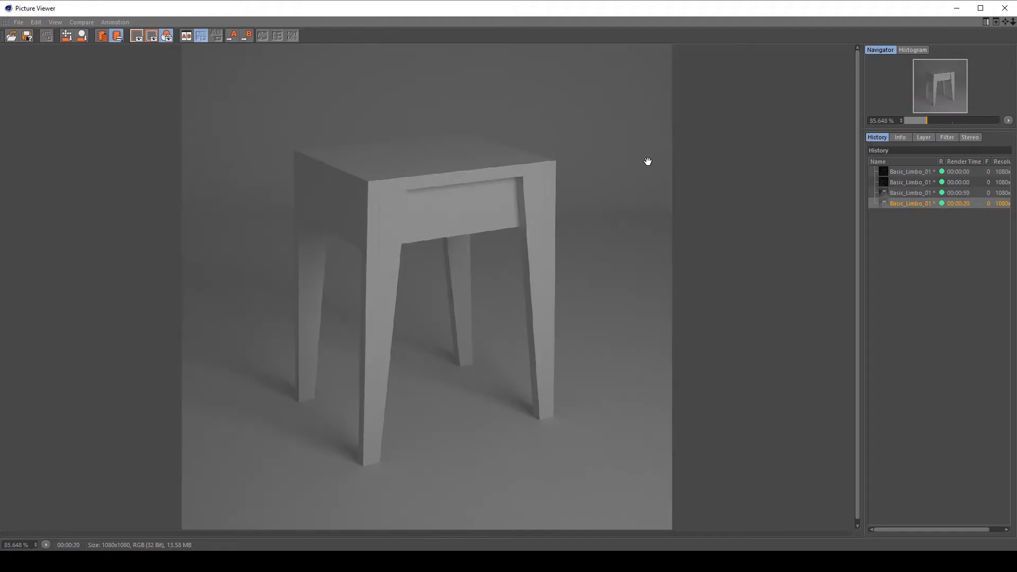
left_click(1008, 10)
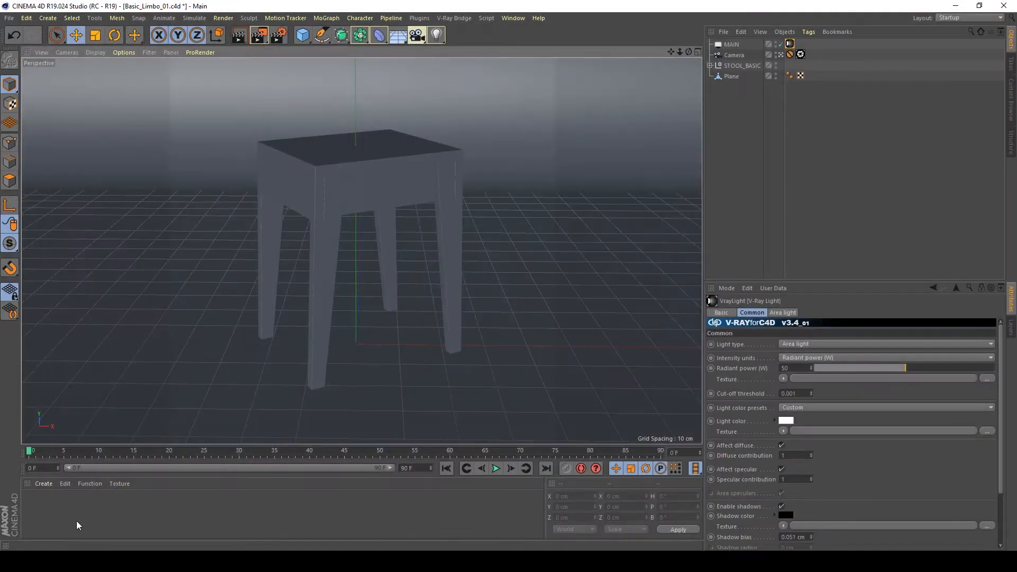
Step: Create a V-Ray Advanced Material and name it LIMBO
left_click(45, 482)
mouse_move(66, 397)
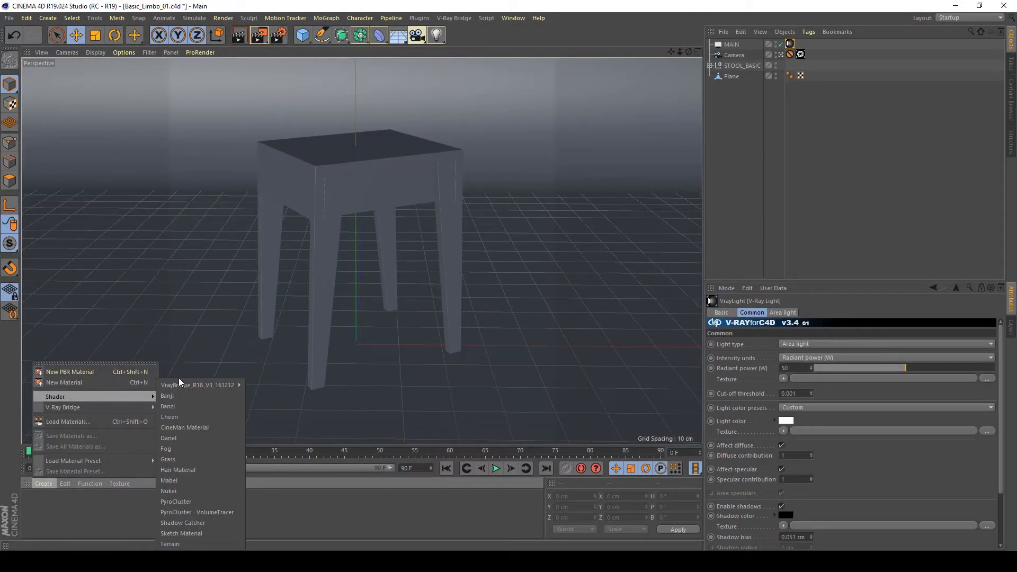
mouse_move(182, 385)
left_click(274, 398)
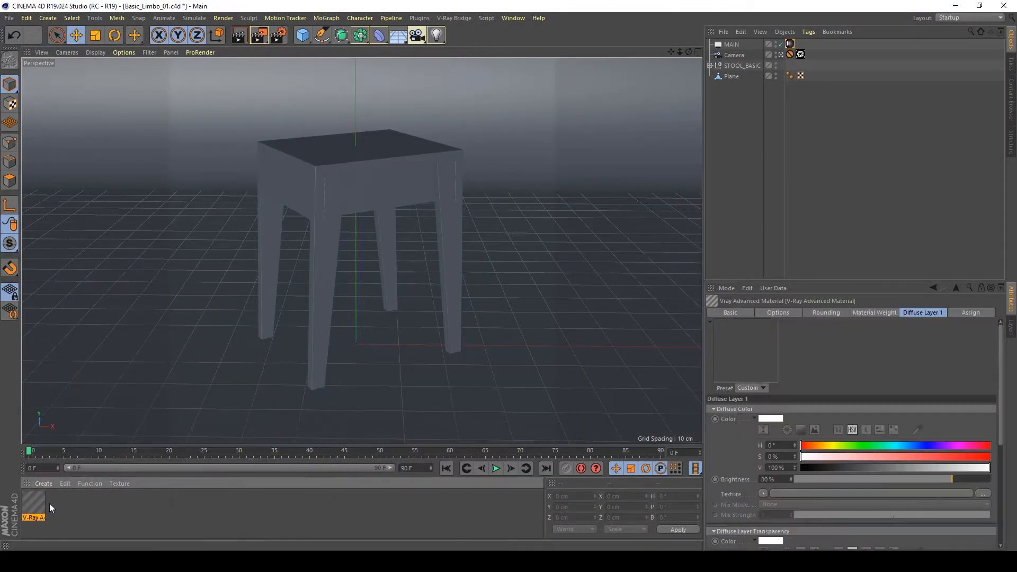
double_click(34, 505)
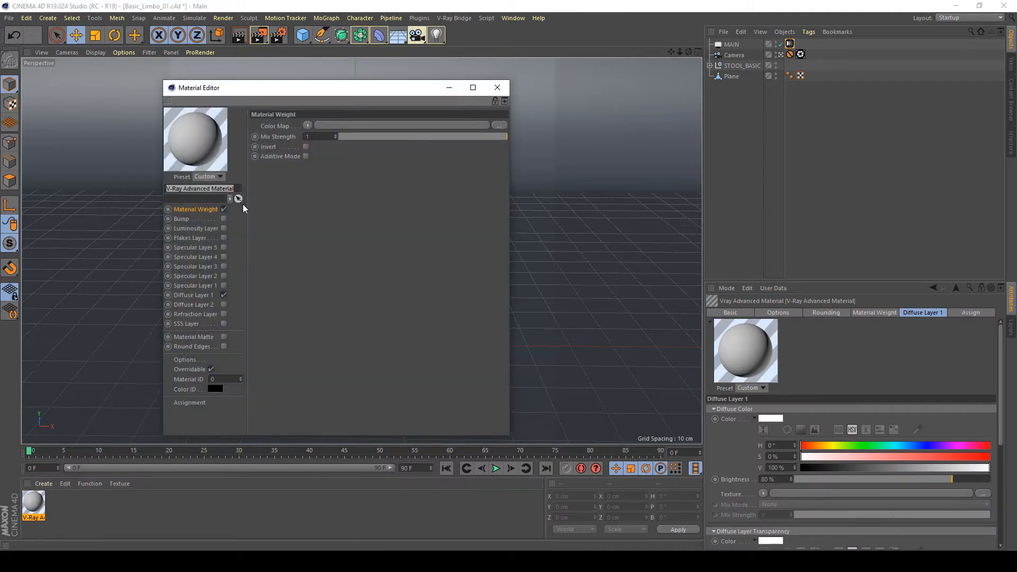
type("LIMBO")
Step: Set the Diffuse Layer 1 brightness of the LIMBO material to 90% and close the material editor
left_click(194, 296)
left_click(312, 195)
type("90")
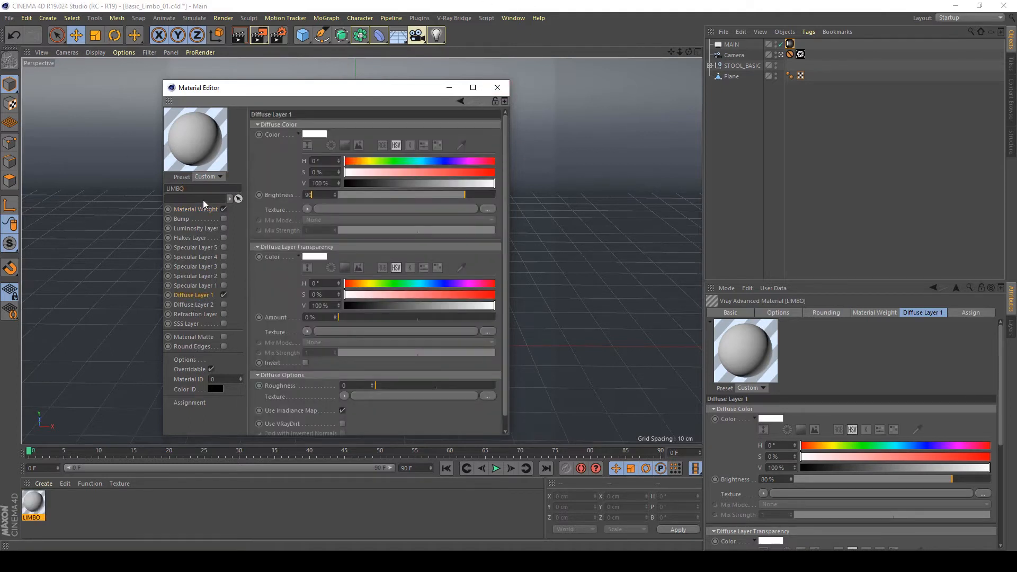
key("Return")
left_click(496, 88)
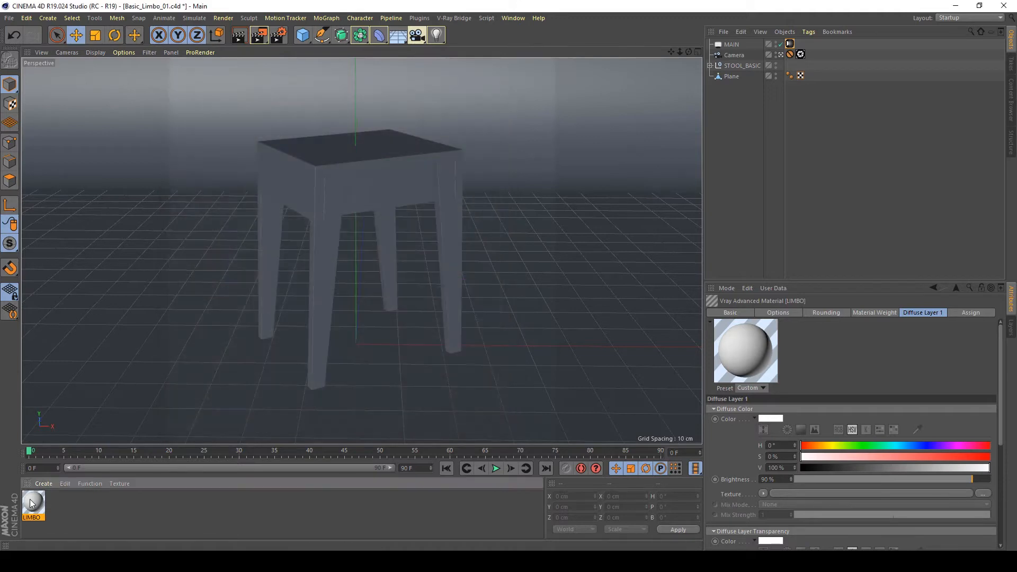
Step: Apply the LIMBO material to the curved backdrop plane
left_click_drag(31, 503, 522, 123)
left_click(914, 252)
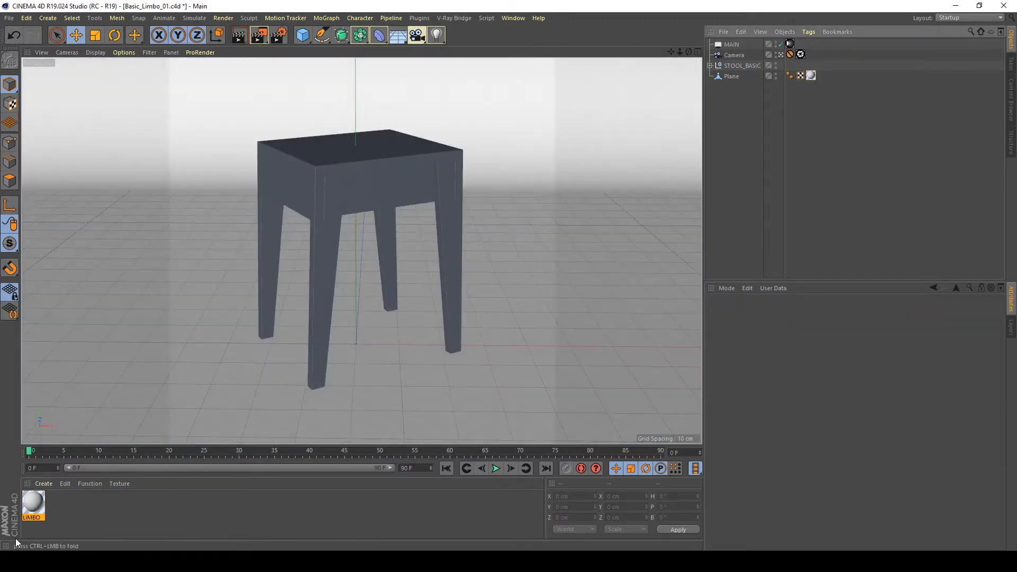
Step: Create a V-Ray Advanced Material, name it STOOL_01 and assign it to the STOOL_BASIC object
left_click(47, 478)
mouse_move(62, 396)
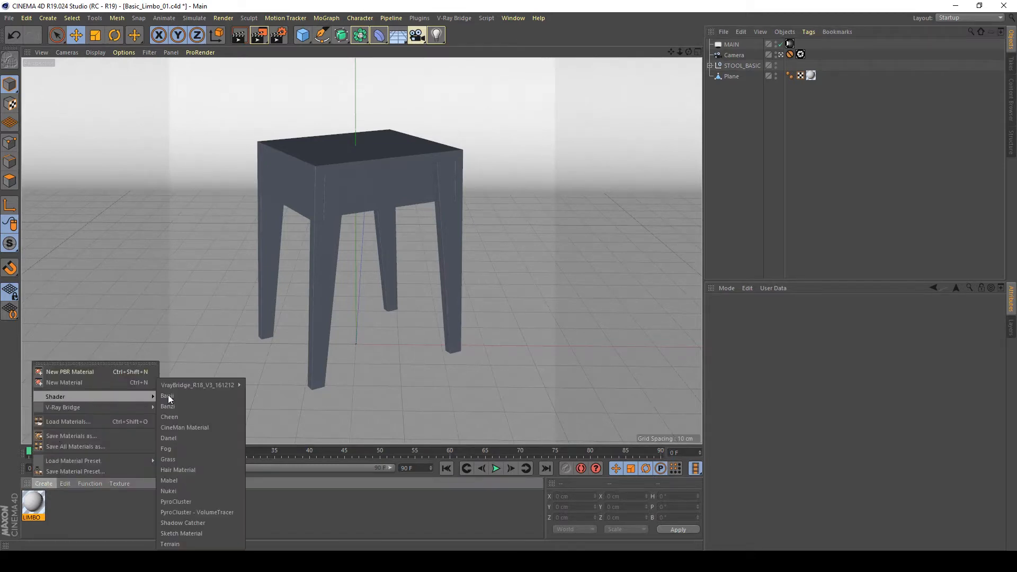
mouse_move(198, 383)
left_click(279, 396)
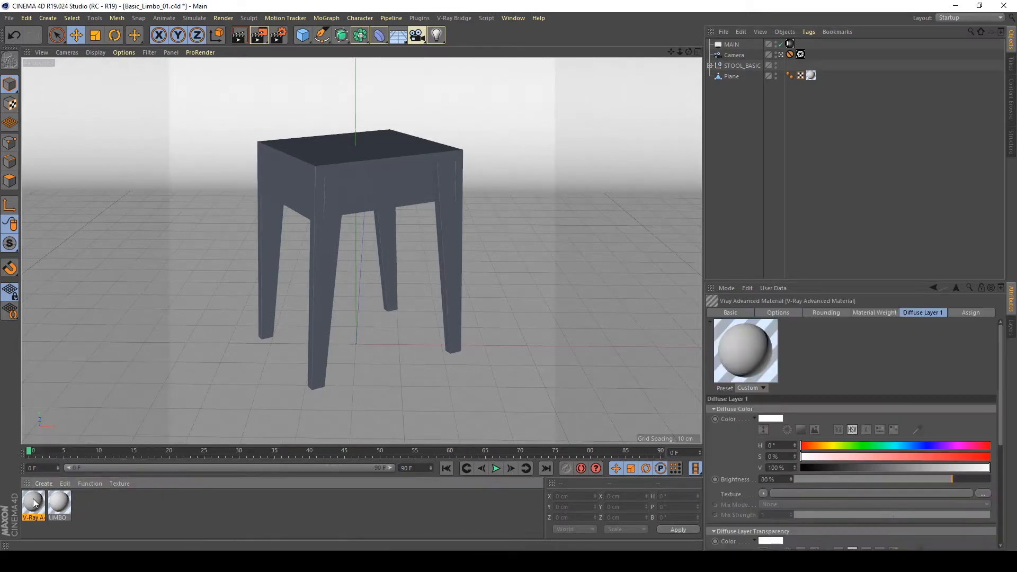
double_click(34, 502)
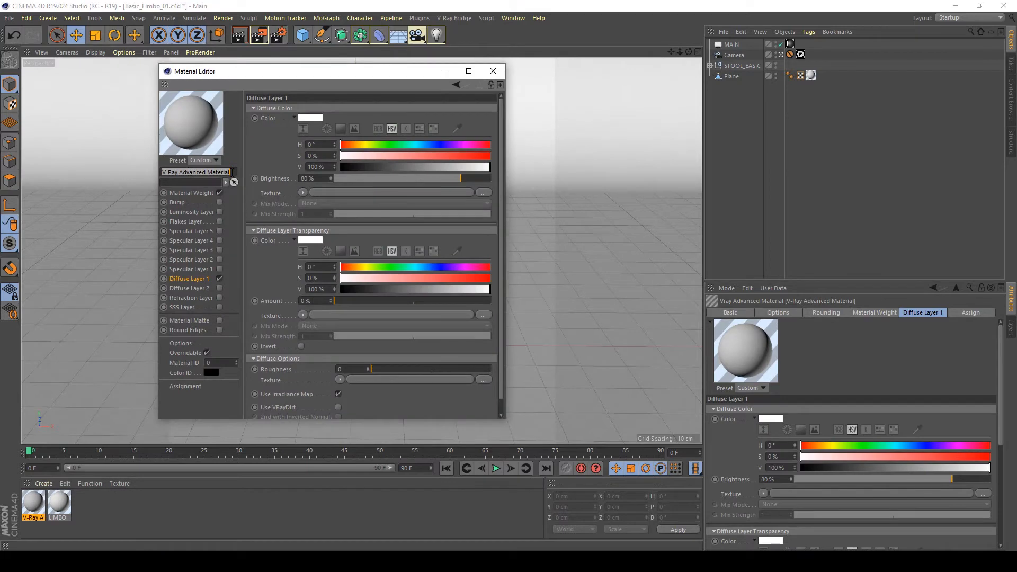
type("STOOL_01")
key("Return")
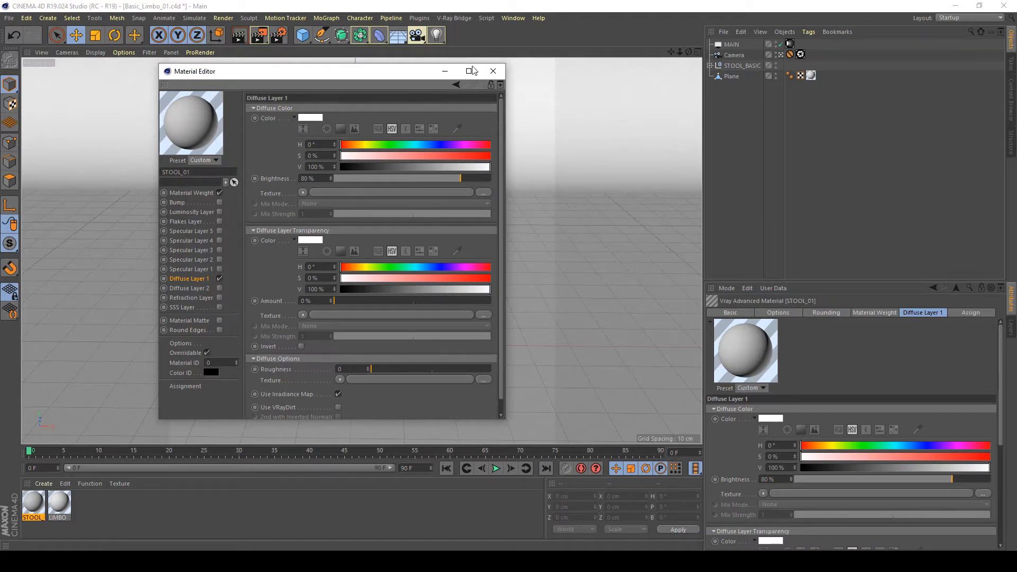
left_click(493, 71)
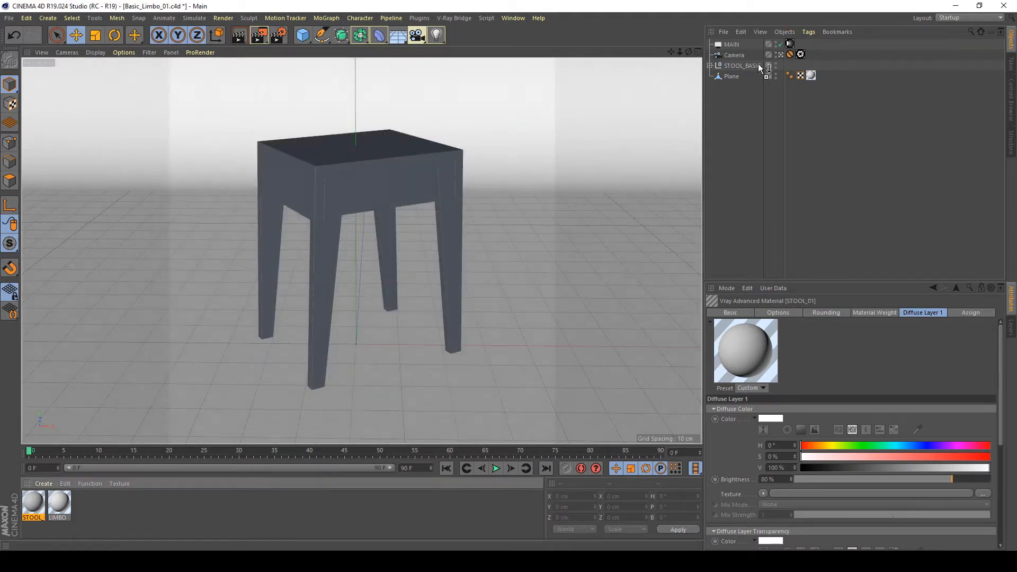
left_click_drag(751, 64, 752, 65)
left_click(830, 194)
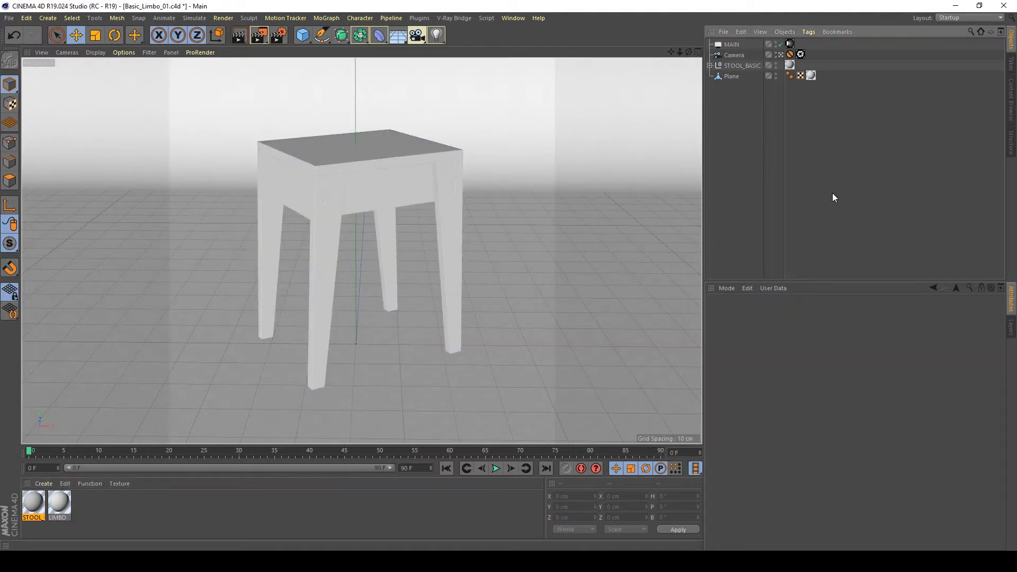
Step: Render the scene with the new materials to the Picture Viewer and inspect the stool up close
left_click(265, 37)
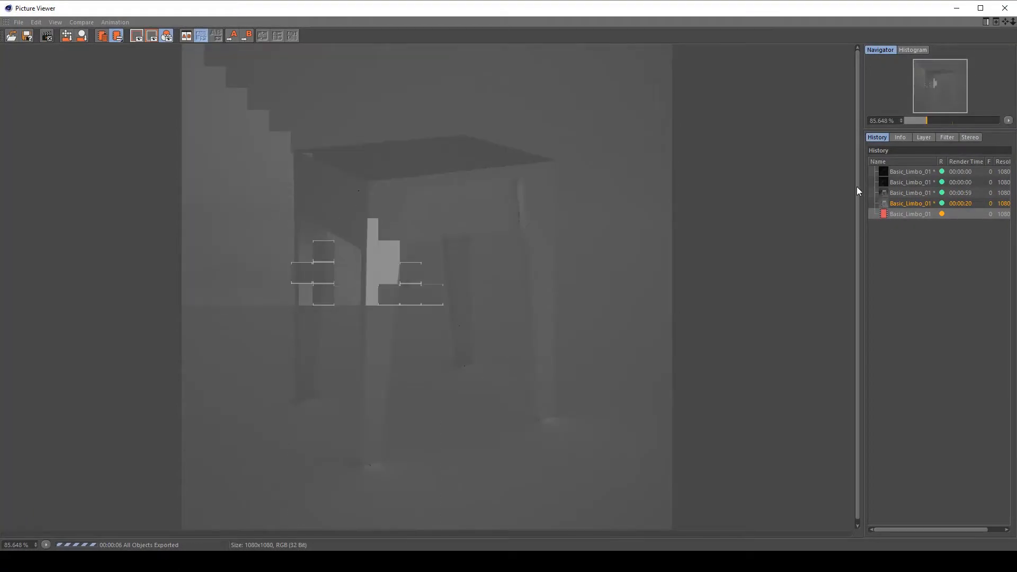
left_click(905, 204)
left_click(909, 214)
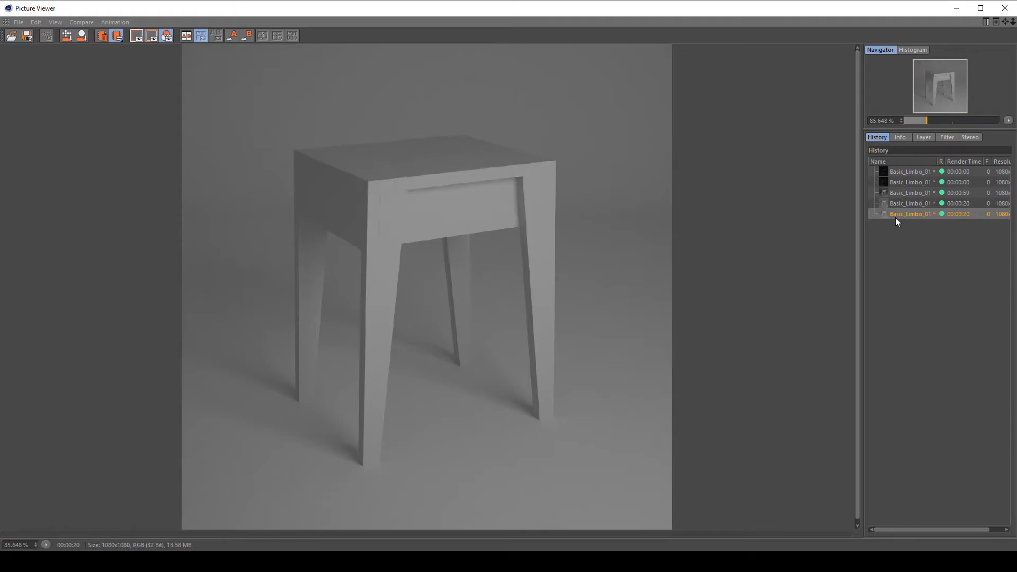
scroll(464, 193, "up", 1)
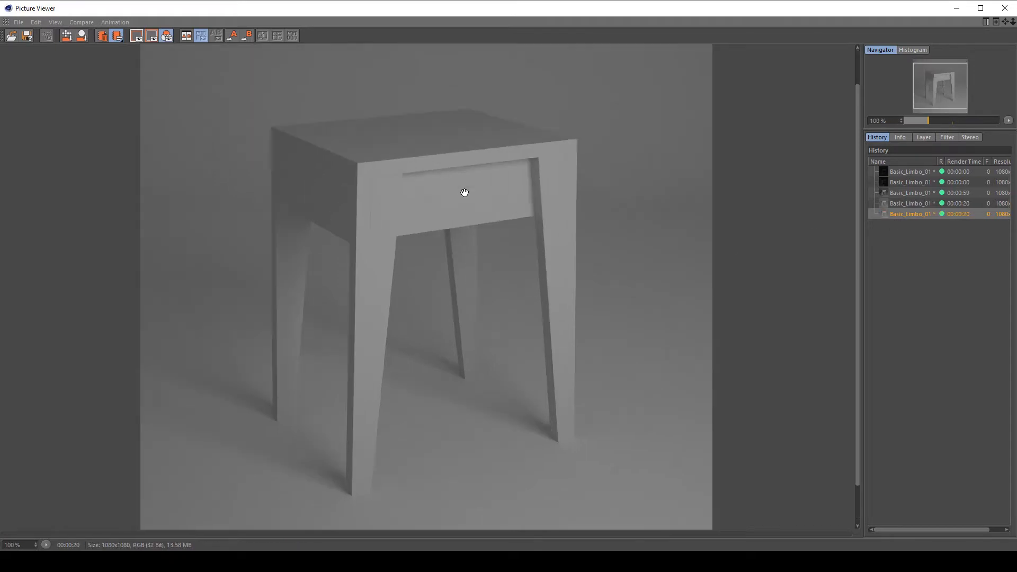
scroll(465, 193, "down", 1)
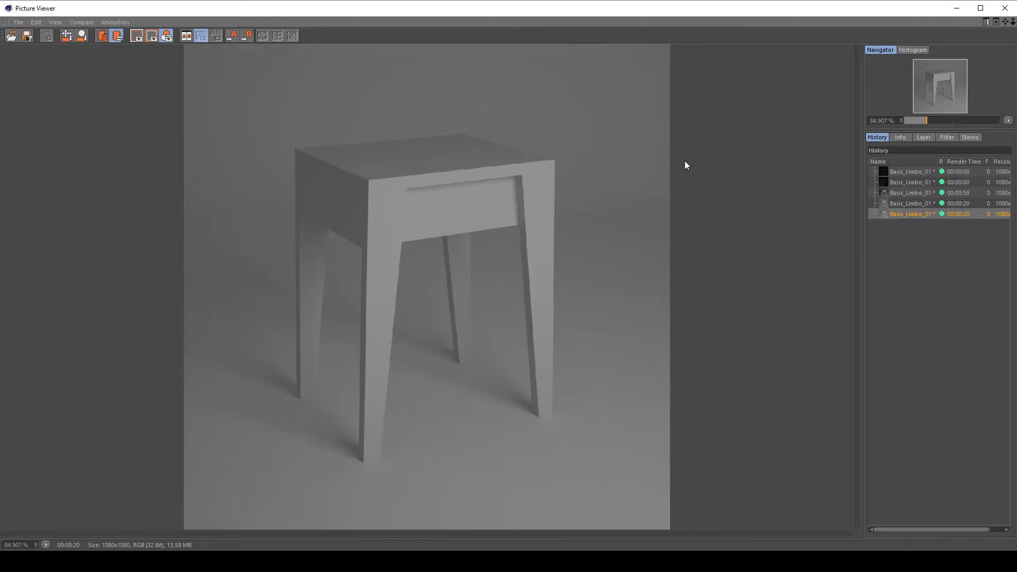
Step: Compare the latest render with the two earlier stool renders in the history, and close the Picture Viewer
left_click(897, 205)
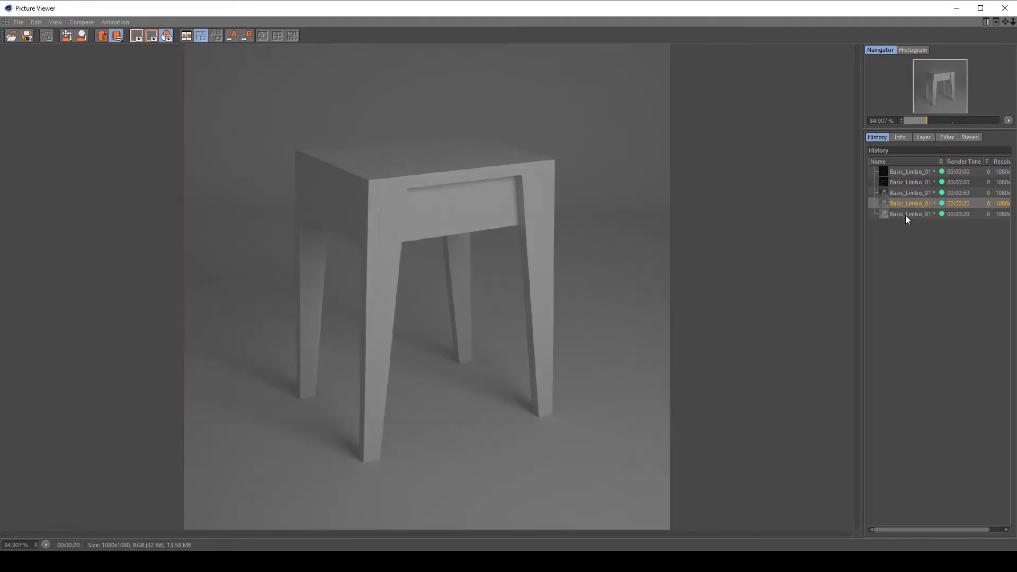
left_click(905, 215)
left_click(905, 203)
left_click(905, 214)
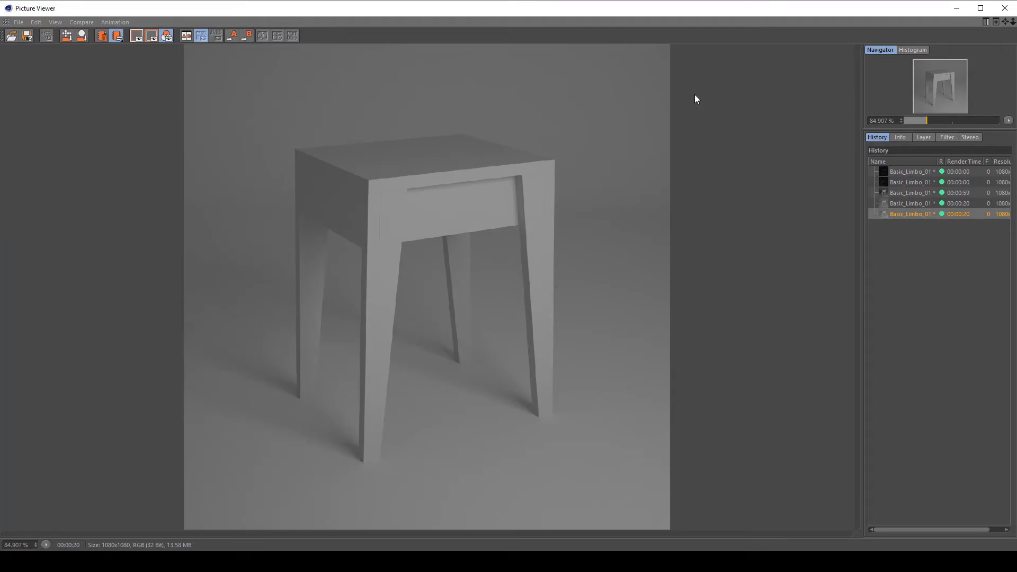
left_click(900, 191)
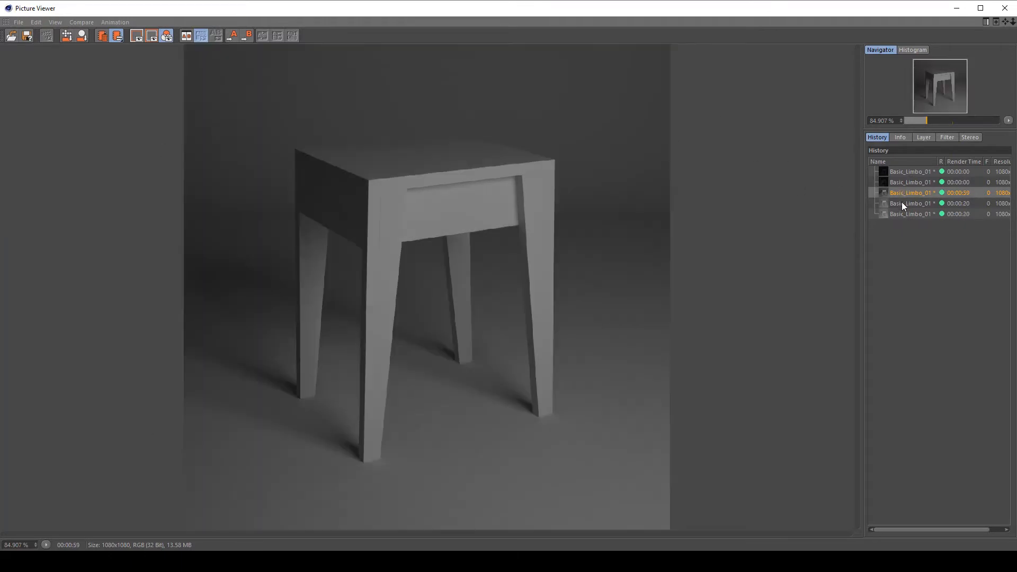
left_click(903, 213)
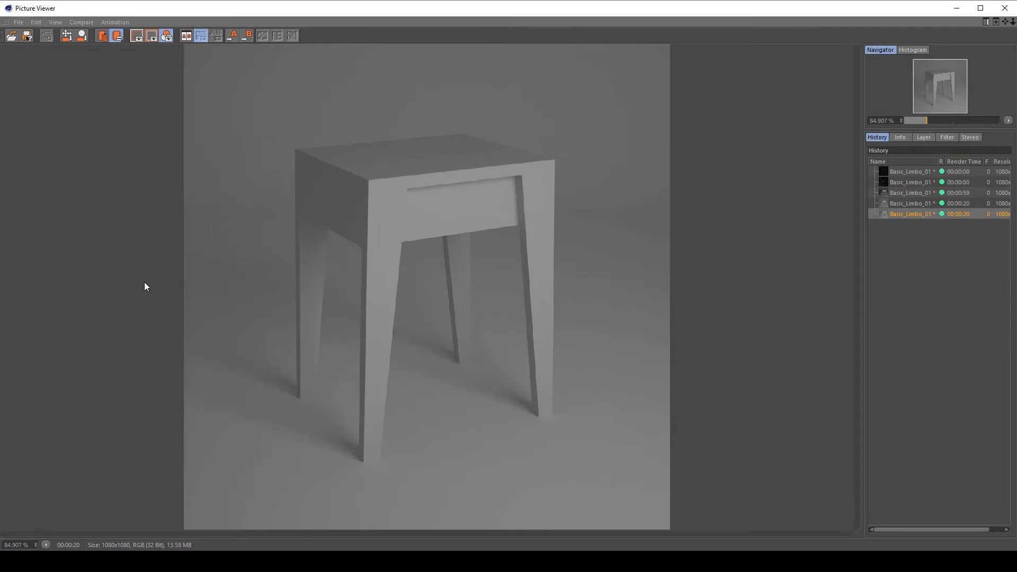
left_click(1012, 7)
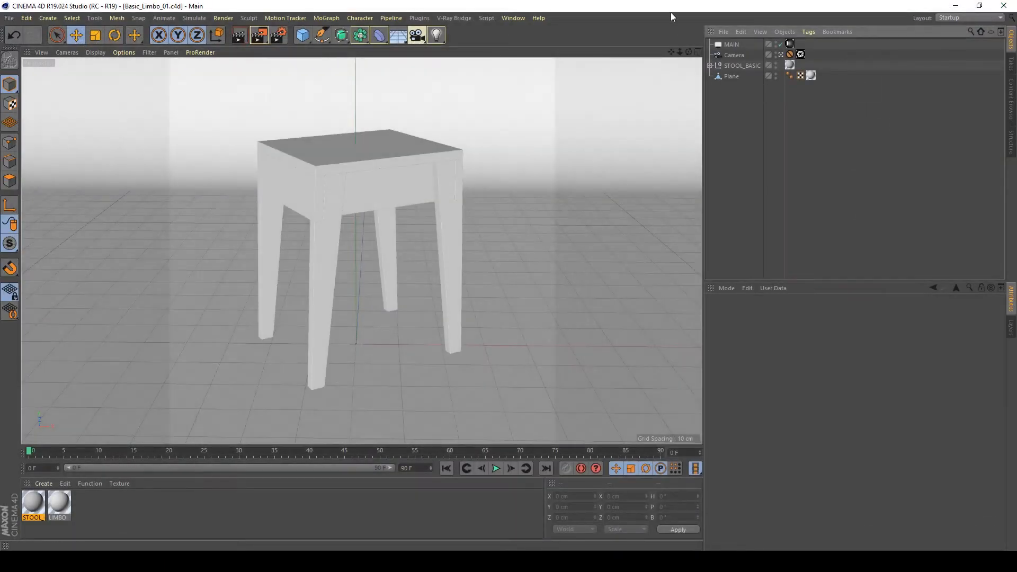
Step: Duplicate the MAIN light and rename the copy SECOND
left_click(731, 45)
key("ctrl+c")
key("ctrl+v")
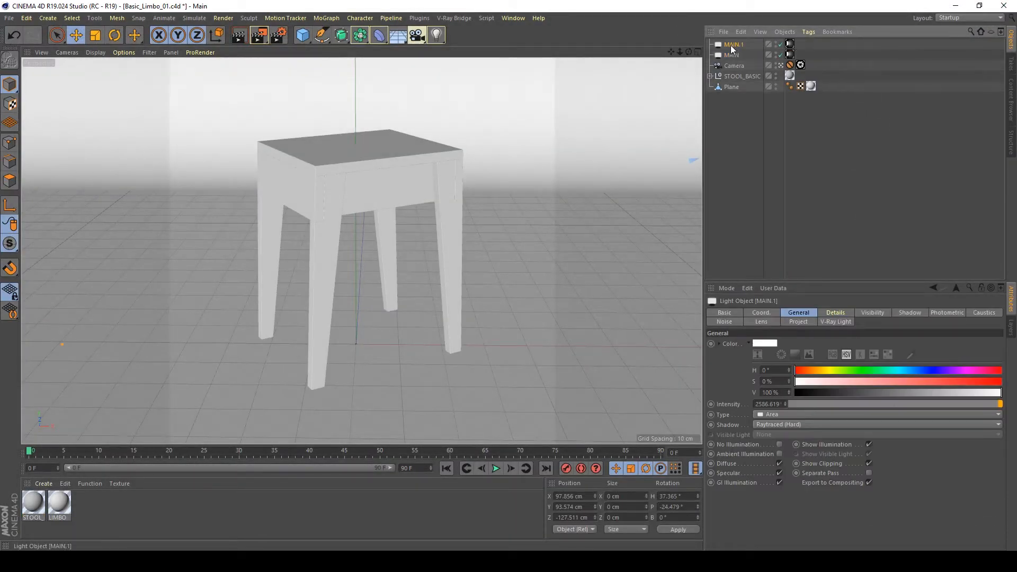
double_click(748, 45)
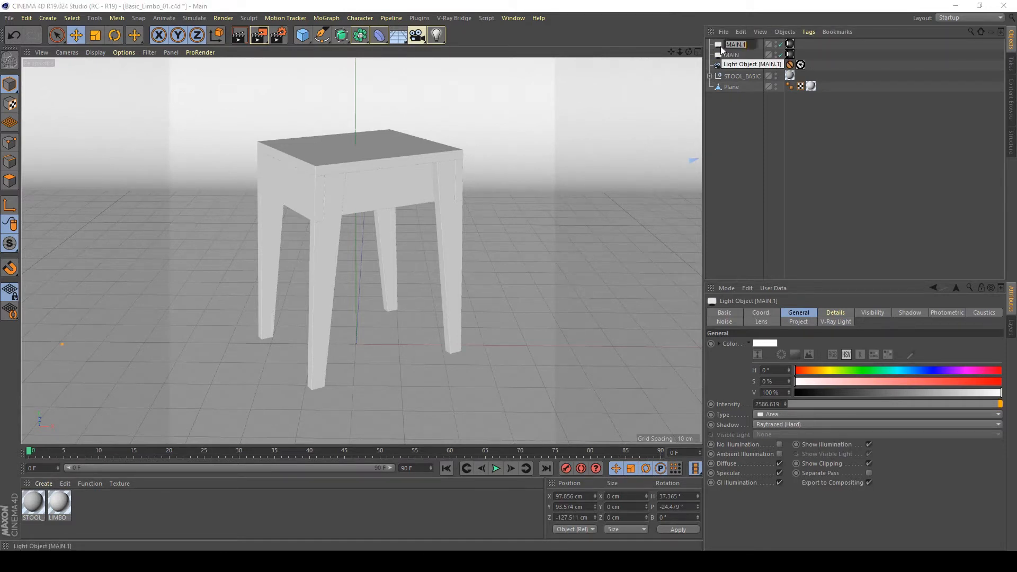
type("FILL")
key("BackSpace")
key("BackSpace")
key("BackSpace")
type("SE")
key("Return")
Step: In the top view, move the SECOND light along the world X axis to about -116 cm, across the camera from MAIN
middle_click(650, 139)
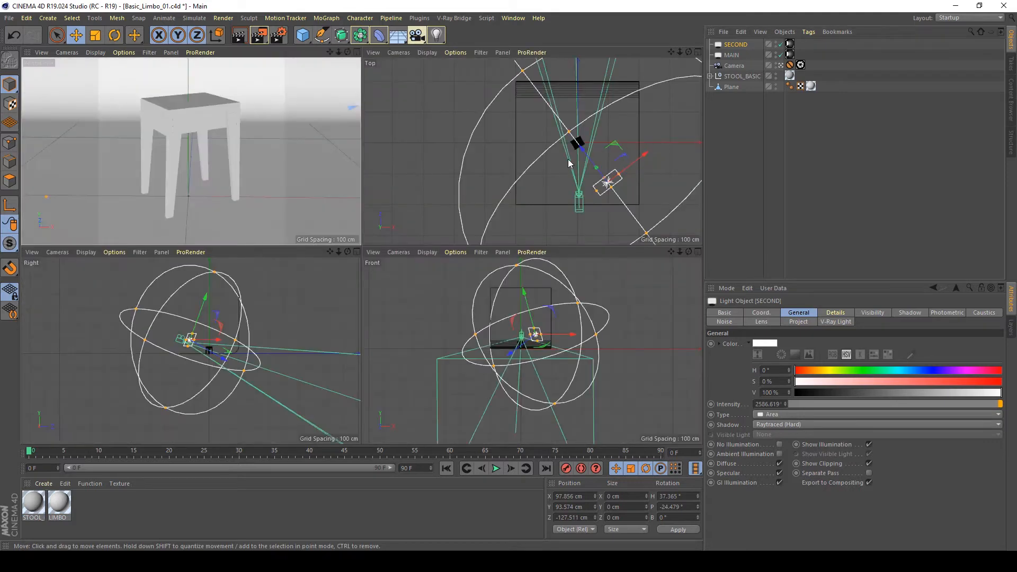
middle_click(567, 159)
key("w")
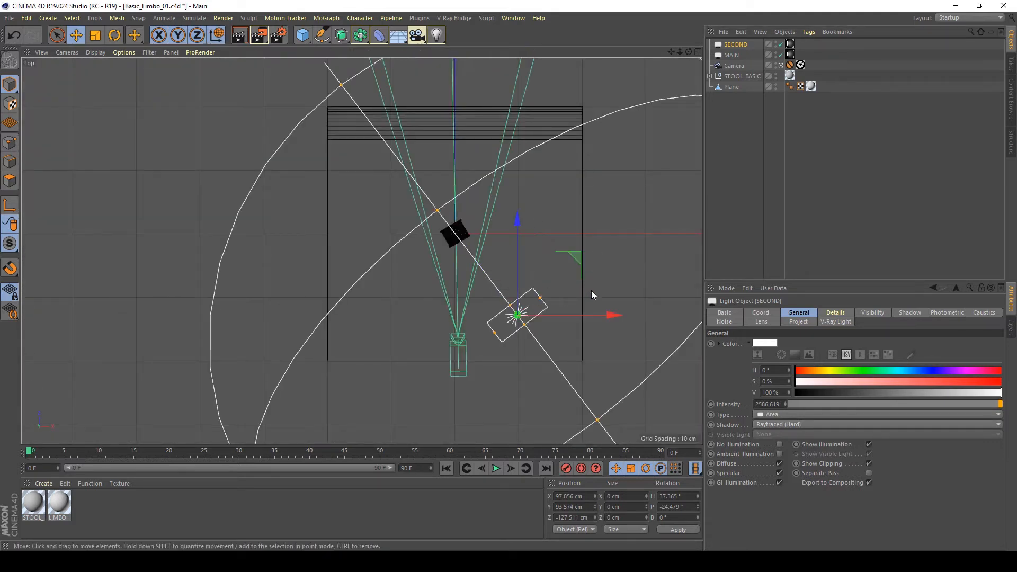
left_click_drag(603, 318, 465, 313, "ctrl")
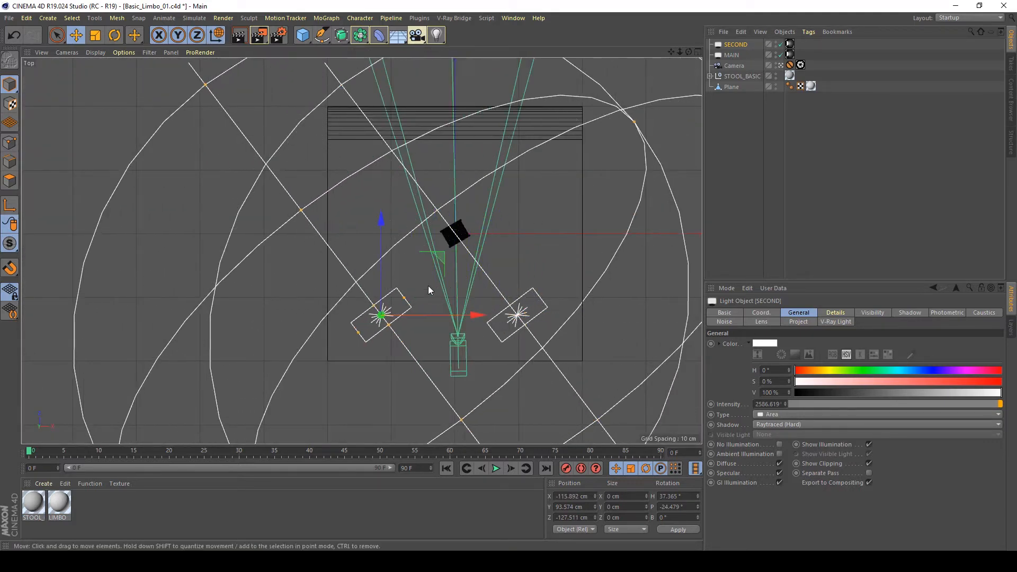
Step: Rotate the SECOND light's heading to about -52.6° so it faces the stool
key("r")
key("e")
key("w")
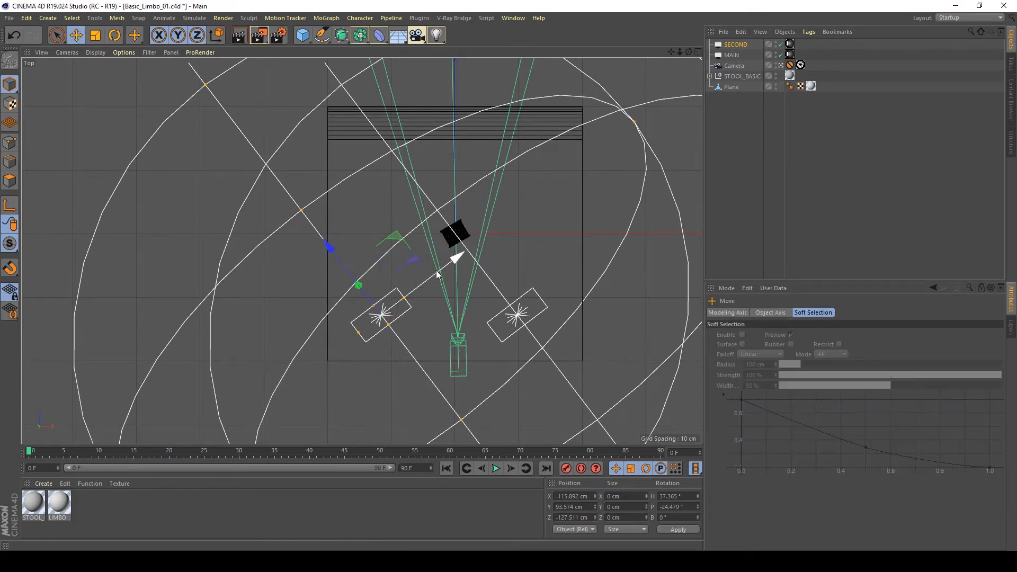
key("r")
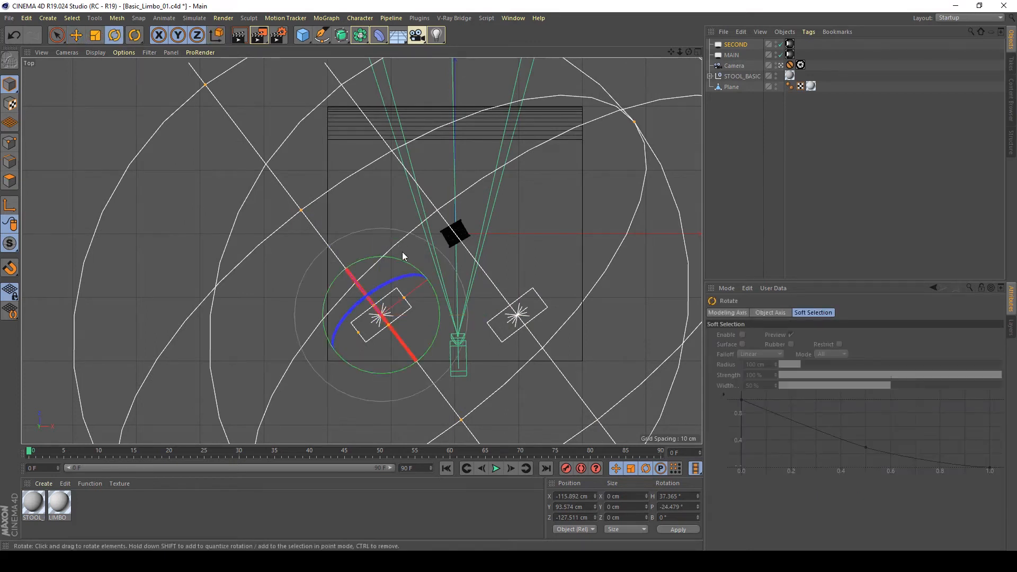
left_click_drag(398, 259, 418, 335)
key("ctrl+z")
key("w")
key("w")
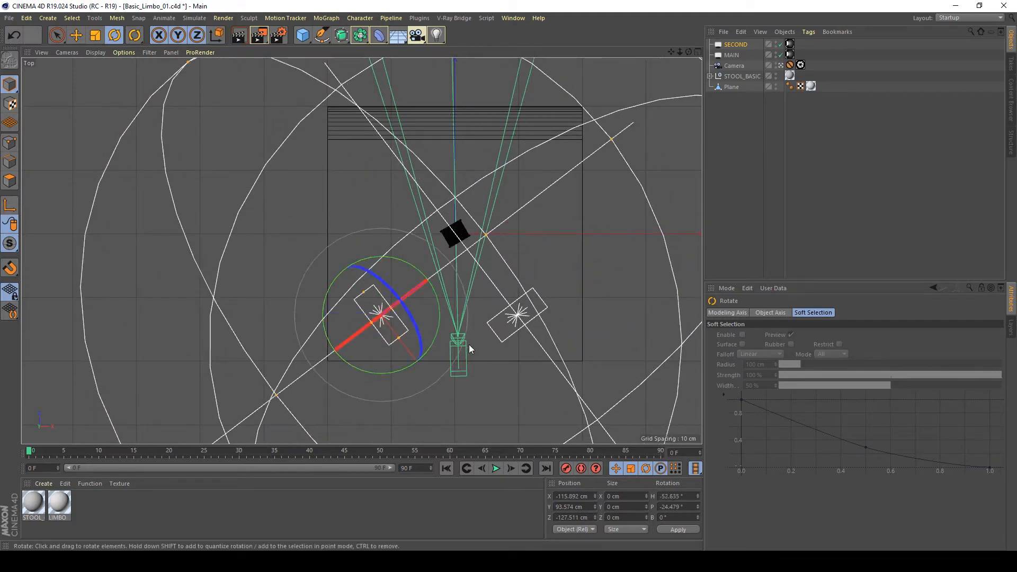
Step: Shift the SECOND light to about X -139 cm, Z -97 cm and adjust its heading to about -55.4°
key("e")
left_click_drag(439, 382, 414, 370)
key("r")
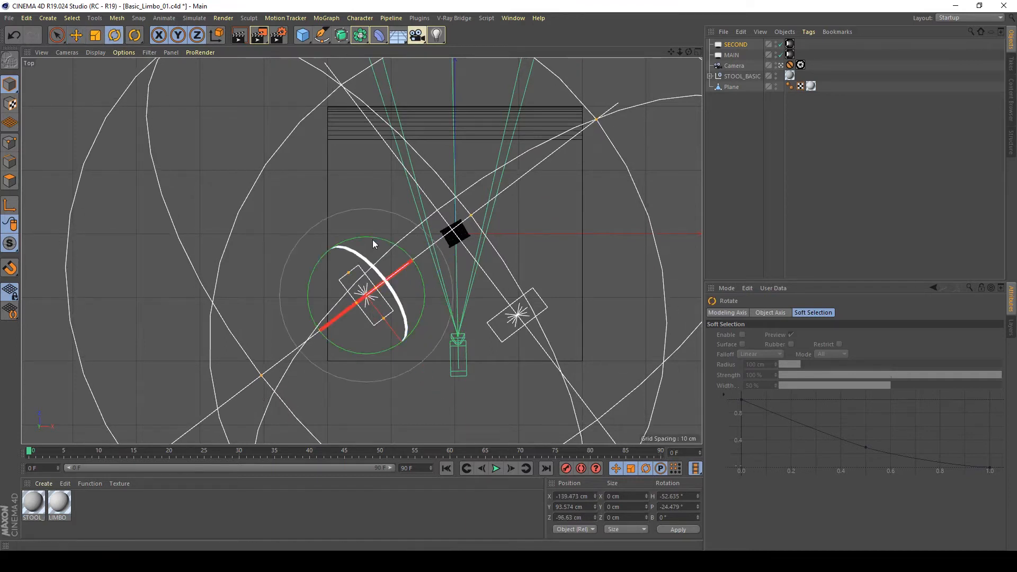
left_click_drag(374, 239, 400, 248)
key("ctrl+z")
key("ctrl+z")
key("w")
left_click(881, 246)
Step: Enlarge the SECOND light's rectangular emitting area in the front view
middle_click(553, 250)
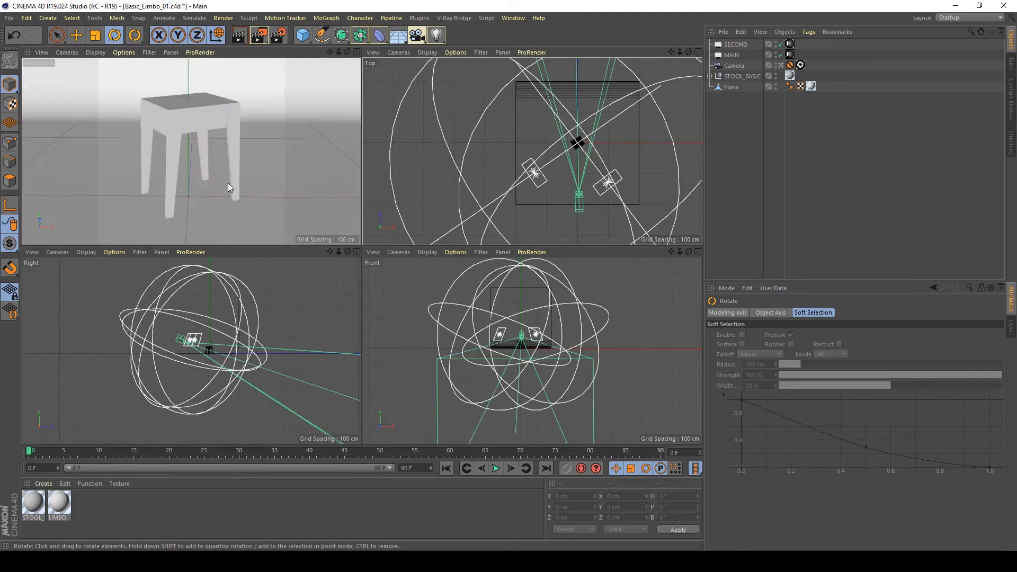
middle_click(228, 182)
left_click(486, 329)
middle_click(485, 329)
middle_click(434, 339)
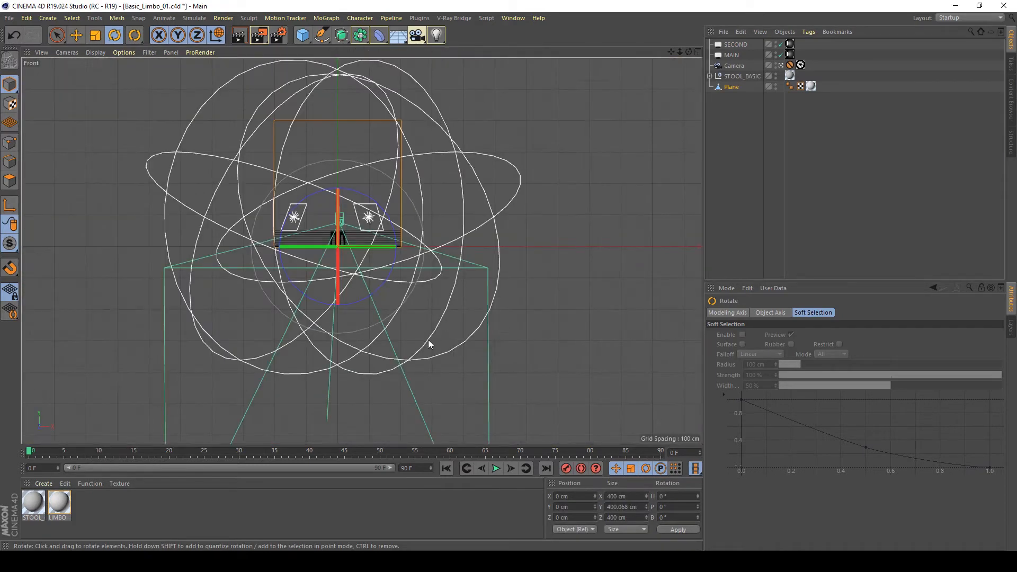
left_click(301, 225)
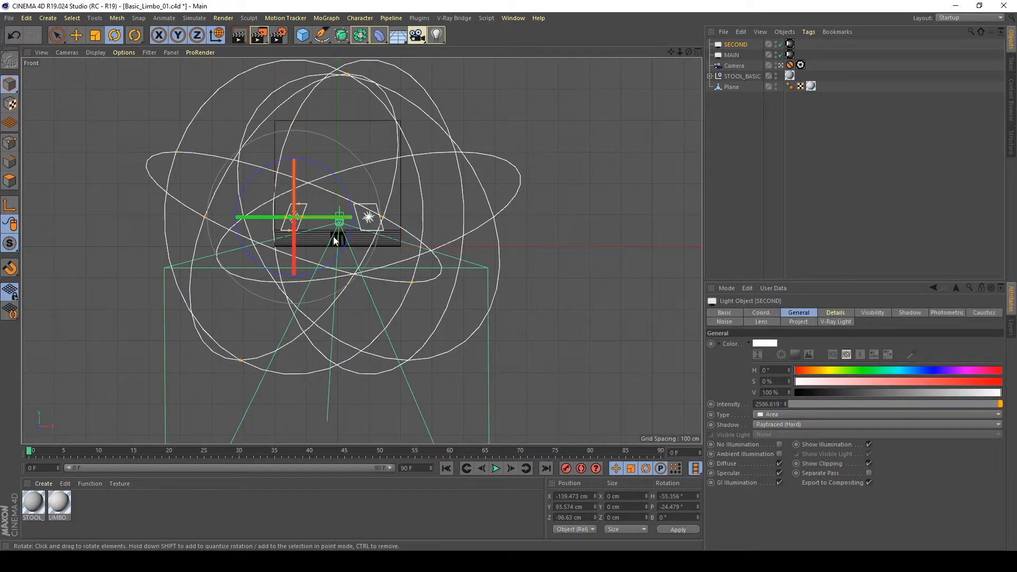
mouse_move(299, 212)
left_mouse_down()
mouse_move(309, 220)
mouse_move(301, 194)
left_mouse_up()
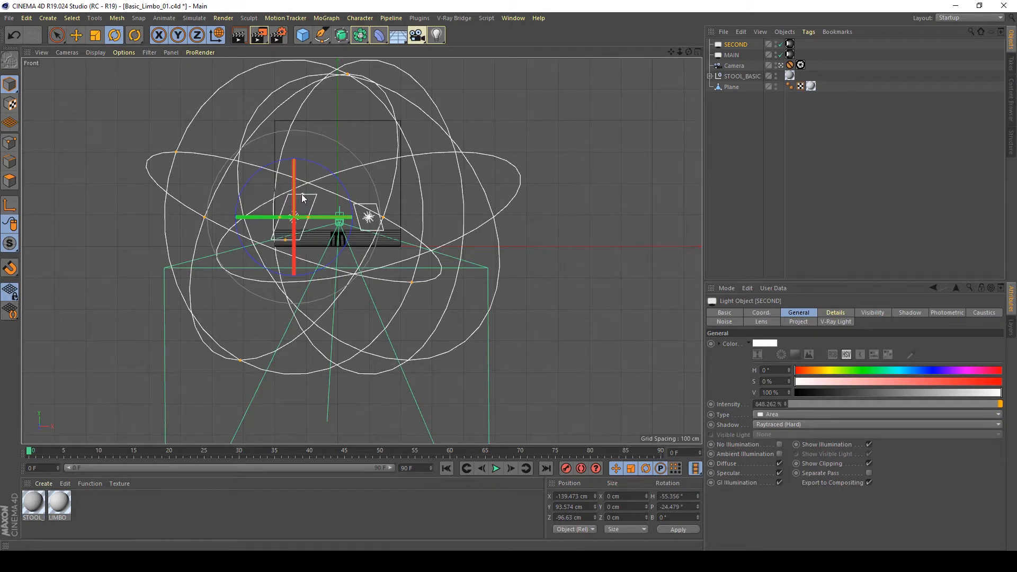
middle_click(411, 338)
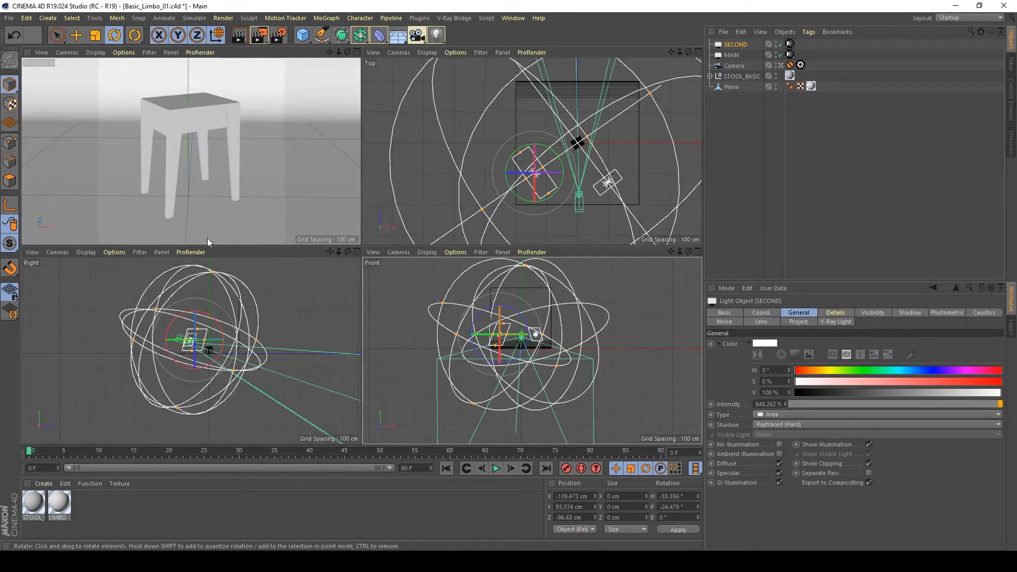
Step: Set the SECOND light's V-Ray radiant power to 25 W
left_click(789, 43)
left_click_drag(793, 368, 777, 367)
type("25")
key("Return")
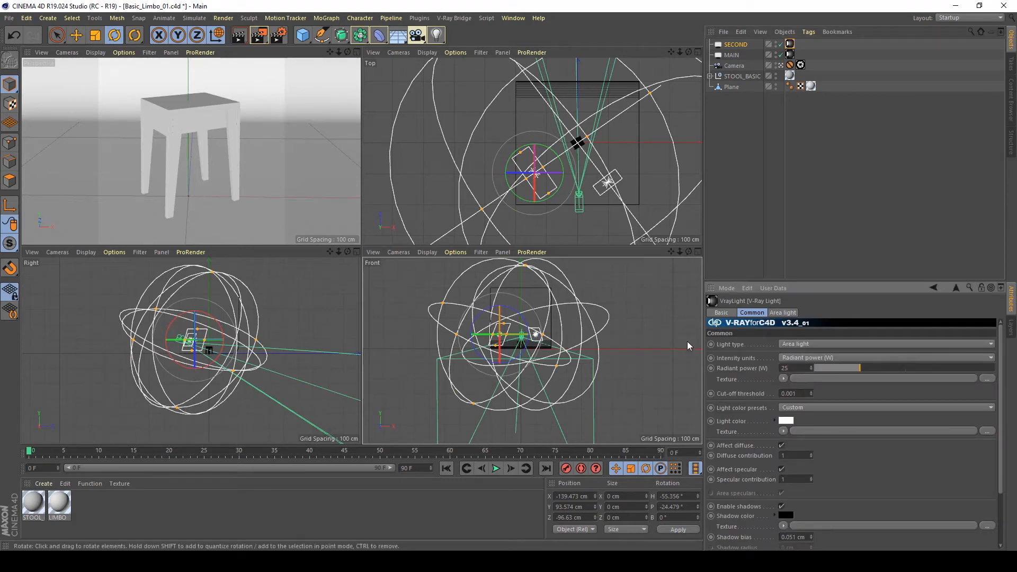
Step: Render the scene with both lights to the Picture Viewer and compare it with the previous render
middle_click(191, 123)
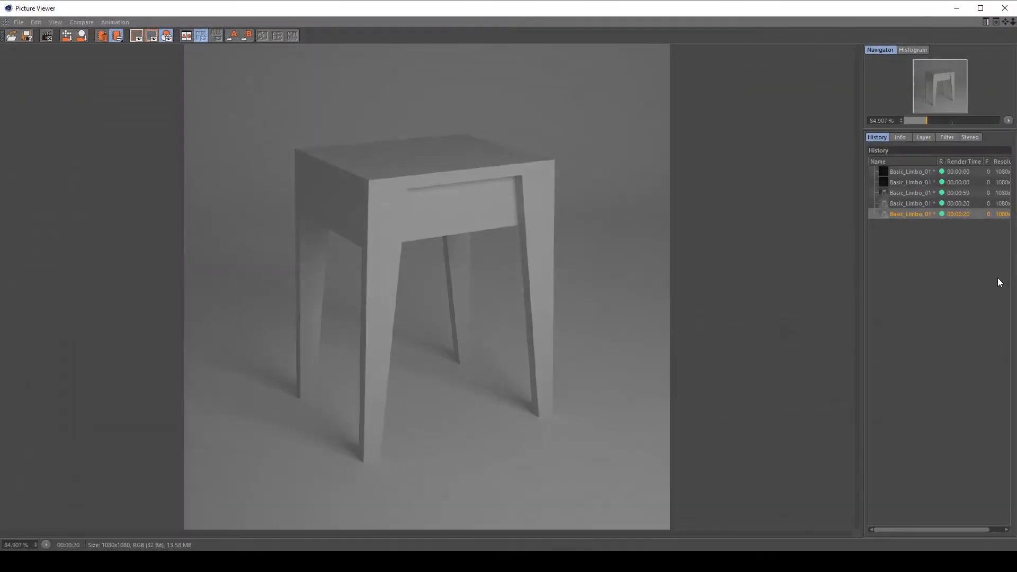
key("shift+r")
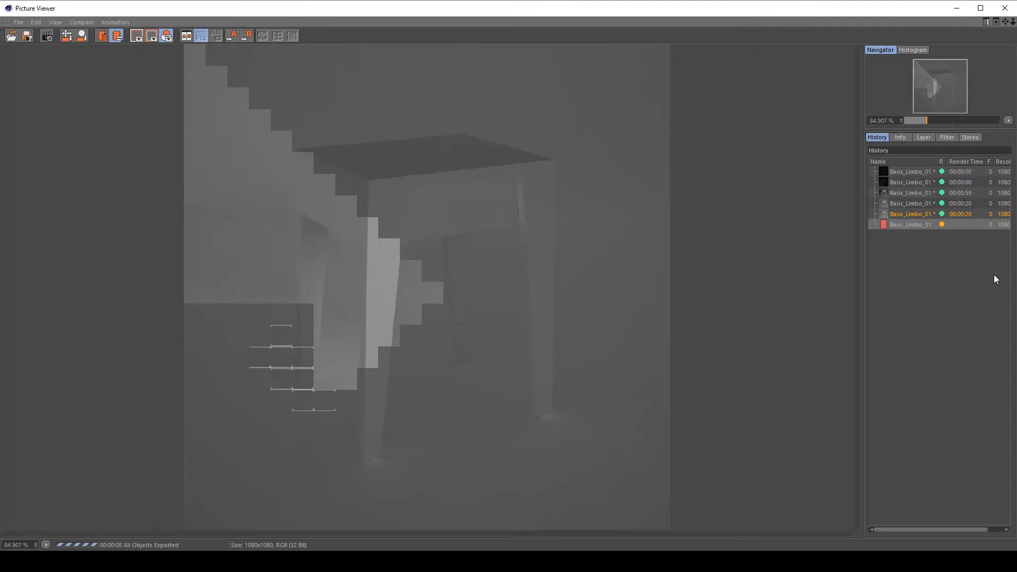
left_click(900, 214)
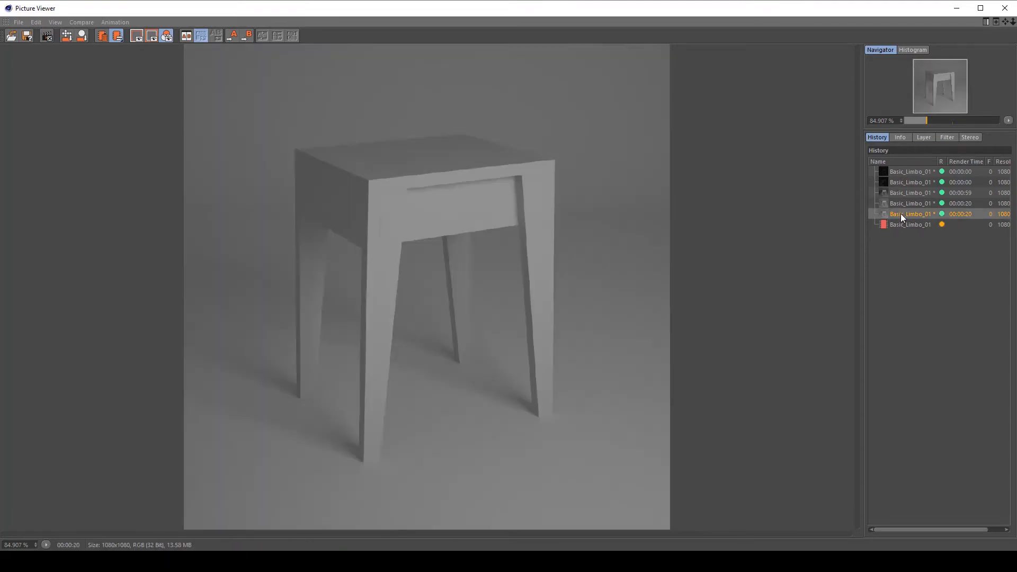
left_click(902, 223)
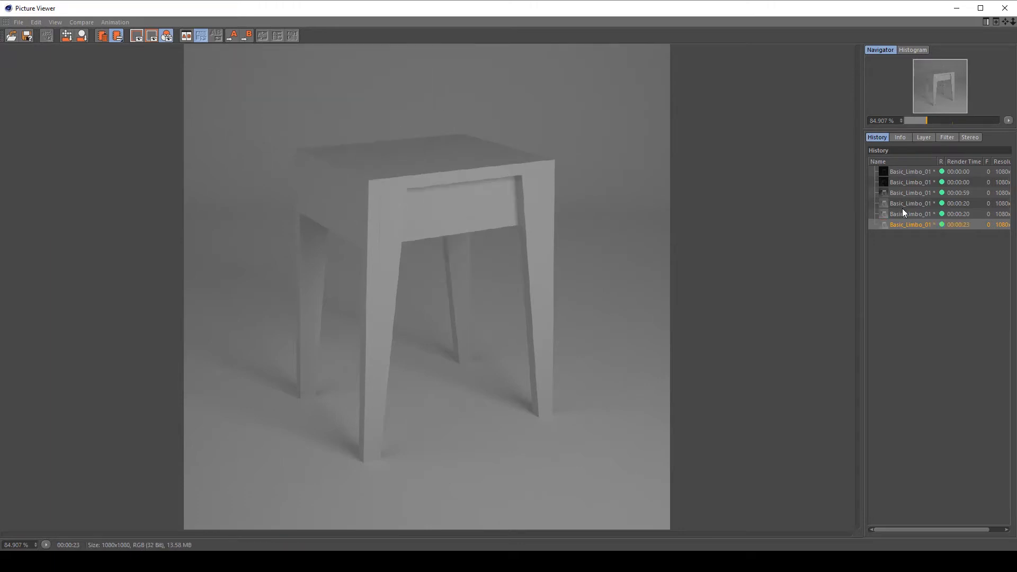
Step: Compare the last two stool renders in the history by alternating between them, and close the render viewer
left_click(902, 216)
left_click(904, 224)
left_click(905, 213)
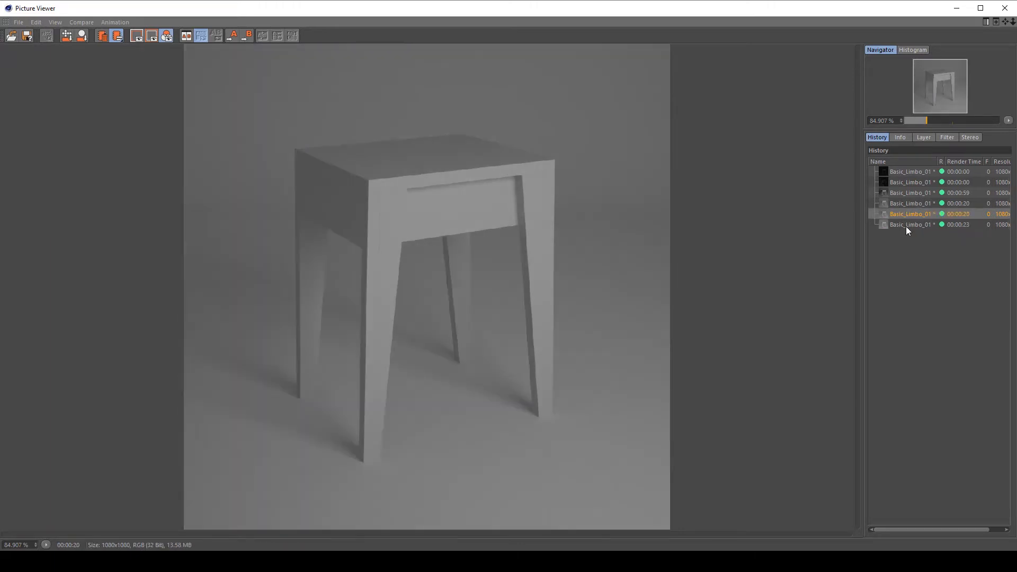
left_click(905, 225)
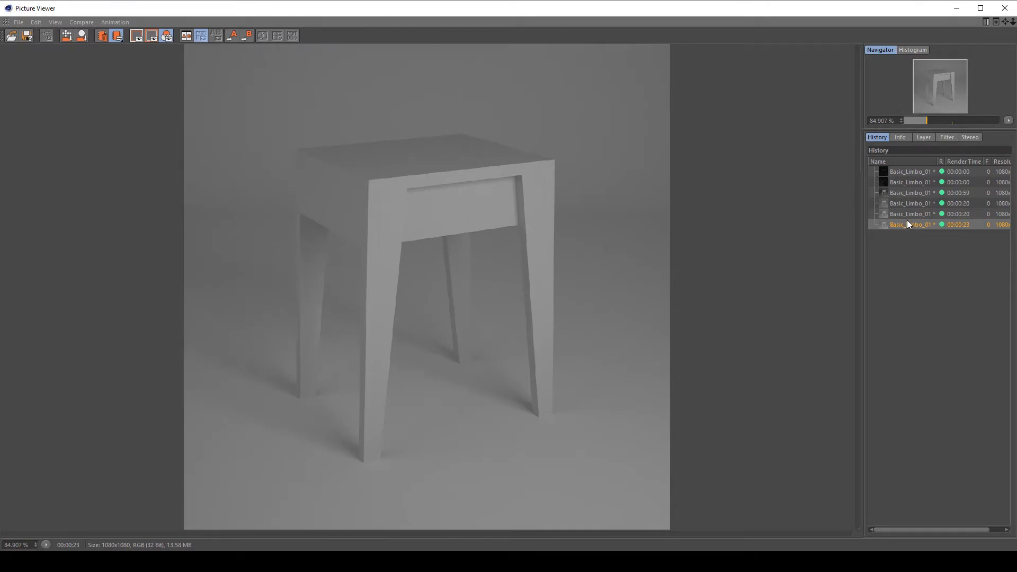
left_click(907, 215)
left_click(903, 226)
left_click(905, 216)
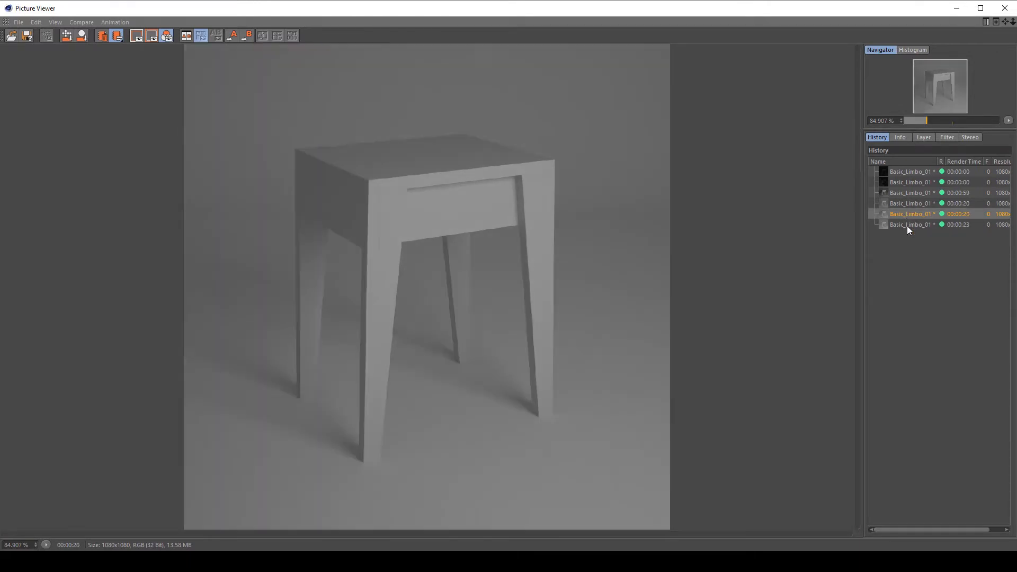
left_click(906, 225)
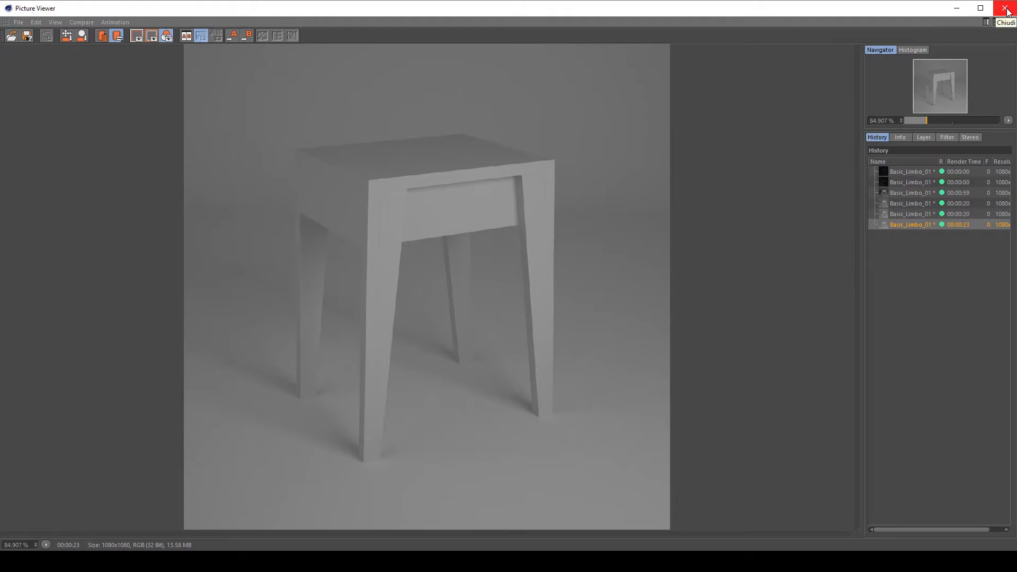
left_click(916, 213)
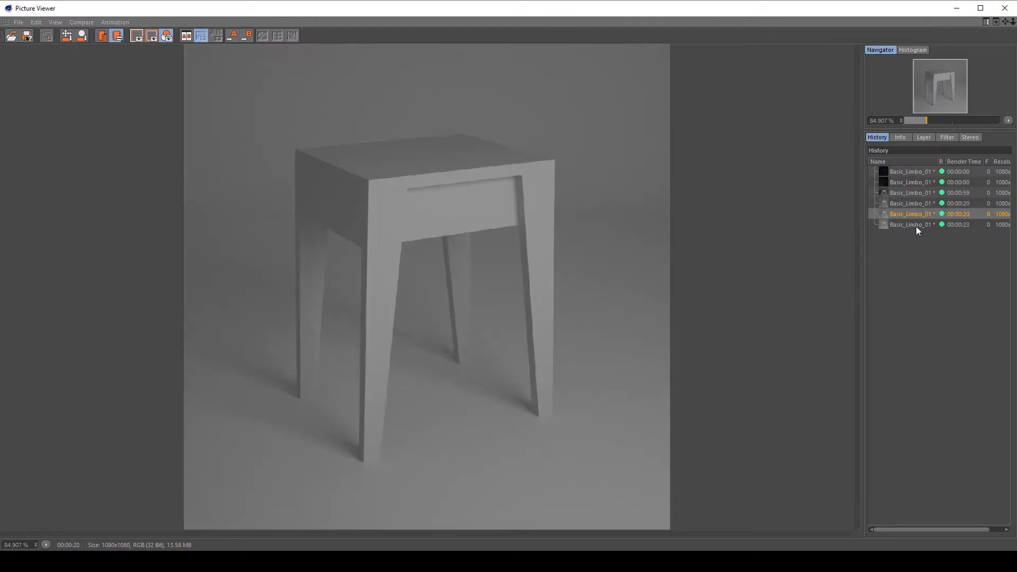
left_click(916, 223)
left_click(916, 215)
left_click(919, 221)
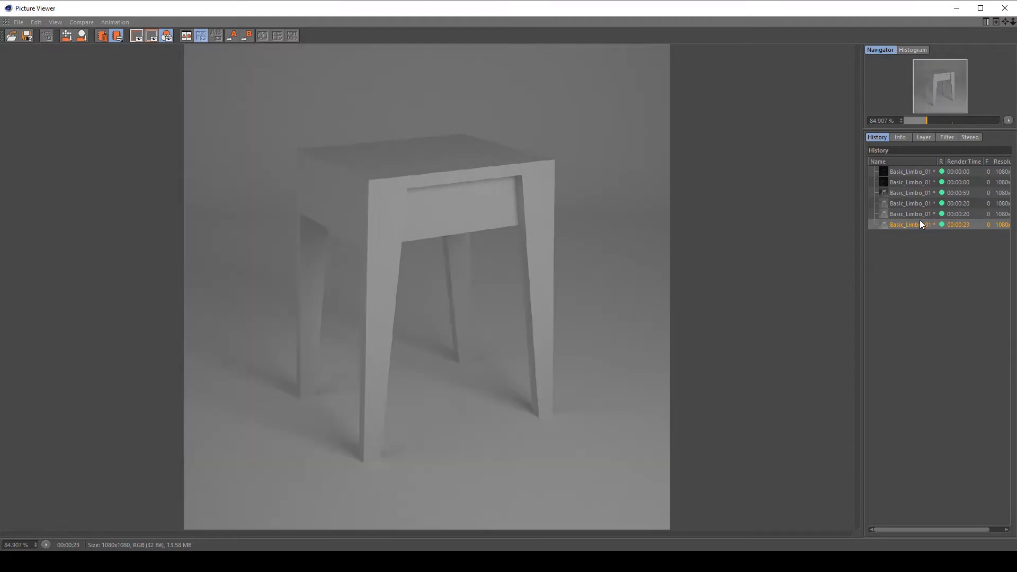
left_click(920, 217)
left_click(920, 223)
left_click(1004, 8)
Step: Shrink the MAIN area light to about half its width and height in the front view
left_click(731, 55)
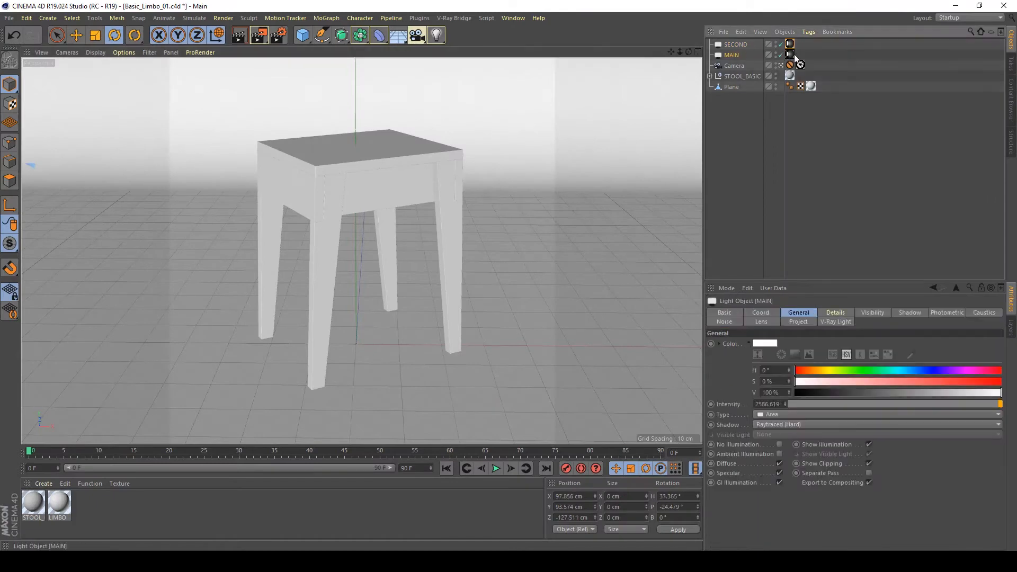
left_click(789, 55)
middle_click(464, 241)
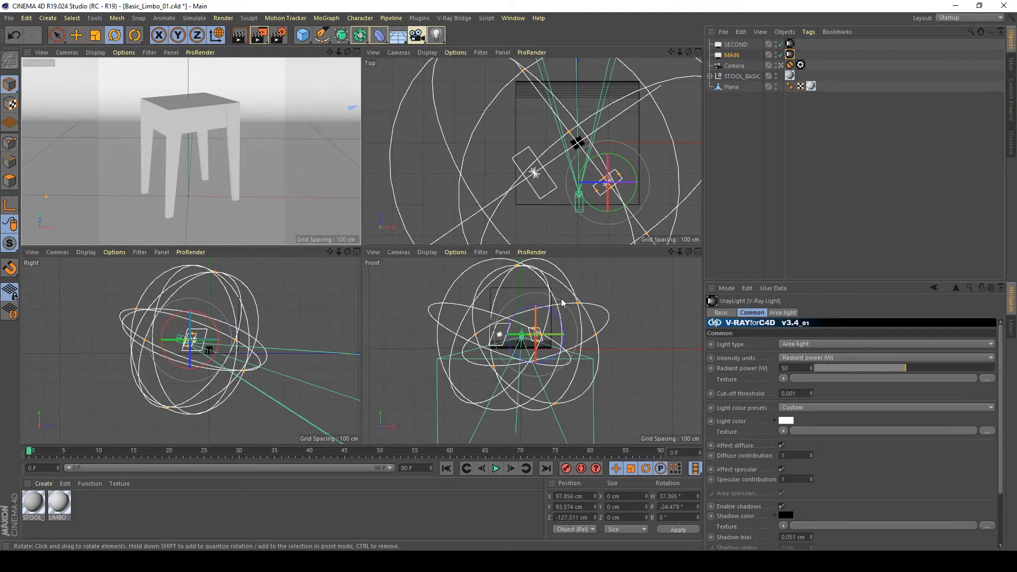
middle_click(572, 325)
scroll(466, 218, "up", 10)
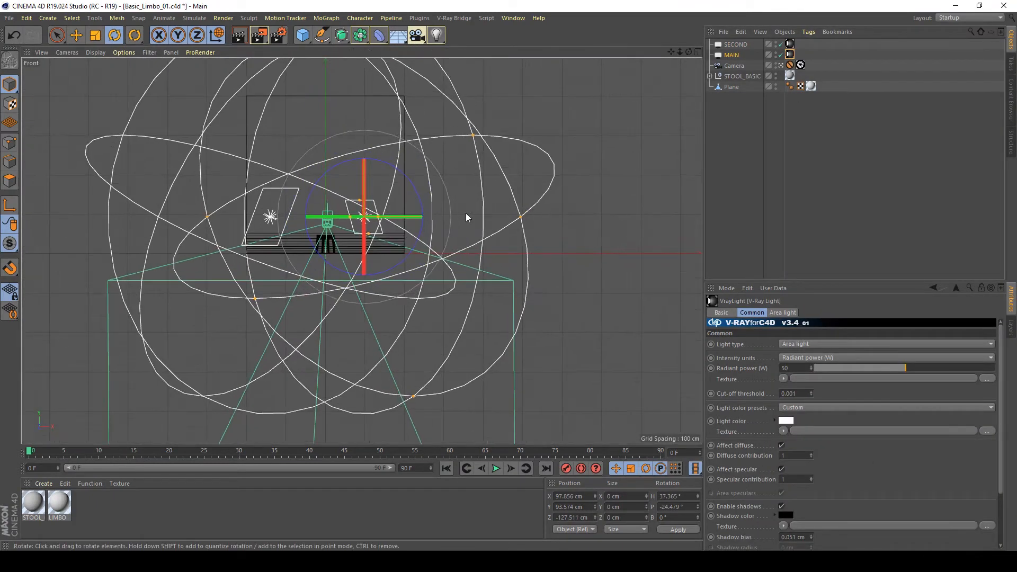
right_click_drag(523, 215, 484, 214, "alt")
left_click_drag(235, 225, 204, 226)
left_click_drag(183, 181, 238, 267)
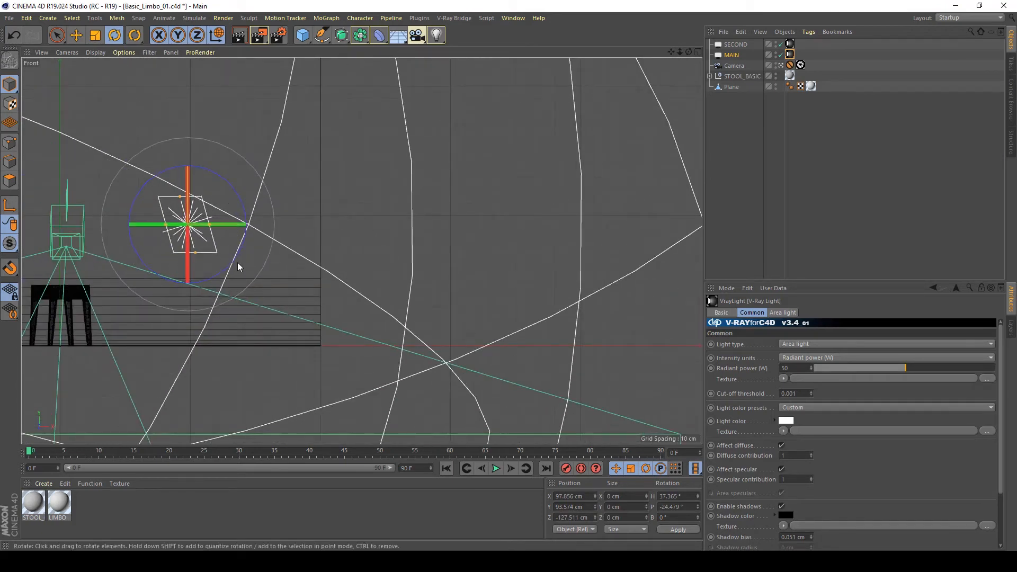
Step: Render the stool from the camera view to the Picture Viewer, close the viewer and save the scene
middle_click(240, 266)
middle_click(237, 159)
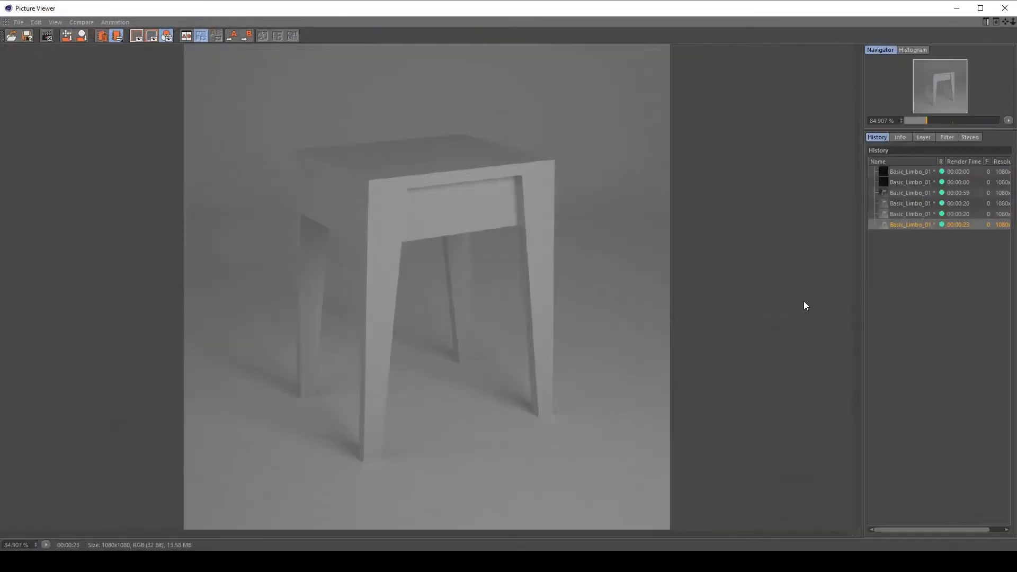
key("shift+r")
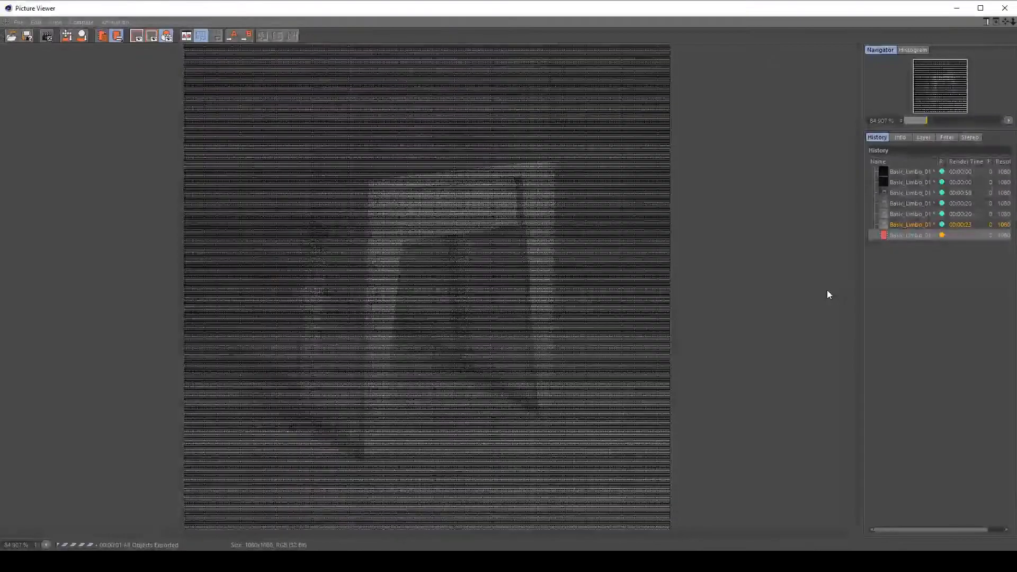
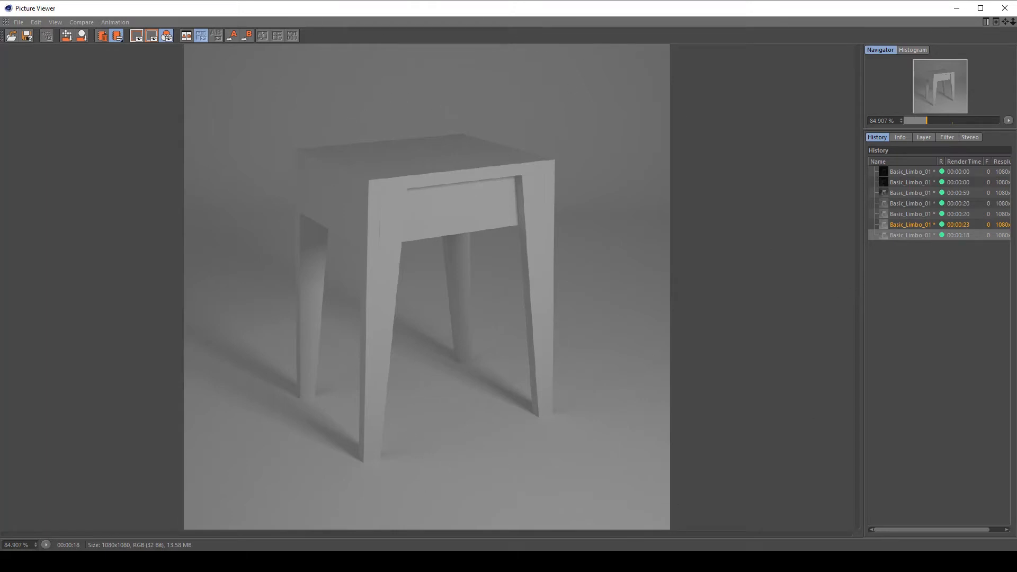
left_click(1005, 8)
key("ctrl+s")
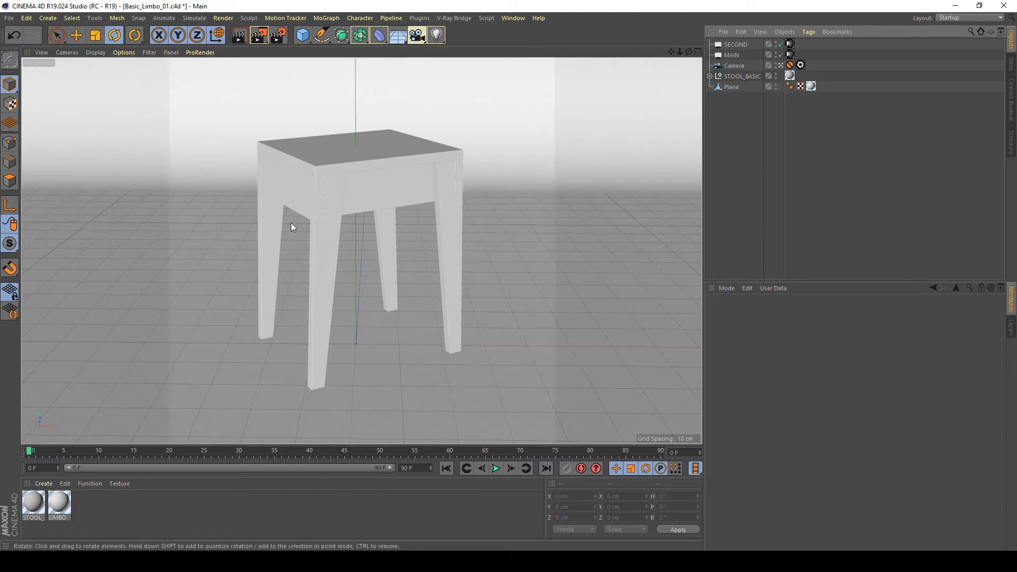
Step: Load the WoodFine01_COL_VAR1_6K image from the tex folder as the Diffuse Layer 1 texture of the STOOL_01 material
double_click(33, 503)
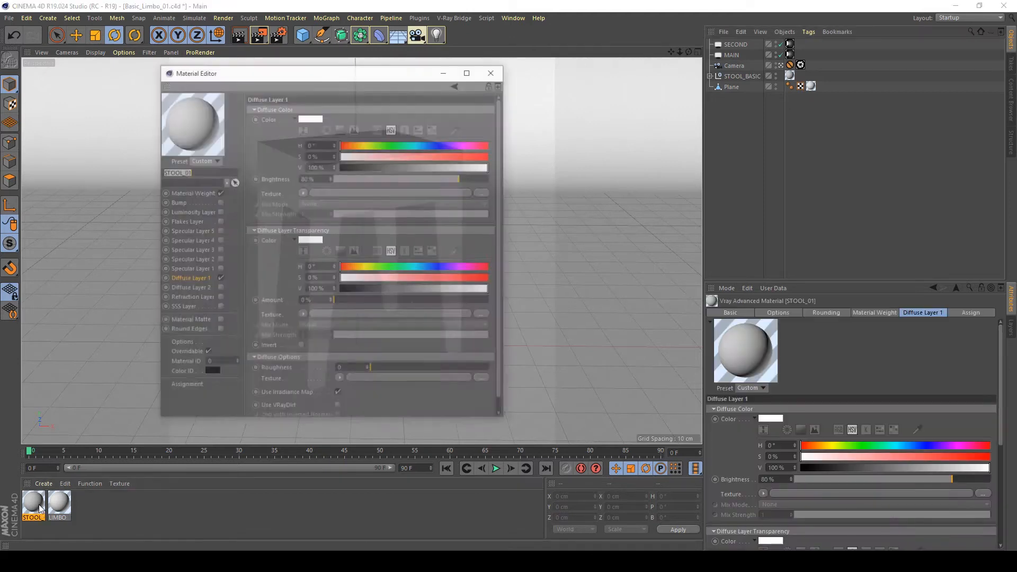
left_click_drag(328, 75, 257, 62)
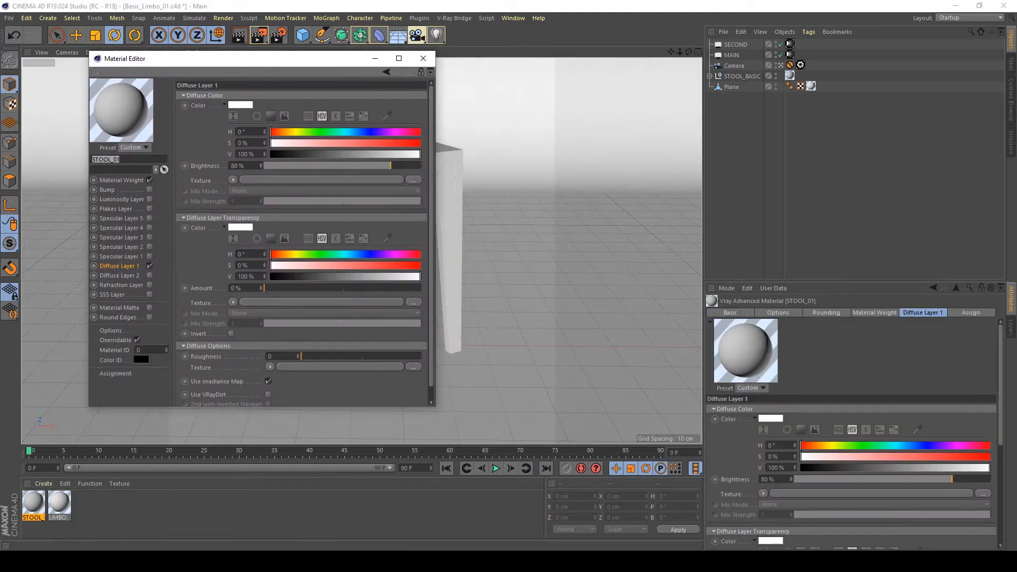
left_click(294, 560)
left_click_drag(449, 97, 734, 112)
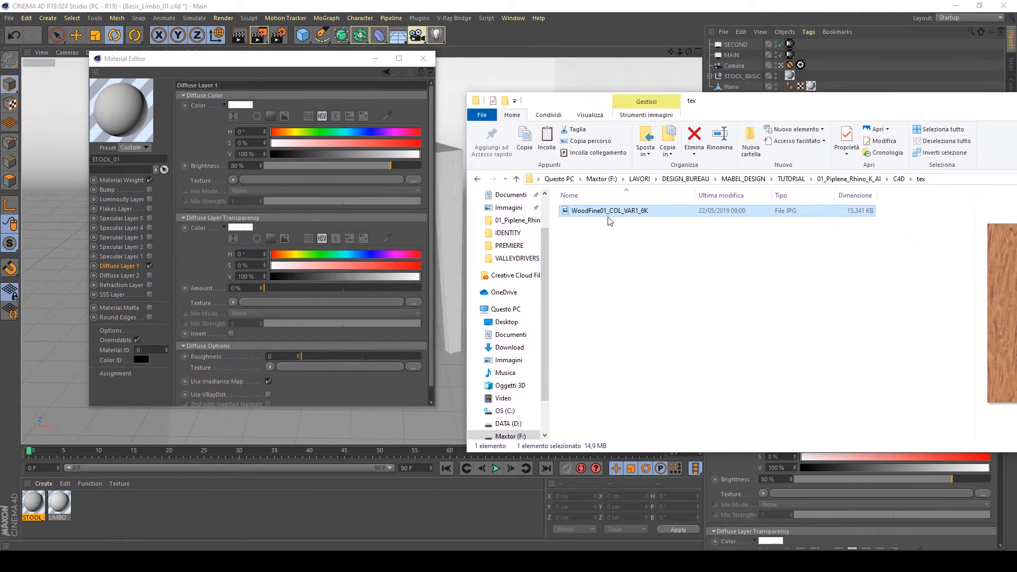
left_click_drag(603, 215, 262, 181)
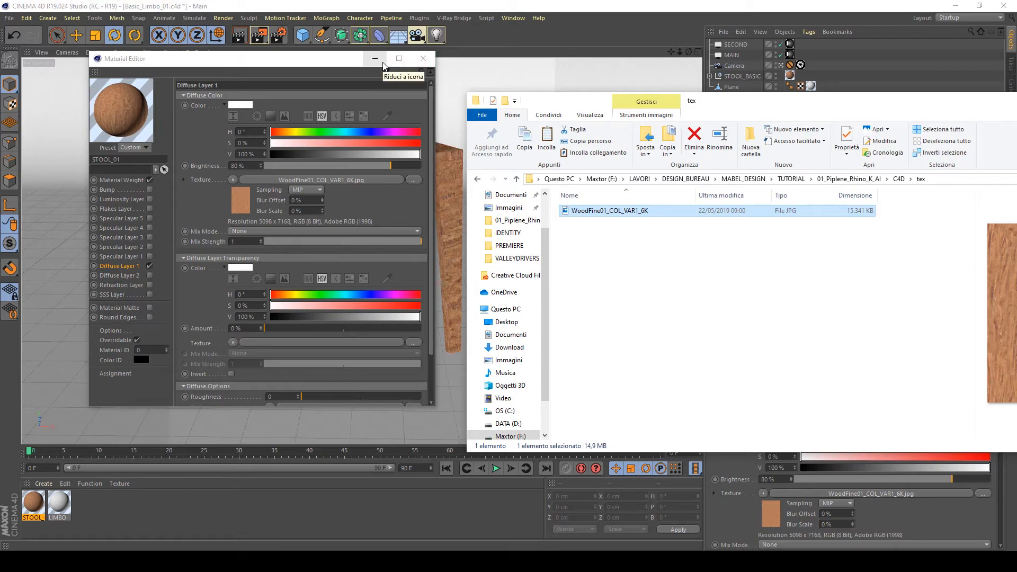
left_click(379, 60)
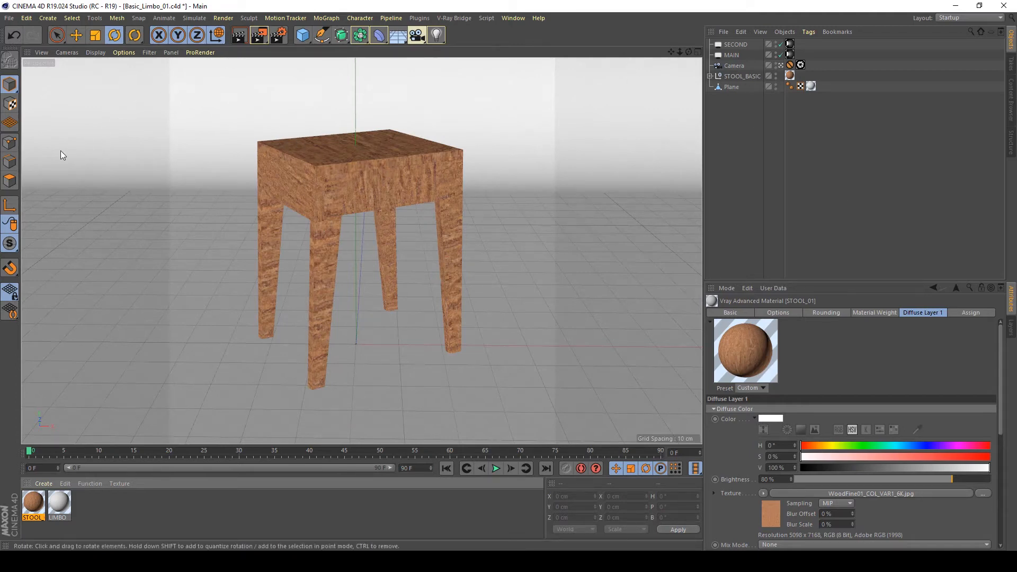
Step: Set the projection of the STOOL_BASIC texture tag to Cubic
left_click(16, 186)
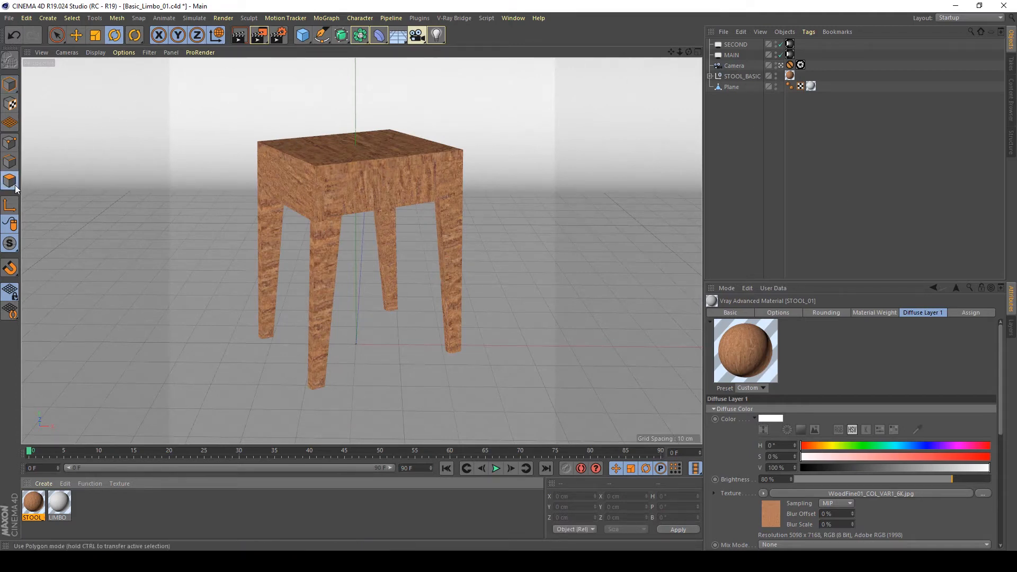
left_click(10, 84)
left_click(790, 75)
left_click(795, 356)
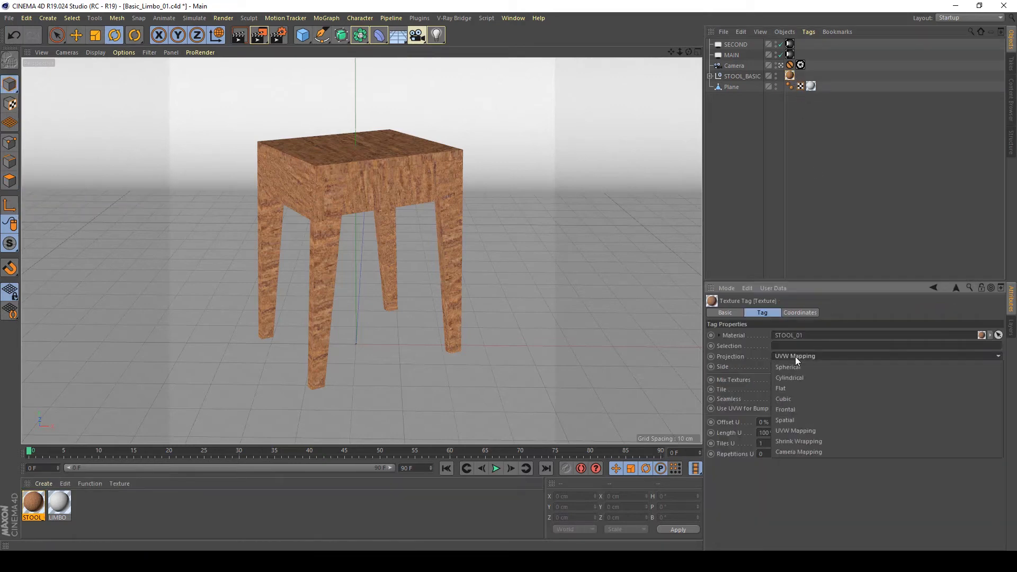
left_click(793, 401)
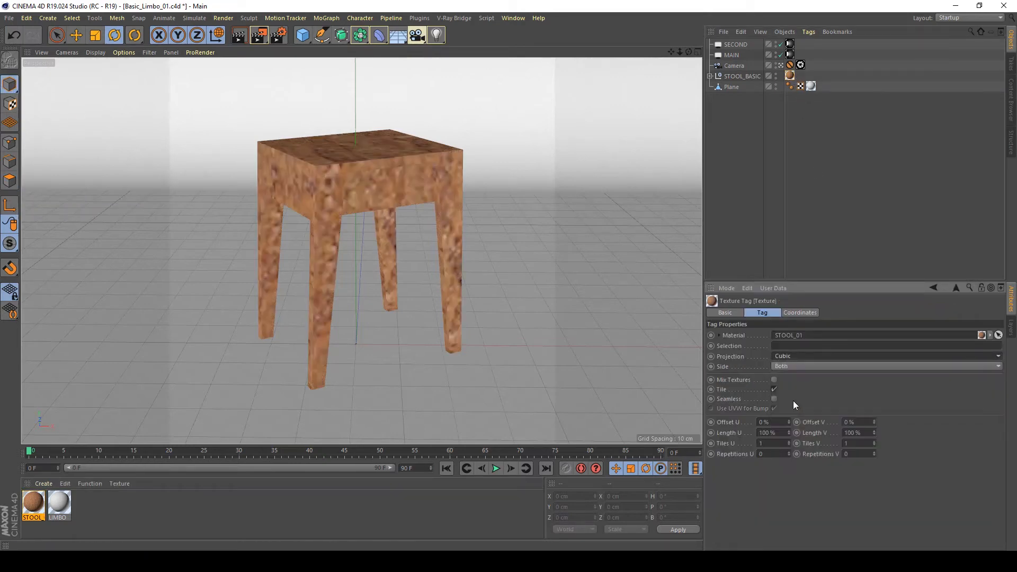
Step: Set Tiles U and Tiles V of the stool's texture tag to 20
left_click(765, 445)
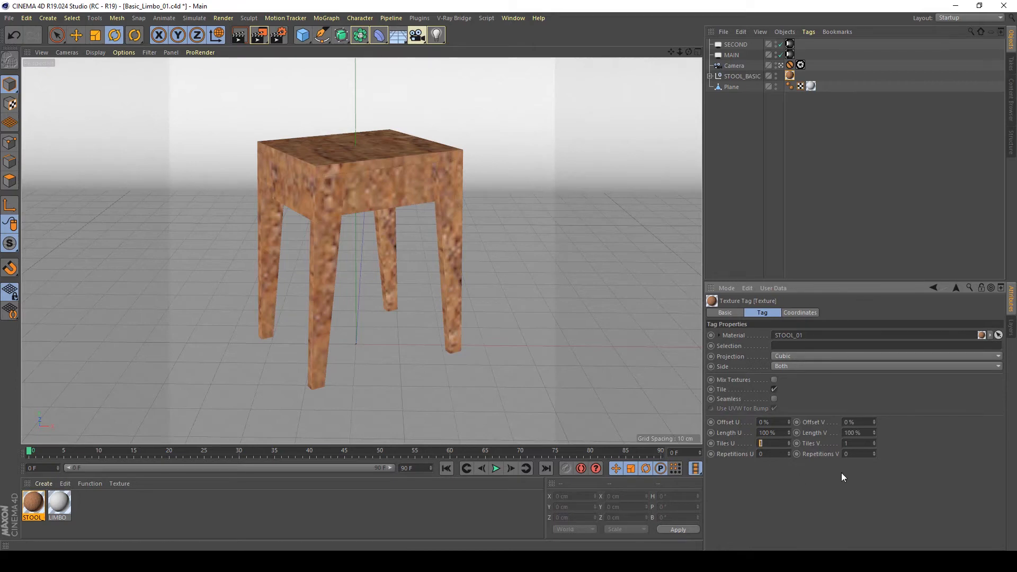
type("20")
key("Return")
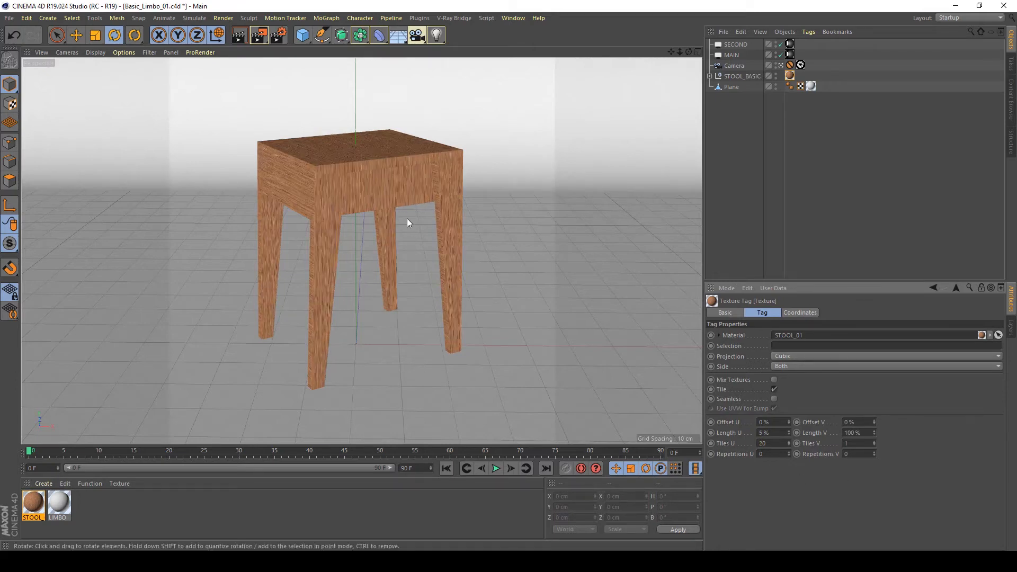
left_click(858, 448)
type("20")
key("Return")
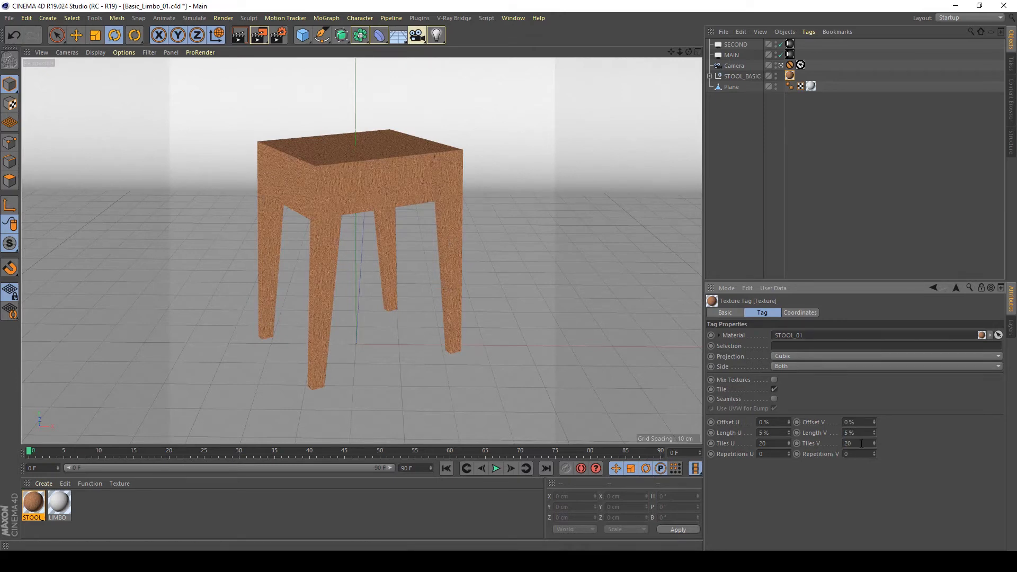
Step: Set both Tiles U and Tiles V of the stool's texture tag to 10
type("10")
key("Return")
type("10")
key("Return")
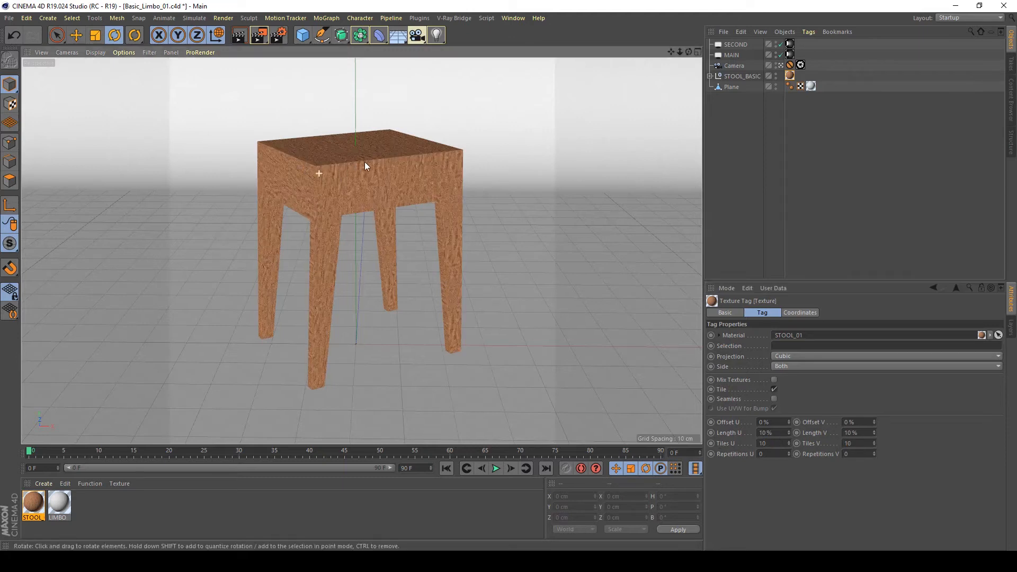
Step: Leave the scene camera's view and inspect the wood texture on the stool's side up close
left_click(780, 66)
left_click(780, 65)
right_click_drag(292, 199, 465, 187, "alt")
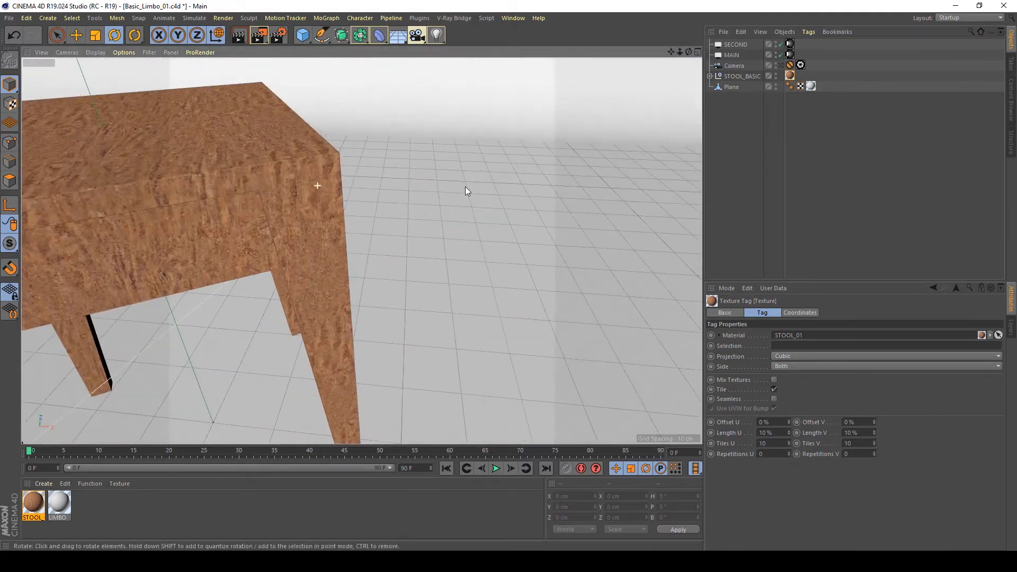
left_click_drag(465, 186, 110, 163, "alt")
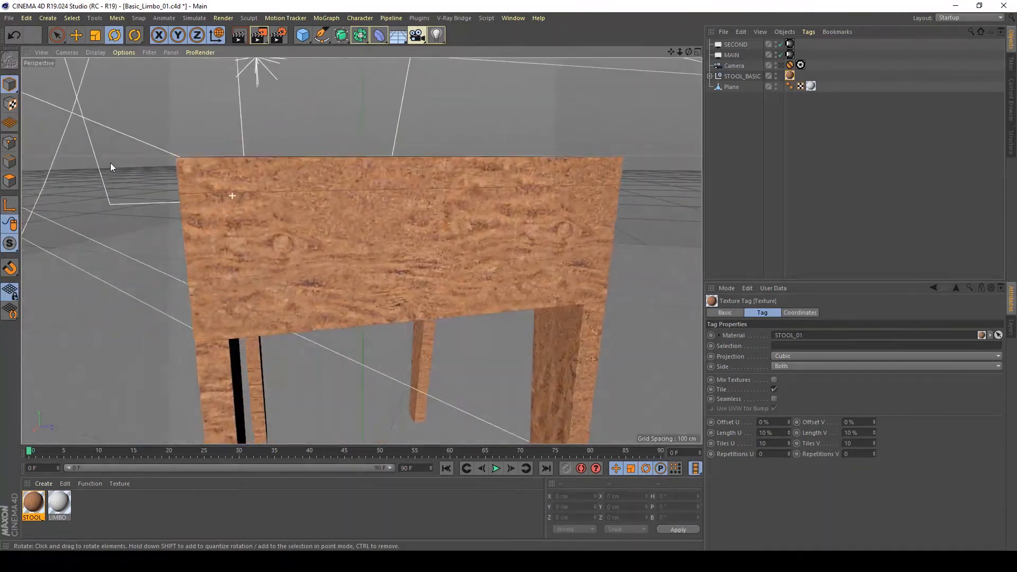
right_click_drag(110, 164, 485, 225, "alt")
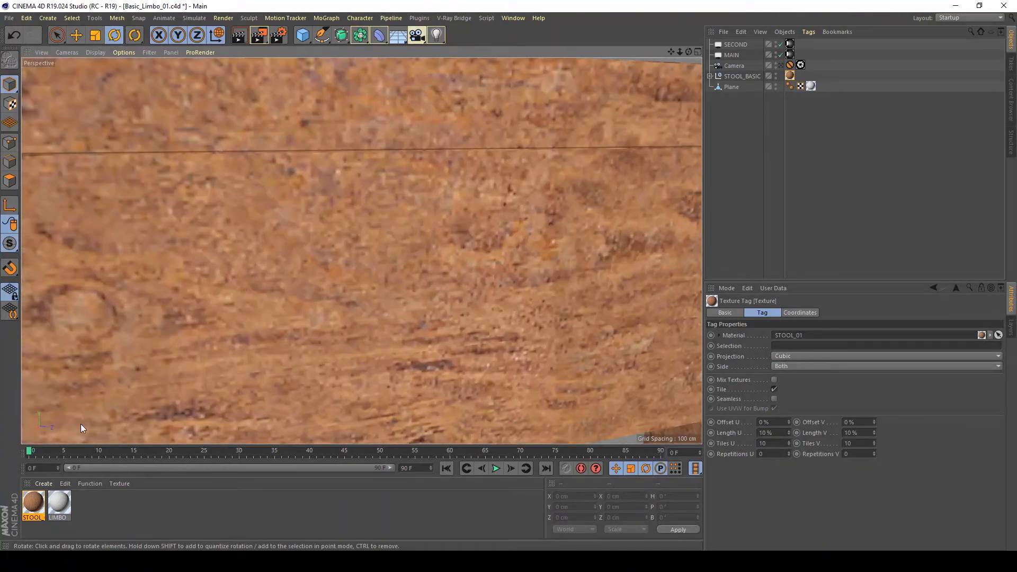
Step: Set the STOOL_01 material's Map Preview Size to 1024 x 1024 (4 MB) and minimize the Material Editor
double_click(31, 506)
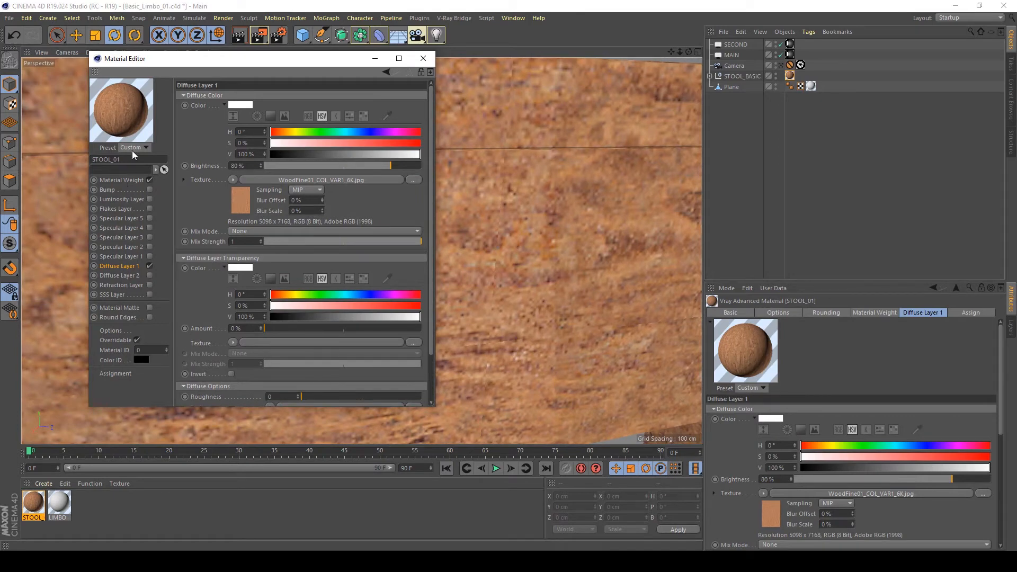
left_click(119, 308)
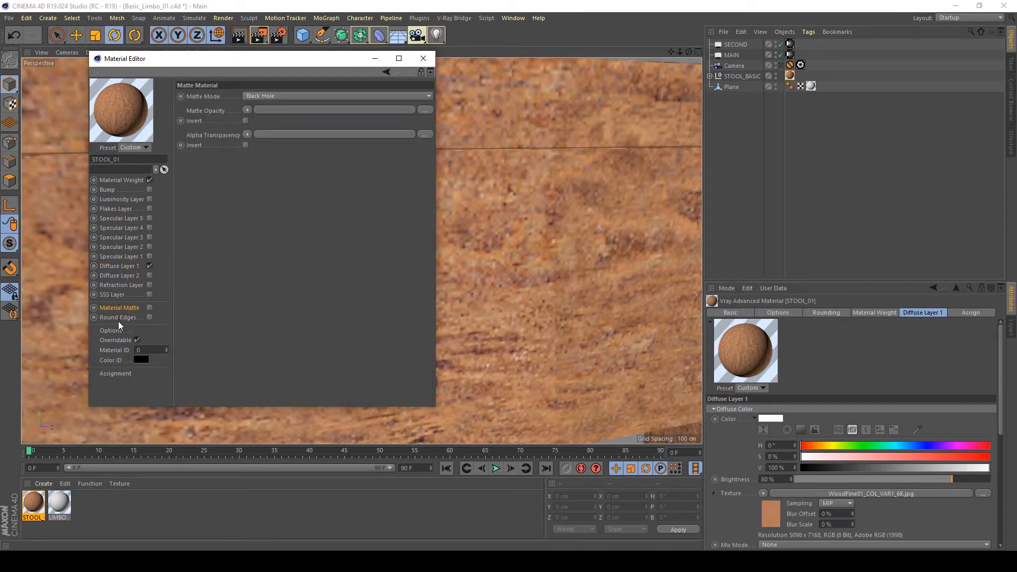
left_click(112, 331)
left_click(265, 116)
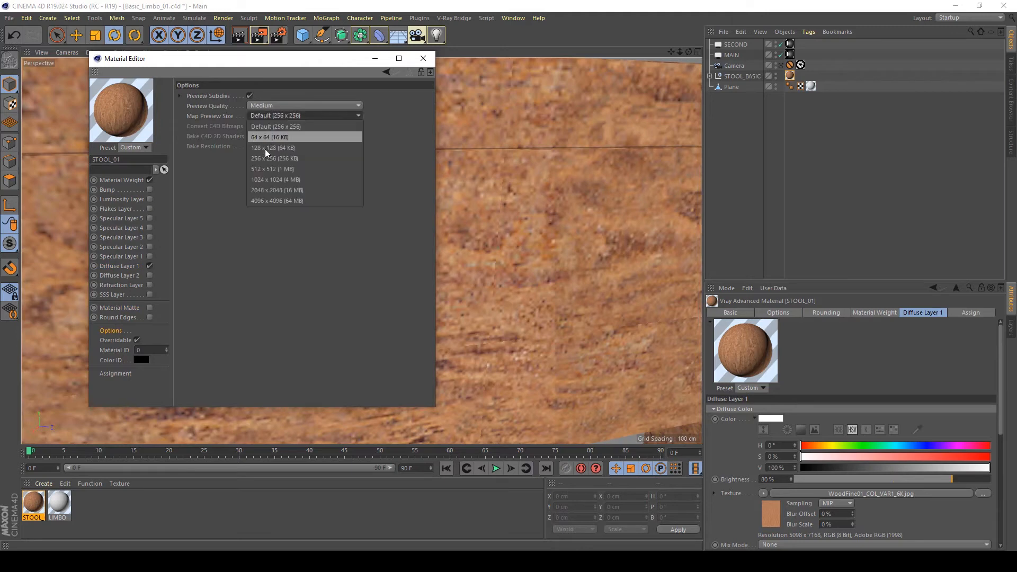
left_click(260, 179)
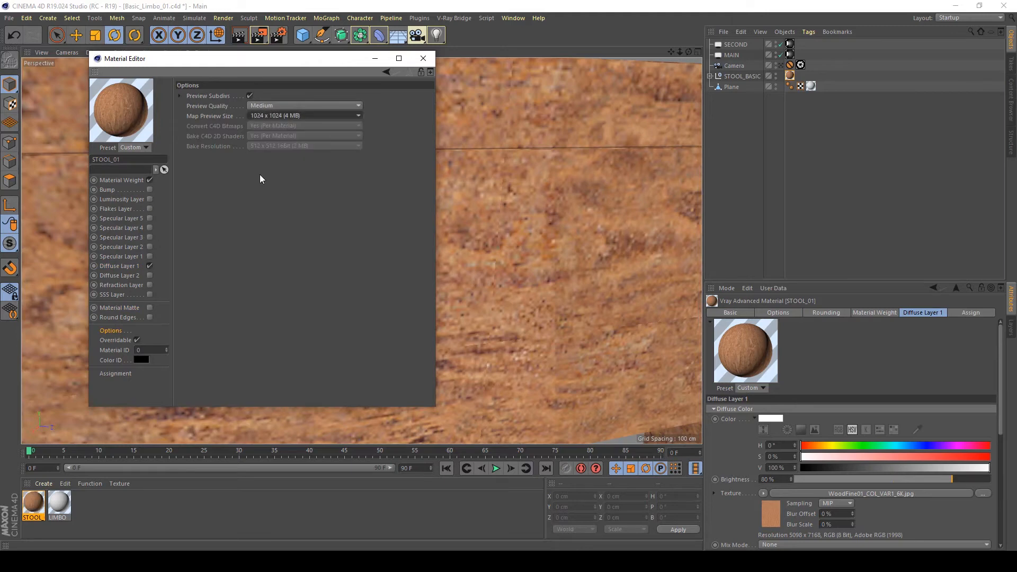
left_click(376, 61)
Step: Inspect the wood grain around the stool from several angles and select the seat panel object
right_click_drag(374, 229, 334, 236, "alt")
left_click_drag(334, 235, 459, 234, "alt")
right_click_drag(304, 269, 279, 254, "alt")
left_click_drag(279, 200, 268, 244, "alt")
middle_click_drag(268, 244, 446, 143, "alt")
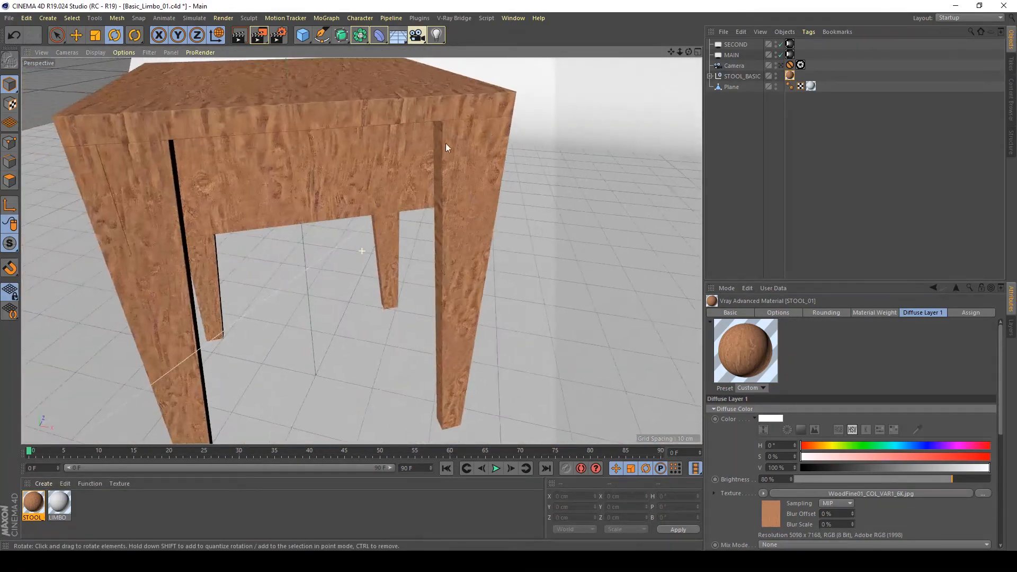
left_click_drag(446, 143, 294, 244, "alt")
left_click(328, 199)
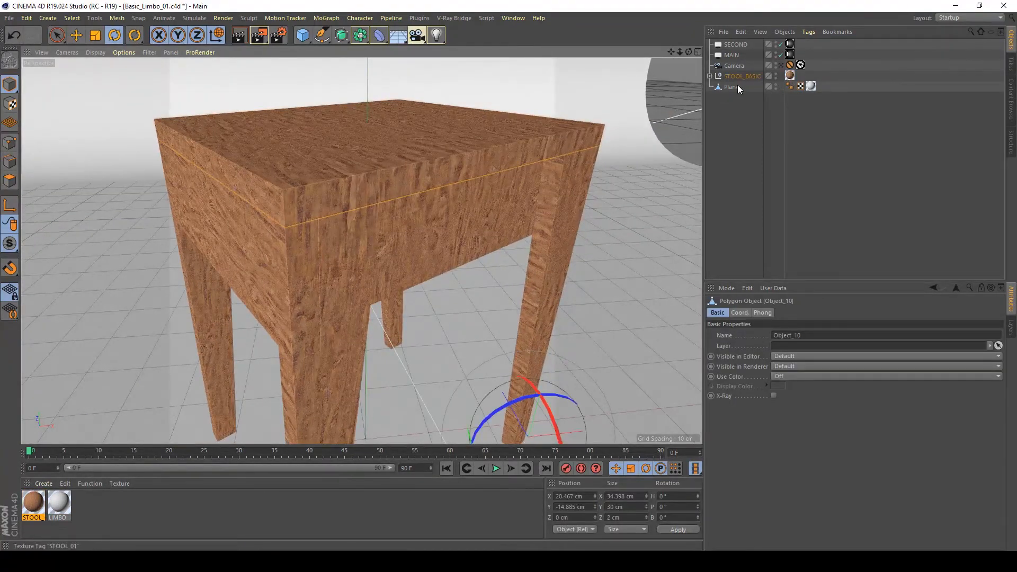
Step: Expand the STOOL_BASIC hierarchy and copy its STOOL_01 texture tag onto the seat panel, Object_10
left_click(710, 76)
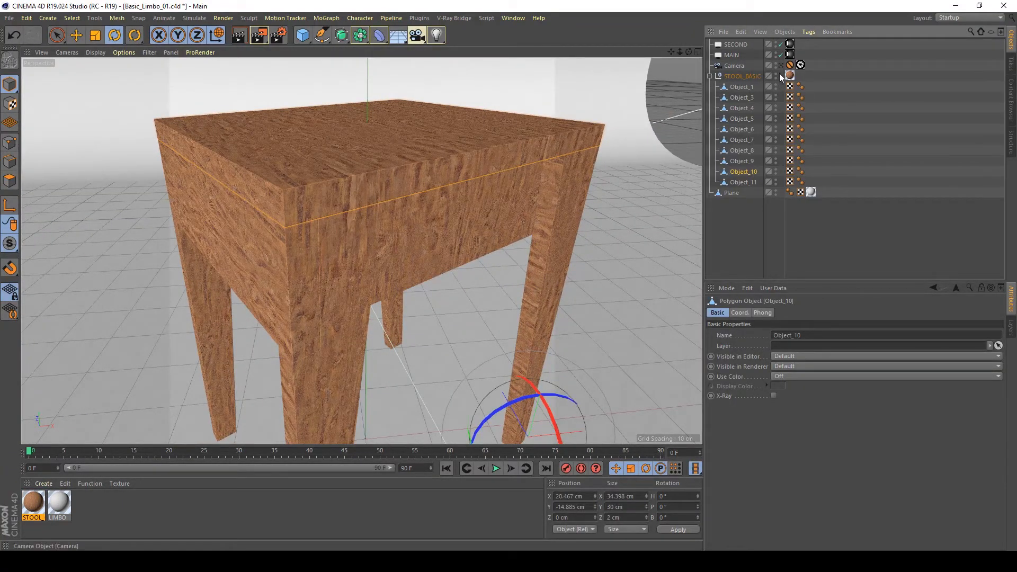
mouse_move(781, 76)
left_mouse_down()
mouse_move(813, 175)
mouse_move(800, 88)
mouse_move(787, 74)
left_mouse_up()
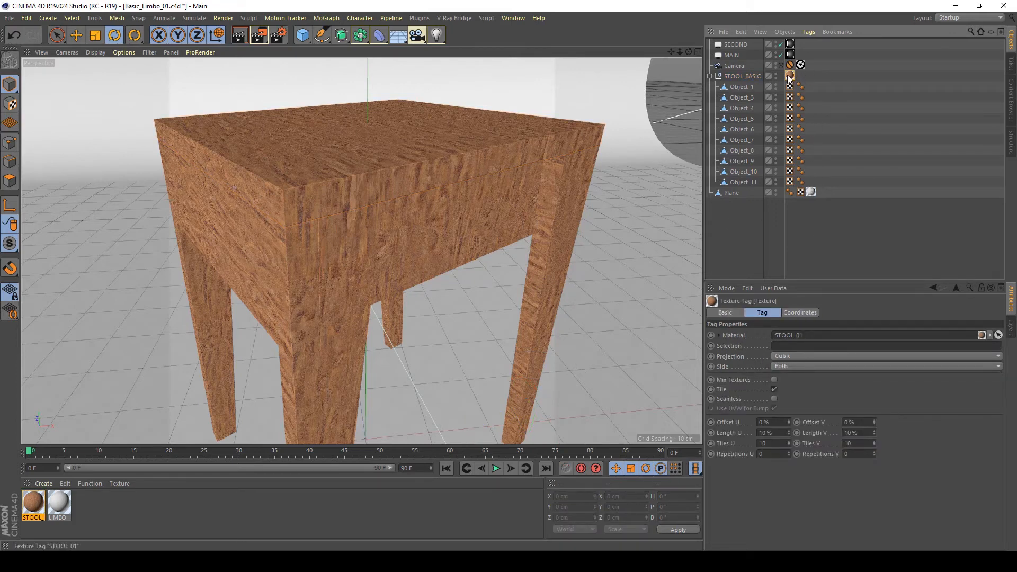
left_click(383, 170)
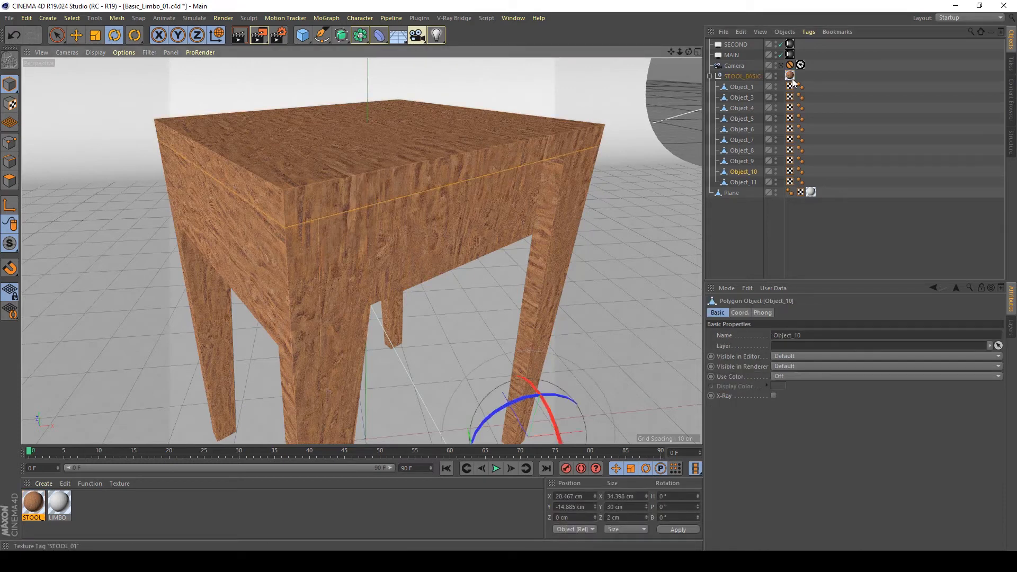
left_click_drag(793, 80, 811, 170, "ctrl")
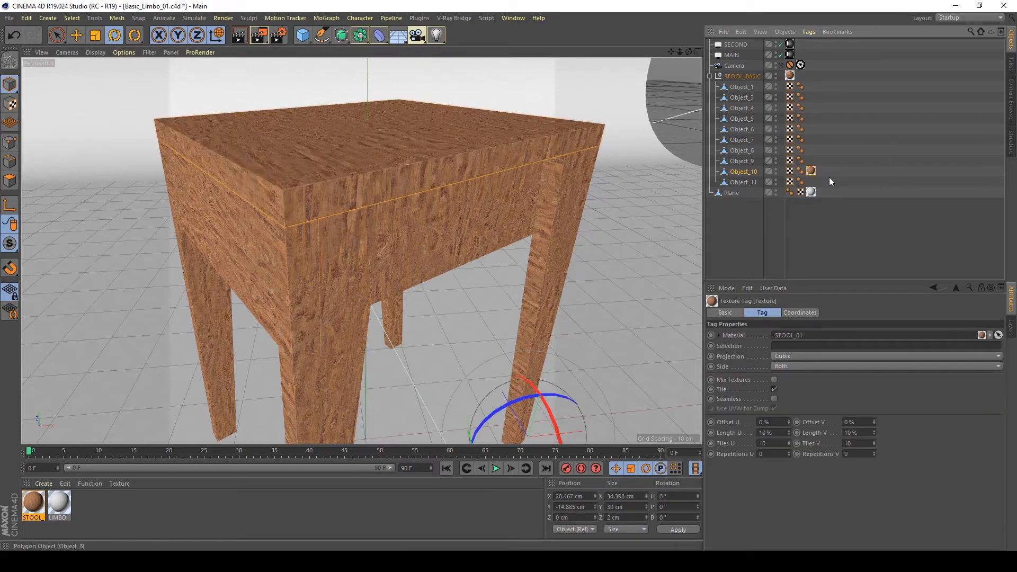
left_click(799, 357)
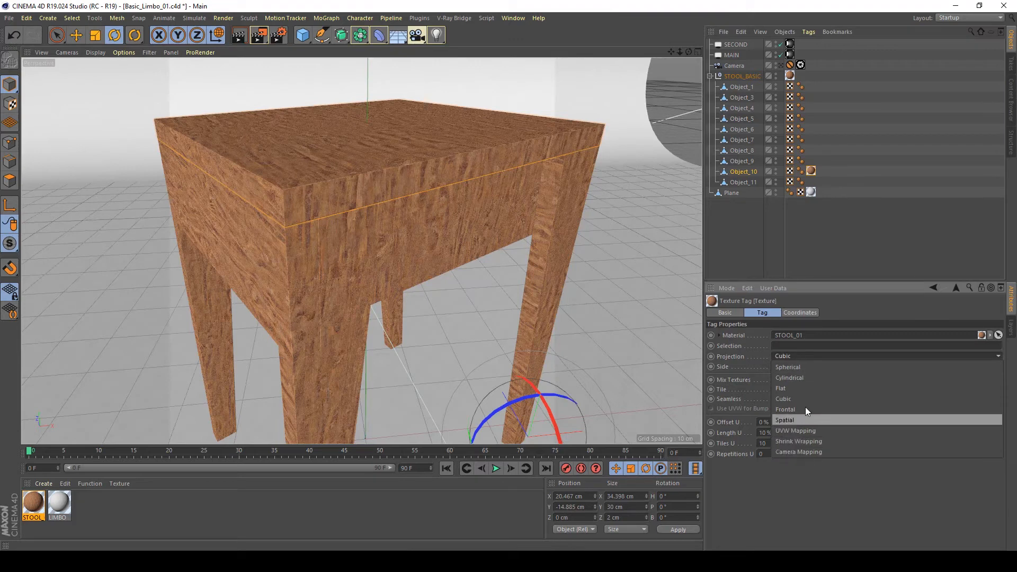
left_click(862, 189)
Step: In the front view, select the seat panel's side-edge polygons with Rectangle Selection, Tolerant Selection enabled
left_click(402, 185)
left_click(10, 181)
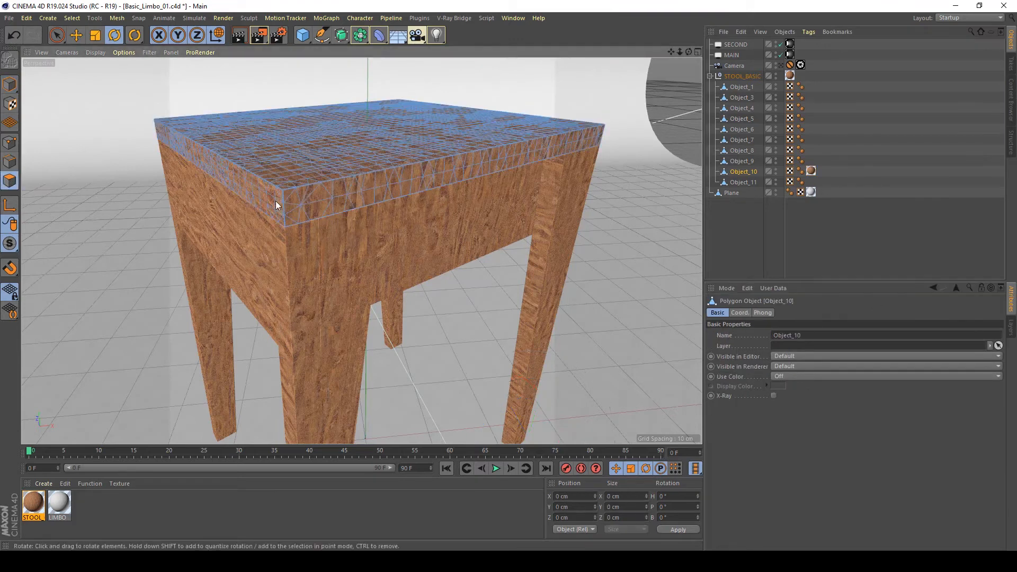
middle_click(314, 202)
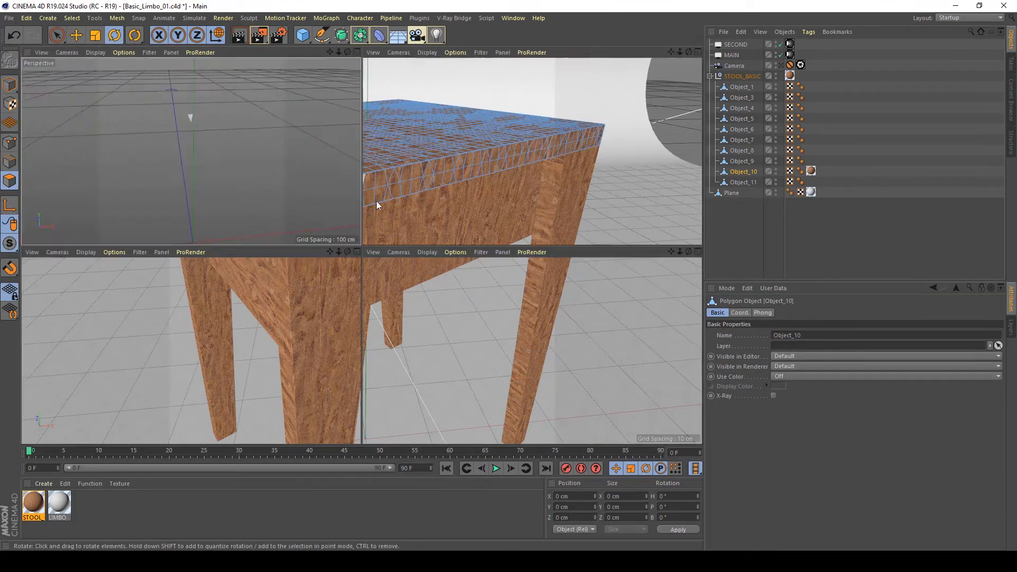
middle_click(357, 375)
middle_click_drag(76, 299, 349, 292, "alt")
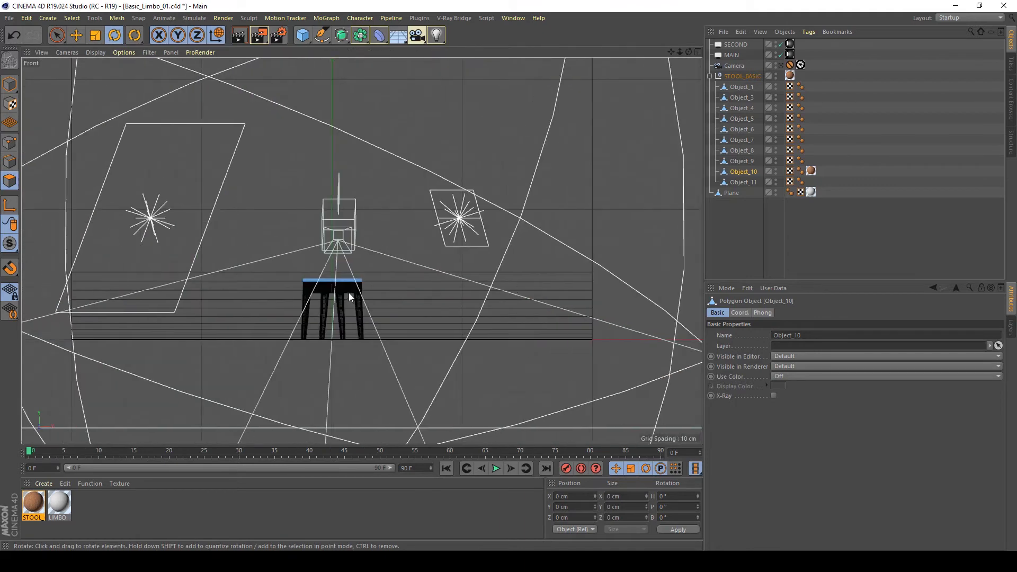
right_click_drag(350, 277, 471, 276, "alt")
middle_click_drag(287, 281, 494, 224, "alt")
left_click(57, 34)
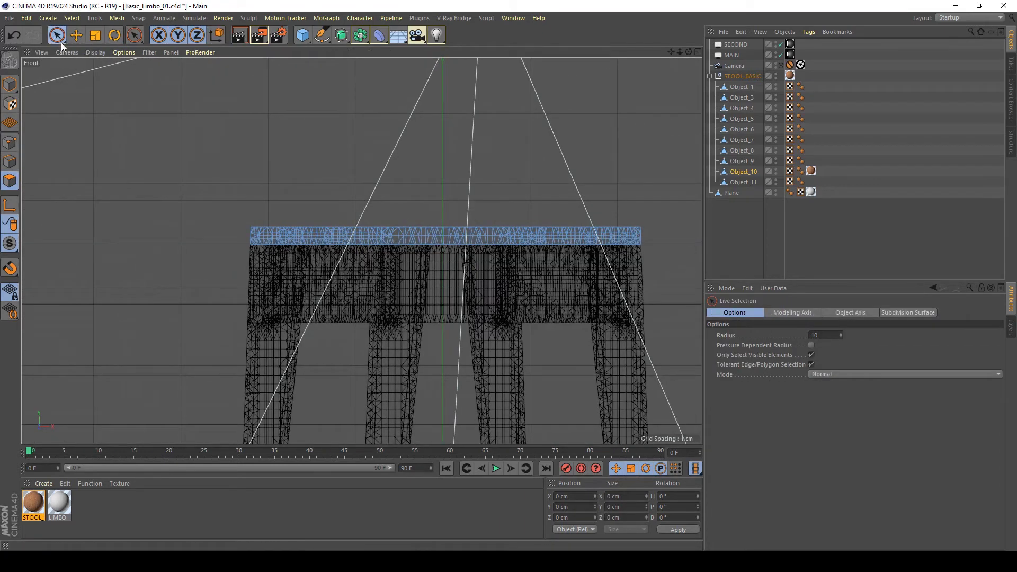
left_click_drag(55, 33, 96, 68)
scroll(618, 244, "up", 5)
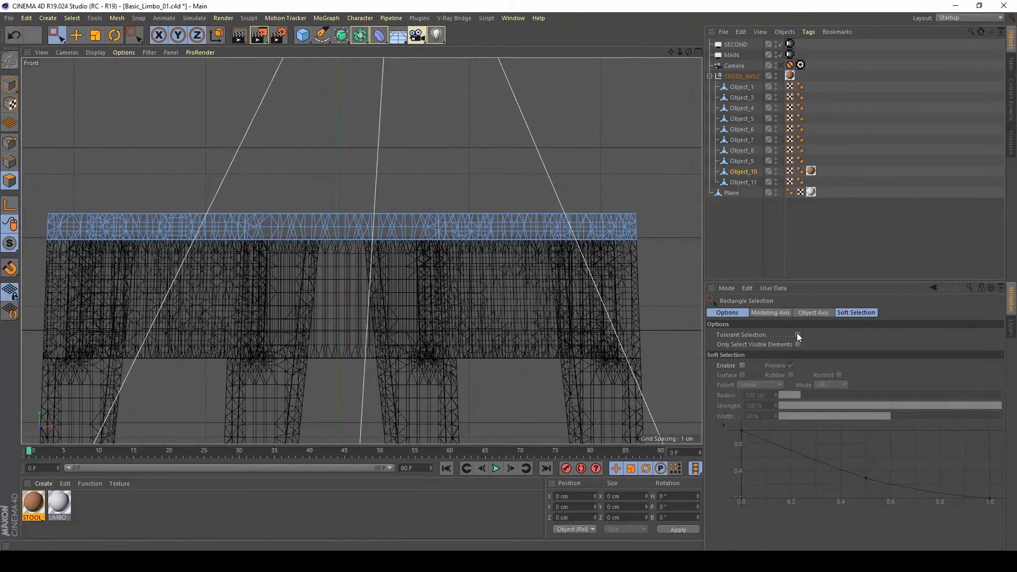
left_click(798, 335)
left_click_drag(659, 217, 42, 239)
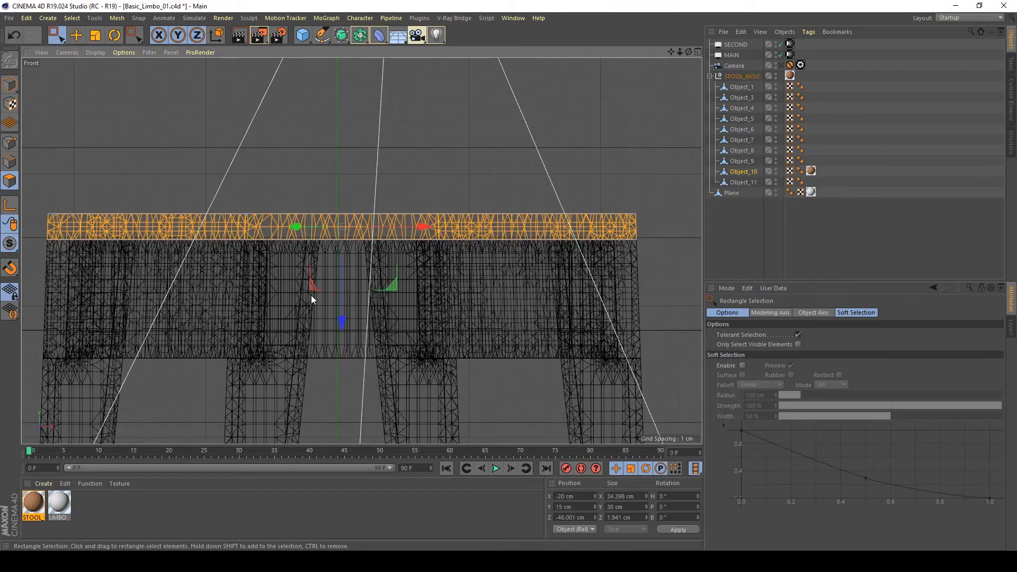
scroll(46, 223, "up", 1)
right_click(46, 223)
left_click(141, 230)
right_click(141, 233)
left_click(34, 225)
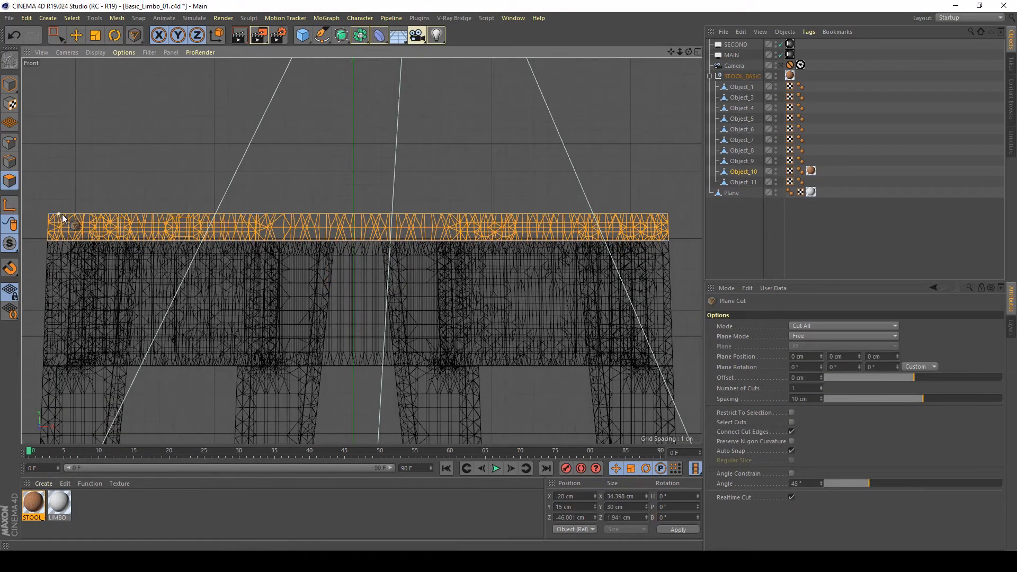
Step: Return to the perspective view and apply the STOOL_01 material to the selected side-edge polygons of the seat panel
right_click_drag(53, 220, 163, 221, "alt")
middle_click(163, 223)
middle_click(163, 225)
left_click_drag(208, 208, 239, 327, "alt")
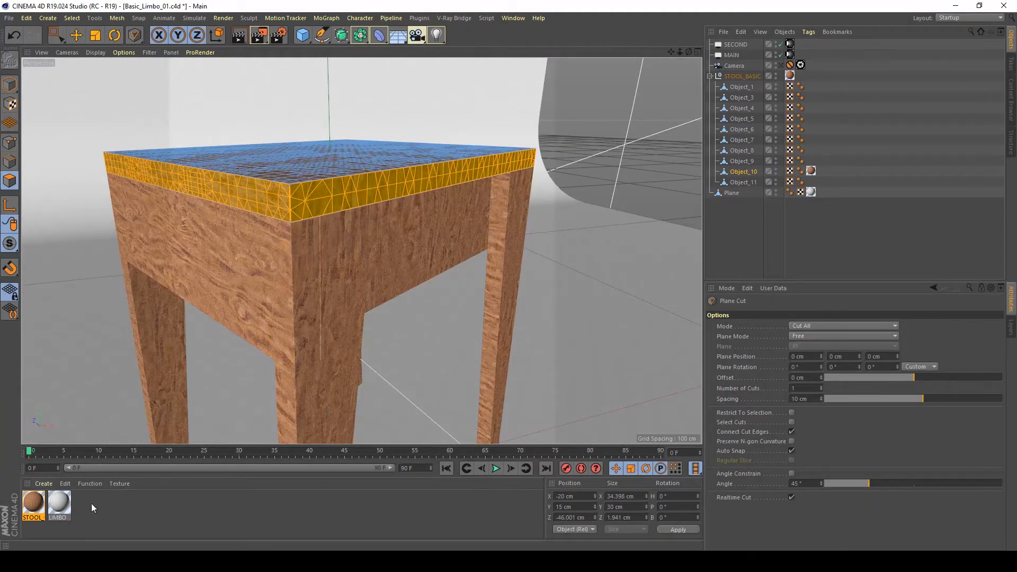
left_click_drag(24, 503, 307, 212)
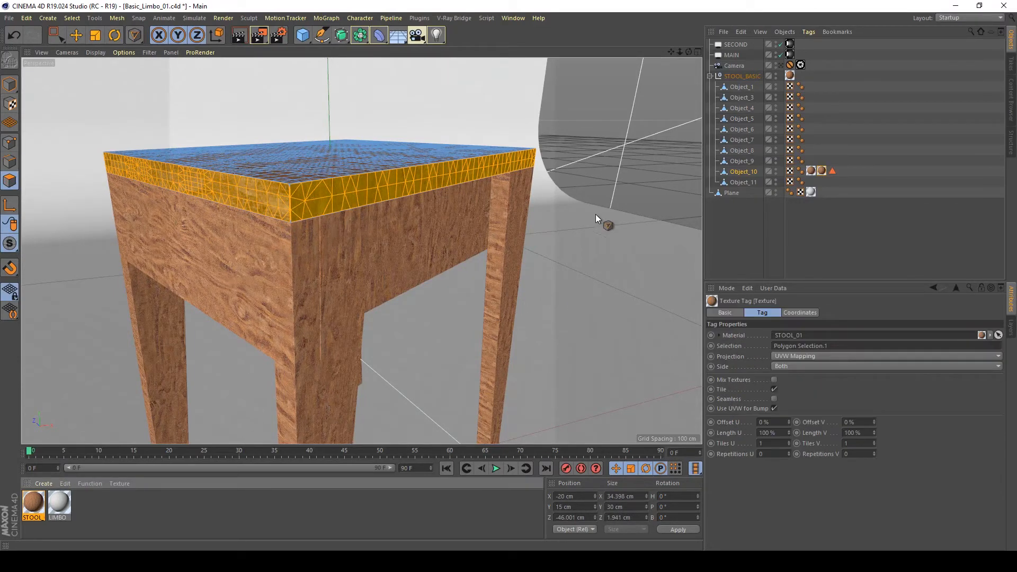
Step: Set the seat edge's new texture tag to Cubic projection with Tiles U and Tiles V at 10
left_click(802, 355)
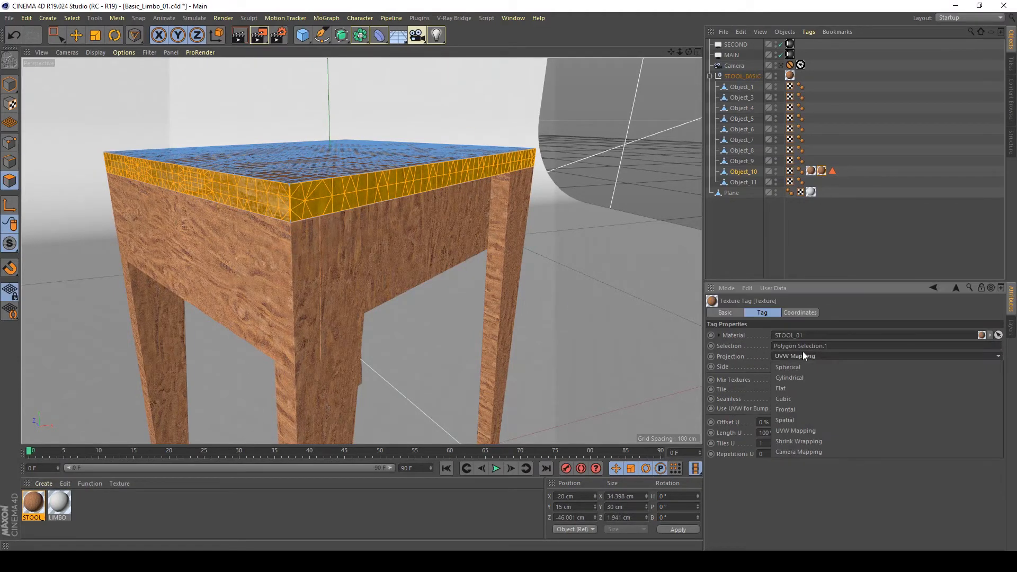
left_click(793, 399)
left_click(774, 444)
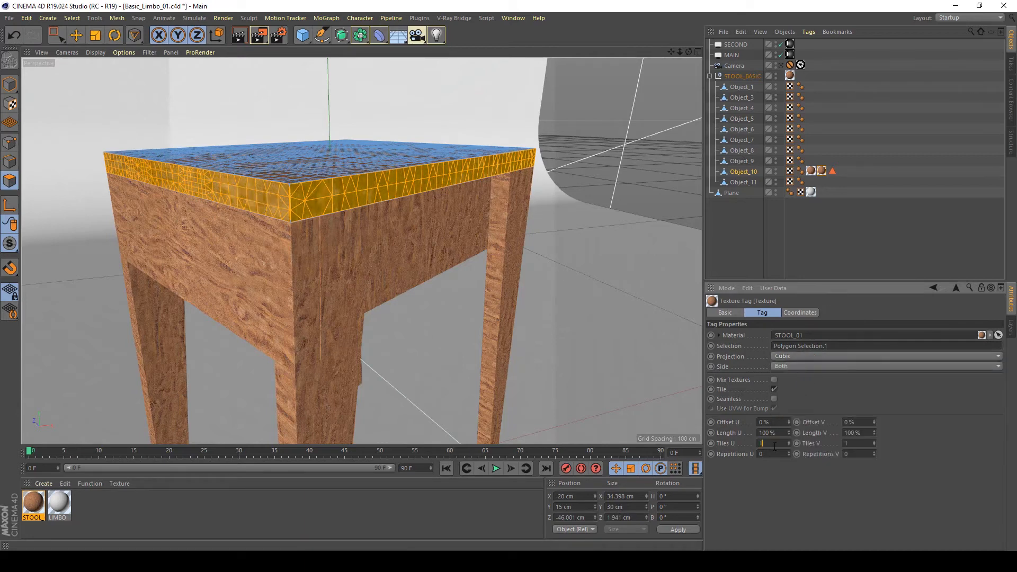
type("10")
key("Return")
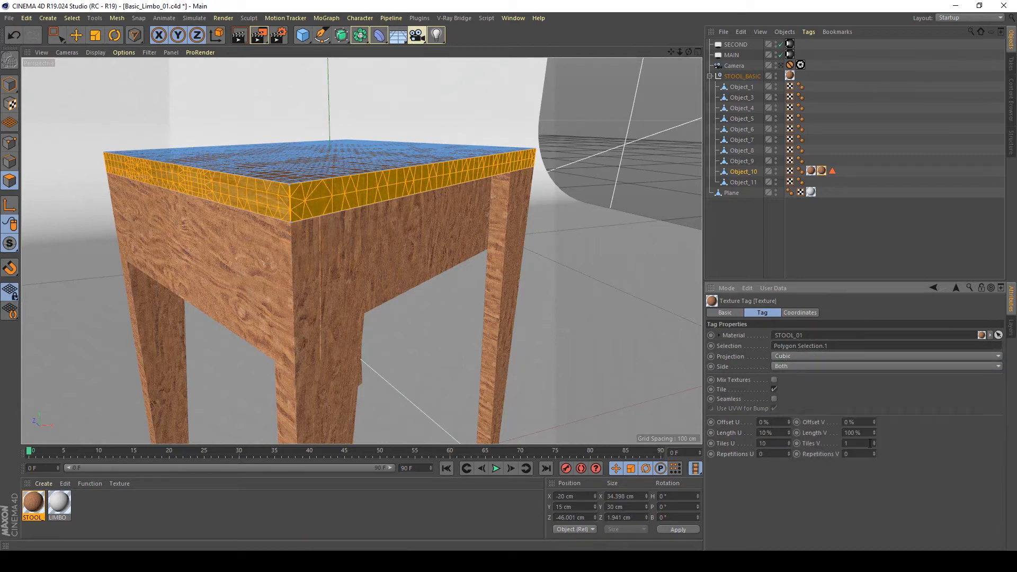
type("10")
key("Return")
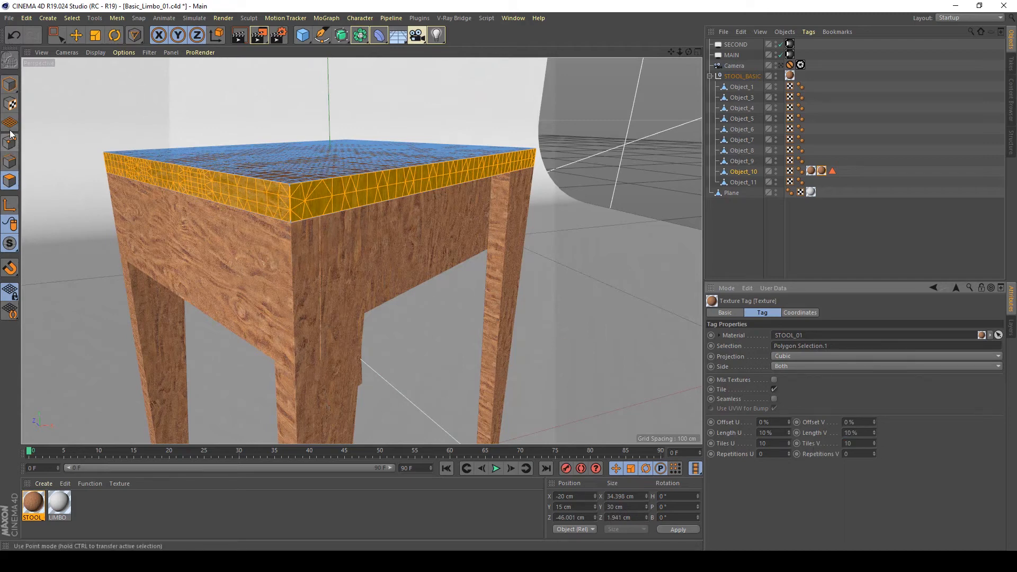
Step: Switch to Texture mode and rotate the seat edge's cubic texture projection to turn the wood grain direction
left_click(10, 104)
right_click(271, 196)
left_click(211, 199)
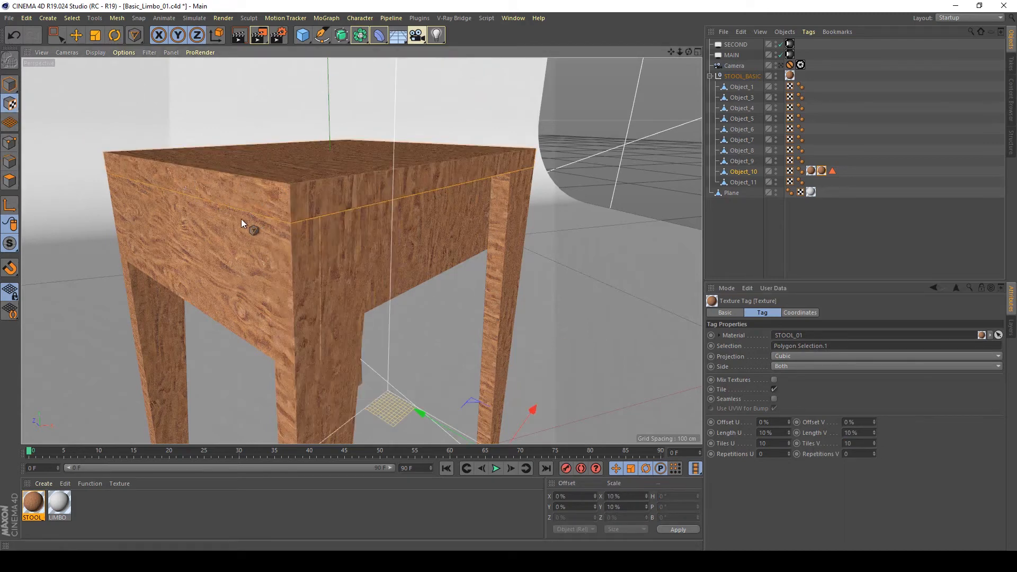
right_click_drag(213, 219, 299, 282, "alt")
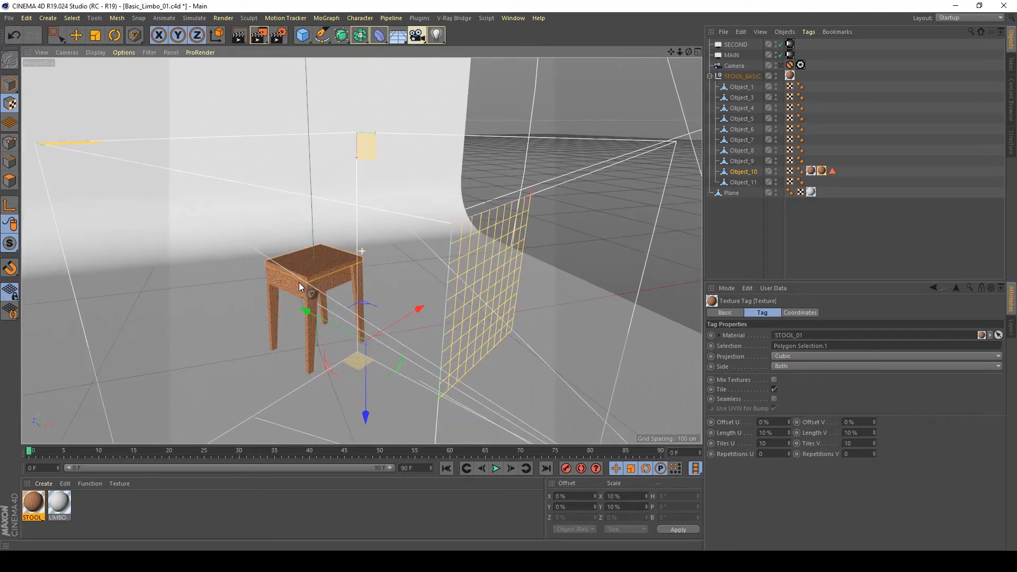
key("r")
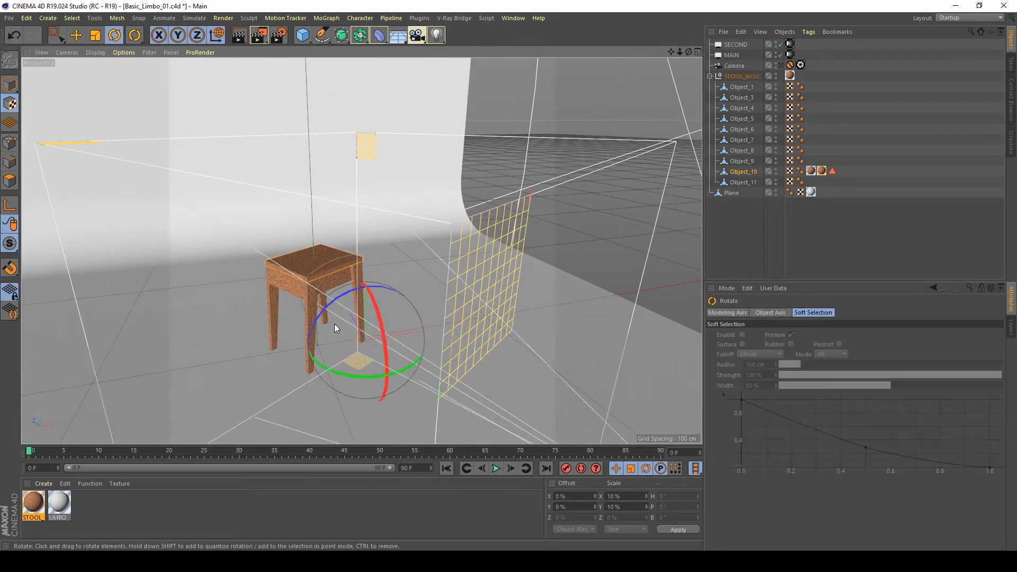
mouse_move(334, 323)
left_mouse_down()
mouse_move(373, 275)
mouse_move(402, 268)
left_mouse_up()
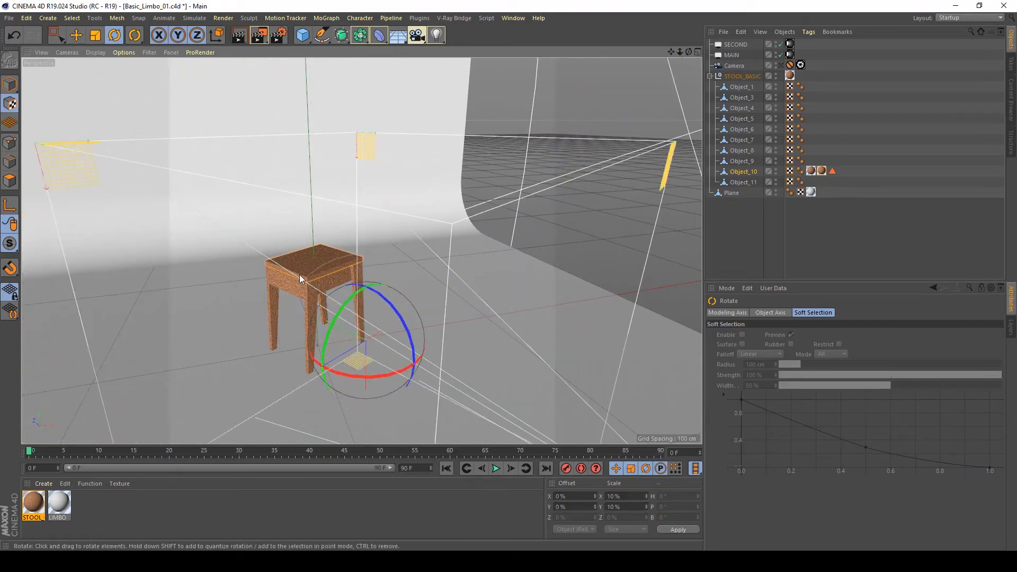
Step: Check the grain on the seat edge and set Tiles U of its polygon-selection texture tag to 30
right_click_drag(300, 275, 433, 275, "alt")
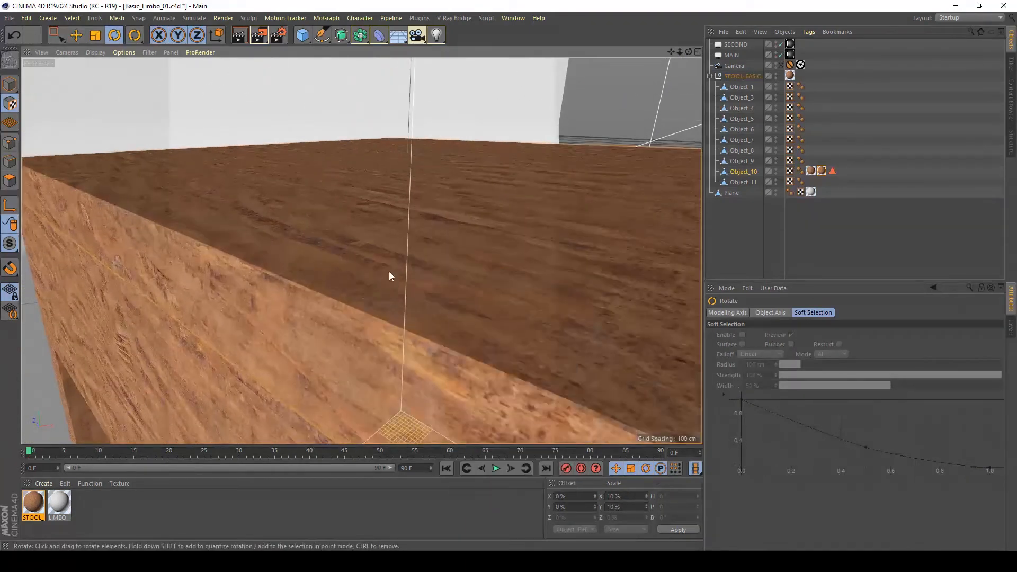
left_click_drag(387, 325, 383, 314, "alt")
right_click_drag(383, 314, 286, 320, "alt")
left_click_drag(462, 346, 174, 330, "alt")
left_click_drag(148, 336, 1, 339, "alt")
left_click_drag(463, 345, 457, 345, "alt")
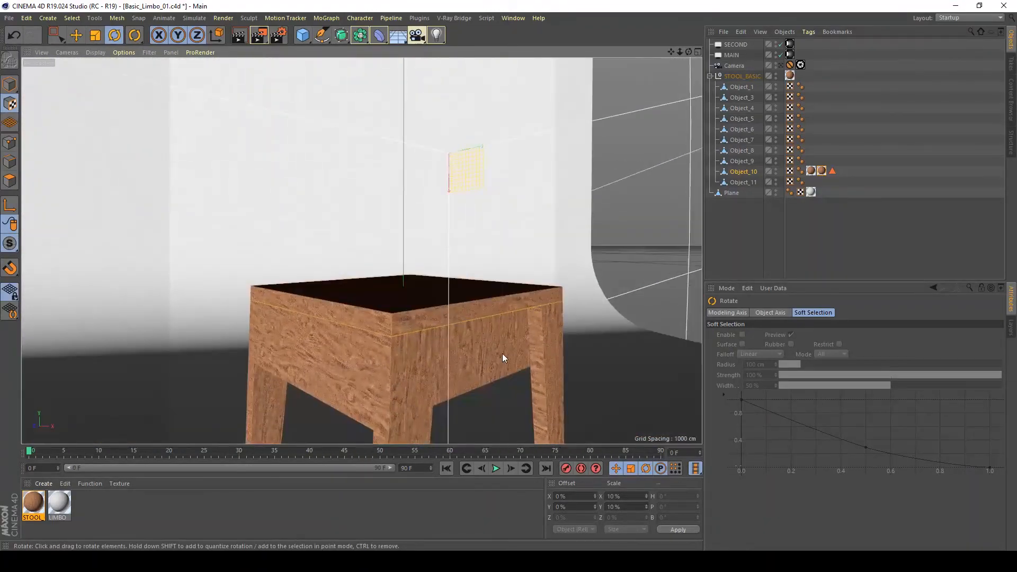
left_click(820, 170)
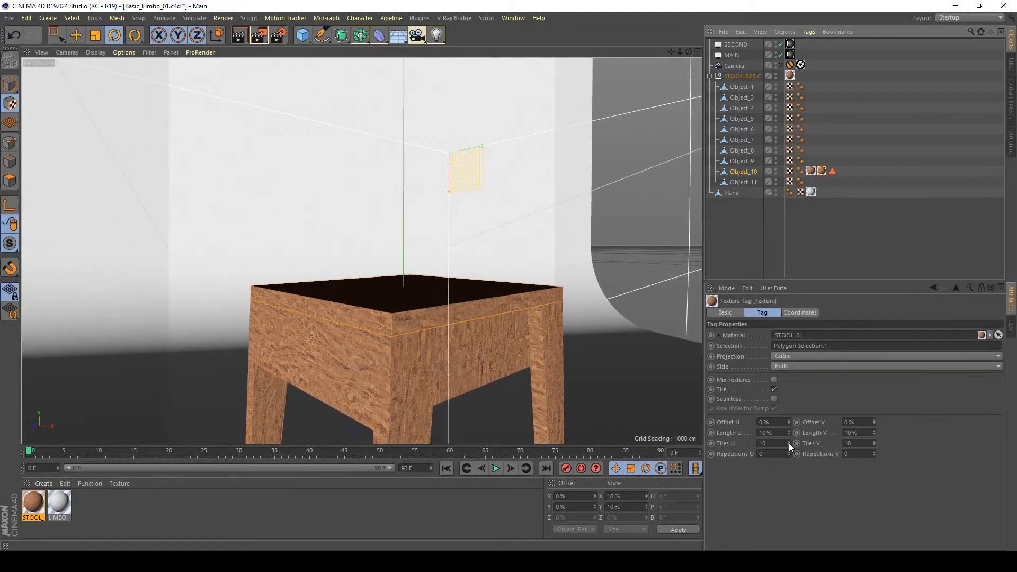
left_click_drag(789, 443, 789, 441)
key("ctrl+z")
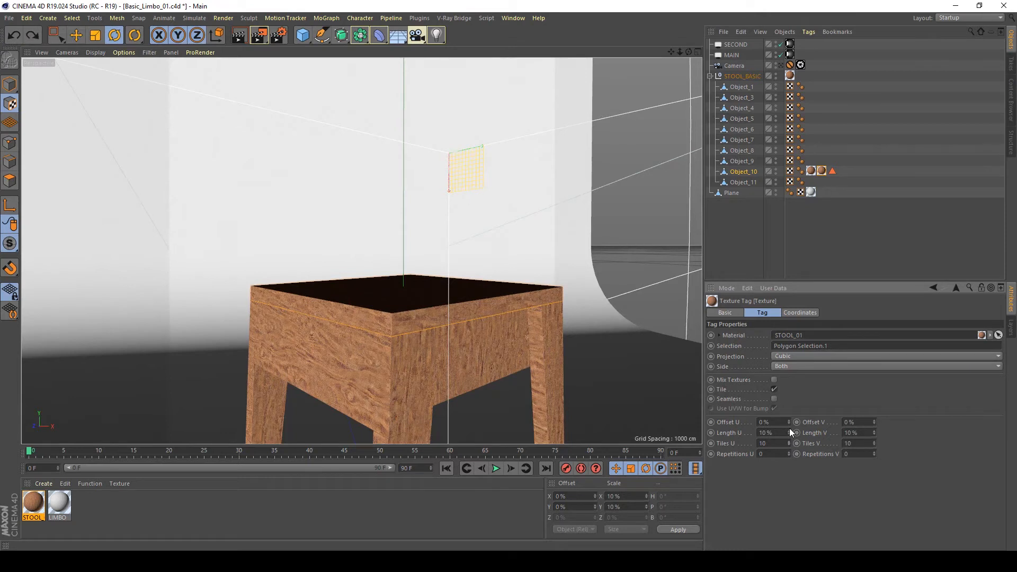
mouse_move(787, 446)
left_mouse_down()
mouse_move(788, 462)
mouse_move(788, 438)
left_mouse_up()
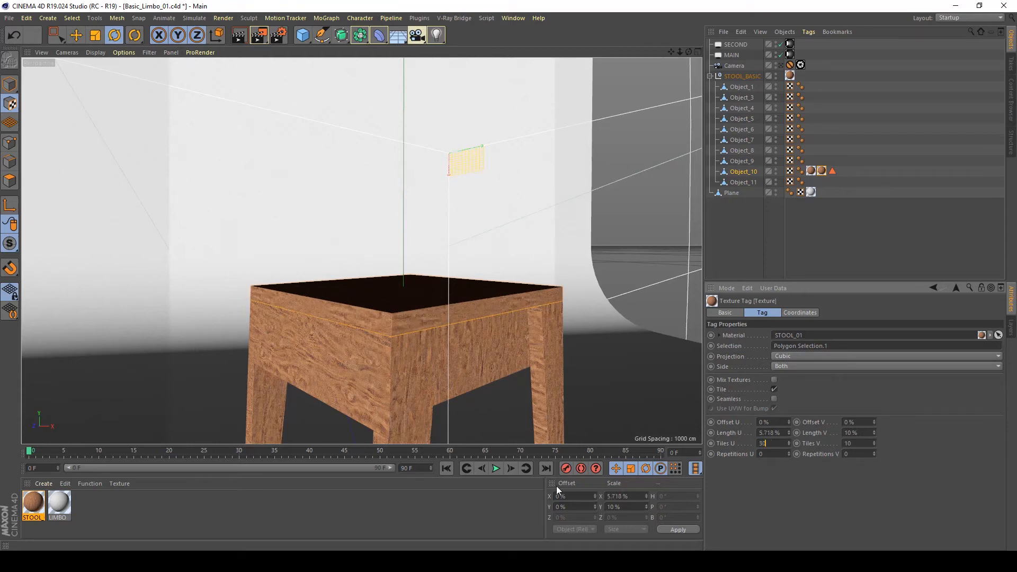
key("Return")
Step: Try Tiles U at 50 on the seat edge's texture tag, and settle on 80 for a finer grain
right_click_drag(405, 304, 430, 326, "alt")
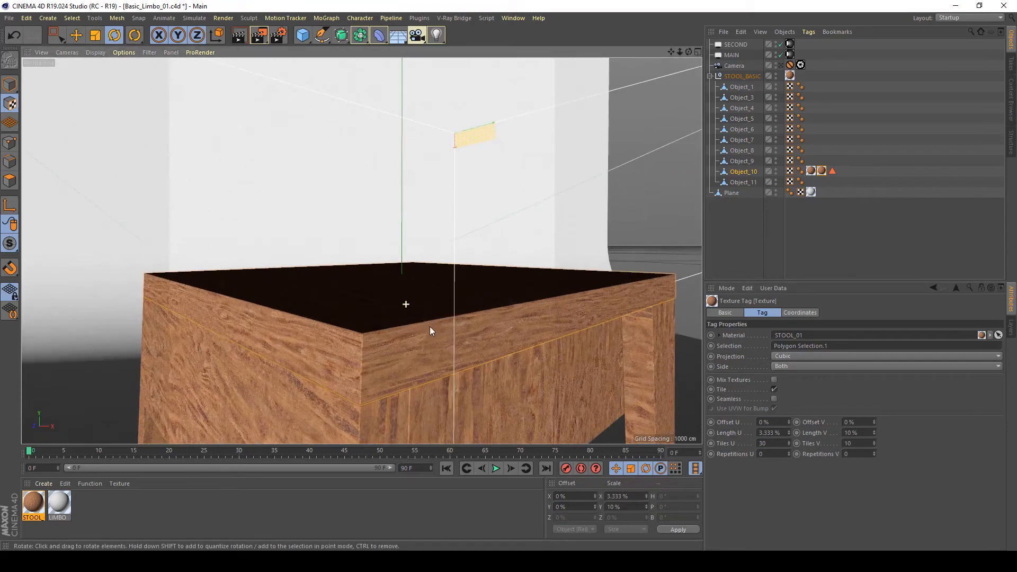
left_click_drag(433, 317, 423, 352, "alt")
right_click_drag(360, 250, 335, 294, "alt")
left_click_drag(439, 362, 583, 403, "alt")
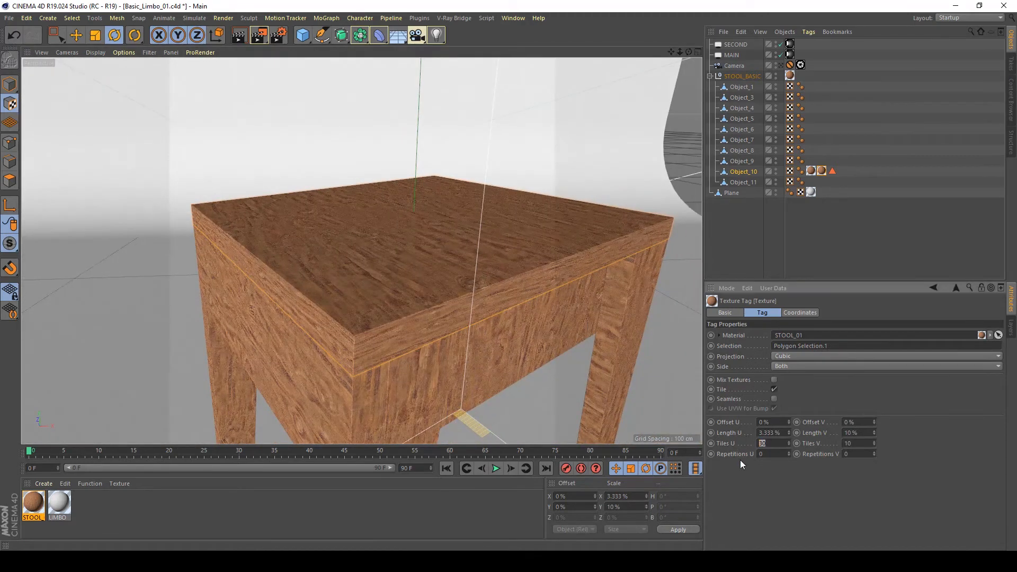
type("50")
key("Return")
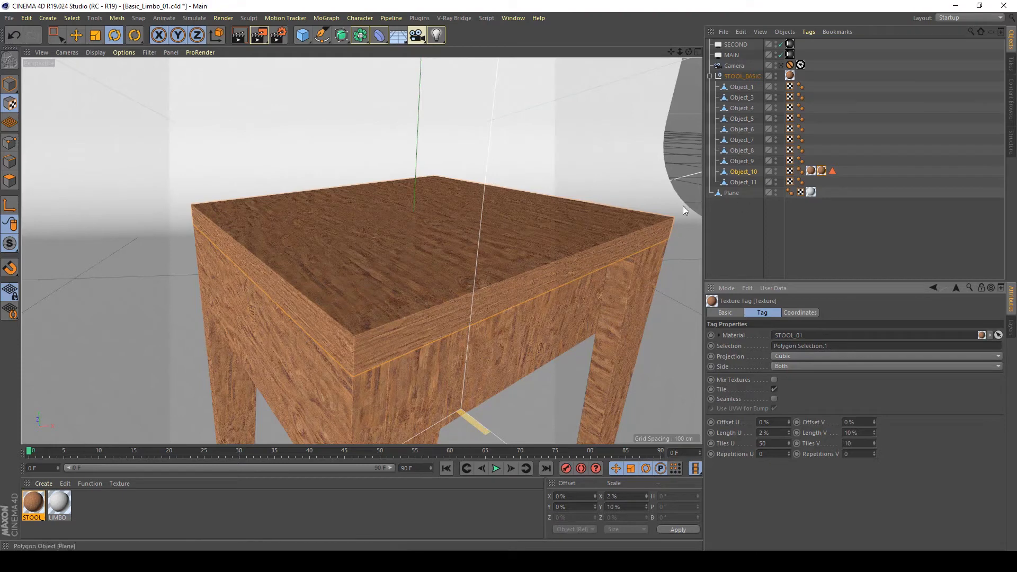
left_click(785, 443)
type("80")
key("Return")
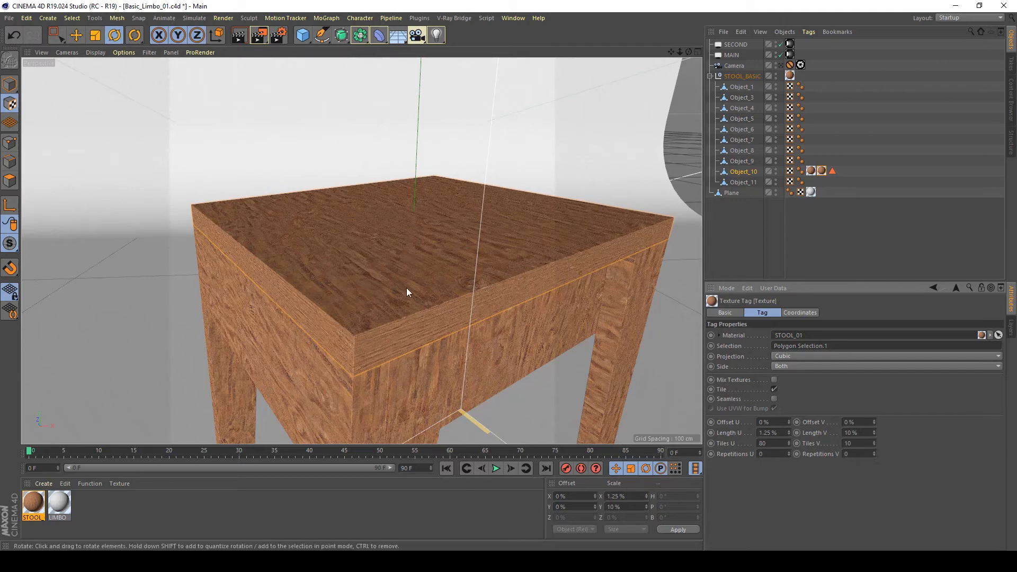
Step: Duplicate the STOOL_01 material and rename the copy STOOL_01_INNER
scroll(407, 288, "down", 2)
left_click_drag(31, 509, 26, 508, "ctrl")
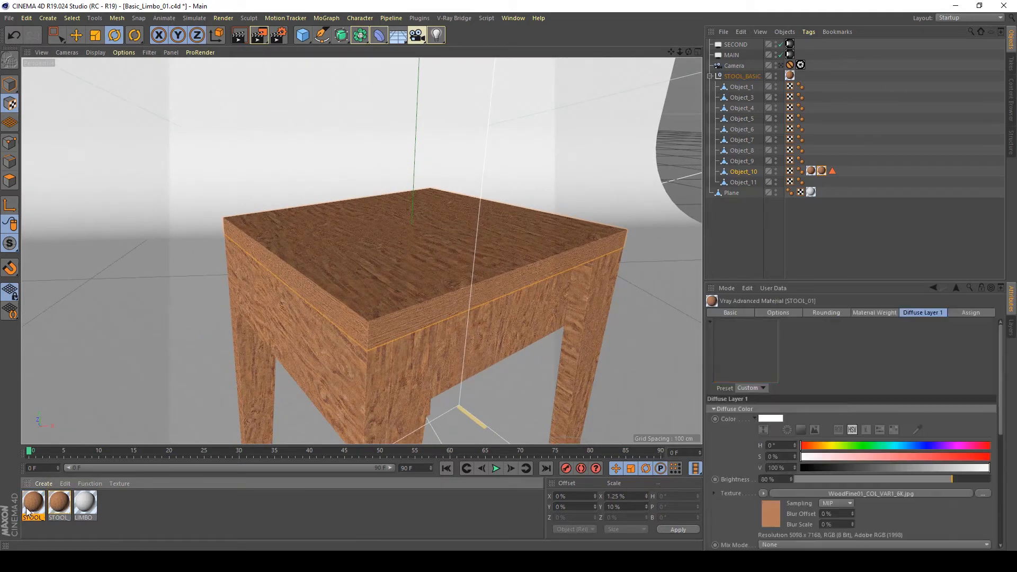
double_click(29, 509)
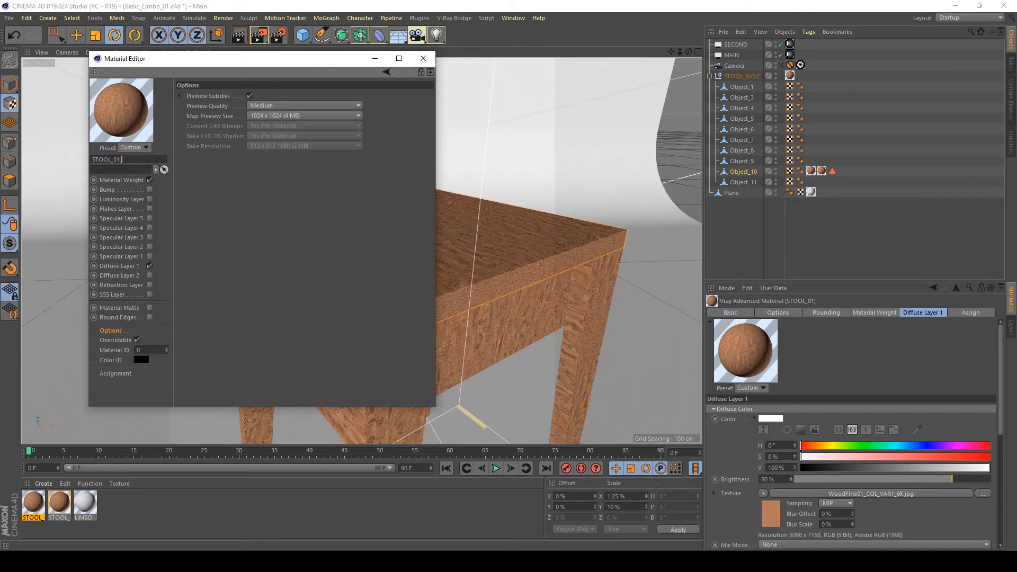
type("R")
key("Return")
Step: Wrap the Diffuse Layer 1 texture of STOOL_01_INNER in a Filter shader and open the filter's settings
left_click(119, 266)
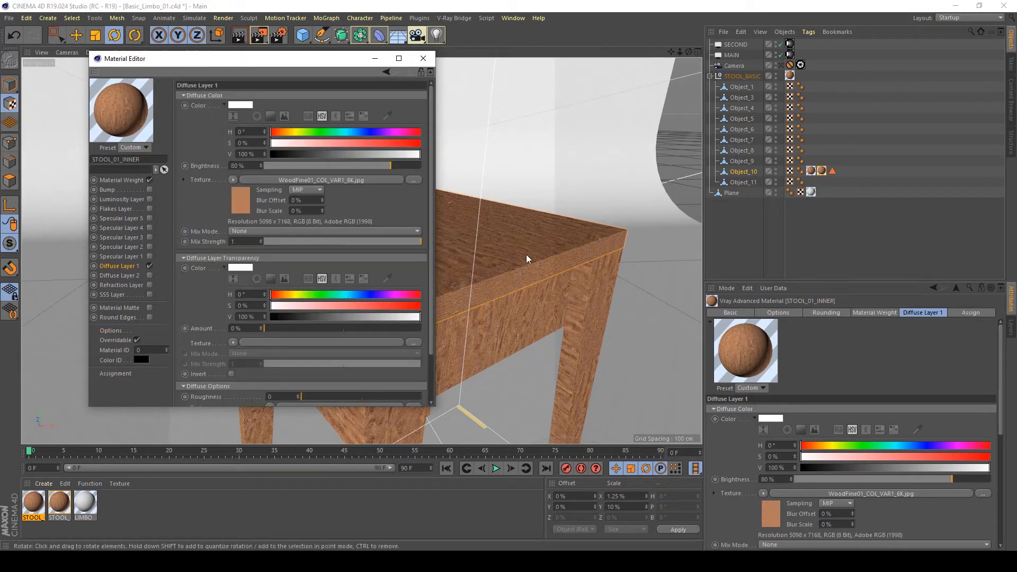
left_click(233, 181)
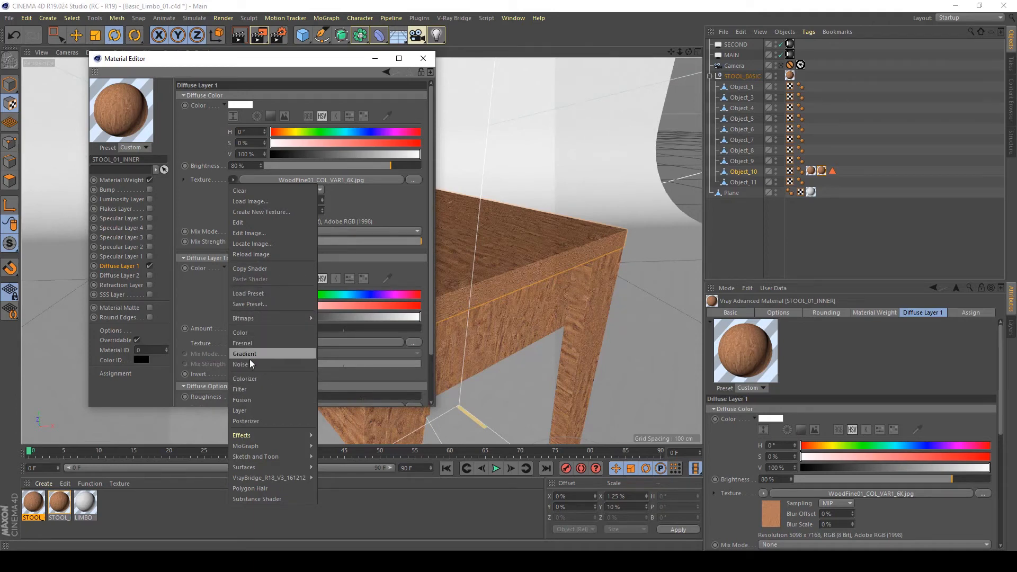
left_click(243, 391)
left_click(241, 198)
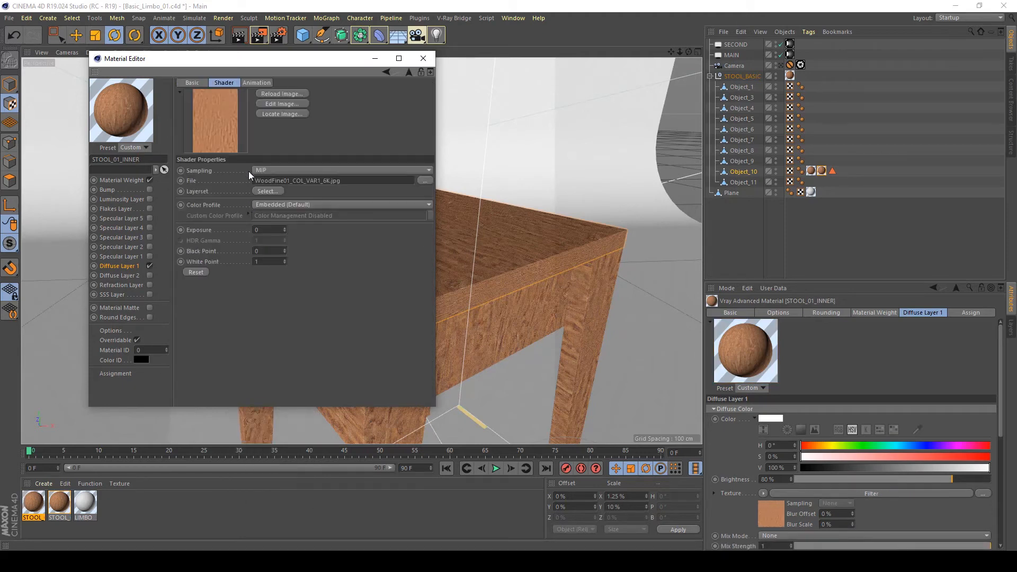
left_click(408, 72)
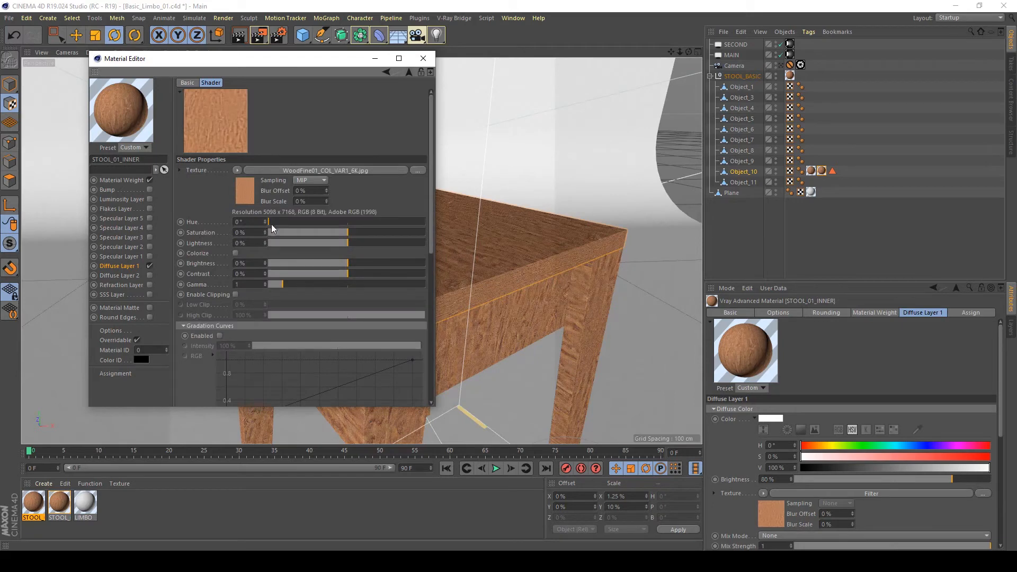
Step: Darken the filtered wood texture with Saturation -13%, Lightness -60% and Contrast 11%, keeping Hue at 0° after trying other hues
left_click_drag(279, 224, 423, 223)
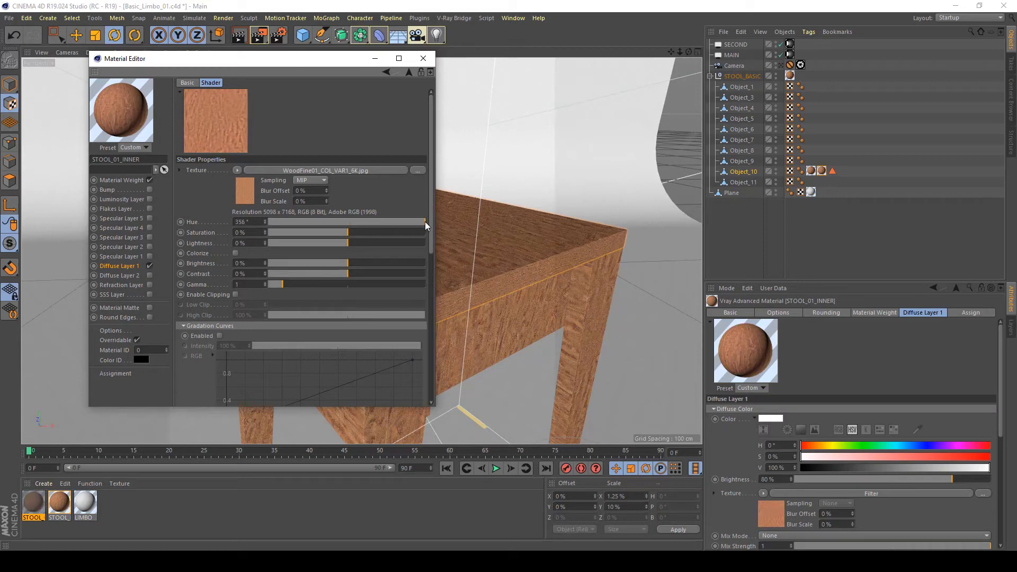
left_click_drag(429, 227, 138, 221)
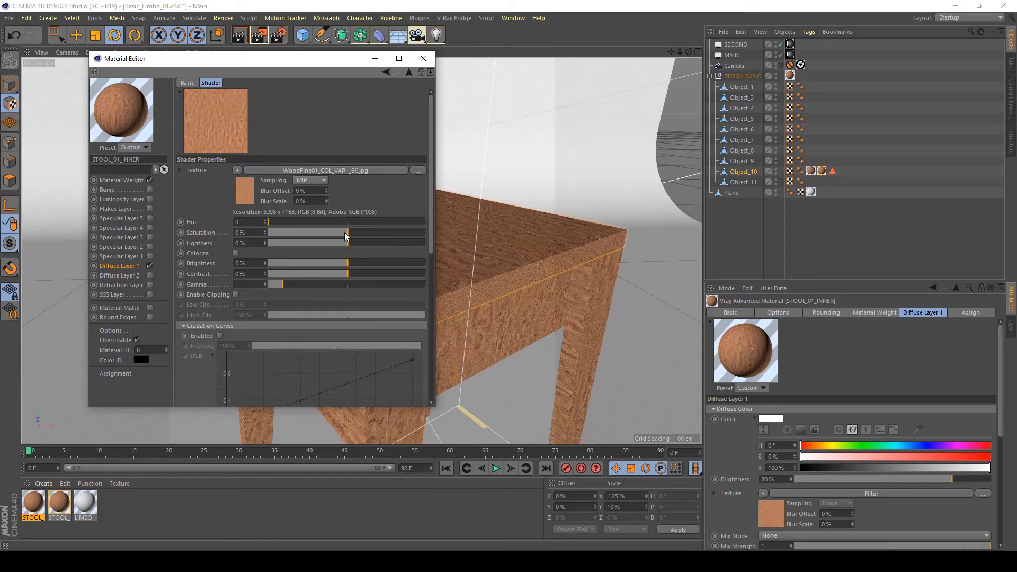
left_click_drag(364, 238, 319, 241)
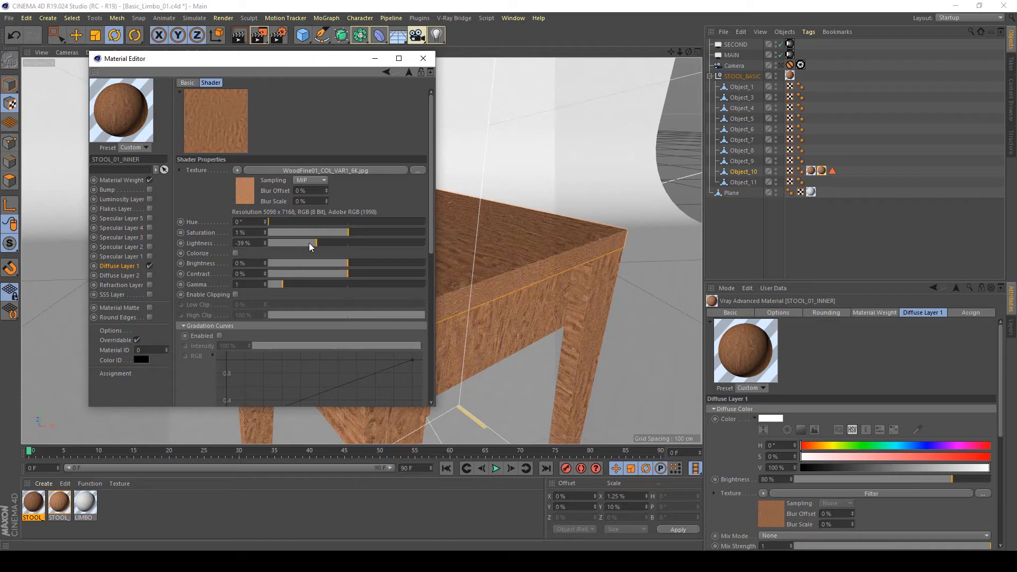
left_click_drag(307, 243, 300, 243)
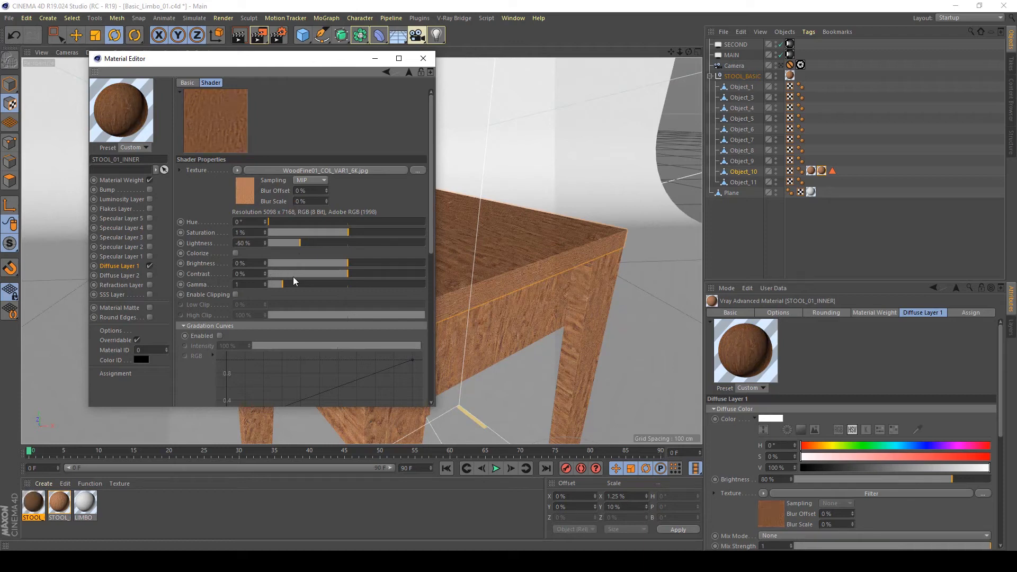
left_click_drag(353, 275, 370, 279)
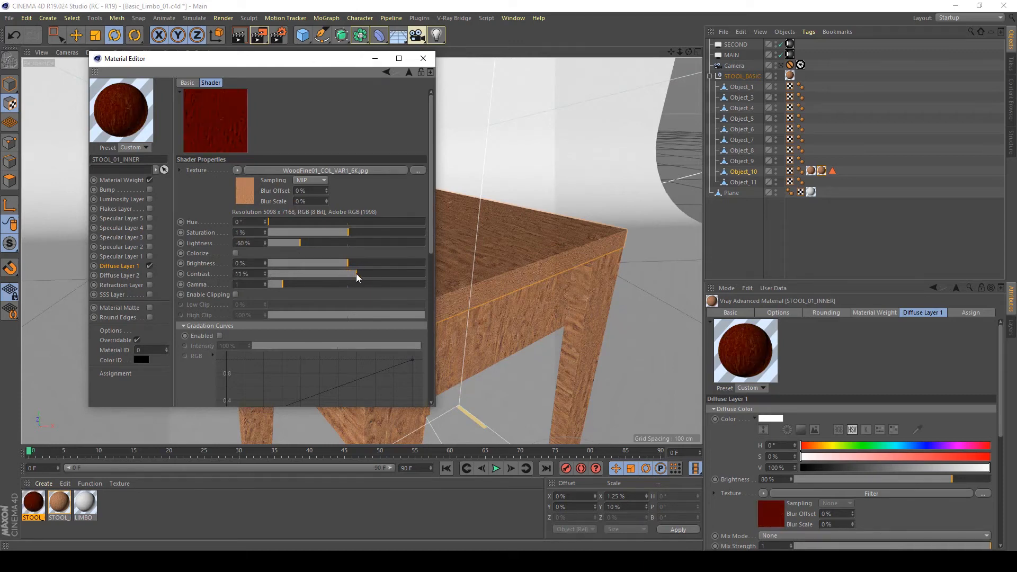
mouse_move(335, 237)
left_mouse_down()
mouse_move(320, 234)
mouse_move(333, 238)
left_mouse_up()
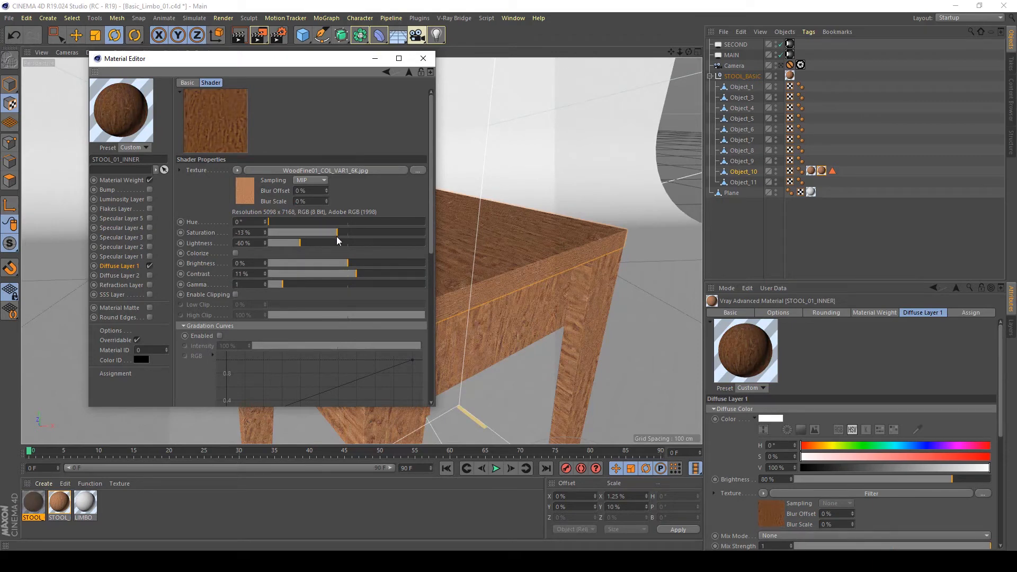
Step: Assign the STOOL_01_INNER material to the seat edge's texture tag on Object_10 and check the stool's look
left_click(424, 59)
mouse_move(28, 505)
left_mouse_down()
mouse_move(371, 264)
mouse_move(820, 173)
left_mouse_up()
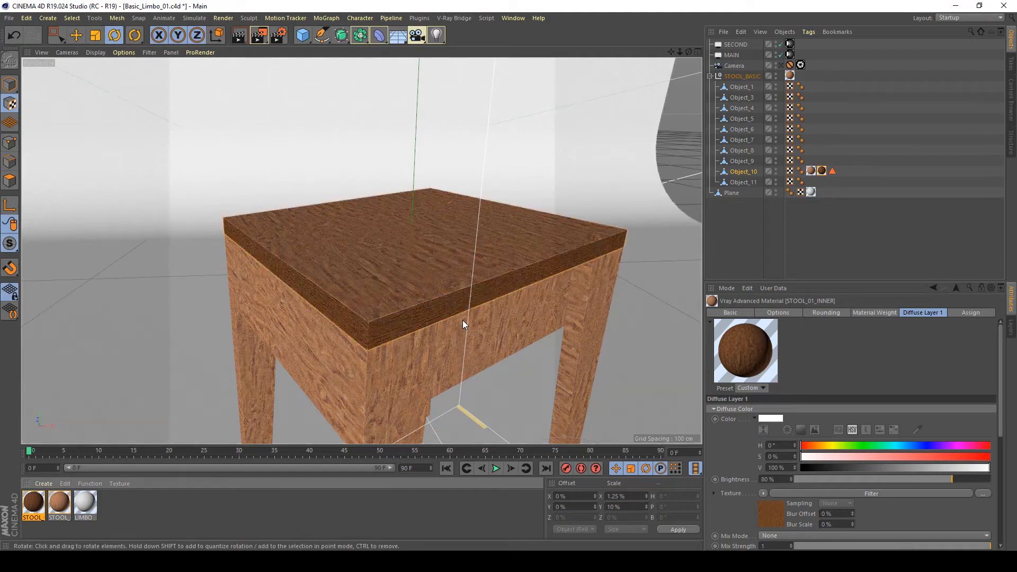
left_click(605, 297)
left_click_drag(605, 297, 427, 233, "alt")
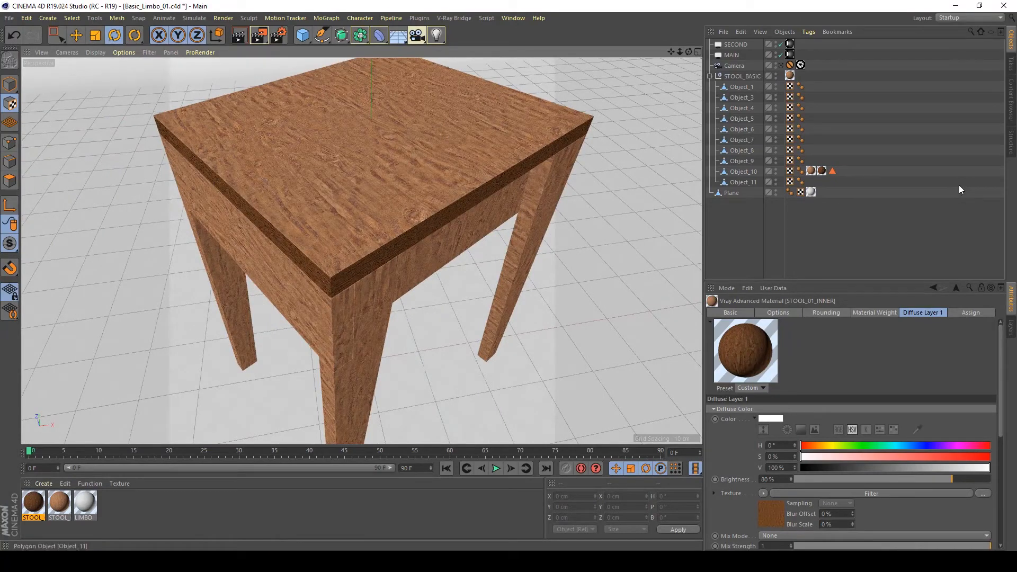
right_click_drag(354, 206, 294, 206, "alt")
left_click_drag(294, 207, 299, 180, "alt")
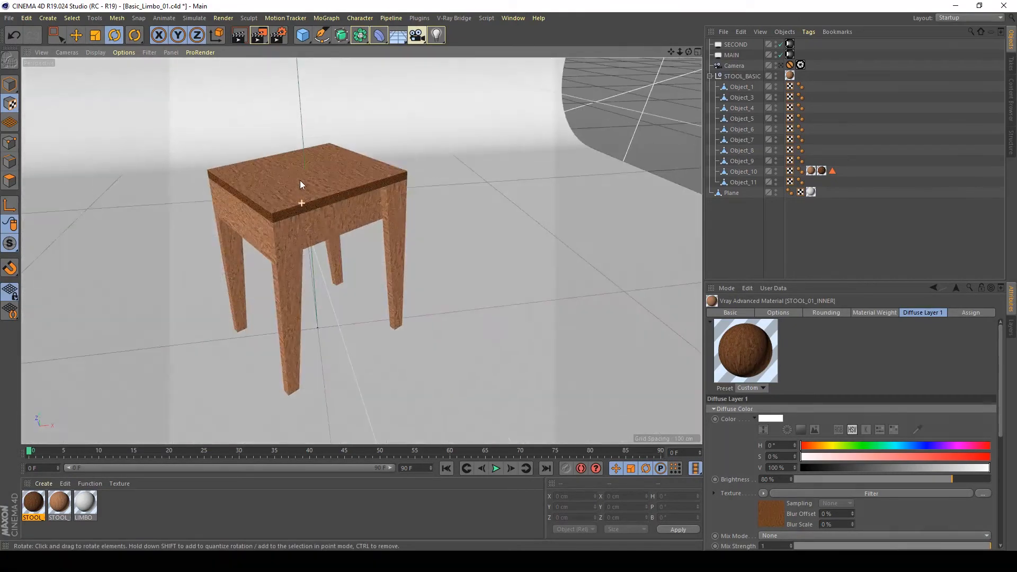
Step: Delete the STOOL_01 texture tag from STOOL_BASIC and hide the whole stool except the leg Object_1
right_click_drag(300, 181, 329, 174, "alt")
left_click_drag(388, 220, 380, 186, "alt")
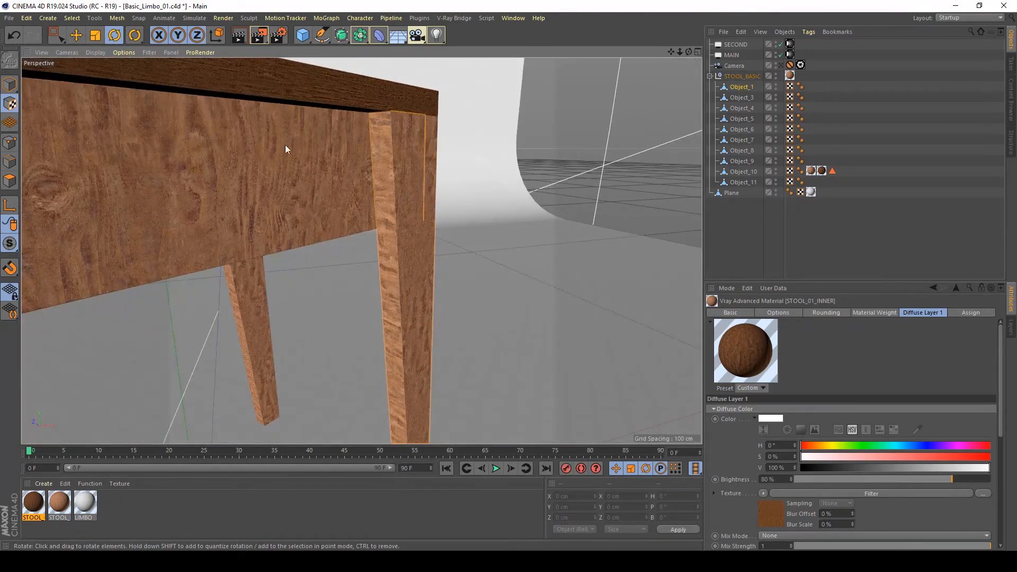
left_click(793, 78)
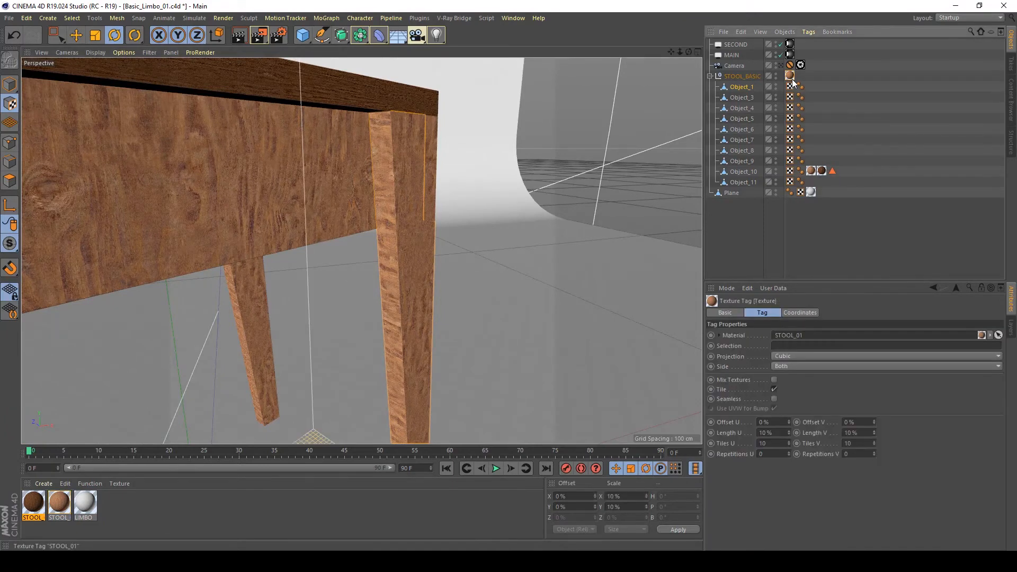
key("Delete")
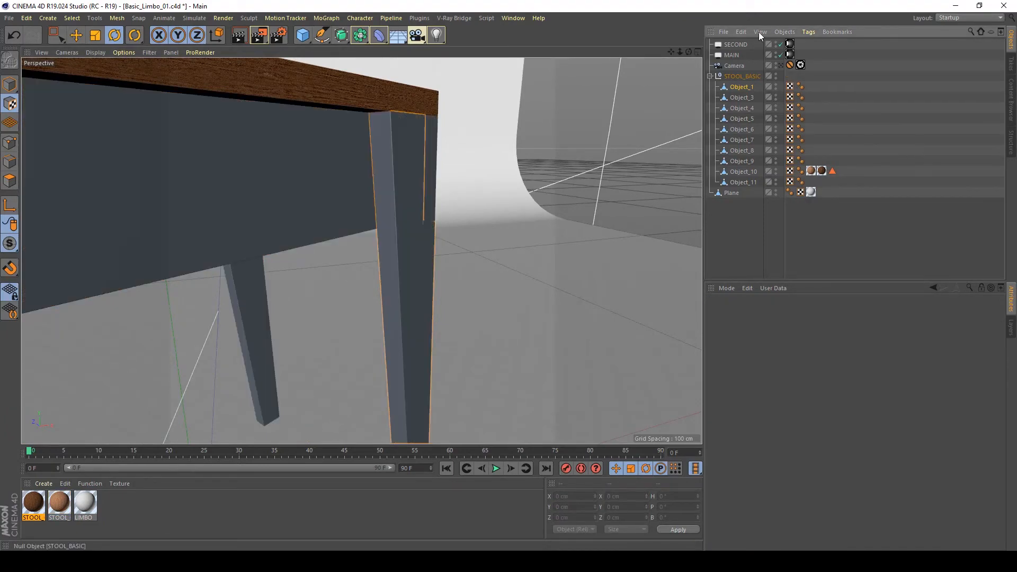
left_click(775, 75)
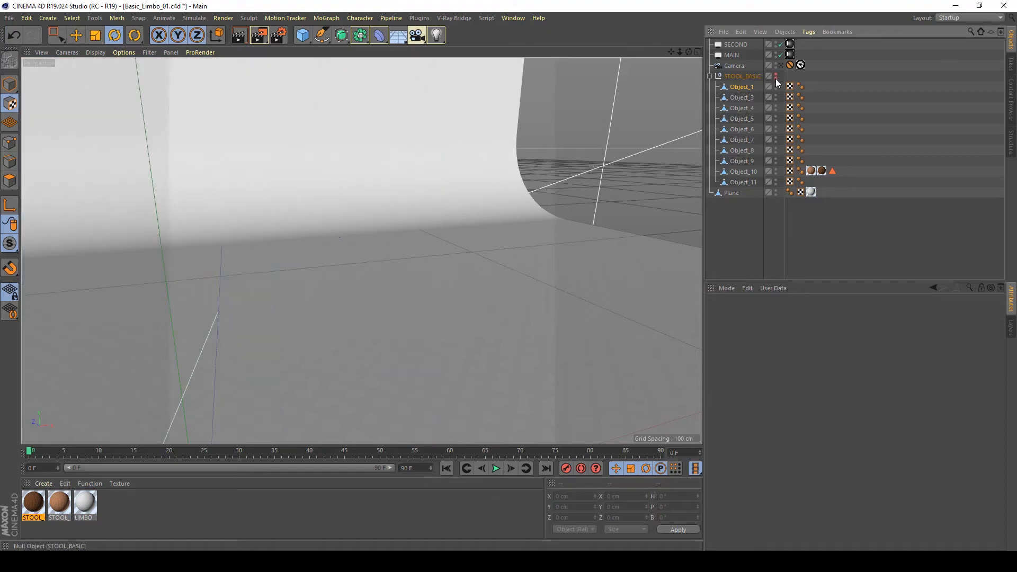
left_click_drag(397, 227, 398, 242, "alt")
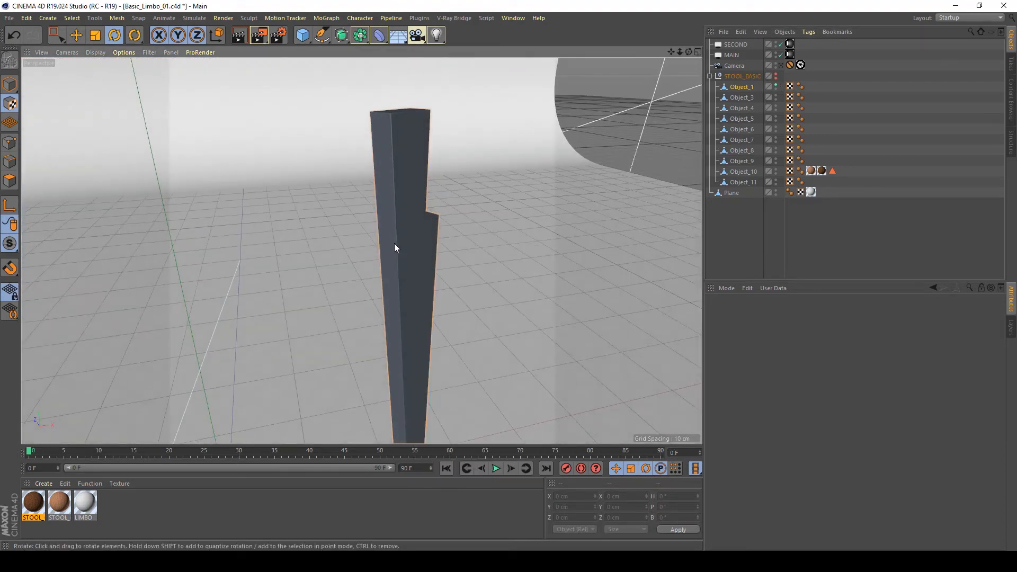
Step: Switch to Polygons mode and select all polygons of the leg's notched side face
right_click_drag(393, 243, 393, 170, "alt")
middle_click_drag(392, 170, 383, 136, "alt")
left_click_drag(383, 136, 367, 173, "alt")
mouse_move(400, 152)
right_mouse_down("alt")
mouse_move(440, 141)
mouse_move(408, 160)
right_mouse_up("alt")
left_click(10, 181)
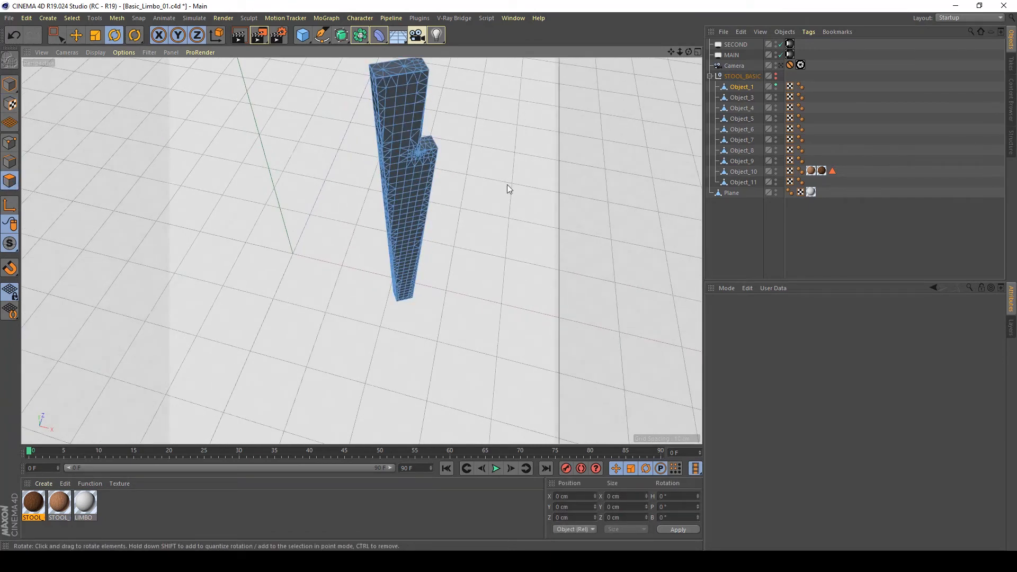
right_click_drag(402, 90, 436, 95, "alt")
double_click(437, 95)
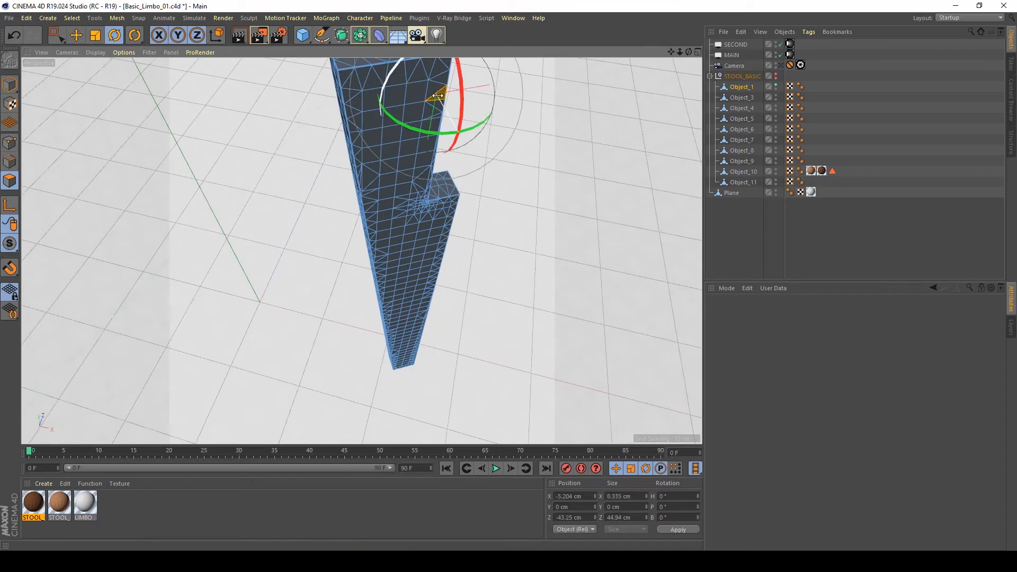
Step: Add the narrow bevel strip along the upper end of the leg's notched face to the polygon selection
middle_click_drag(399, 119, 405, 178, "alt")
right_click_drag(404, 180, 469, 168, "alt")
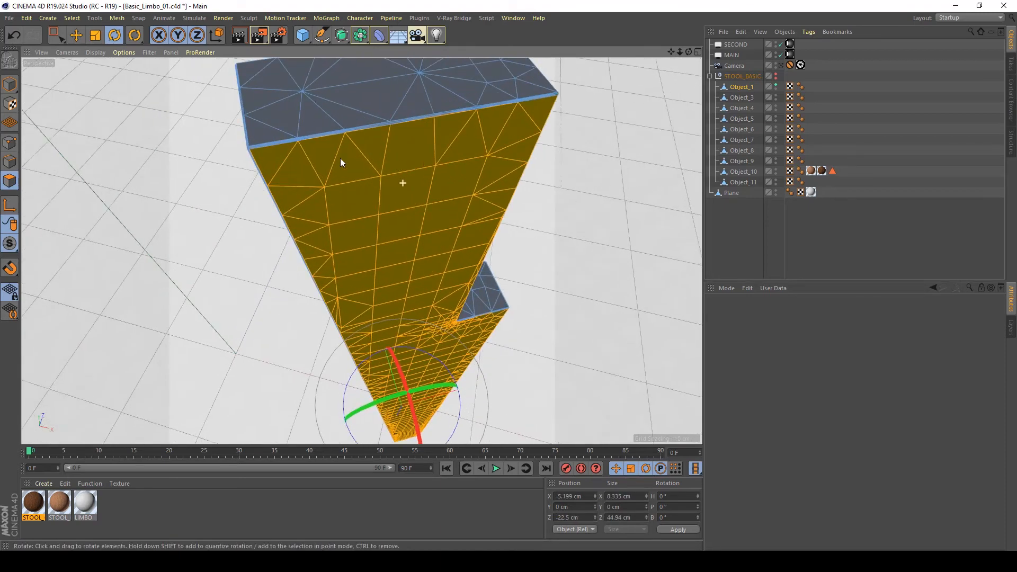
middle_click_drag(258, 154, 348, 188, "alt")
right_click_drag(346, 177, 401, 178, "alt")
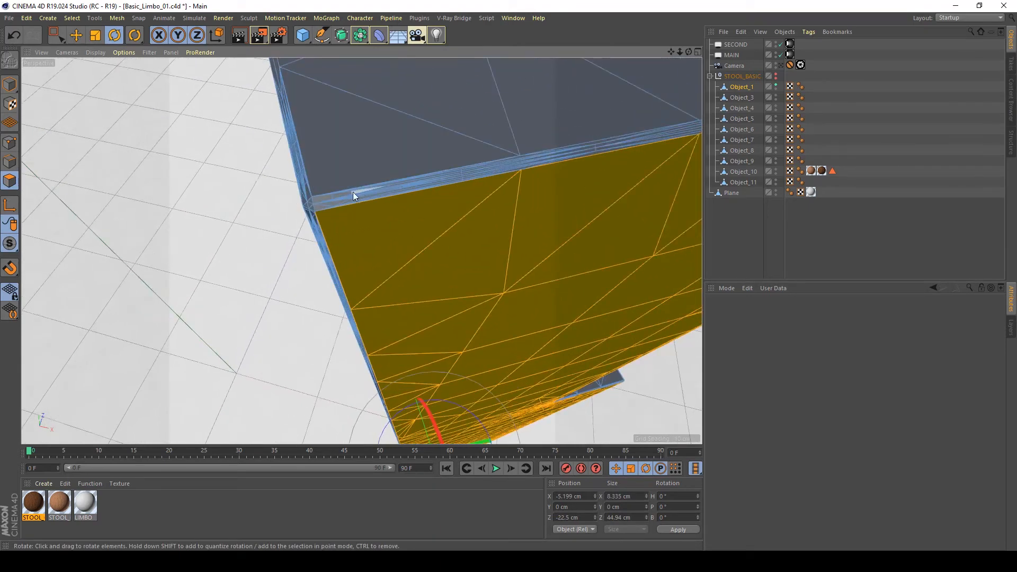
left_click(353, 198, "shift")
left_click(352, 198, "shift")
Step: Extend the selection with the bevel strips along the notched face's full-length edge and its edge above the notch
left_click_drag(353, 198, 313, 199, "alt")
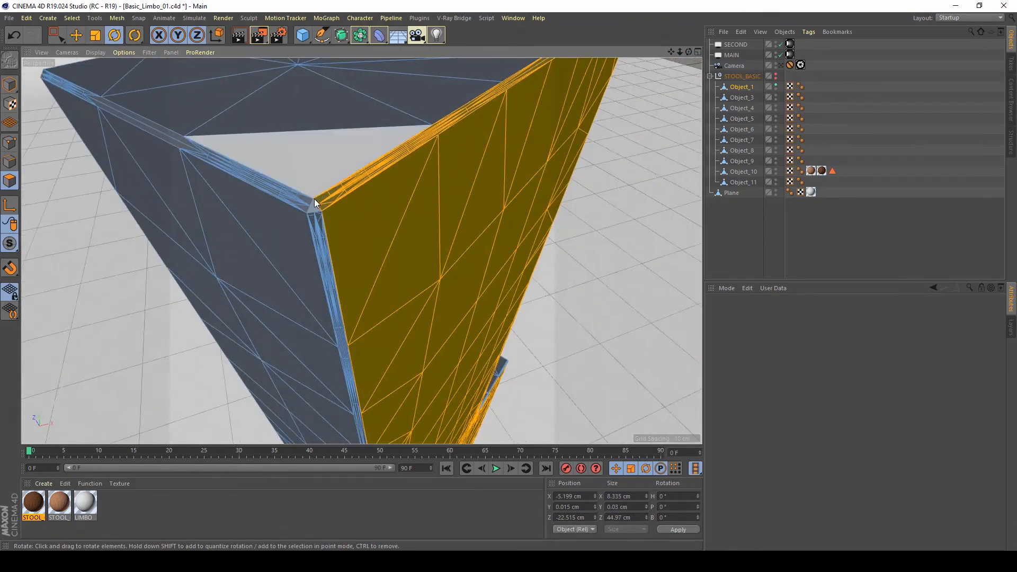
left_click(317, 231, "shift")
left_click_drag(417, 225, 338, 197, "alt")
left_click_drag(361, 249, 183, 169, "alt")
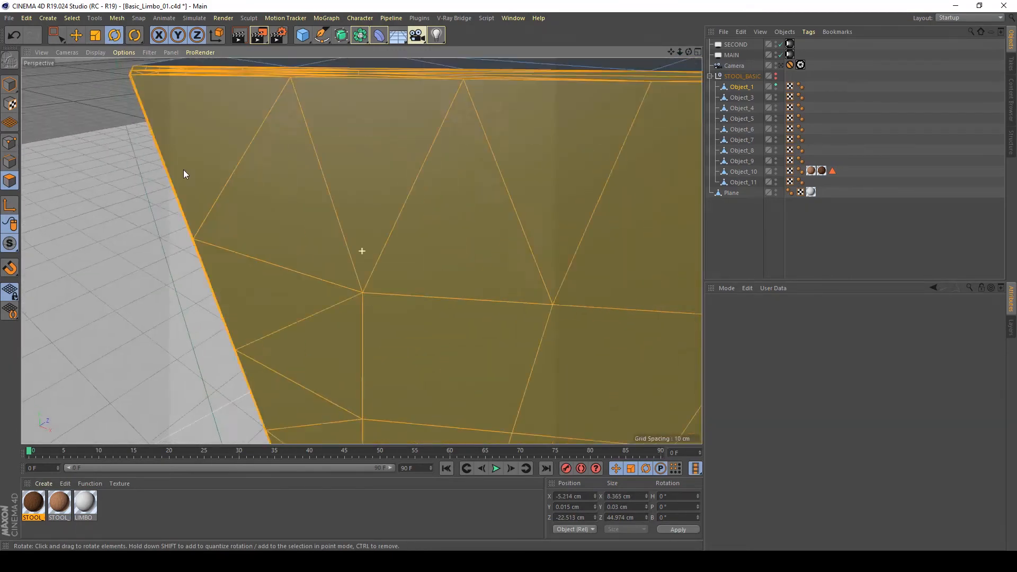
left_click_drag(420, 227, 323, 222, "alt")
right_click_drag(353, 224, 470, 208, "alt")
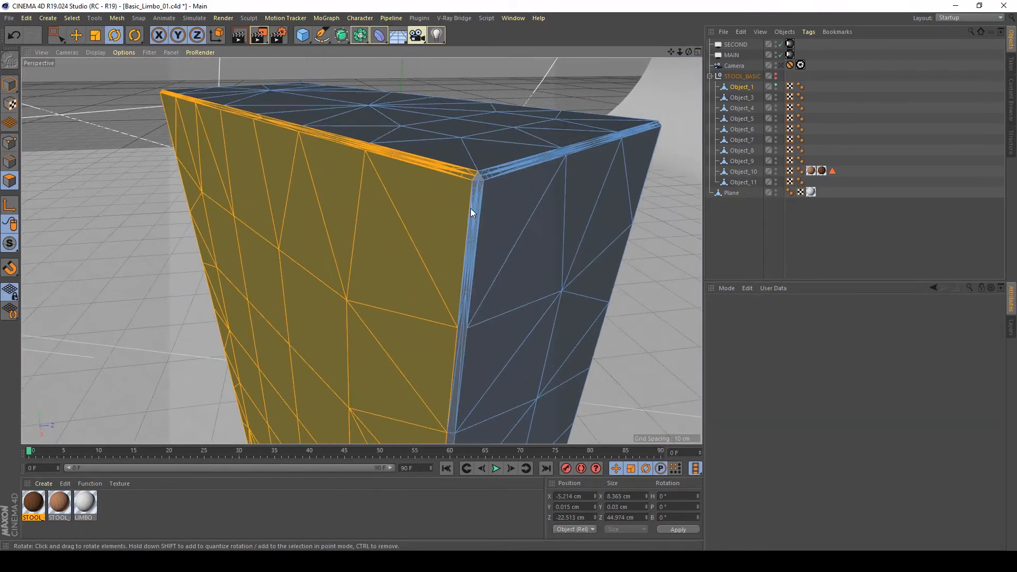
left_click(470, 208, "shift")
Step: Add the bevel strip along the horizontal ledge of the leg's notch to the polygon selection
left_click_drag(486, 262, 473, 278, "alt")
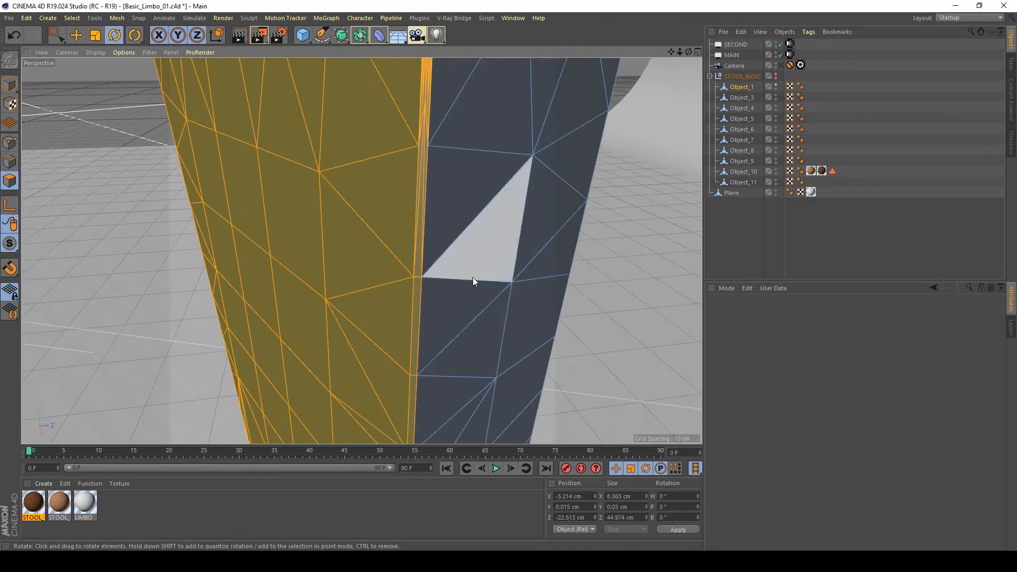
right_click_drag(472, 277, 446, 329, "alt")
left_click_drag(445, 329, 455, 262, "alt")
right_click_drag(456, 265, 532, 267, "alt")
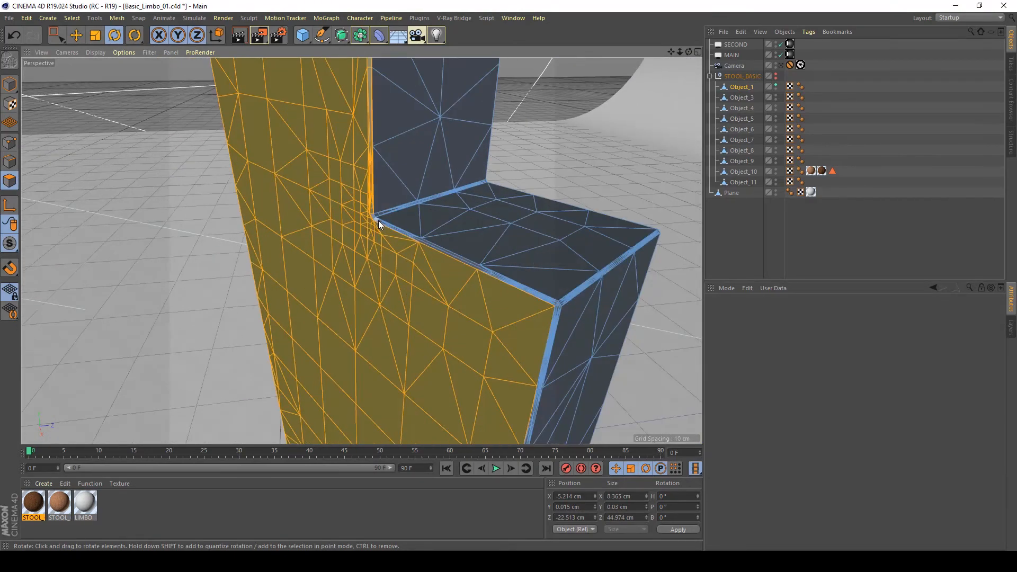
scroll(388, 214, "up", 3)
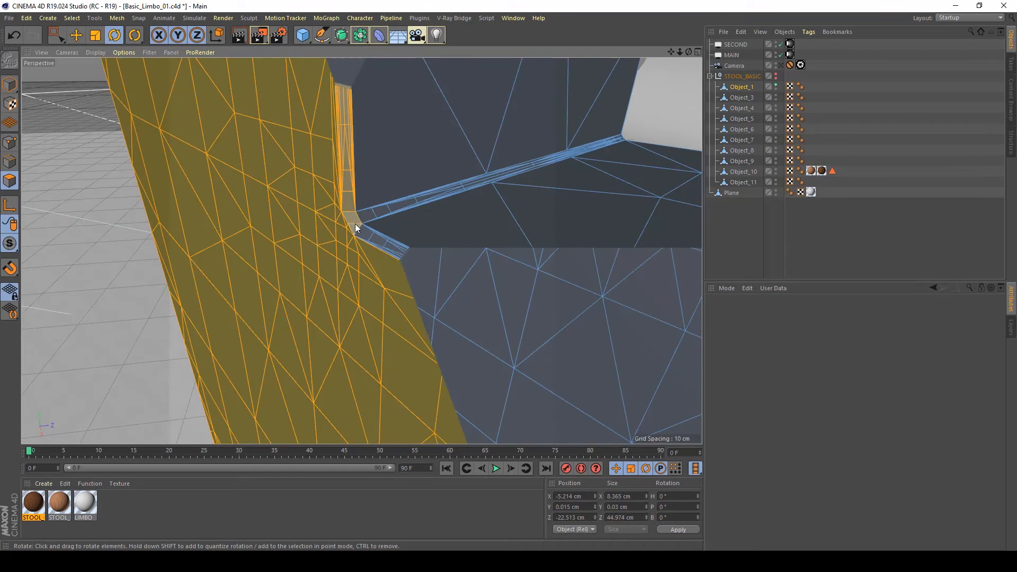
double_click(370, 234, "shift")
Step: Add the bevel strip along the leg's long outer edge below the notch to the polygon selection
scroll(345, 234, "down", 3)
middle_click_drag(426, 285, 419, 232, "alt")
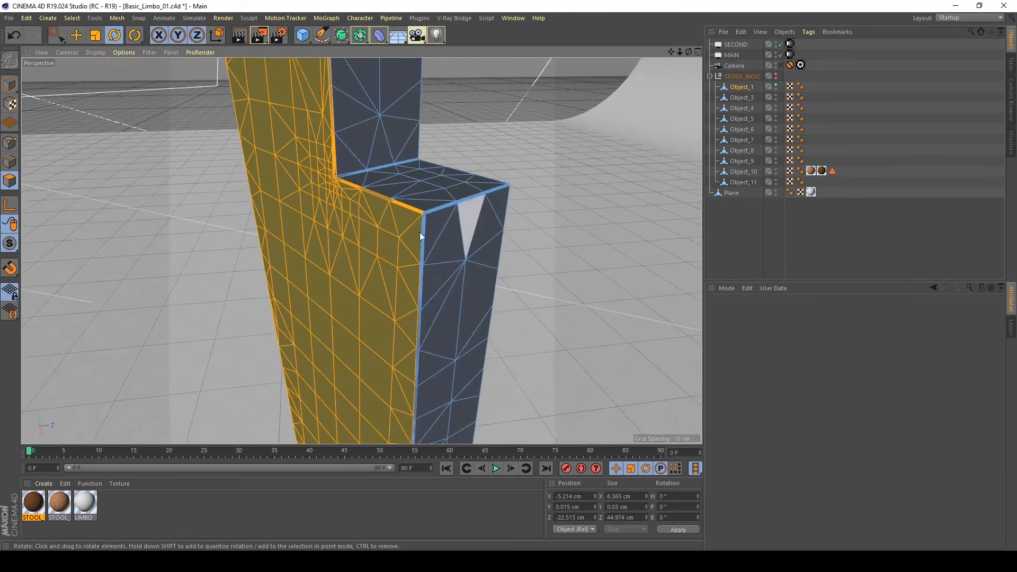
scroll(445, 206, "up", 4)
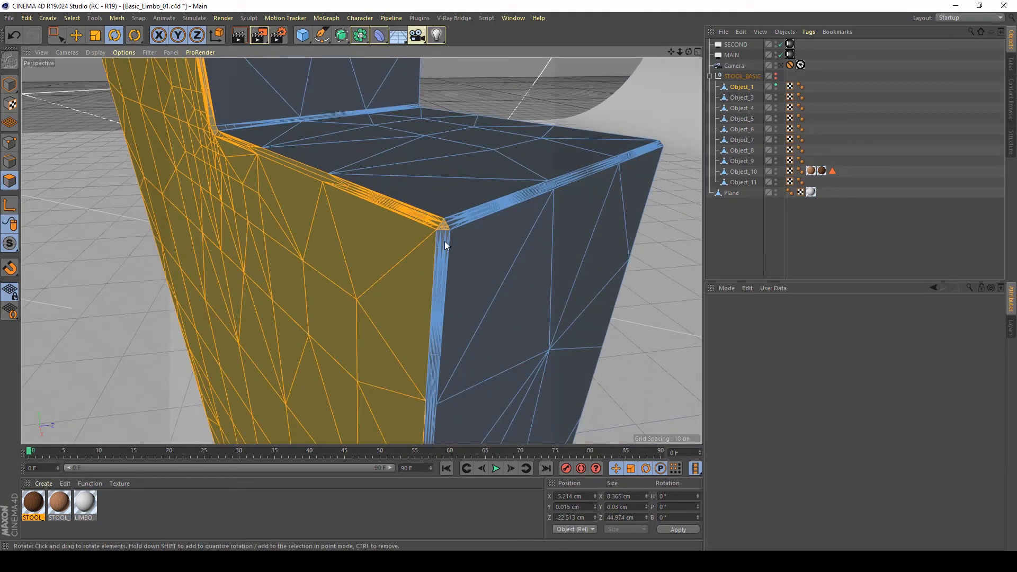
double_click(444, 241, "shift")
Step: Add the bevel strip along the foot of the leg's notched face to the selection and check its corners
scroll(444, 241, "down", 4)
scroll(380, 262, "down", 2)
middle_click_drag(380, 262, 422, 203, "alt")
left_click_drag(429, 282, 435, 297, "alt")
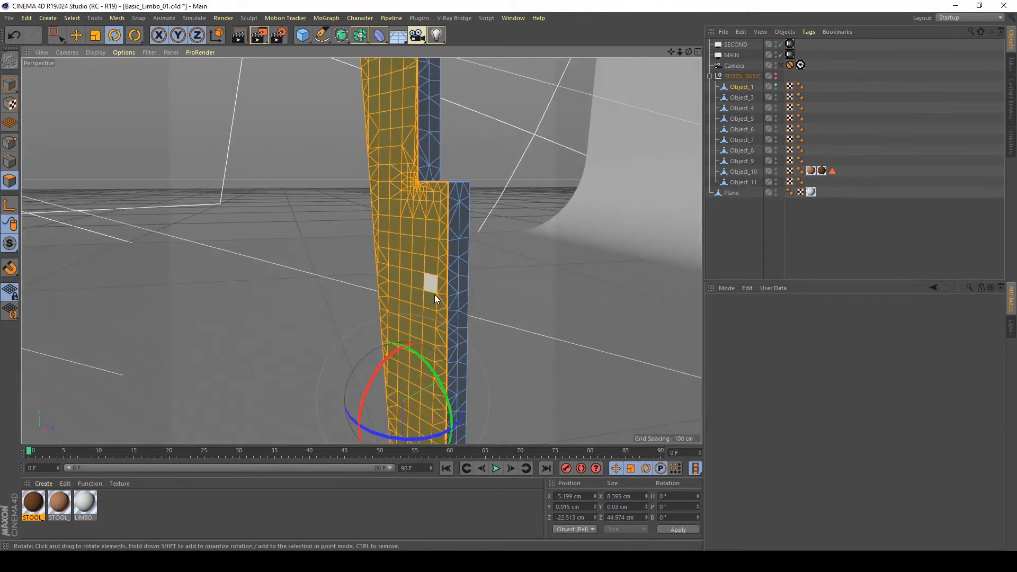
middle_click_drag(440, 344, 444, 182, "alt")
middle_click_drag(459, 217, 467, 53, "alt")
left_click_drag(453, 323, 453, 282, "alt")
right_click_drag(439, 408, 521, 413, "alt")
middle_click_drag(465, 363, 424, 272, "alt")
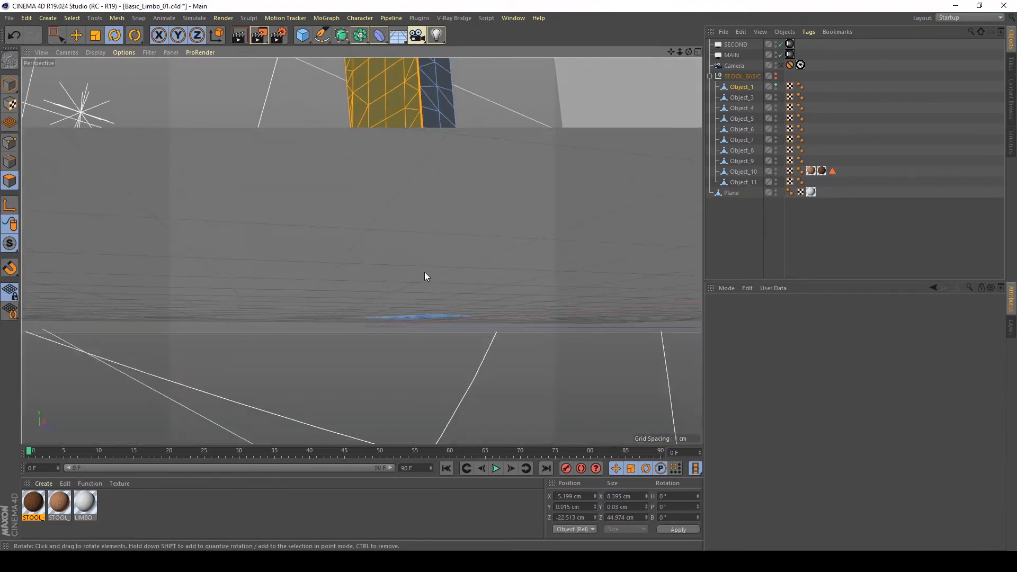
right_click_drag(429, 325, 465, 316, "alt")
left_click_drag(396, 249, 395, 291, "alt")
mouse_move(385, 224)
left_mouse_down("alt")
mouse_move(419, 226)
mouse_move(393, 237)
left_mouse_up("alt")
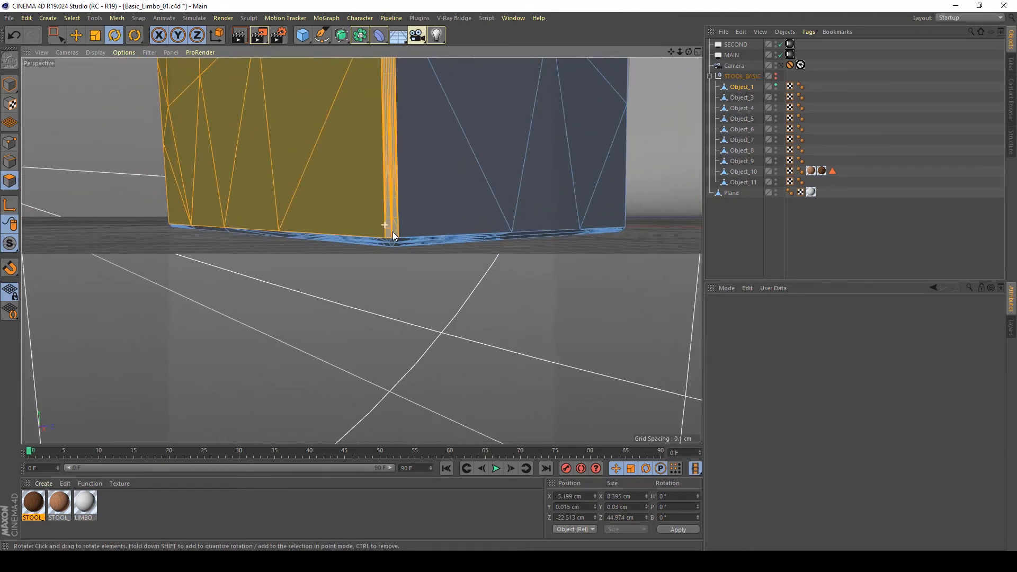
left_click(383, 240, "shift")
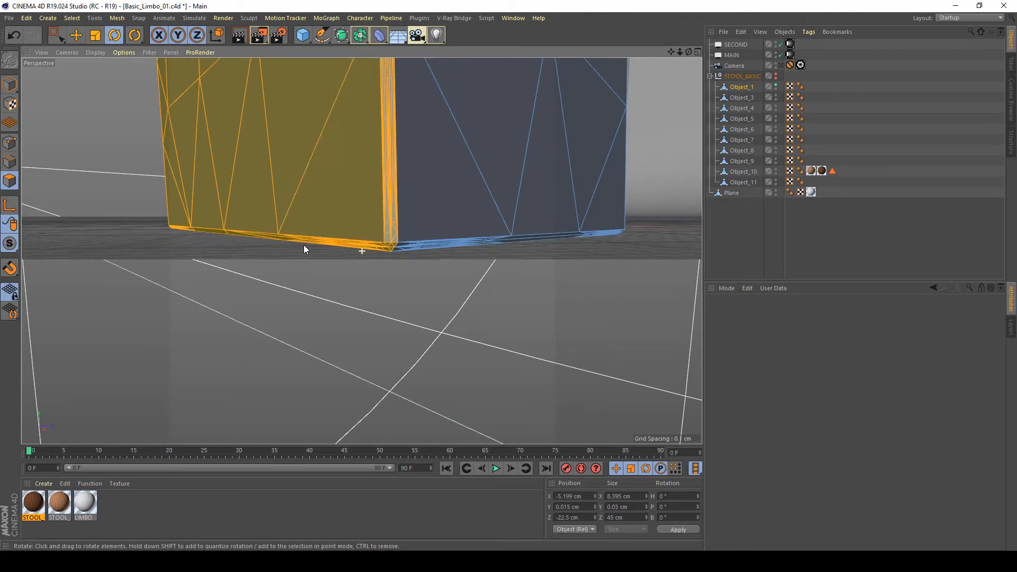
left_click_drag(303, 245, 222, 284, "alt")
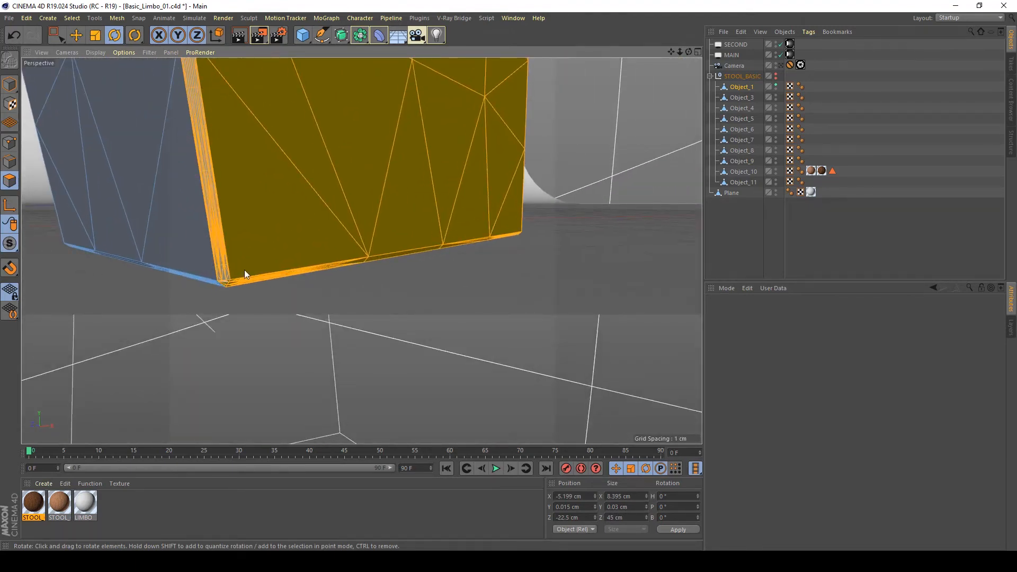
Step: Add the leg's opposite broad face to the polygon selection
right_click_drag(244, 272, 156, 272, "alt")
middle_click_drag(239, 225, 269, 348, "alt")
left_click_drag(284, 315, 238, 328, "alt")
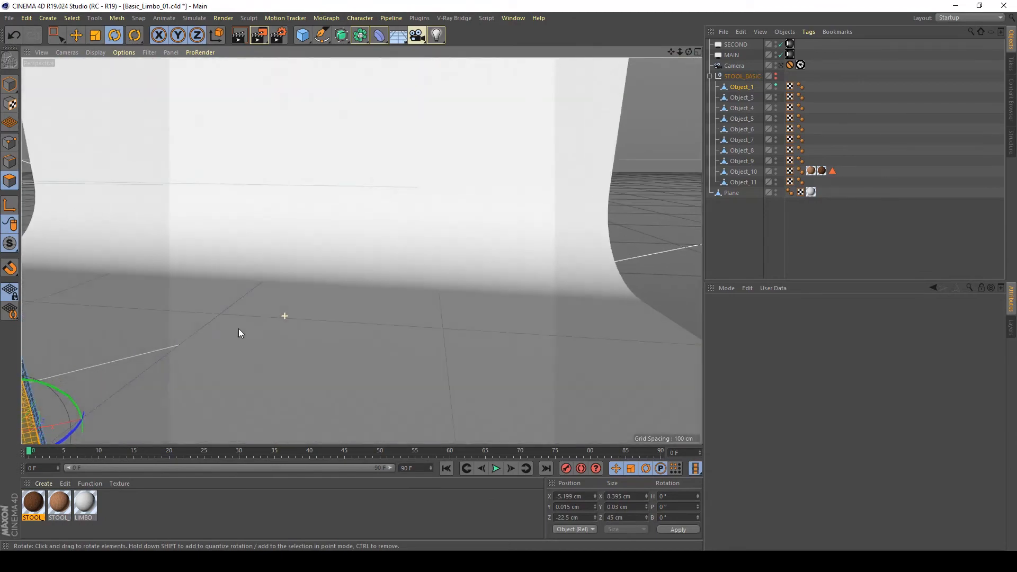
middle_click_drag(238, 329, 361, 249, "alt")
left_click_drag(361, 249, 398, 275, "alt")
left_click_drag(377, 221, 155, 230, "alt")
right_click_drag(380, 189, 435, 187, "alt")
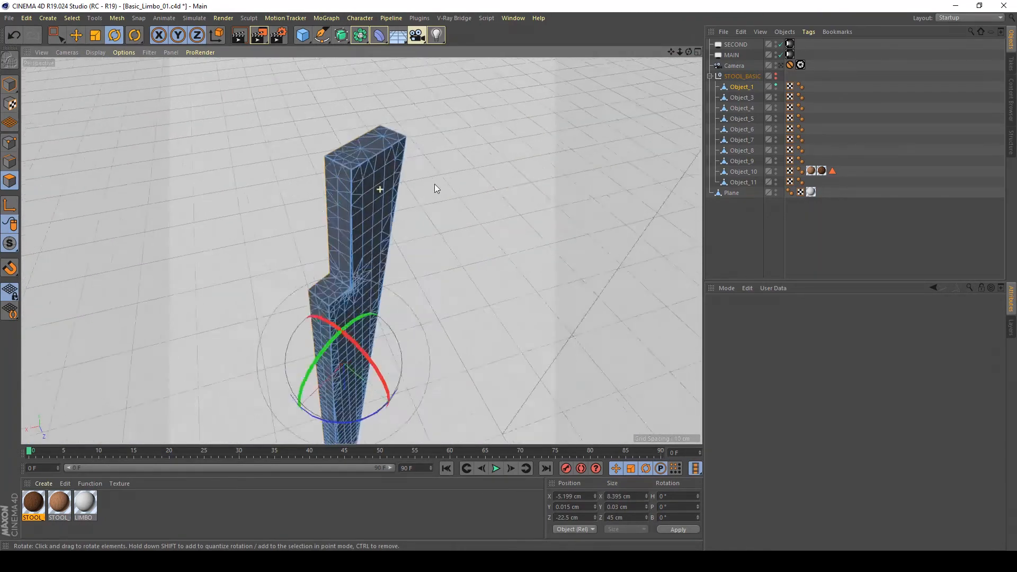
left_click_drag(335, 204, 410, 186, "alt")
left_click_drag(374, 138, 386, 140, "alt")
right_click_drag(386, 139, 441, 139, "alt")
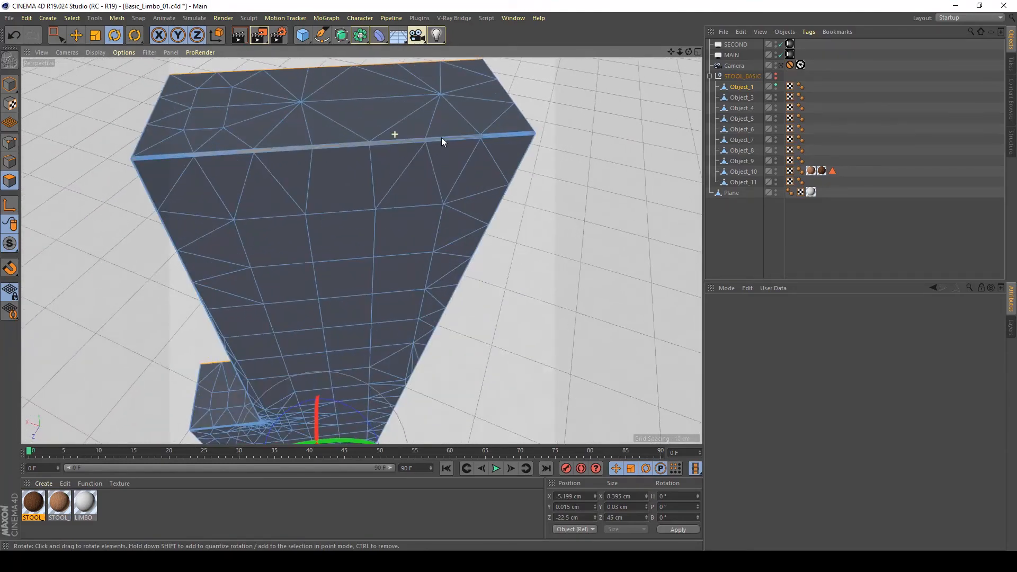
double_click(403, 193)
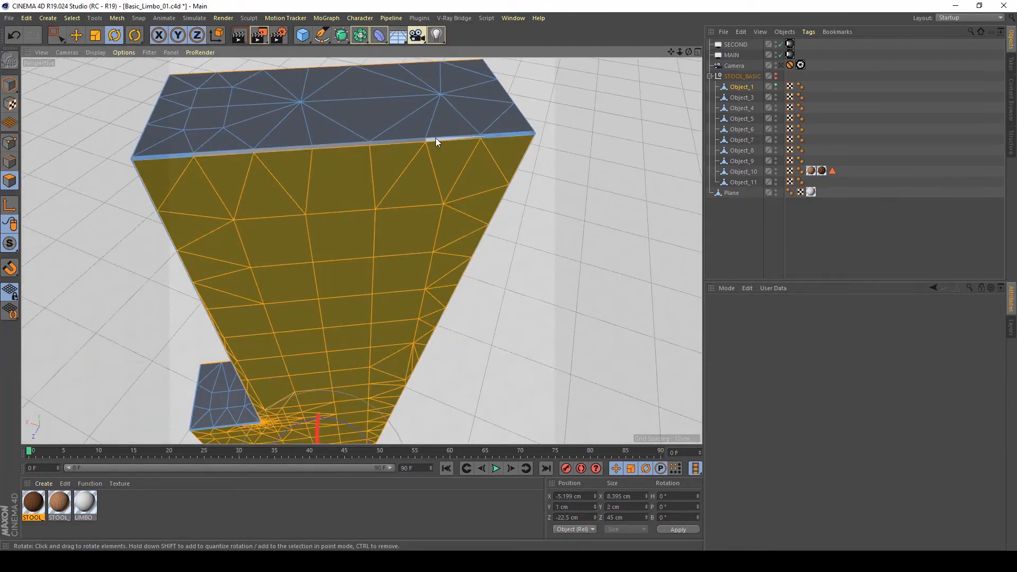
Step: Extend the selection with the opposite face's bevel strips along the top edge, the edge above the notch and the notch ledge
left_click_drag(342, 152, 358, 167, "alt")
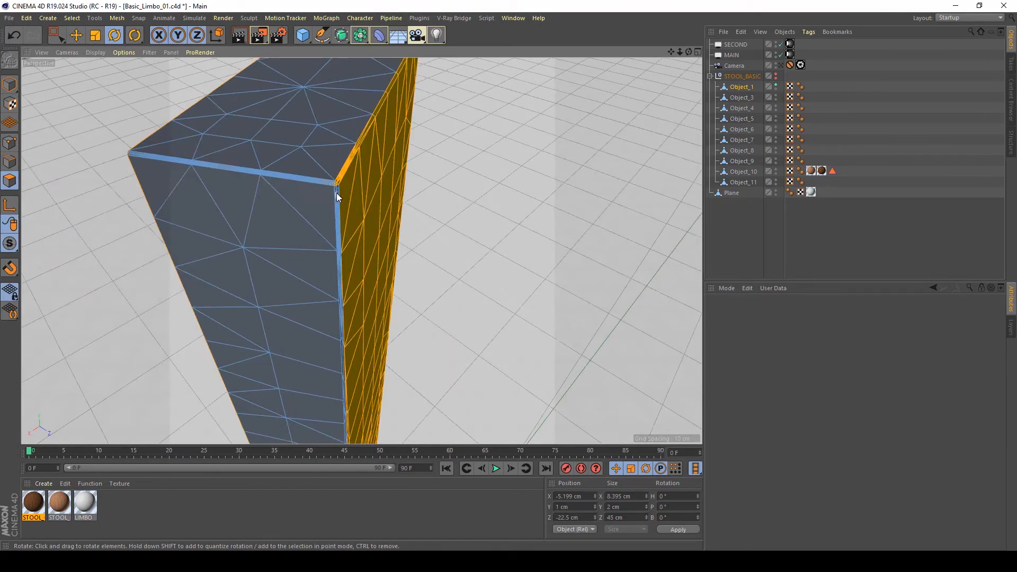
left_click_drag(377, 281, 309, 362, "alt")
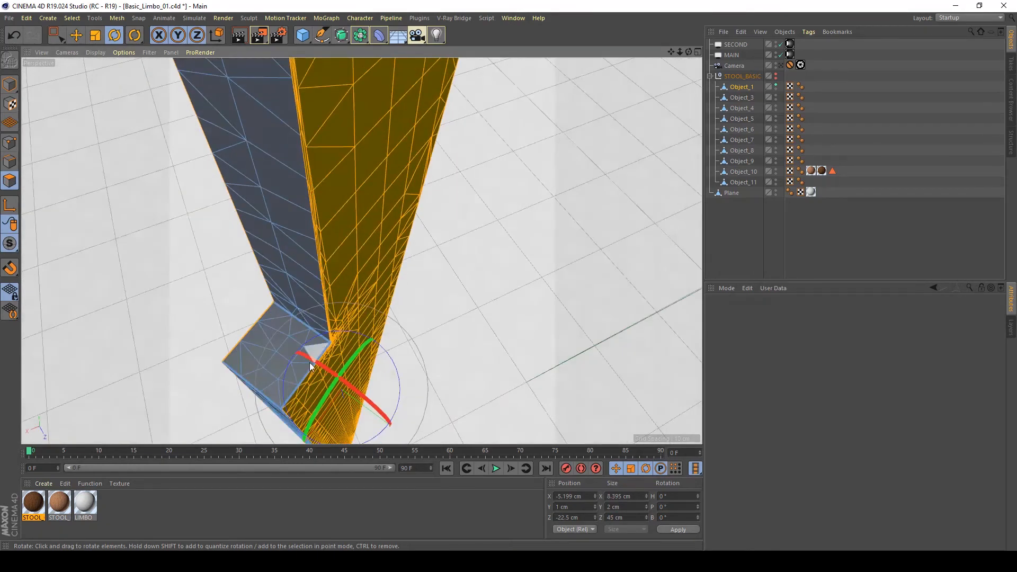
right_click_drag(309, 362, 415, 281, "alt")
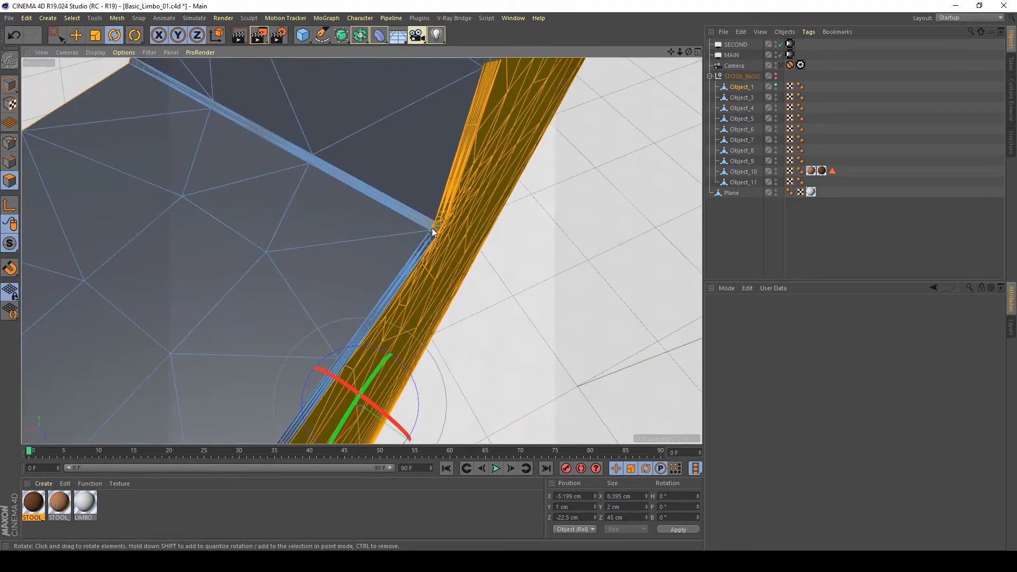
left_click_drag(422, 252, 249, 249, "alt")
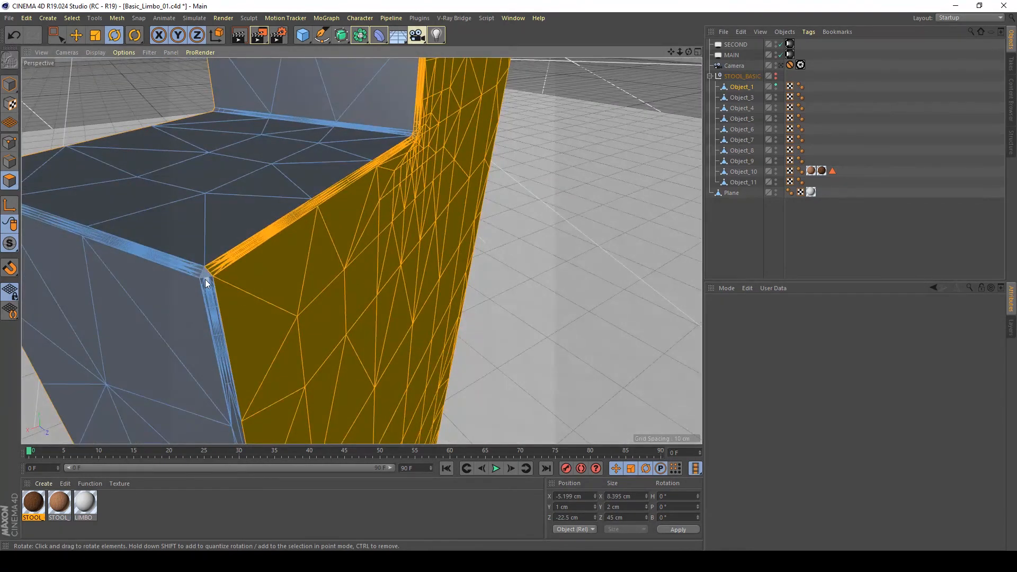
Step: Add the opposite face's bevel strips along the foot and the long side edge to the polygon selection
left_click_drag(249, 313, 388, 180, "alt")
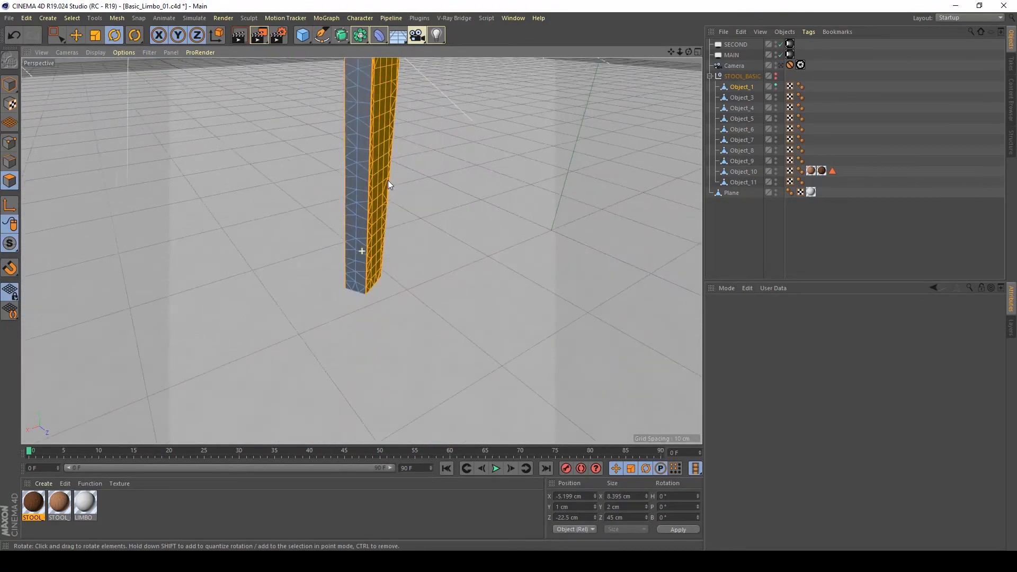
right_click_drag(386, 279, 418, 265, "alt")
left_click_drag(280, 272, 291, 184, "alt")
mouse_move(189, 330)
right_mouse_down("alt")
mouse_move(209, 325)
mouse_move(186, 310)
right_mouse_up("alt")
left_click_drag(183, 319, 178, 323, "alt")
left_click_drag(251, 331, 415, 317, "alt")
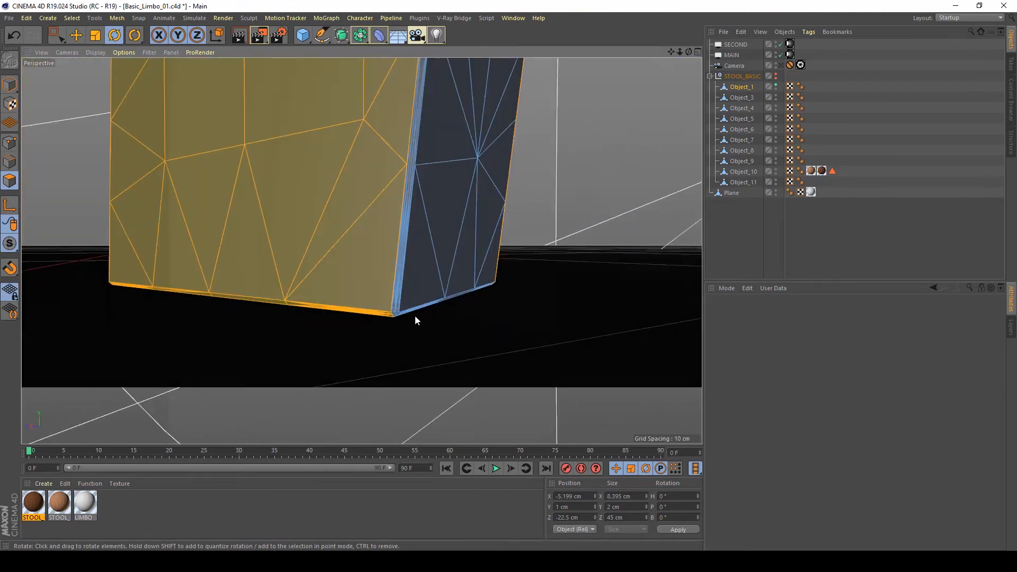
left_click(397, 305, "shift")
Step: Assign the STOOL_01 material to the selected broad faces and bevels of Object_1
middle_click_drag(350, 234, 393, 164, "alt")
right_click_drag(381, 164, 307, 182, "alt")
left_click_drag(380, 170, 337, 211, "alt")
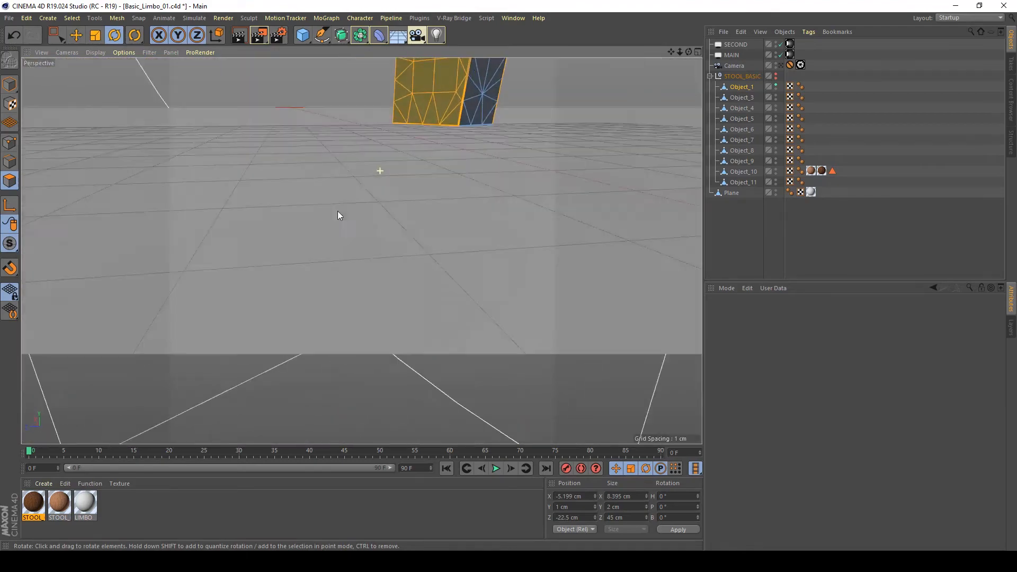
right_click_drag(338, 211, 281, 211, "alt")
left_click_drag(281, 211, 324, 186, "alt")
right_click_drag(369, 167, 354, 176, "alt")
left_click_drag(30, 507, 313, 182)
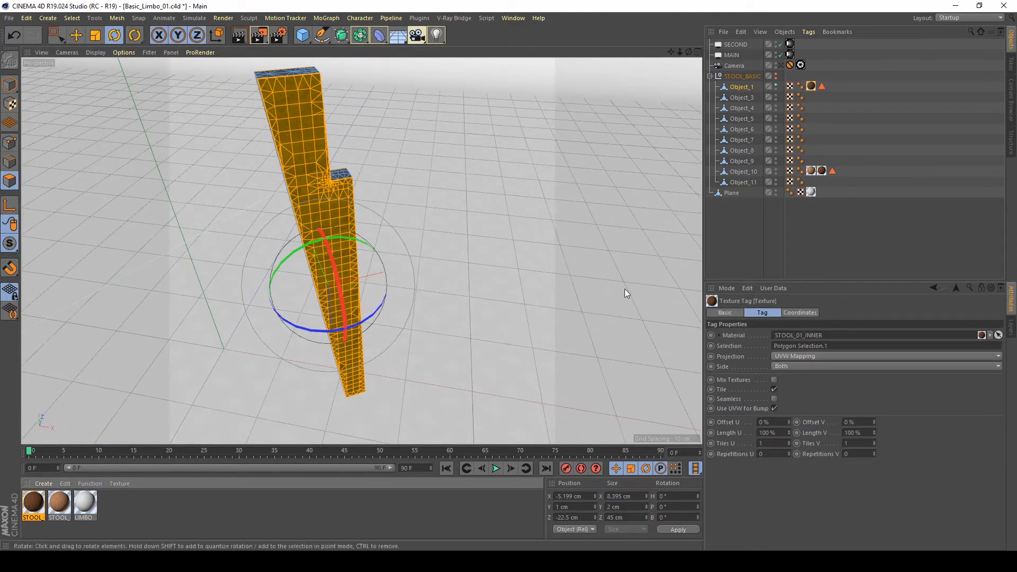
mouse_move(63, 504)
left_mouse_down()
mouse_move(527, 277)
mouse_move(811, 87)
left_mouse_up()
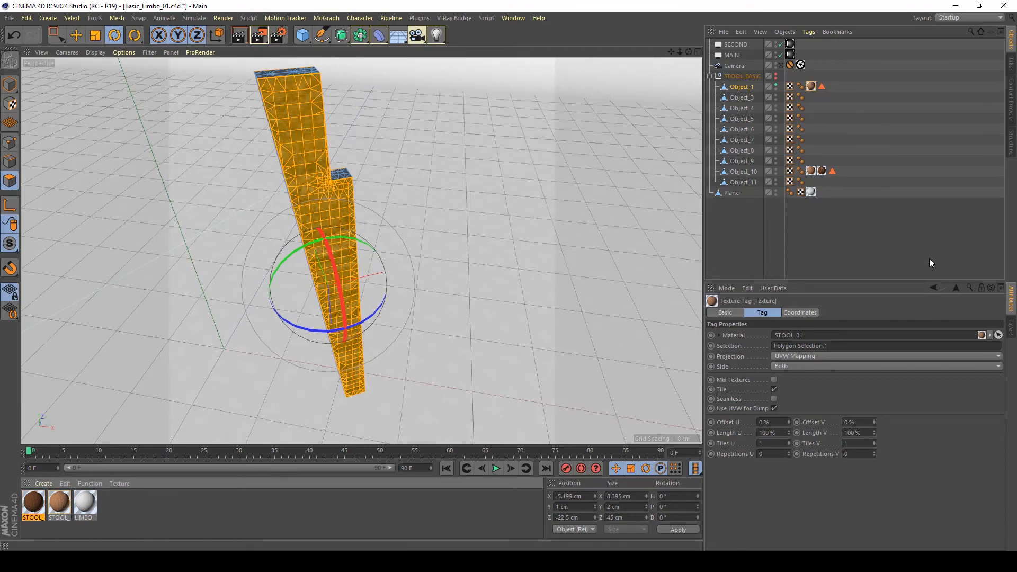
Step: Set Object_1's STOOL_01 texture tag to Cubic projection with 10 tiles in both U and V
left_click(793, 356)
left_click(795, 404)
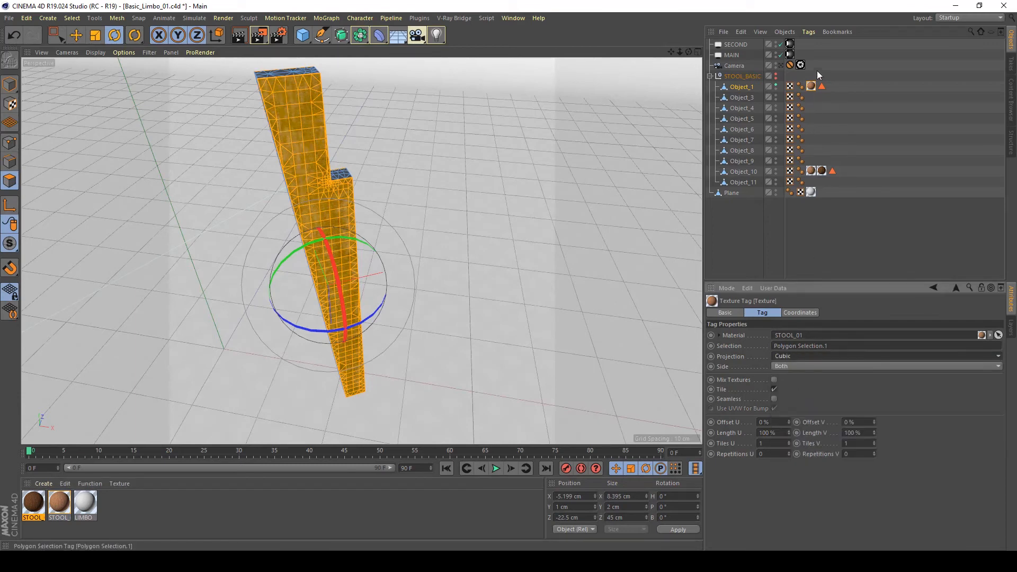
left_click(811, 173)
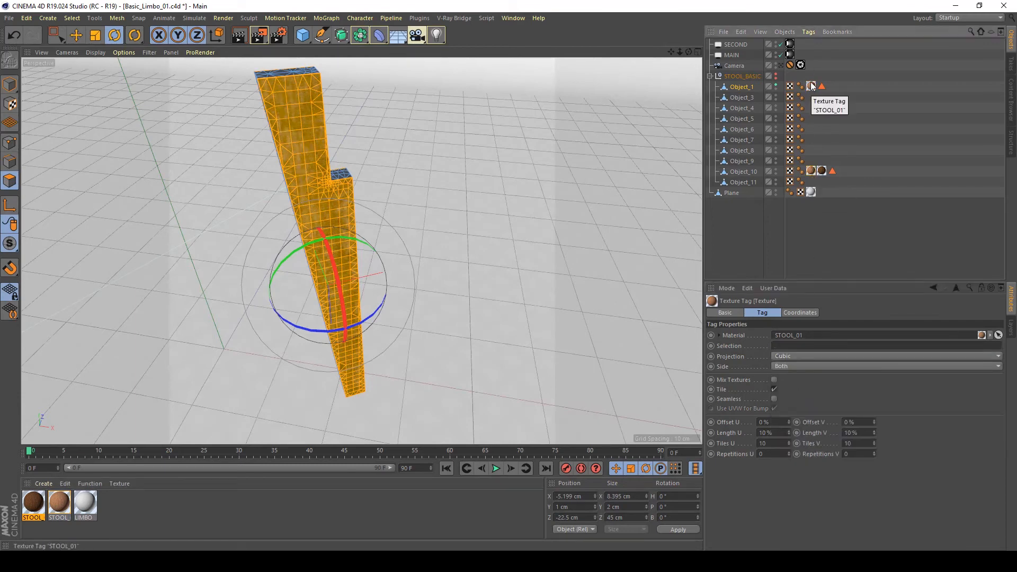
left_click(808, 238)
left_click(810, 86)
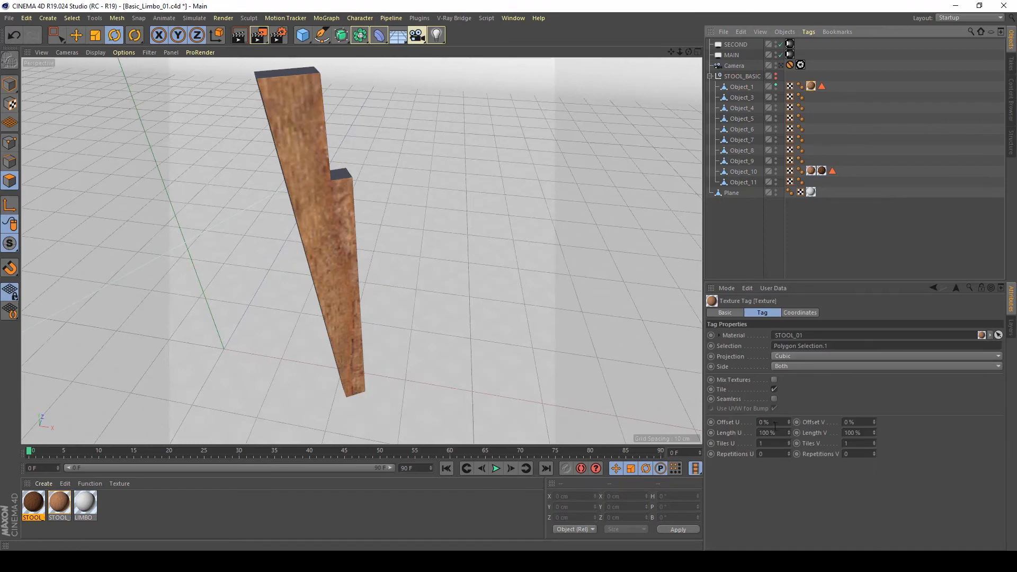
left_click(777, 441)
type("0")
key("Return")
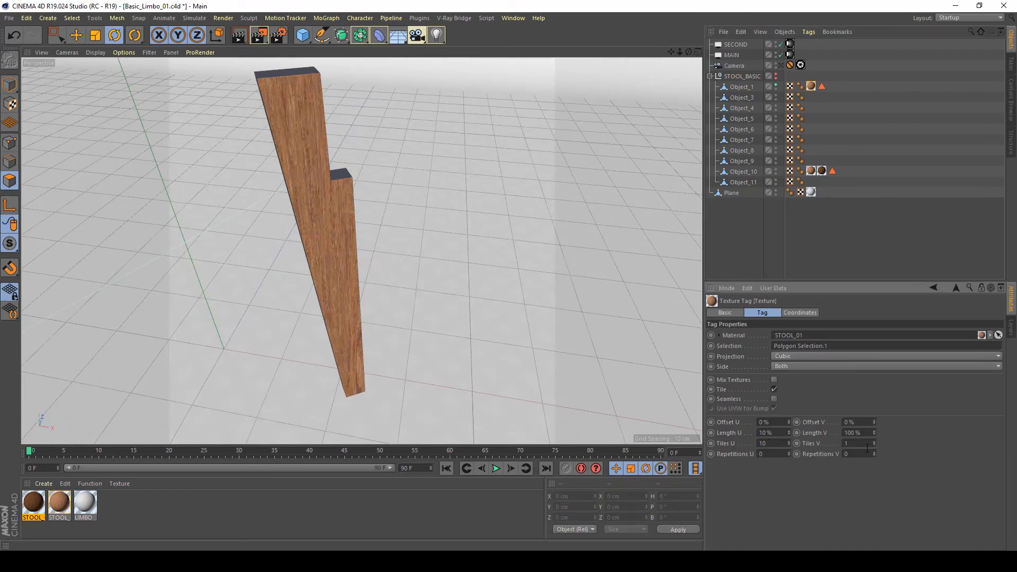
left_click(854, 442)
type("0")
key("Return")
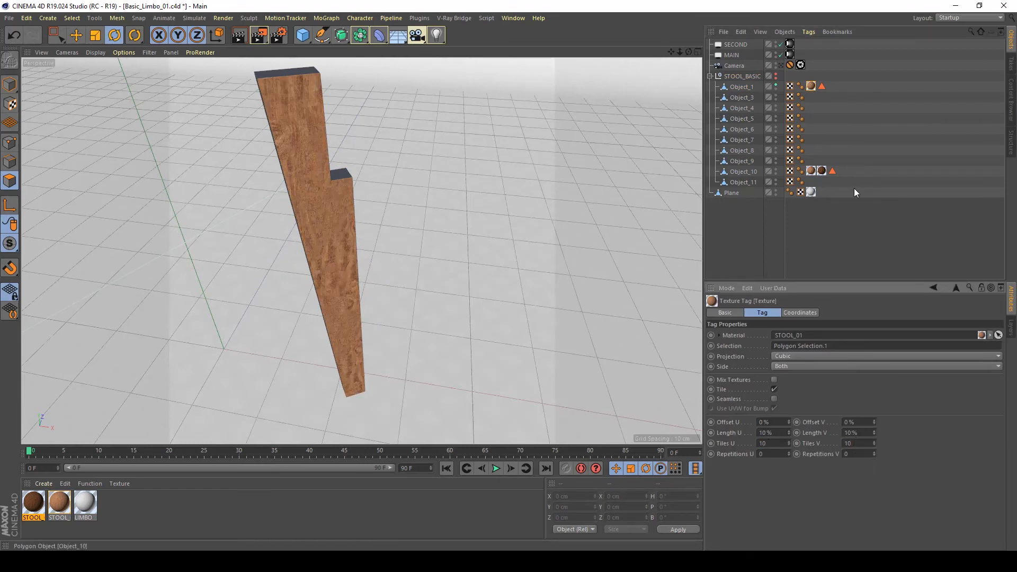
Step: Invert the polygon selection on Object_1 and apply the STOOL_01_INNER material to the remaining narrow faces
left_click(842, 222)
left_click(821, 86)
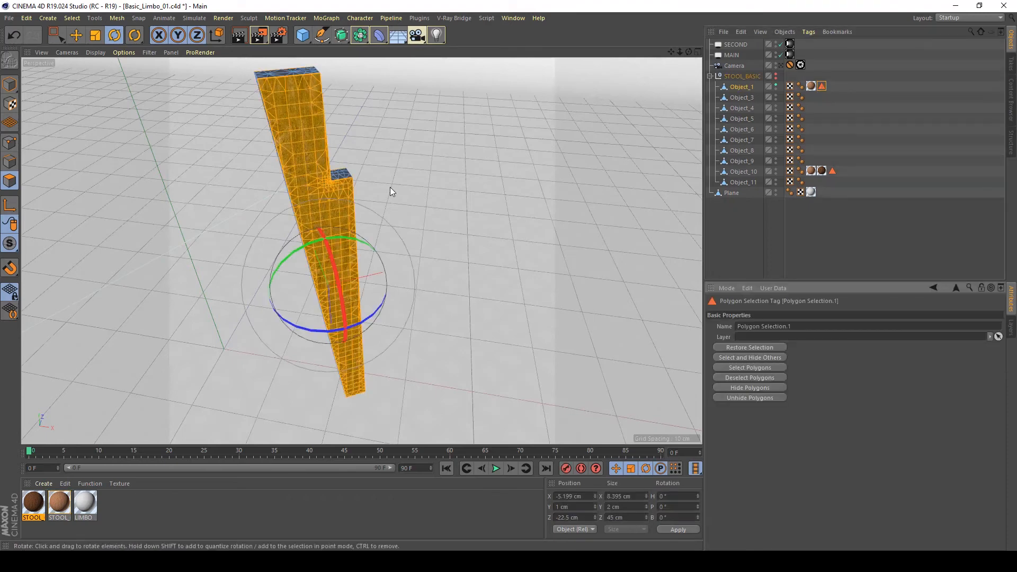
key("u")
key("i")
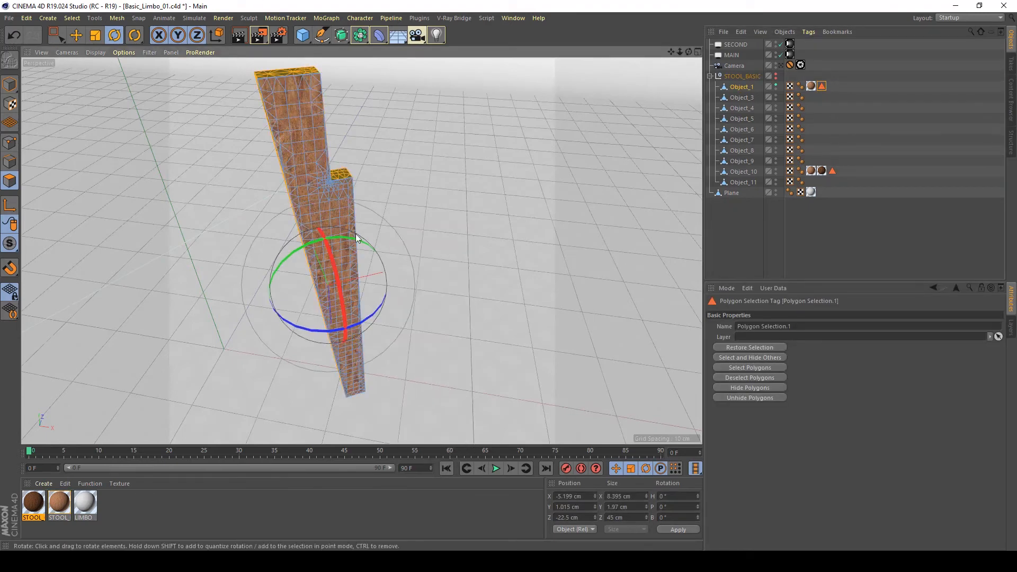
left_click_drag(355, 234, 441, 255, "alt")
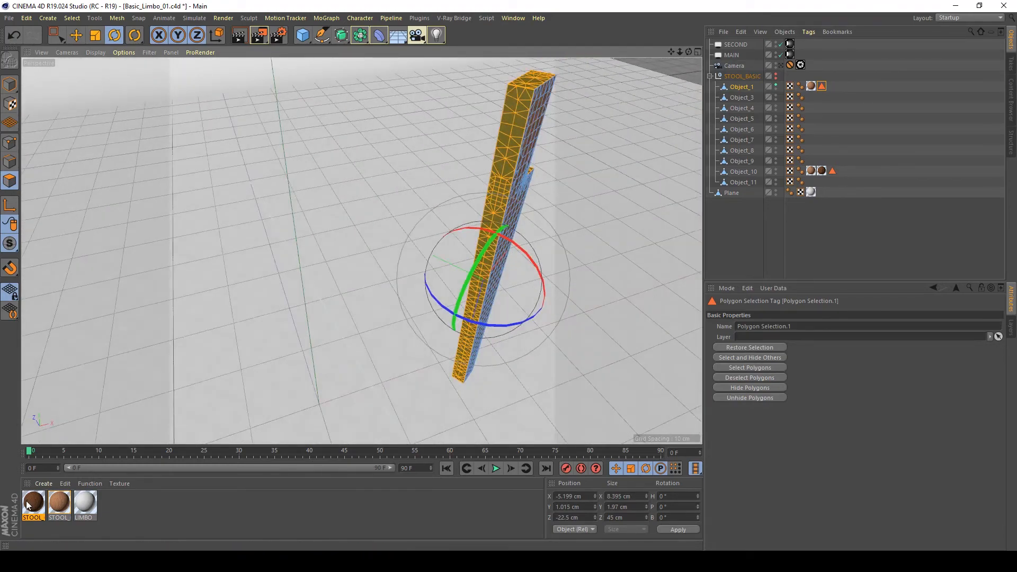
left_click_drag(28, 504, 471, 130)
left_click_drag(529, 96, 527, 97)
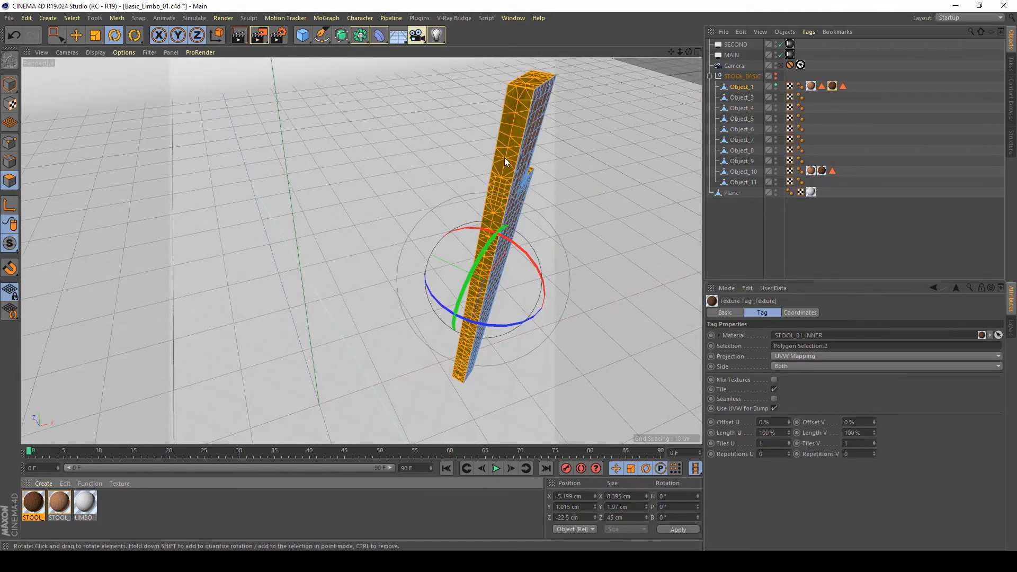
Step: Set Object_1's STOOL_01_INNER texture tag to Cubic projection with 80 tiles in U and 10 in V
left_click_drag(504, 157, 365, 180, "alt")
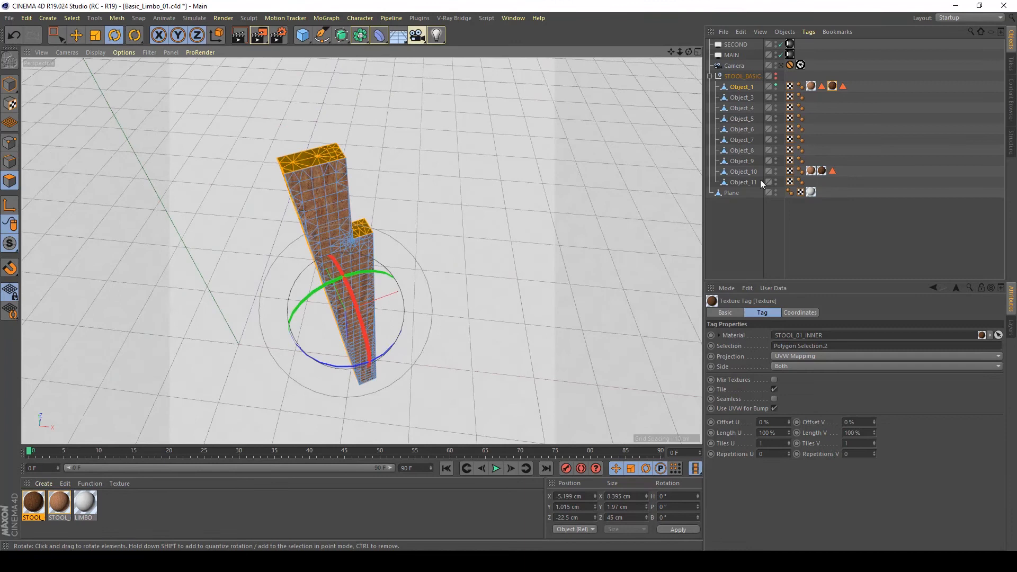
left_click(821, 171)
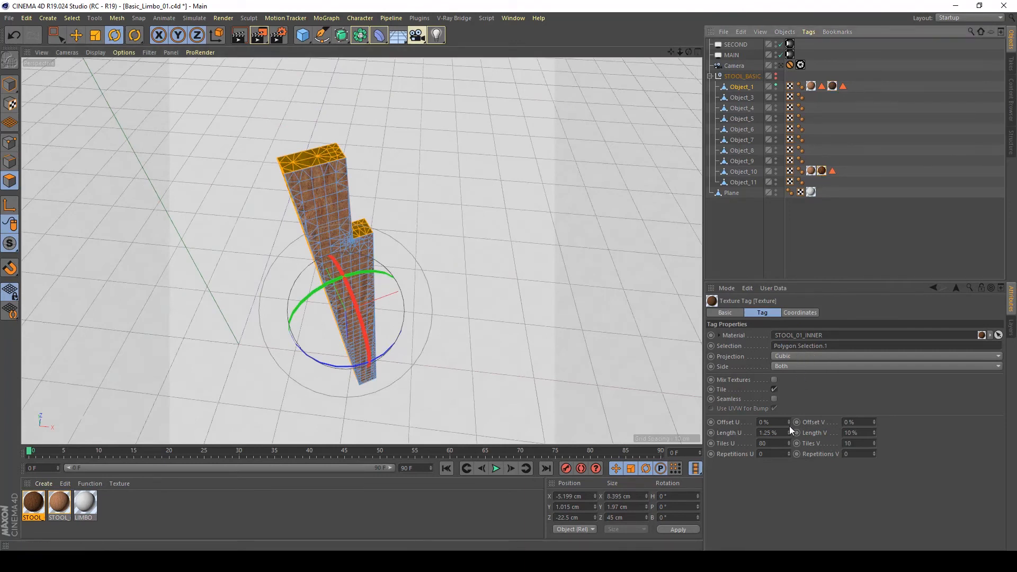
left_click(832, 86)
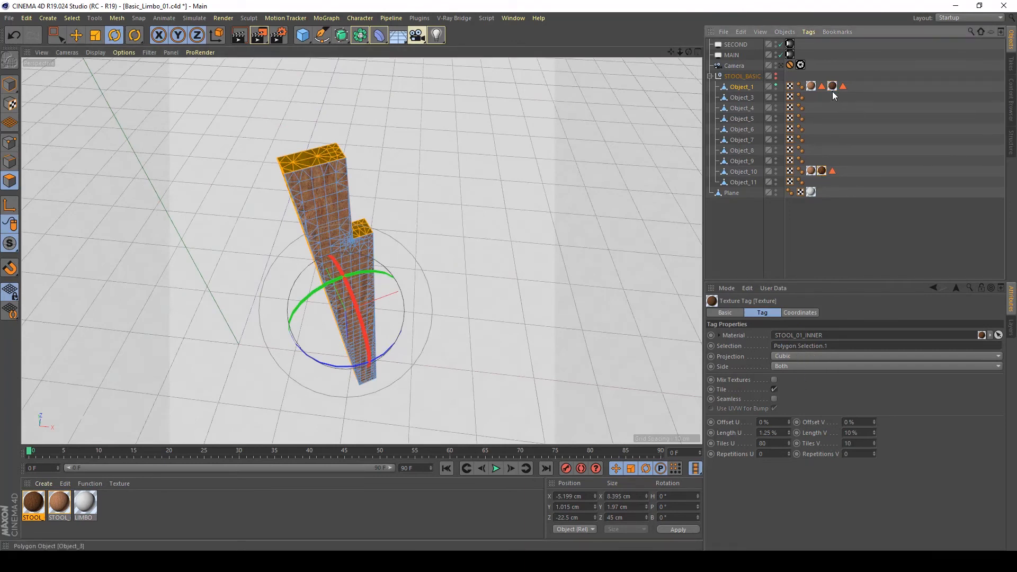
left_click(795, 356)
left_click(793, 397)
double_click(776, 443)
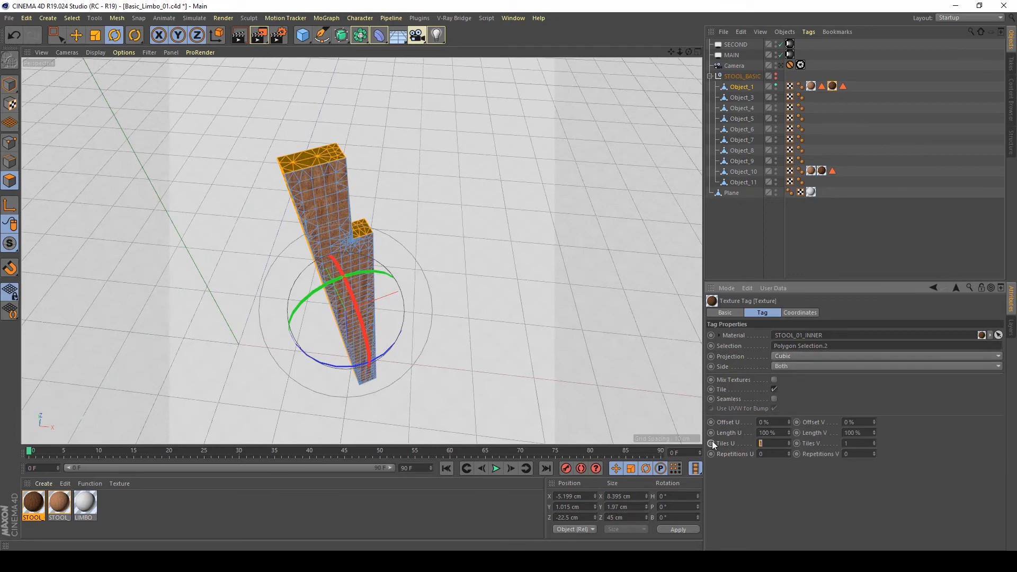
type("80")
key("Return")
double_click(853, 443)
type("10")
key("Return")
Step: Examine the wood grain mapping on the top and narrow sides of Object_1
scroll(320, 159, "up", 3)
left_click_drag(320, 159, 424, 151, "alt")
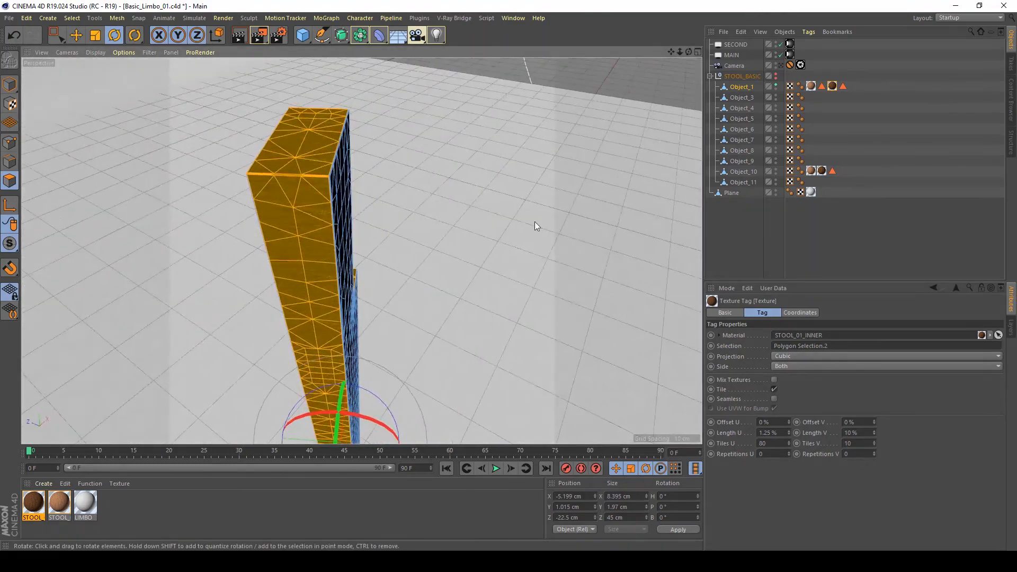
left_click(752, 227)
mouse_move(297, 189)
left_mouse_down("alt")
mouse_move(306, 204)
mouse_move(297, 186)
mouse_move(287, 193)
left_mouse_up("alt")
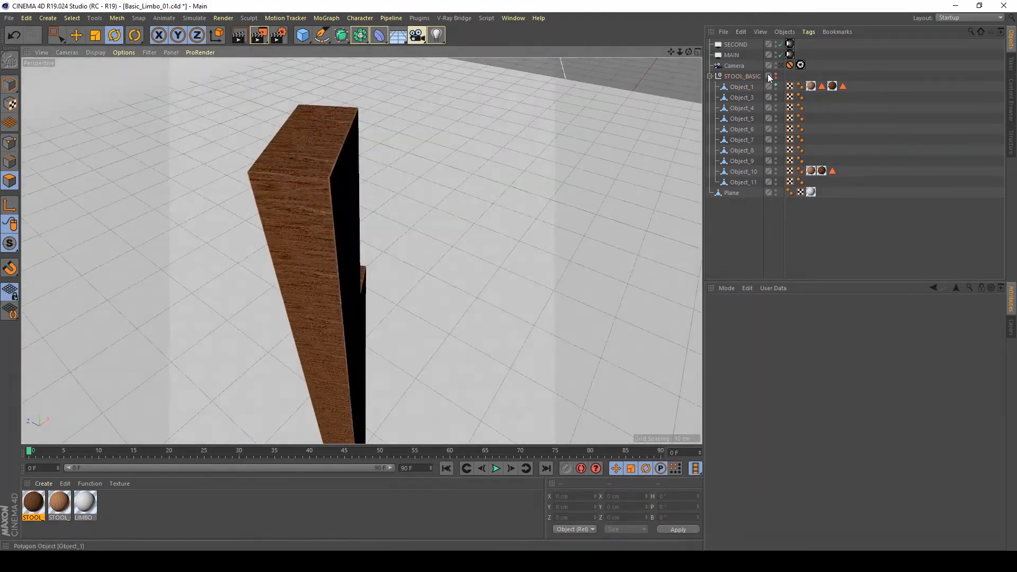
left_click(832, 86)
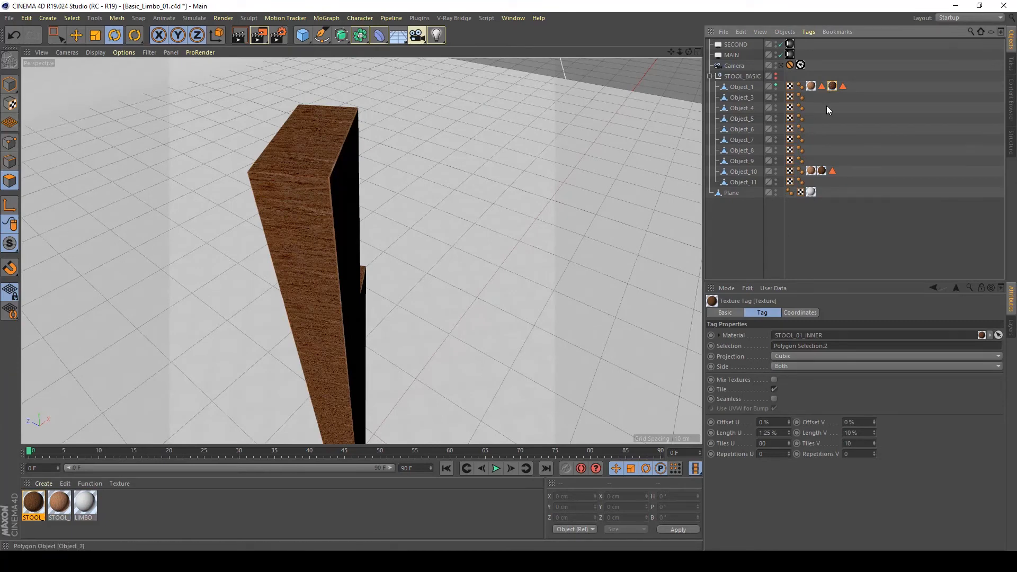
double_click(839, 88)
left_click(10, 105)
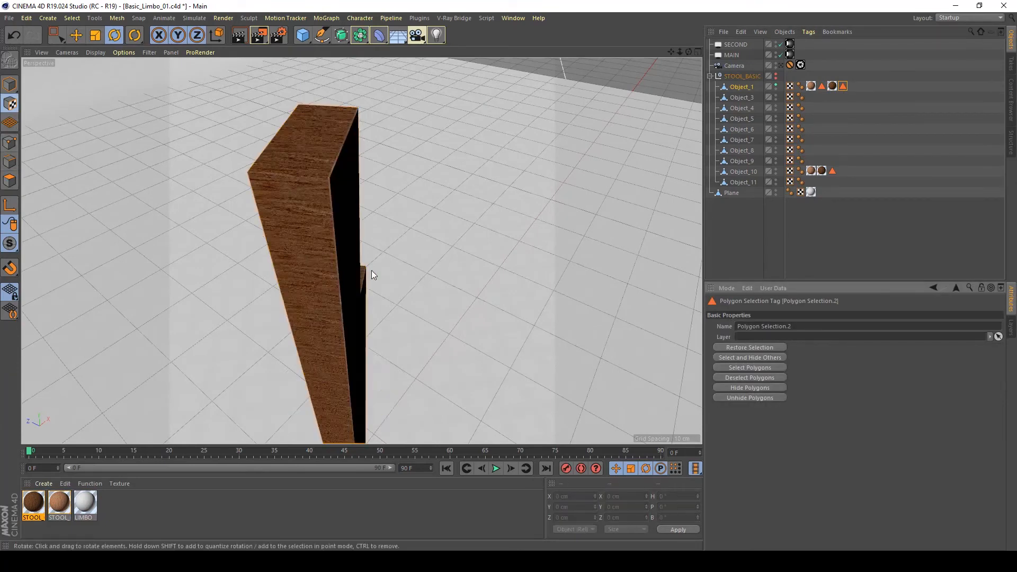
left_click_drag(370, 270, 306, 299, "alt")
right_click_drag(307, 298, 275, 289, "alt")
middle_click_drag(353, 289, 418, 256, "alt")
right_click_drag(418, 256, 437, 253, "alt")
Step: Show Object_3 in place of Object_1 in the viewport and switch to polygon editing on it
left_click(833, 87)
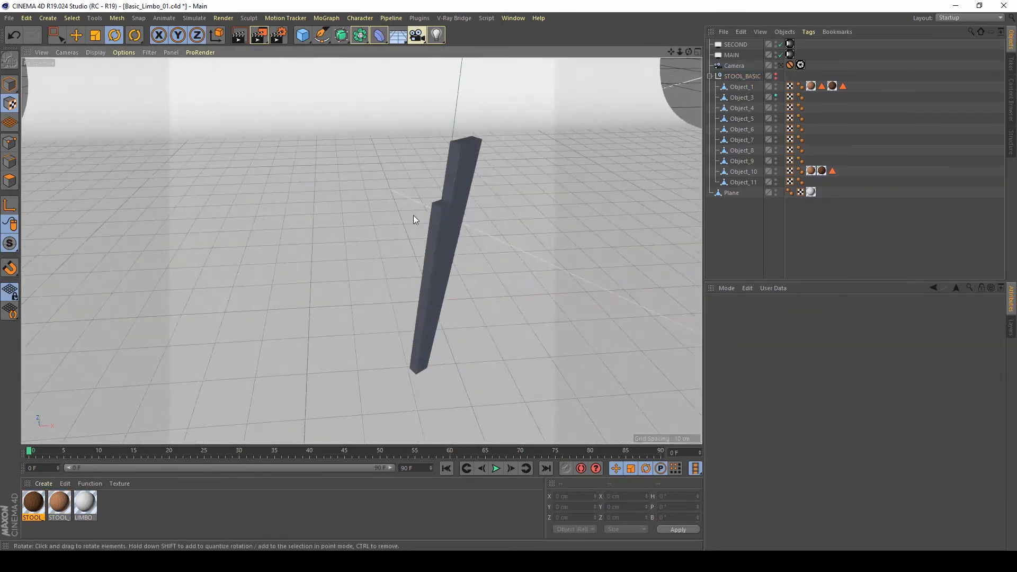
left_click_drag(413, 214, 370, 254, "alt")
right_click_drag(406, 261, 435, 257, "alt")
key("Return")
left_click(423, 170)
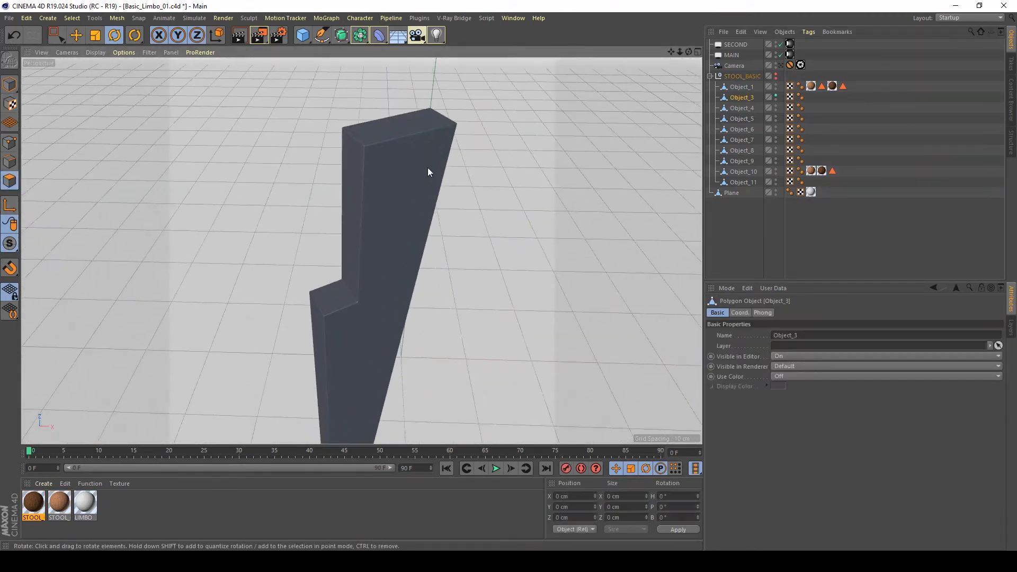
Step: Select a broad face of Object_3 together with its bevel strips along the top and the adjoining long edge
right_click_drag(383, 142, 455, 135, "alt")
left_click(339, 146, "shift")
left_click(265, 179, "shift")
left_click_drag(484, 173, 402, 138, "alt")
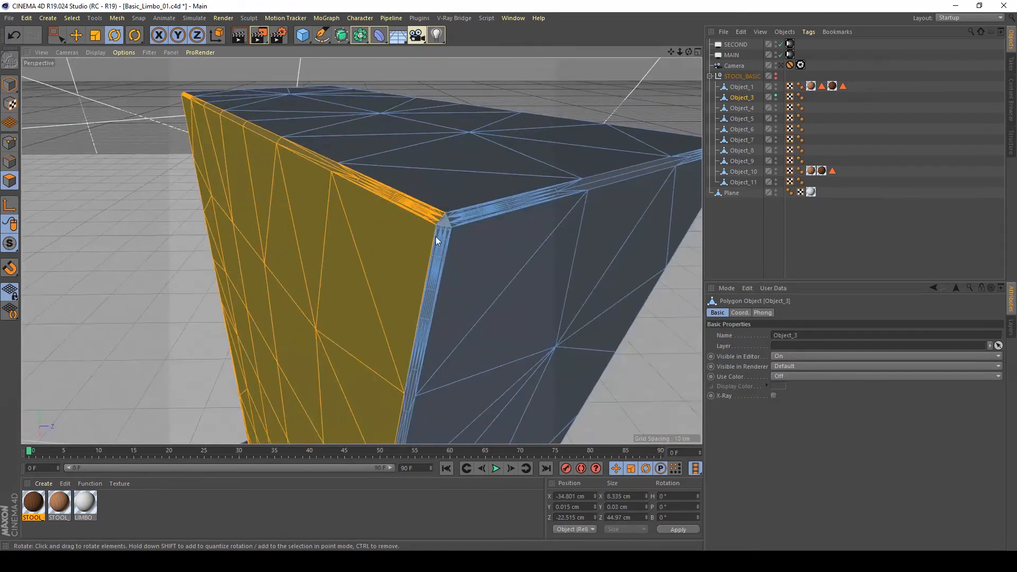
left_click(435, 236, "shift")
right_click_drag(429, 241, 350, 249, "alt")
middle_click_drag(350, 250, 371, 185, "alt")
Step: Hide the Plane, the SECOND and MAIN lights and the Camera to leave the leg unobstructed
double_click(776, 191)
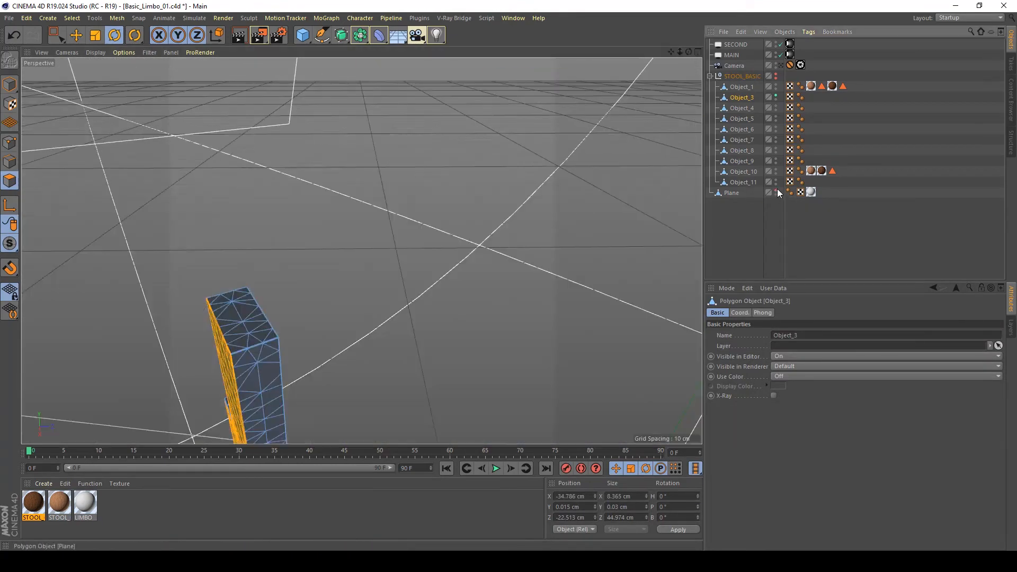
left_click(777, 43)
left_click_drag(777, 43, 776, 54)
left_click_drag(332, 291, 362, 190, "alt")
double_click(776, 64)
left_click_drag(391, 291, 355, 199, "alt")
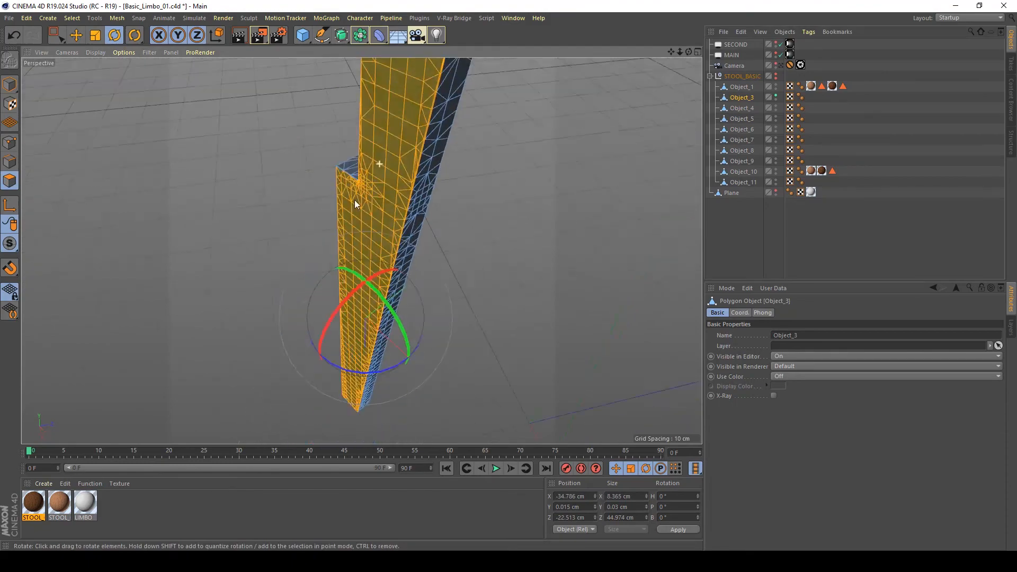
Step: Add the bevel strips around the notch and ends of Object_3's broad face to the polygon selection
right_click_drag(364, 182, 471, 200, "alt")
left_click_drag(345, 255, 419, 258, "alt")
left_click(227, 325, "shift")
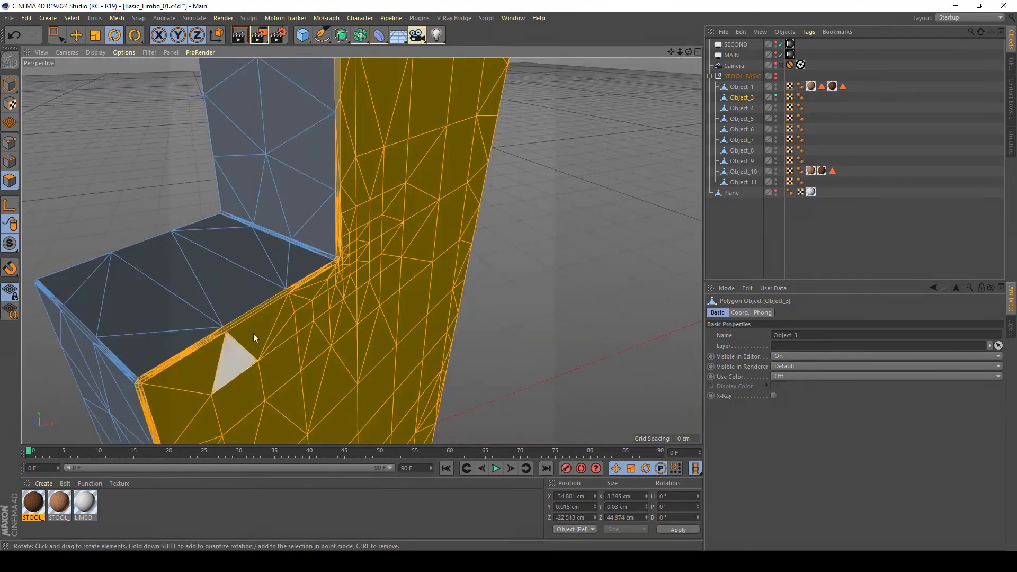
right_click_drag(255, 332, 185, 323, "alt")
middle_click_drag(185, 323, 254, 238, "alt")
right_click_drag(330, 269, 333, 209, "alt")
left_click_drag(109, 219, 446, 180, "alt")
right_click_drag(446, 180, 401, 201, "alt")
left_click_drag(402, 202, 359, 253, "alt")
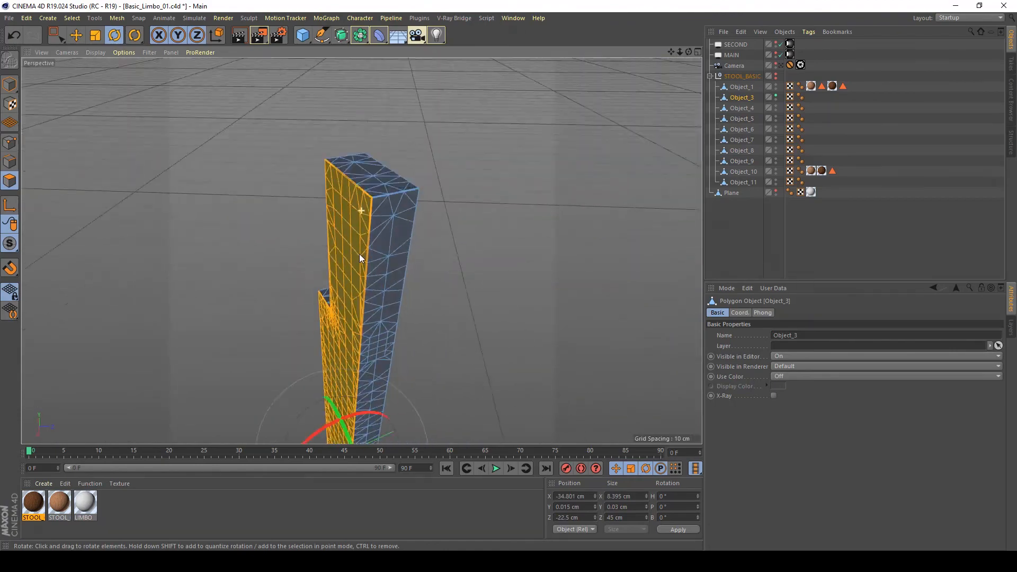
Step: Extend Object_3's selection to the opposite broad face with its bevel strips along the top, notch and foot
mouse_move(359, 253)
right_mouse_down("alt")
mouse_move(405, 205)
mouse_move(366, 252)
right_mouse_up("alt")
left_click_drag(367, 252, 276, 229, "alt")
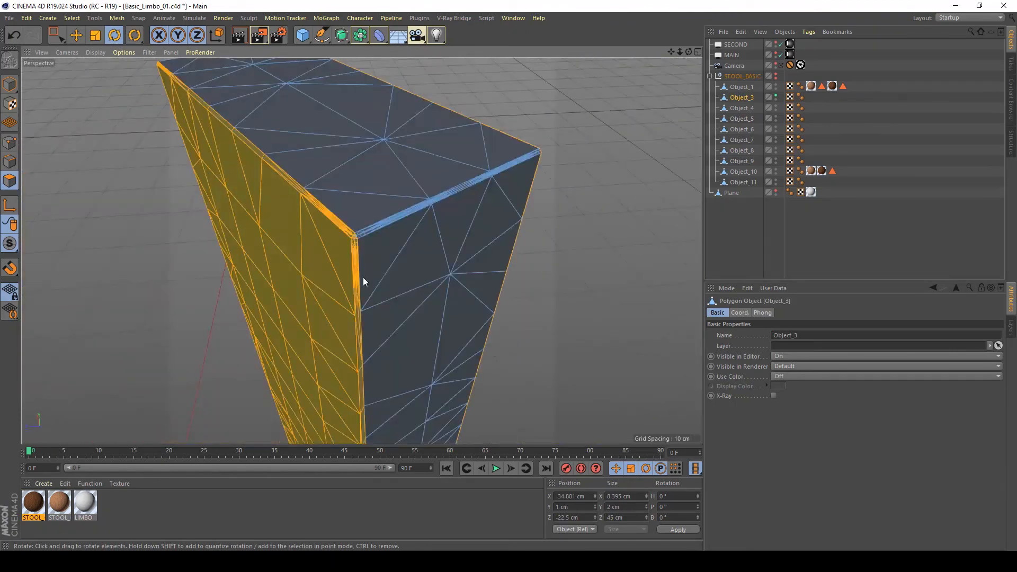
right_click_drag(363, 277, 300, 282, "alt")
left_click_drag(300, 283, 345, 154, "alt")
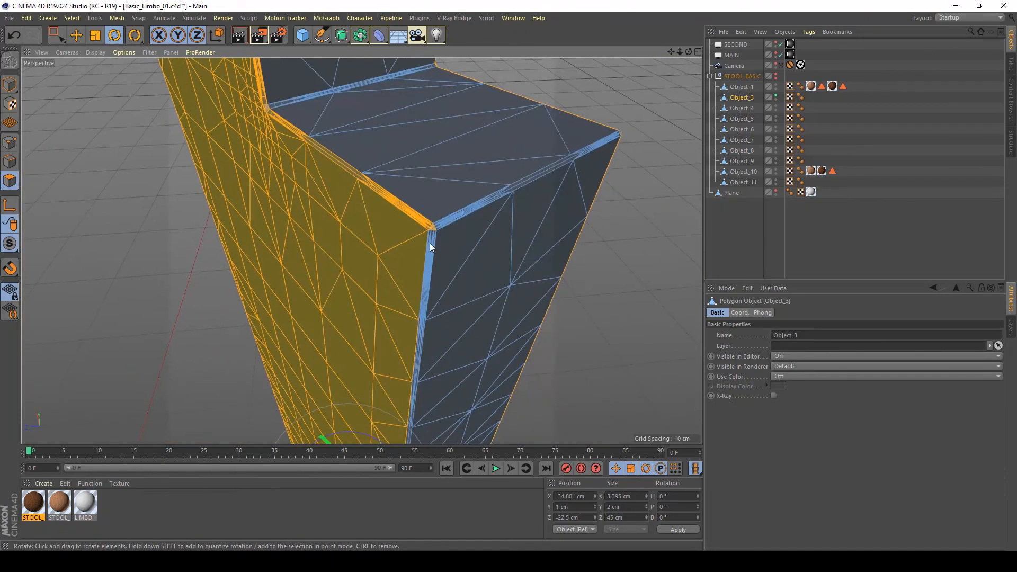
right_click_drag(430, 242, 471, 359, "alt")
left_click_drag(471, 359, 289, 299, "alt")
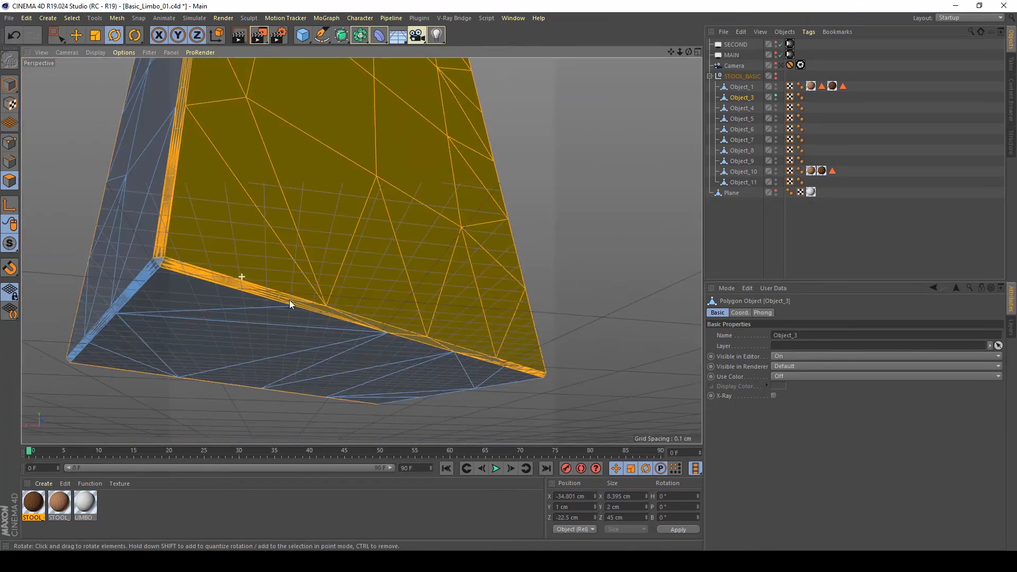
Step: Apply STOOL_01 to Object_3's selected polygons with Cubic projection and 10 tiles in U and V
left_click_drag(65, 486, 318, 212)
left_click(884, 356)
left_click(848, 392)
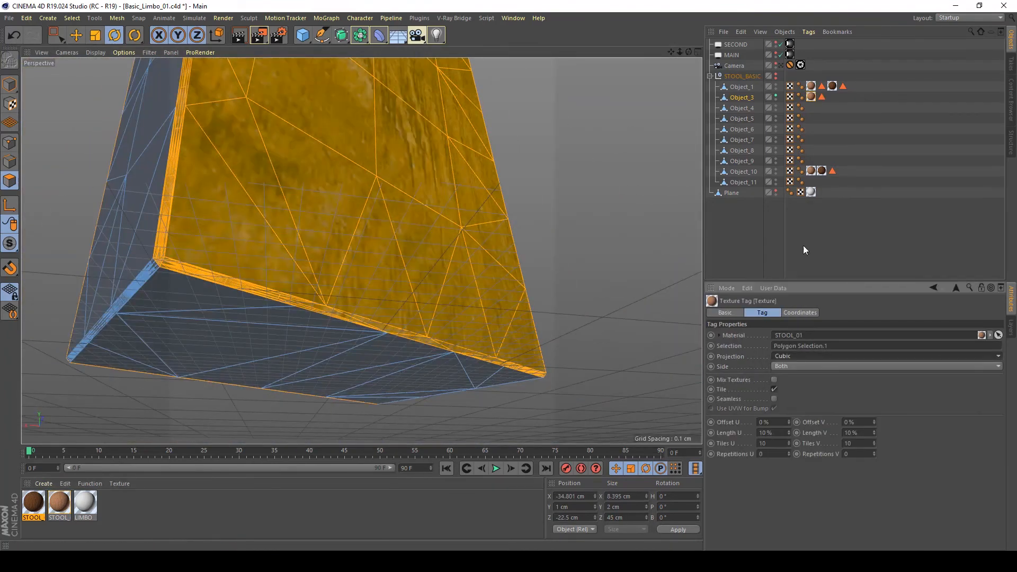
Step: Apply STOOL_01_INNER to Object_3's remaining polygons with 80 U tiles and 10 V tiles, and make its texture editable
double_click(428, 380)
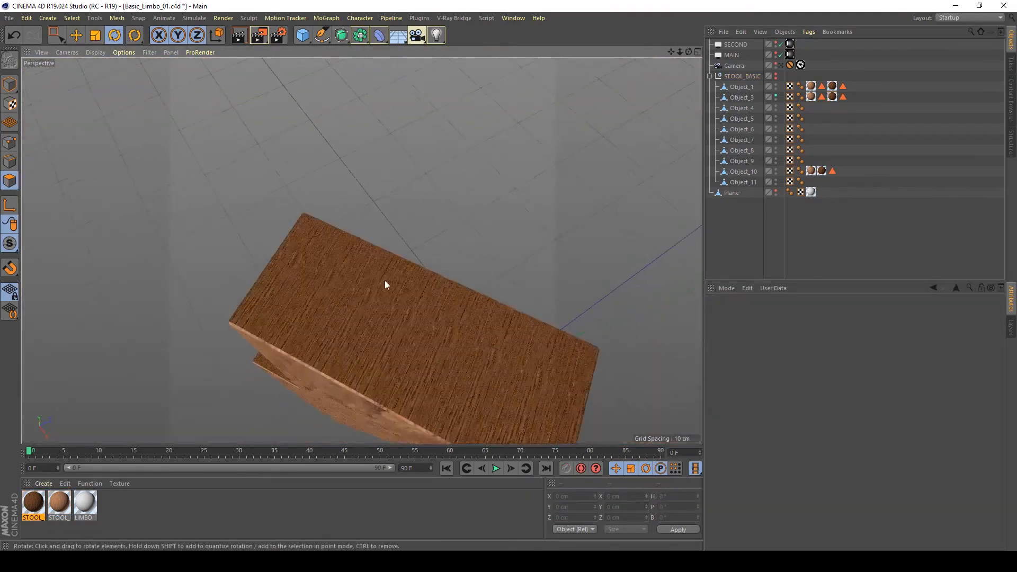
left_click_drag(385, 284, 330, 246, "alt")
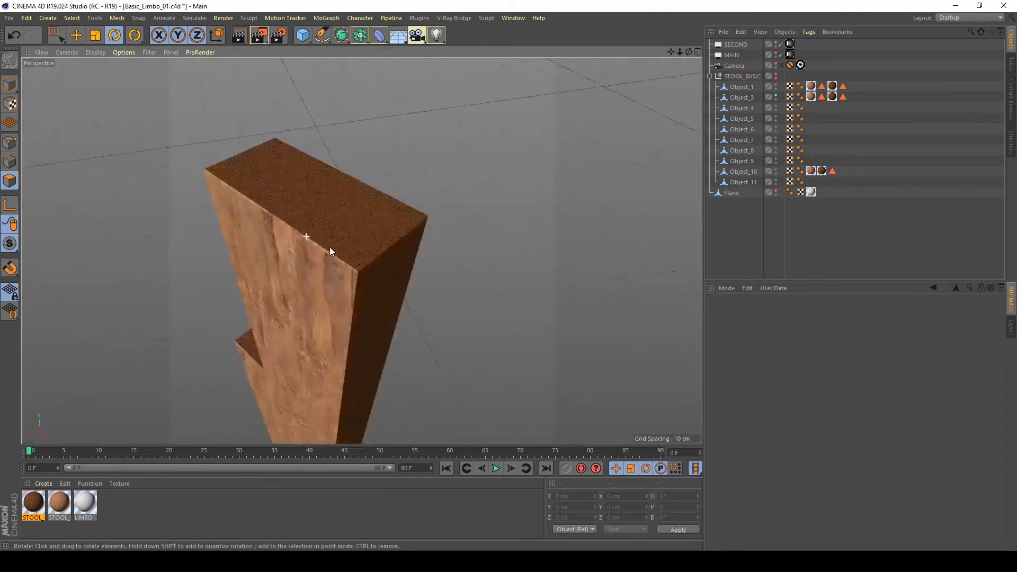
left_click(832, 96)
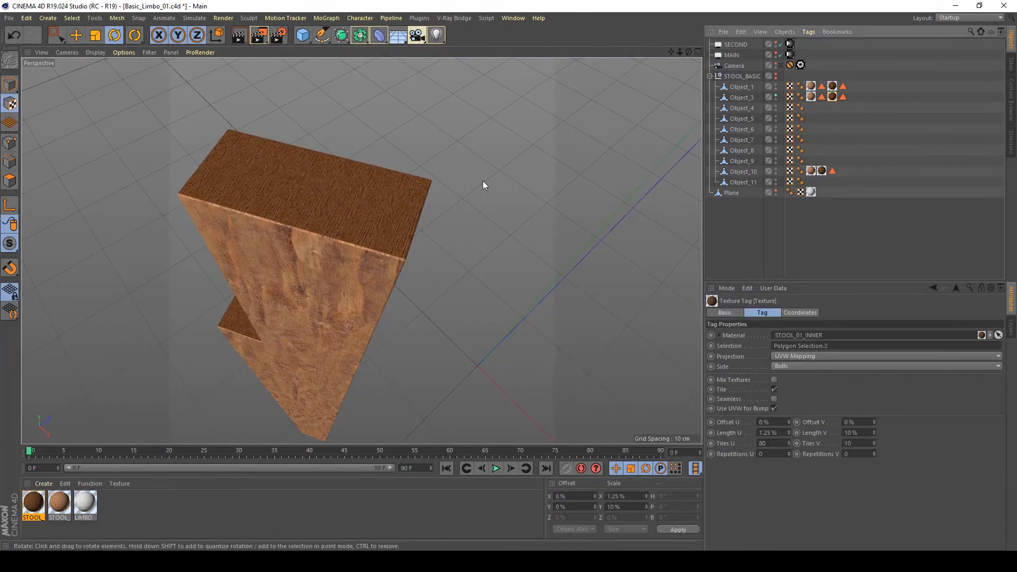
Step: Try to rotate the wood texture projection on Object_3
left_click(375, 233)
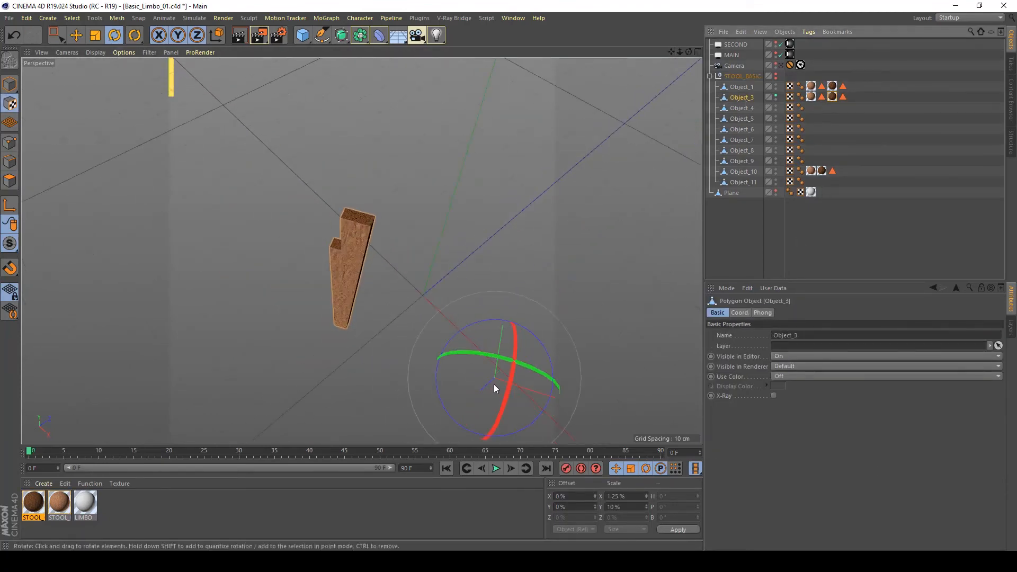
left_click_drag(465, 386, 447, 345)
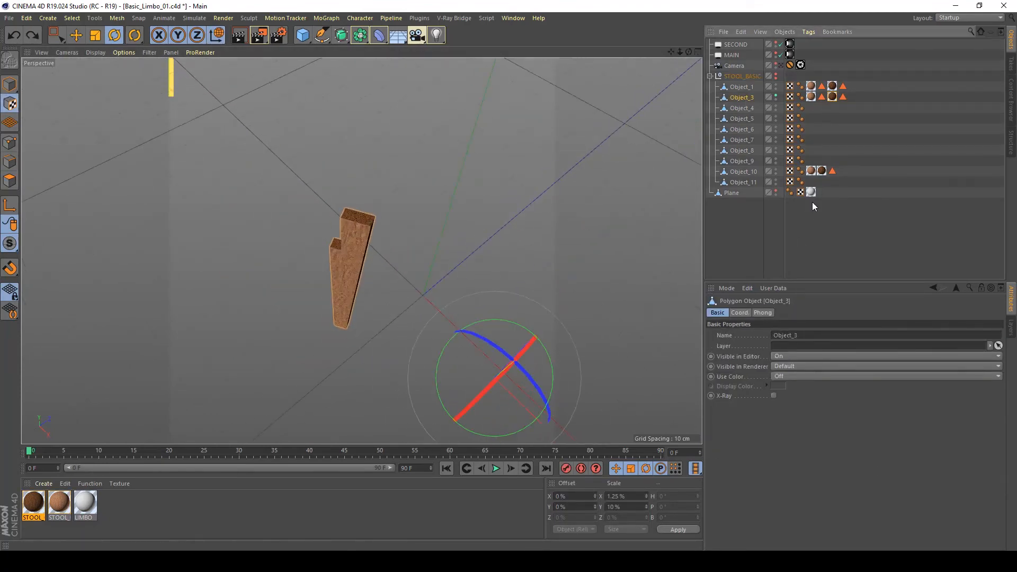
left_click(775, 96)
left_click(776, 97)
key("e")
key("r")
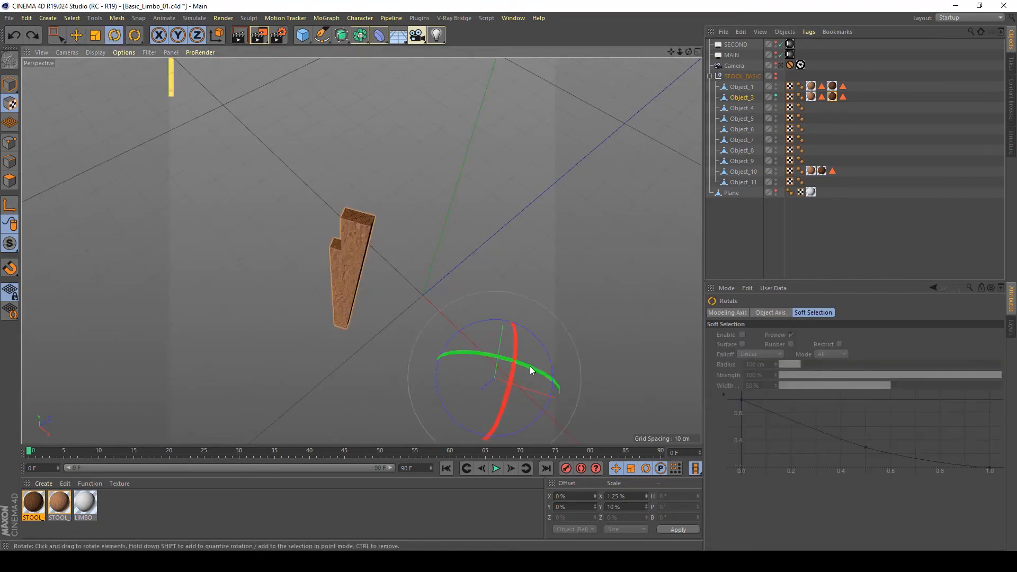
left_click_drag(527, 368, 514, 331)
Step: Rotate the STOOL_01_INNER texture projection on Object_3 and save the scene
left_click(831, 97)
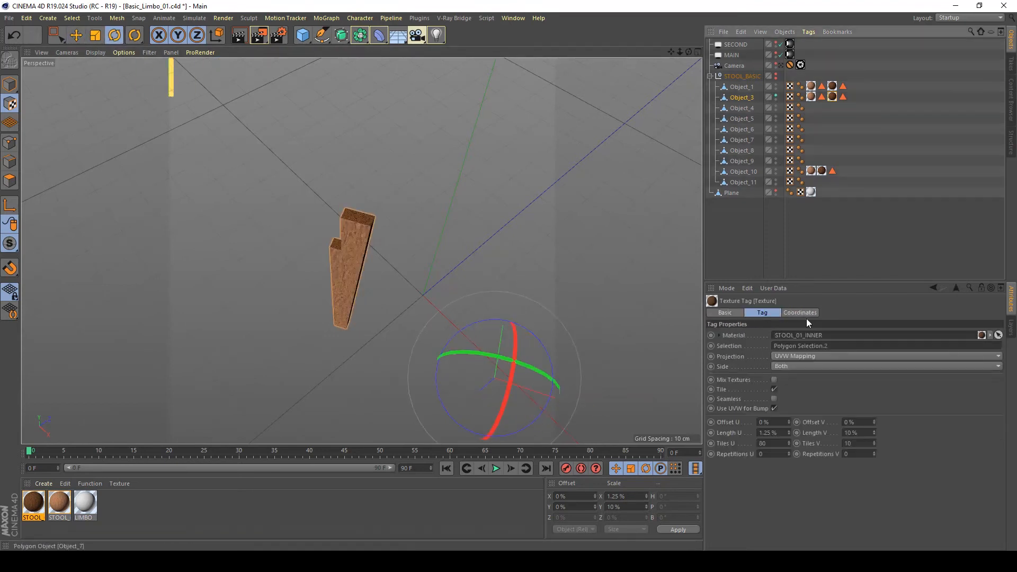
left_click_drag(494, 386, 573, 377)
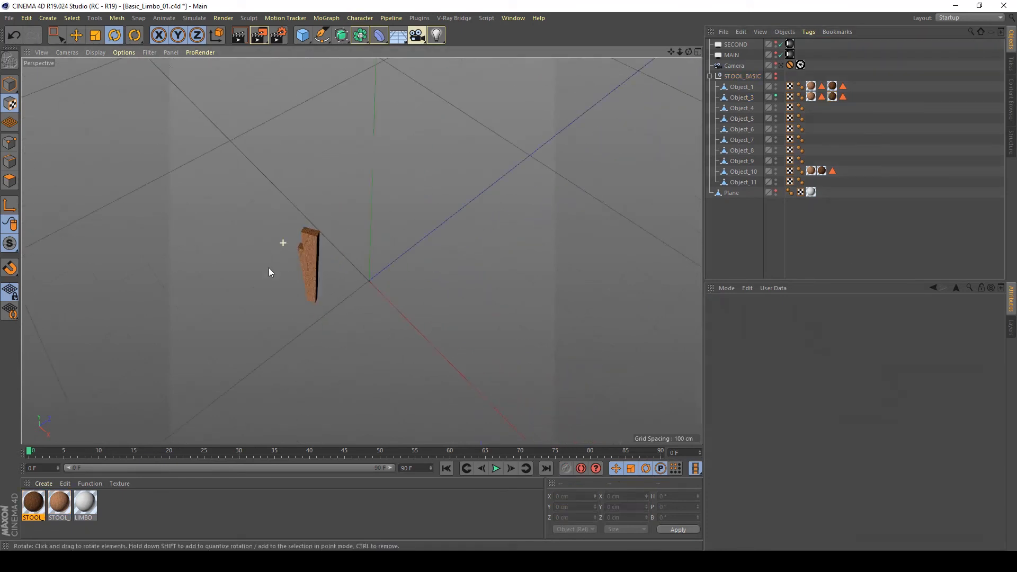
key("ctrl+s")
Step: Show Object_4 in place of Object_3 and look for its geometry in object mode, undoing the trial move
double_click(775, 96)
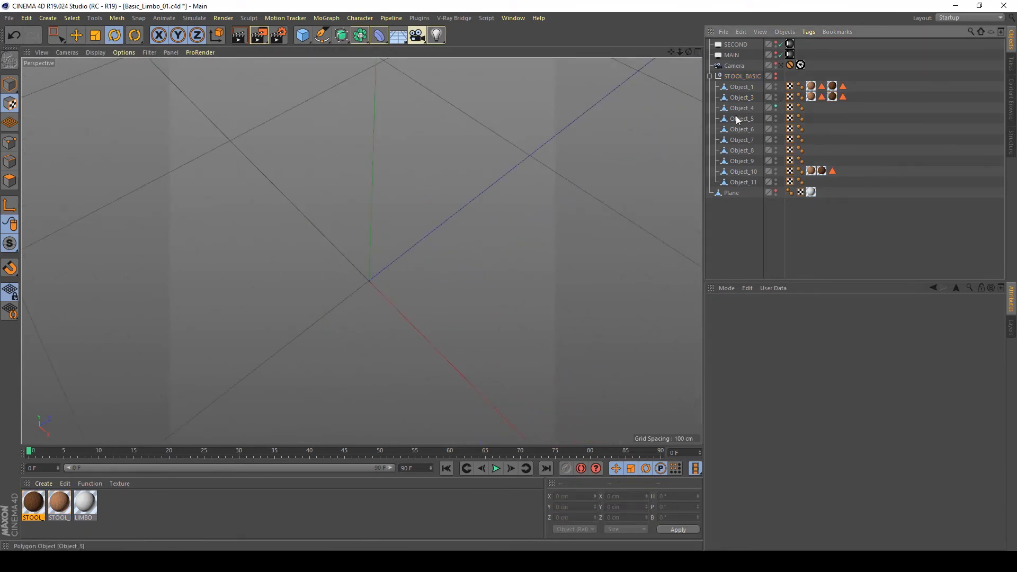
left_click(738, 109)
scroll(424, 225, "up", 4)
key("e")
left_click(10, 85)
left_click_drag(408, 338, 381, 323, "alt")
left_click_drag(342, 295, 400, 213)
key("ctrl+z")
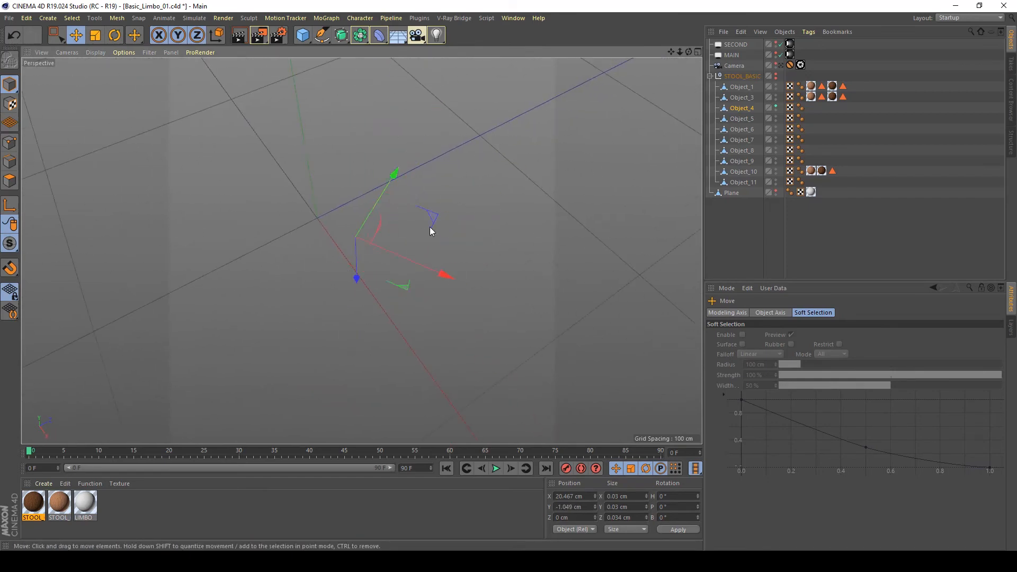
Step: Delete Object_4, select Object_5 and check the whole stool before isolating that leg again
left_click(775, 107)
left_click(737, 111)
key("Delete")
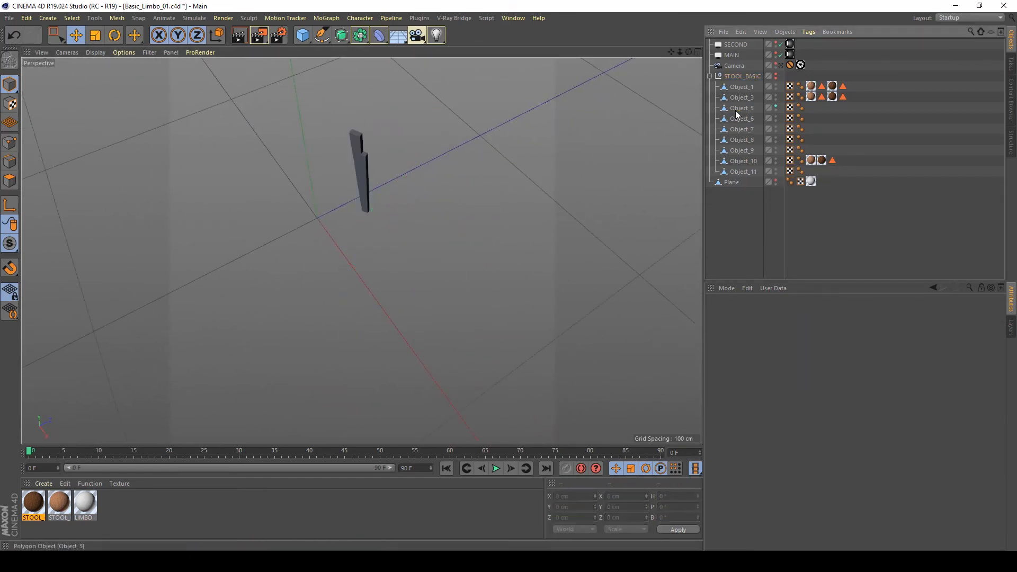
left_click(744, 111)
left_click(775, 74)
left_click_drag(271, 160, 361, 249, "alt")
left_click_drag(361, 249, 455, 159, "alt")
double_click(775, 74)
Step: Switch to polygon editing and select a broad face of Object_5 with its bevel strips along the top and upper edge
scroll(454, 240, "up", 5)
left_click_drag(454, 240, 370, 223, "alt")
left_click(10, 180)
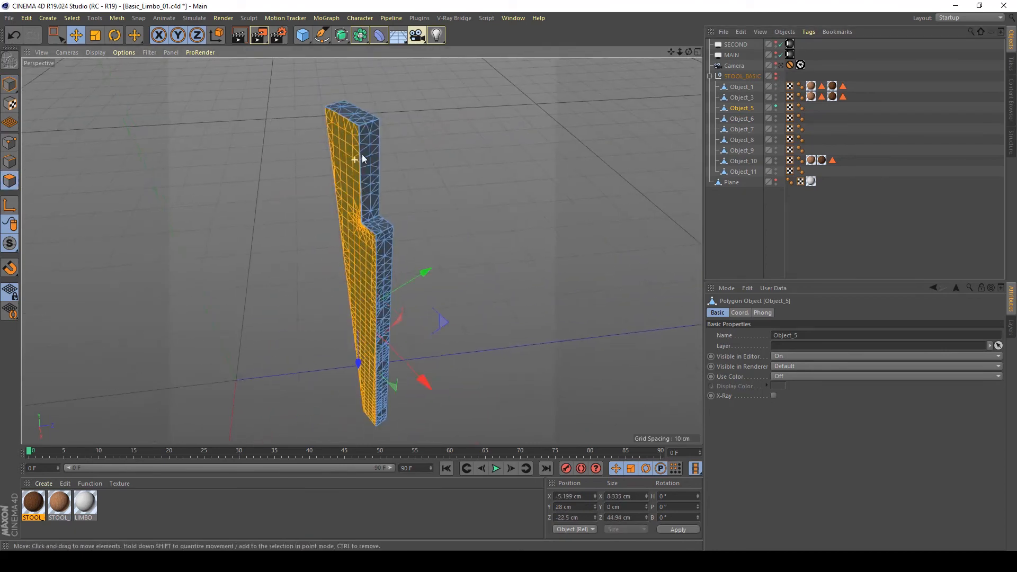
scroll(361, 130, "up", 5)
left_click(343, 99, "shift")
left_click(338, 89, "shift")
scroll(339, 92, "down", 4)
scroll(358, 287, "up", 2)
scroll(358, 287, "up", 5)
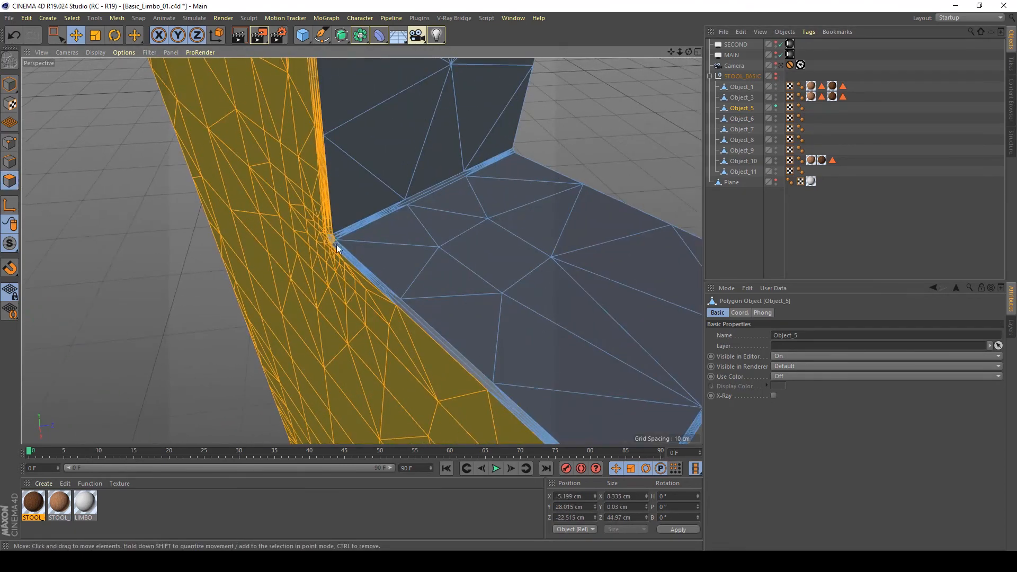
Step: Add the bevel strips around the notch, the long edges and the foot to Object_5's polygon selection
left_click(338, 242, "shift")
scroll(338, 242, "down", 3)
scroll(444, 332, "up", 3)
left_click(443, 332, "shift")
scroll(462, 104, "down", 6)
scroll(443, 220, "up", 2)
scroll(466, 224, "up", 6)
left_click_drag(443, 220, 389, 217, "alt")
left_click(503, 199, "shift")
left_click(314, 330, "shift")
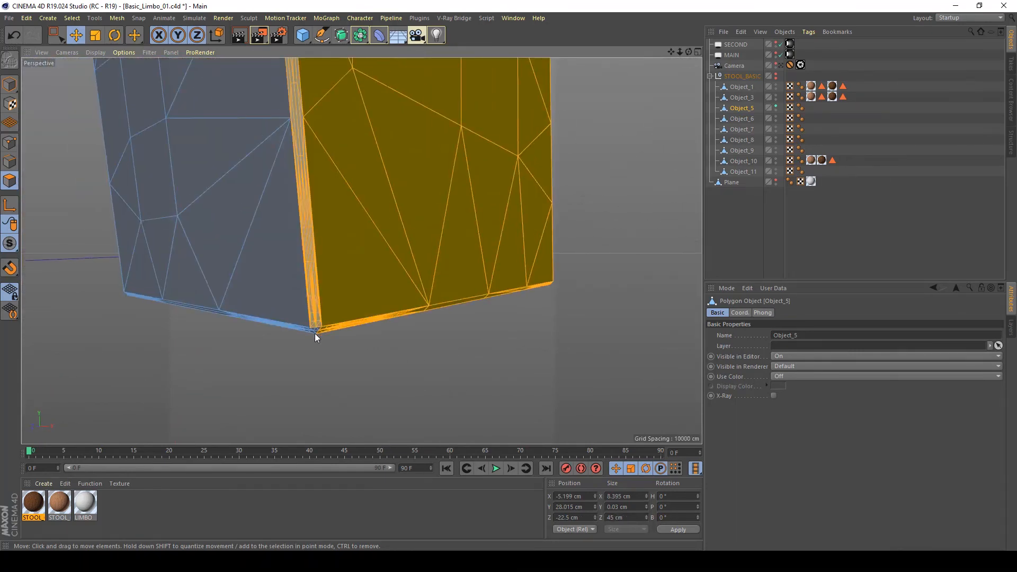
Step: Extend Object_5's selection to the opposite broad face and its bevel strips
scroll(369, 281, "down", 5)
left_click_drag(371, 285, 378, 333, "alt")
middle_click_drag(383, 126, 361, 286, "alt")
scroll(326, 301, "up", 3)
scroll(342, 256, "up", 5)
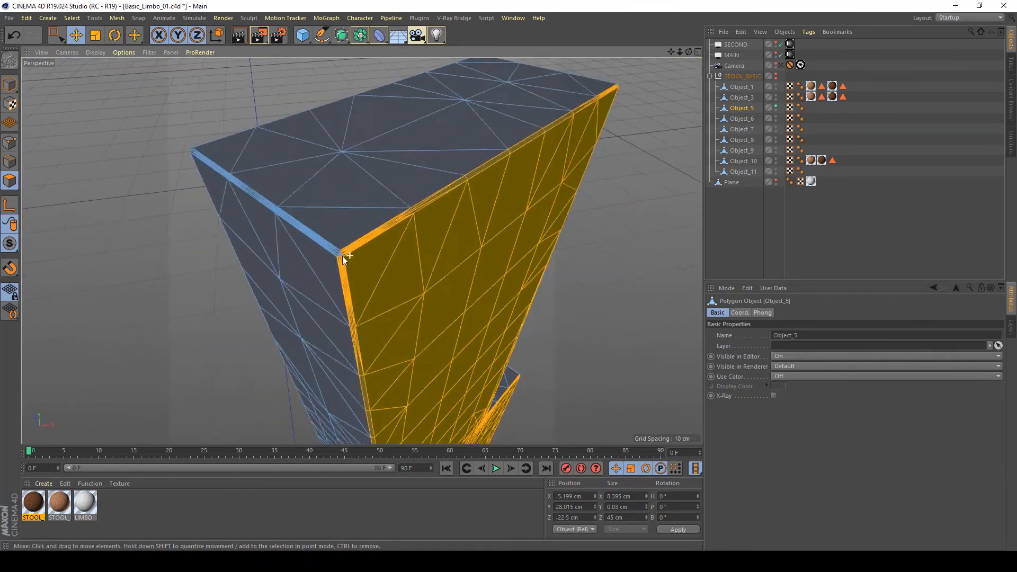
left_click(60, 502)
mouse_move(235, 234)
left_mouse_down("alt")
mouse_move(341, 227)
mouse_move(410, 271)
mouse_move(426, 260)
mouse_move(392, 228)
left_mouse_up("alt")
scroll(410, 271, "down", 5)
double_click(411, 271, "shift")
scroll(424, 270, "up", 3)
double_click(437, 268, "shift")
double_click(438, 268, "shift")
scroll(380, 228, "up", 2)
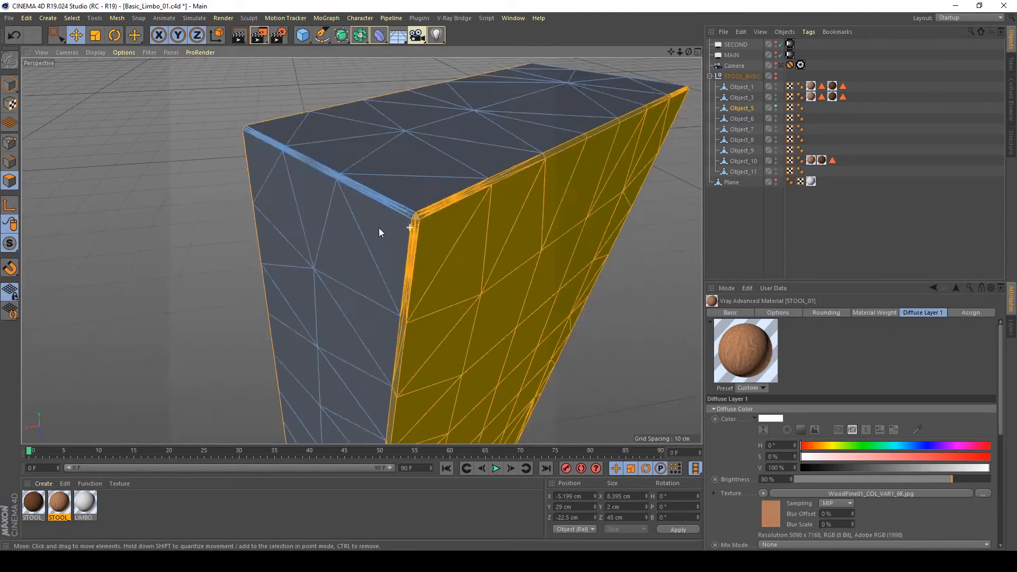
Step: Examine Object_5's selection around the notch and the foot for missing bevel strips
scroll(379, 228, "down", 5)
middle_click_drag(405, 365, 420, 239, "alt")
scroll(395, 236, "up", 6)
scroll(396, 284, "down", 3)
middle_click_drag(275, 338, 364, 242, "alt")
scroll(363, 256, "down", 5)
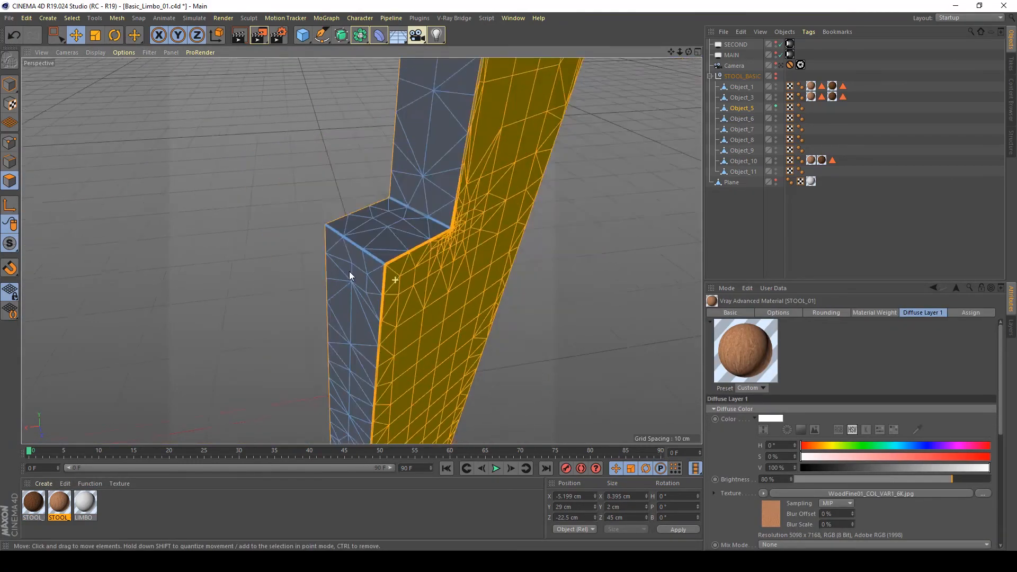
middle_click_drag(358, 381, 402, 194, "alt")
left_click_drag(365, 365, 372, 316, "alt")
scroll(373, 316, "up", 6)
left_click_drag(297, 277, 377, 345, "alt")
Step: Apply STOOL_01 to Object_5's selected polygons with Cubic projection and 5 tiles in U and V
left_click_drag(60, 502, 335, 180)
left_click(802, 357)
left_click(789, 397)
double_click(769, 444)
type("5")
key("Tab")
type("5")
Step: Invert the polygon selection on Object_5 so that it covers the narrow sides and ends
left_click(932, 198)
scroll(361, 250, "down", 8)
scroll(431, 237, "down", 6)
left_click_drag(431, 236, 490, 257, "alt")
left_click(449, 185)
left_click_drag(472, 179, 490, 185, "alt")
key("u")
key("i")
Step: Apply STOOL_01_INNER to Object_5's selected sides with Cubic projection, 80 U tiles and 10 V tiles
left_click_drag(34, 501, 434, 238)
left_click(797, 356)
left_click(789, 398)
double_click(765, 444)
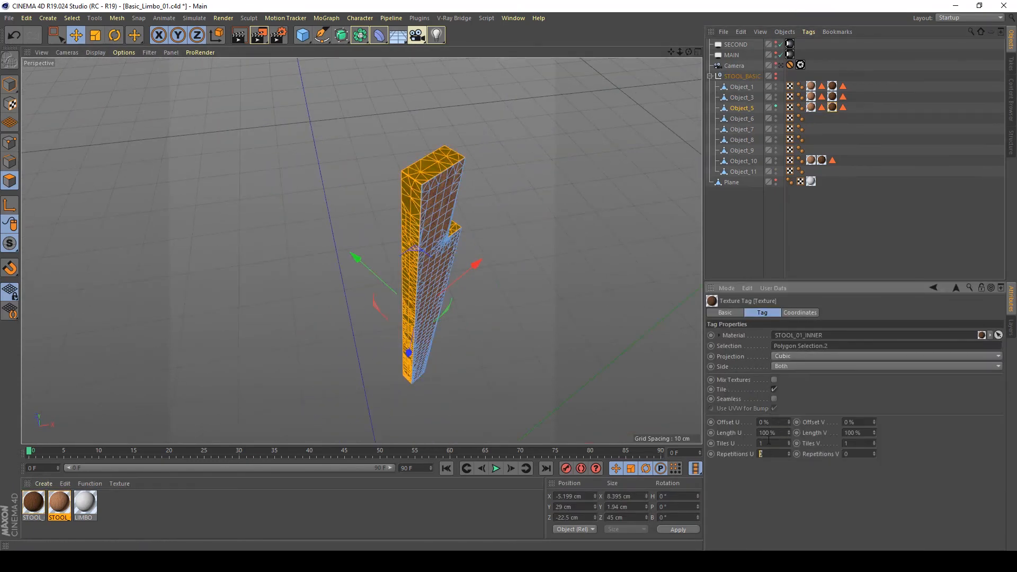
type("80")
key("Tab")
type("10")
Step: Rotate the STOOL_01_INNER texture projection on Object_5 by -90° in texture mode and save the scene
left_click(9, 103)
key("r")
left_click_drag(499, 351, 475, 380, "alt")
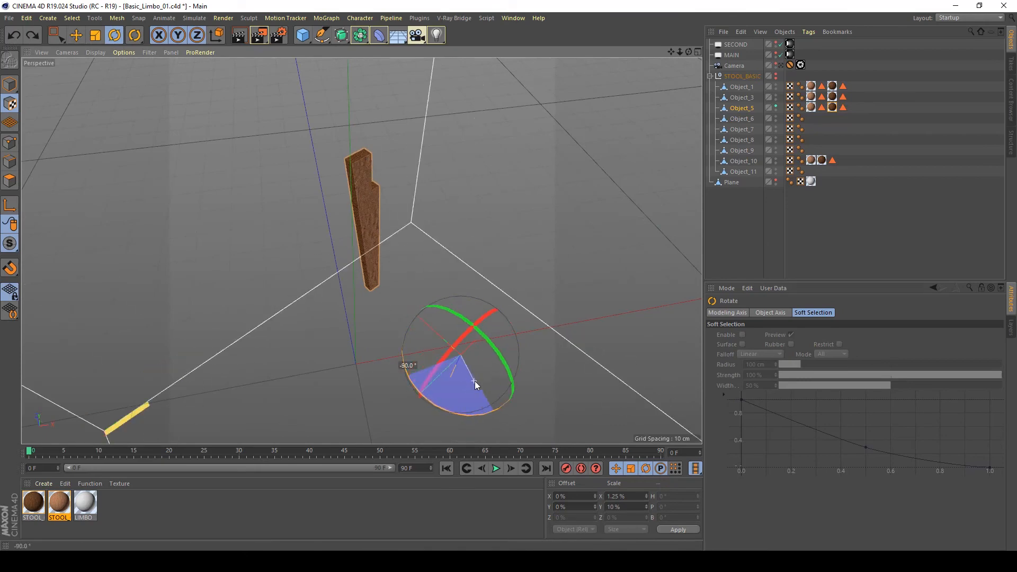
left_click(752, 227)
left_click_drag(424, 211, 378, 157, "alt")
scroll(378, 157, "up", 5)
key("ctrl+s")
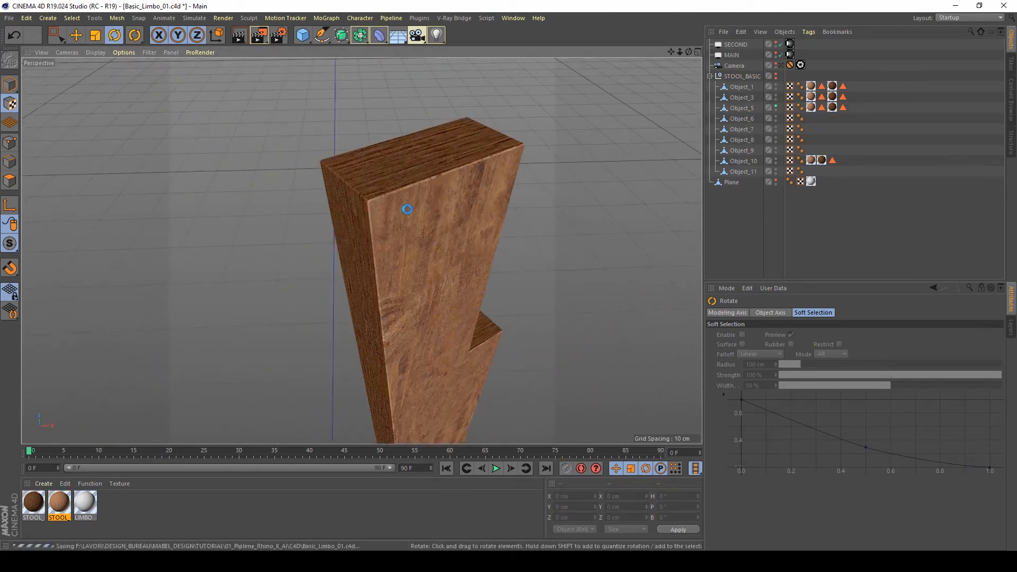
Step: Show Object_6 in place of Object_5 and switch to polygon editing on it
scroll(408, 209, "down", 10)
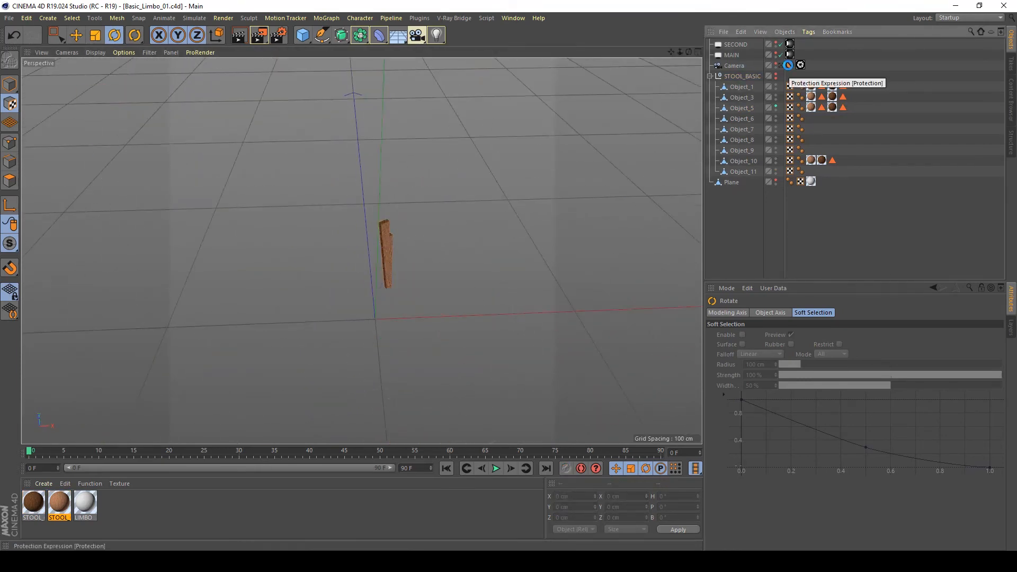
double_click(775, 106)
left_click(742, 119)
left_click(776, 117)
scroll(392, 246, "up", 10)
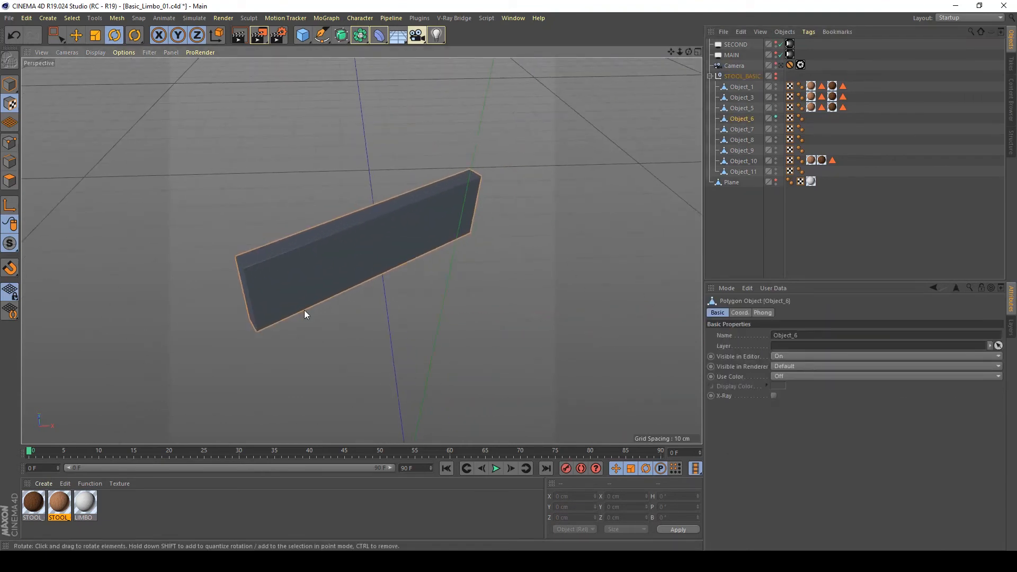
left_click(983, 481)
left_click(9, 181)
Step: Select the narrow sides and both ends of Object_6
double_click(344, 276)
left_click_drag(380, 261, 418, 258, "alt")
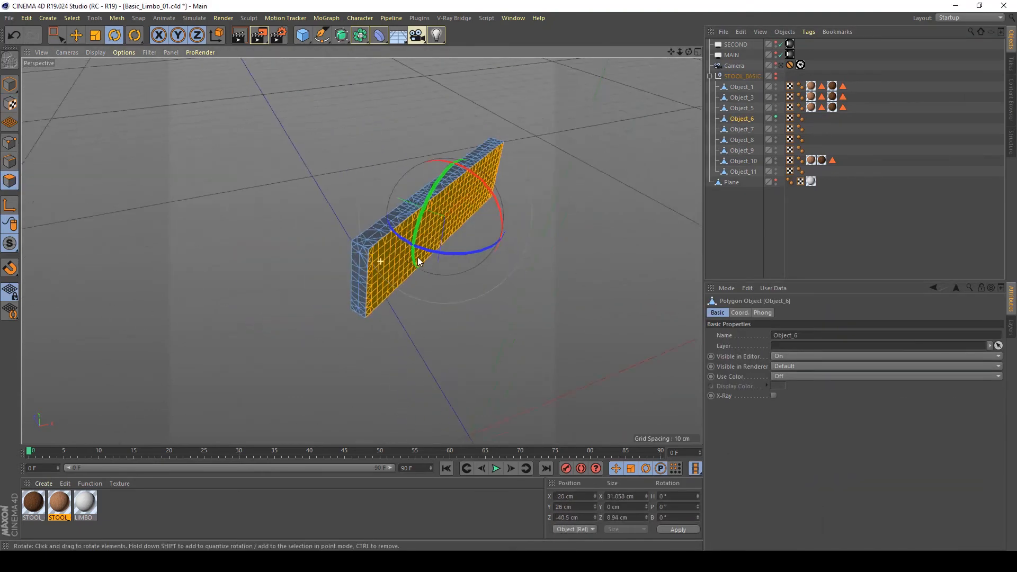
scroll(418, 257, "up", 8)
double_click(259, 235)
double_click(233, 275, "shift")
left_click_drag(302, 419, 383, 352, "alt")
double_click(413, 371, "shift")
left_click_drag(437, 380, 397, 362, "alt")
scroll(323, 348, "down", 8)
scroll(379, 360, "up", 8)
double_click(380, 351, "shift")
scroll(345, 289, "down", 6)
scroll(357, 236, "up", 5)
left_click_drag(357, 236, 372, 296, "alt")
Step: Apply STOOL_01_INNER to Object_6's selected sides with Cubic projection and 80 U tiles
left_click_drag(34, 502, 371, 265)
left_click(847, 356)
left_click(858, 395)
double_click(763, 443)
type("80")
key("Return")
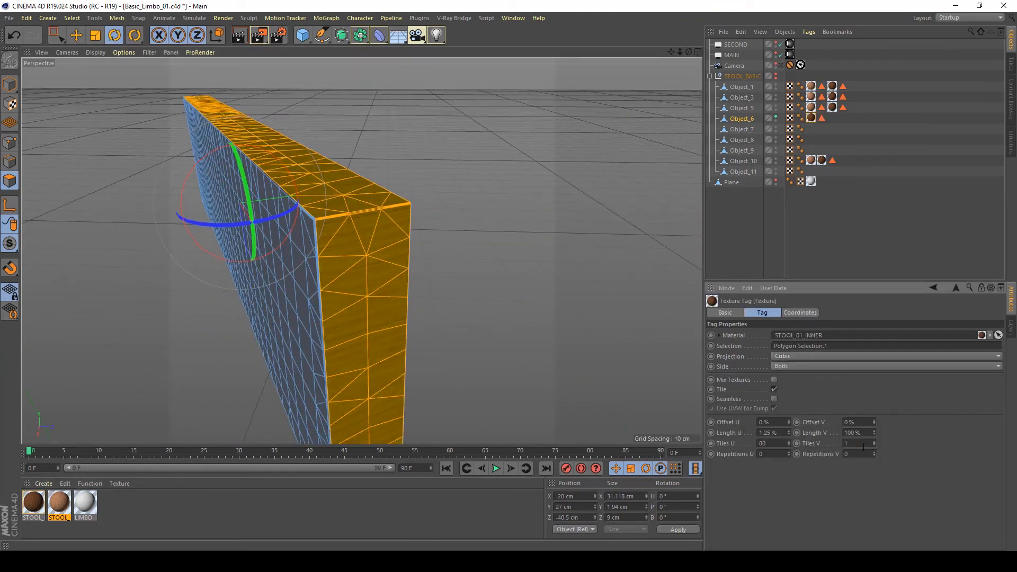
Step: Invert Object_6's polygon selection and apply STOOL_01 to the broad faces with Cubic projection
key("u")
key("i")
left_click_drag(59, 501, 283, 313)
left_click(805, 356)
left_click(798, 397)
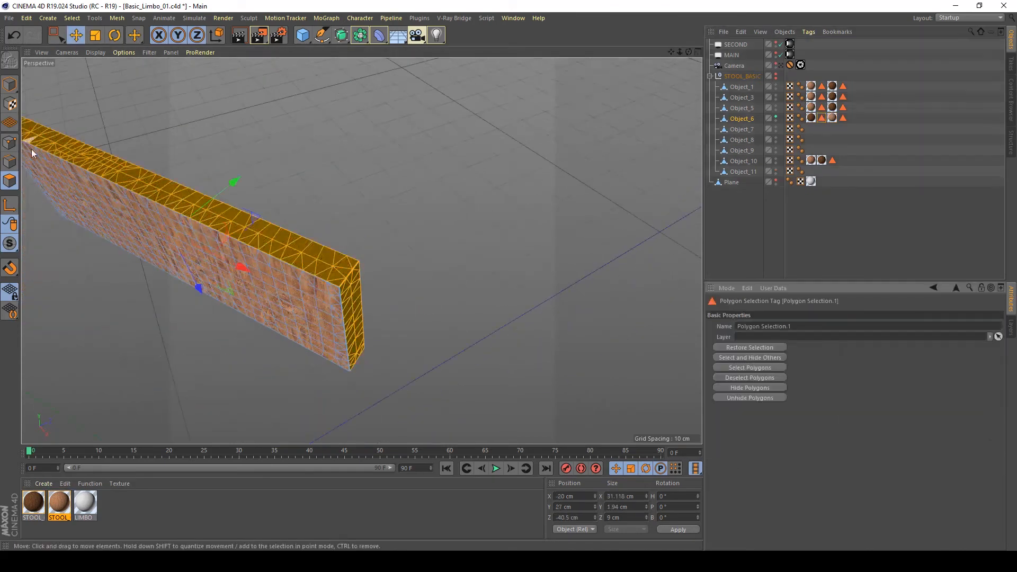
Step: Rotate the STOOL_01_INNER texture projection on Object_6 in texture mode
left_click(10, 104)
scroll(262, 256, "down", 5)
middle_click_drag(262, 256, 437, 275, "alt")
left_click(812, 117)
key("r")
scroll(495, 299, "down", 5)
middle_click_drag(496, 300, 445, 224, "alt")
left_click_drag(445, 413, 483, 339)
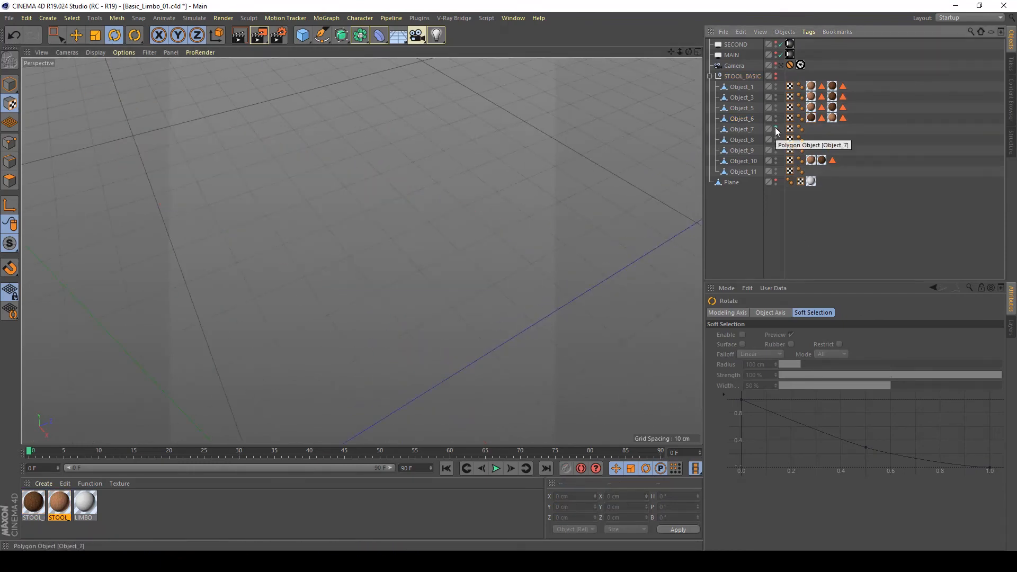
Step: Show Object_7 on its own and select the polygons of its narrow sides and both ends
scroll(357, 269, "down", 5)
scroll(341, 348, "up", 4)
left_click(323, 228)
left_click(9, 181)
left_click_drag(297, 233, 512, 185, "alt")
scroll(412, 290, "up", 3)
double_click(412, 291, "shift")
scroll(508, 184, "up", 3)
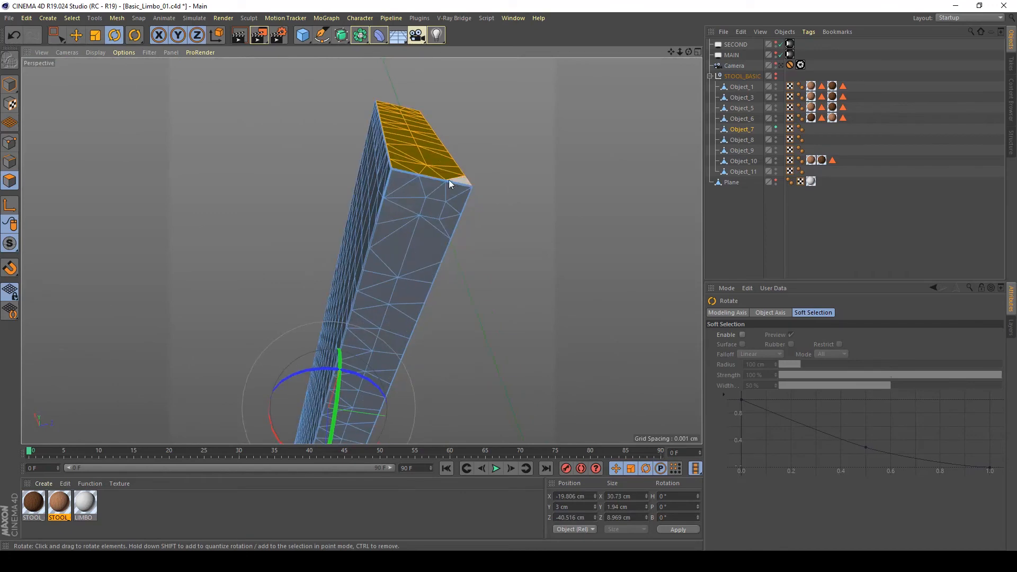
double_click(449, 183, "shift")
left_click_drag(449, 183, 344, 296, "alt")
double_click(338, 297, "shift")
scroll(338, 202, "up", 3)
double_click(338, 202, "shift")
Step: Apply STOOL_01_INNER to Object_7's selected sides with Cubic projection, 80 U tiles and 10 V tiles
left_click_drag(34, 502, 312, 249)
left_click(795, 356)
left_click(786, 399)
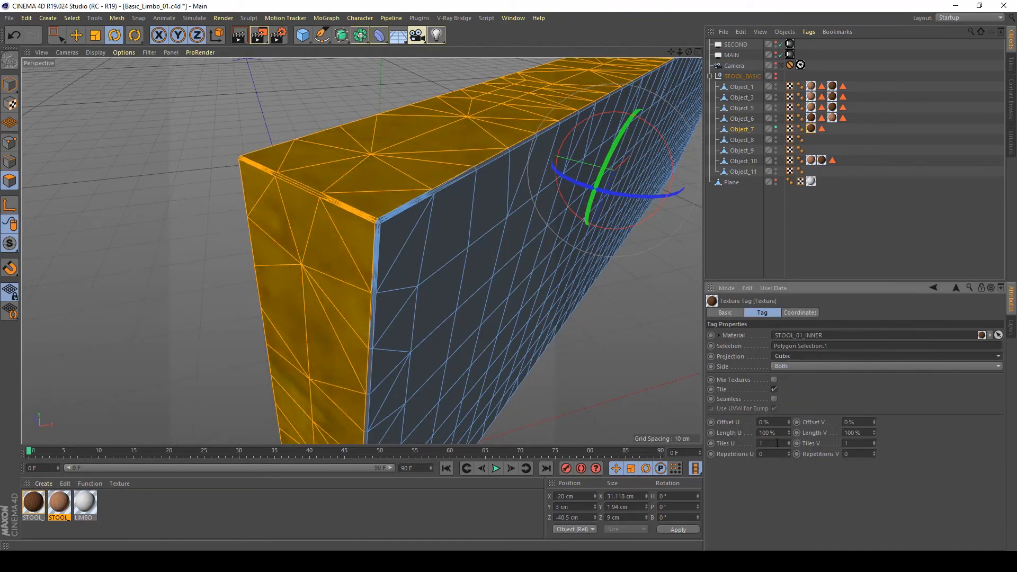
double_click(776, 443)
type("80")
key("Tab")
type("10")
key("Return")
Step: Rotate the STOOL_01_INNER texture projection on Object_7 in texture mode
scroll(509, 309, "down", 10)
middle_click_drag(509, 310, 387, 294, "alt")
left_click(10, 103)
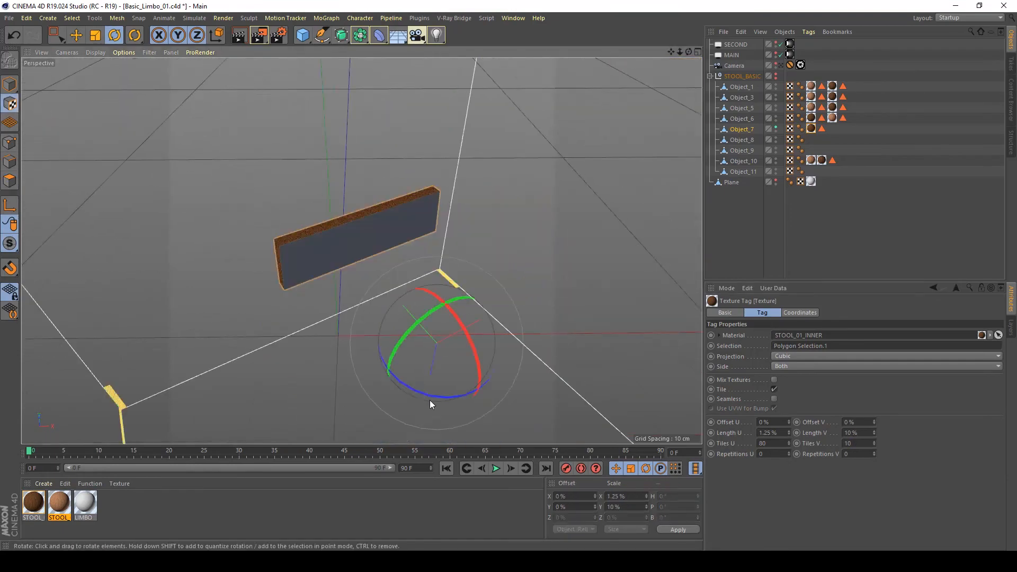
left_click_drag(430, 400, 502, 358)
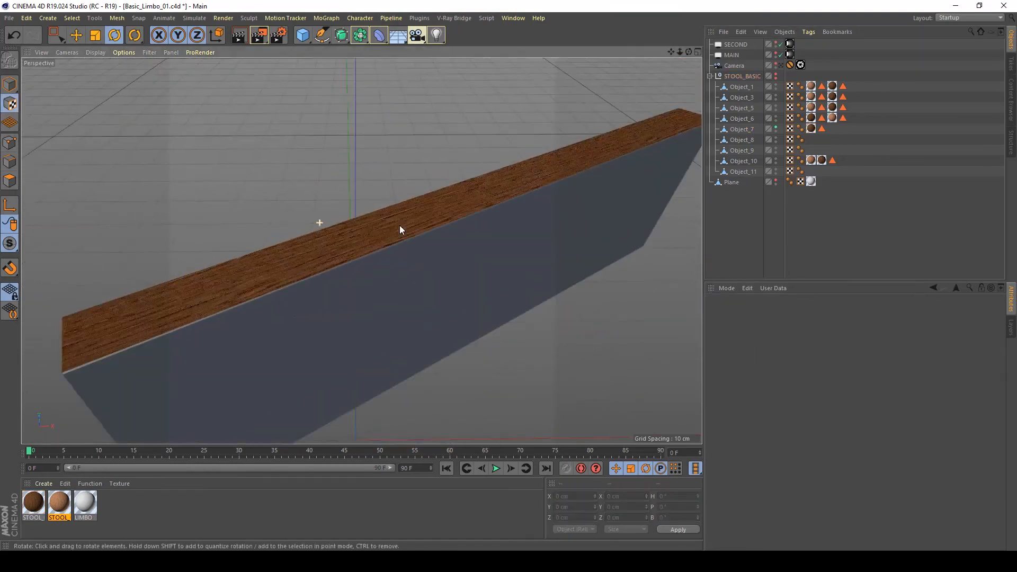
Step: Invert Object_7's polygon selection and apply STOOL_01 to the broad faces with 10 U and 10 V tiles
double_click(822, 130)
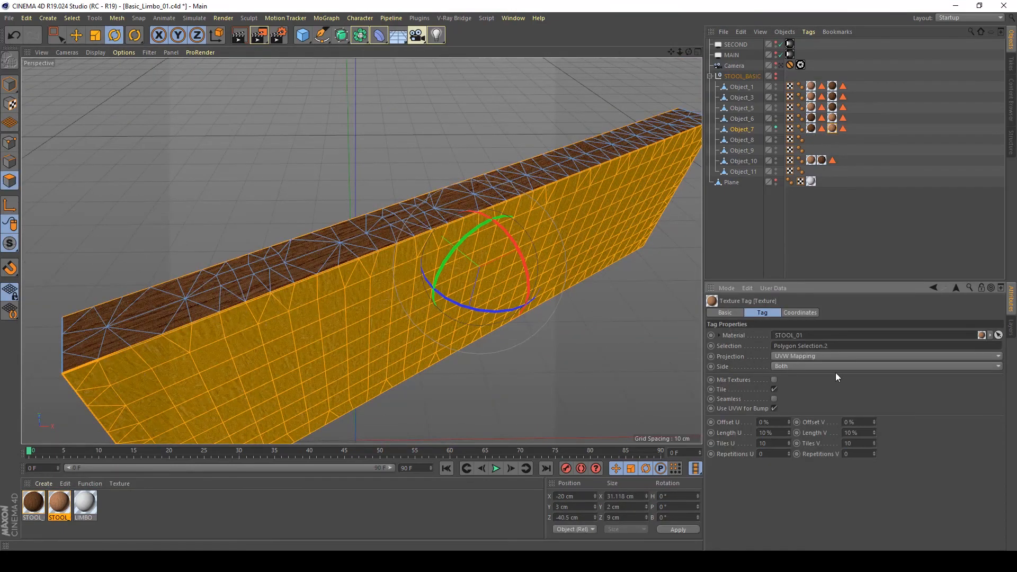
left_click(487, 275)
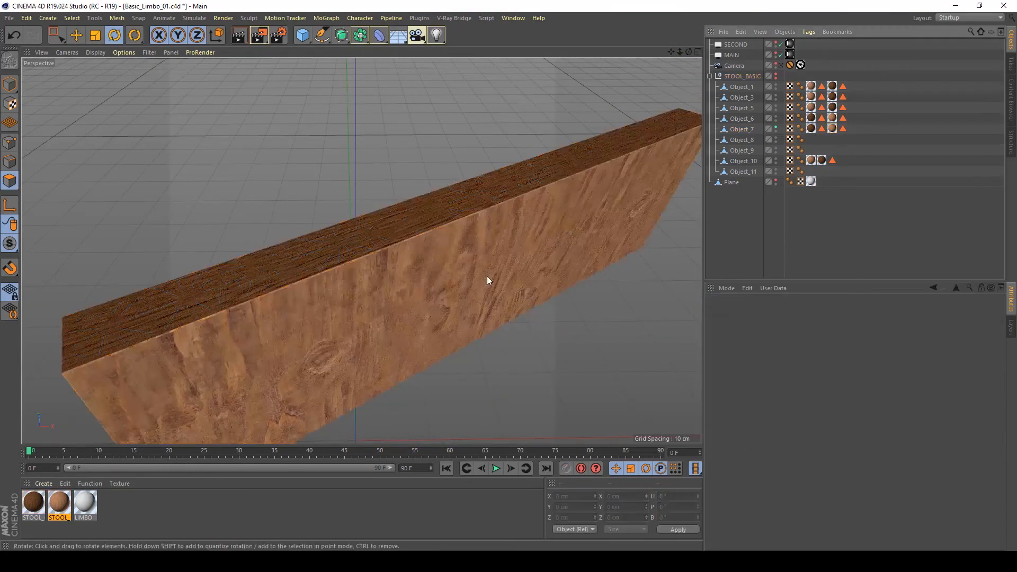
right_click_drag(487, 275, 349, 247, "alt")
left_click_drag(350, 246, 413, 233, "alt")
right_click_drag(413, 233, 417, 209, "alt")
left_click_drag(417, 208, 441, 205, "alt")
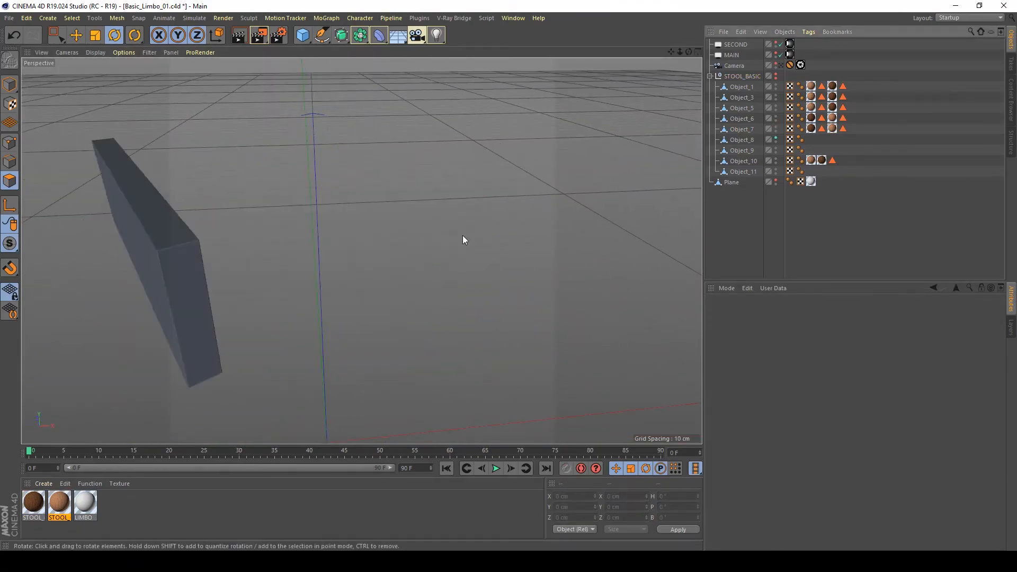
Step: Select the polygons of Object_8's narrow sides and both ends
left_click_drag(463, 235, 468, 240, "alt")
left_click(468, 241)
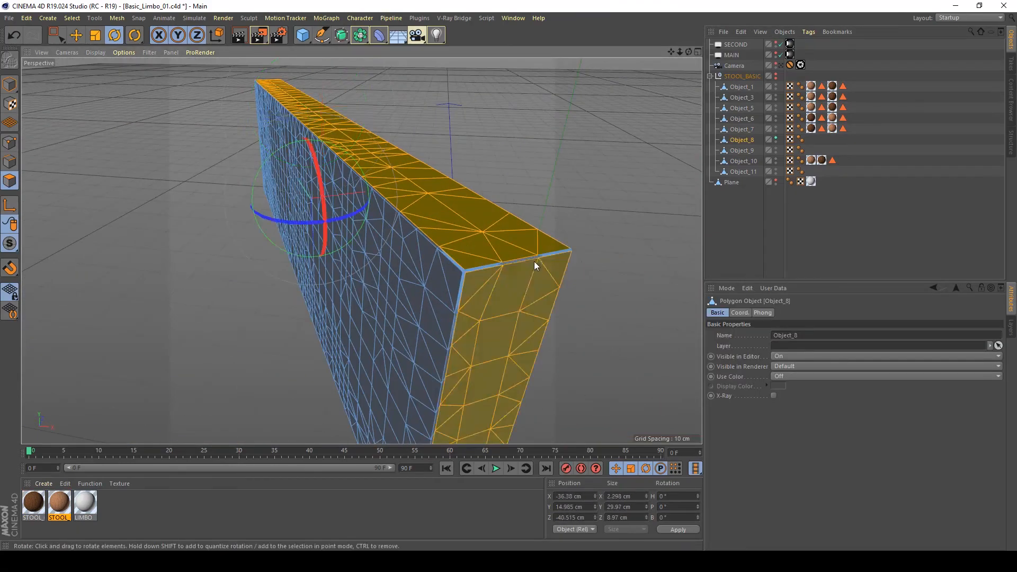
left_click_drag(534, 261, 399, 267, "alt")
right_click_drag(399, 267, 468, 275, "alt")
left_click(468, 275, "shift")
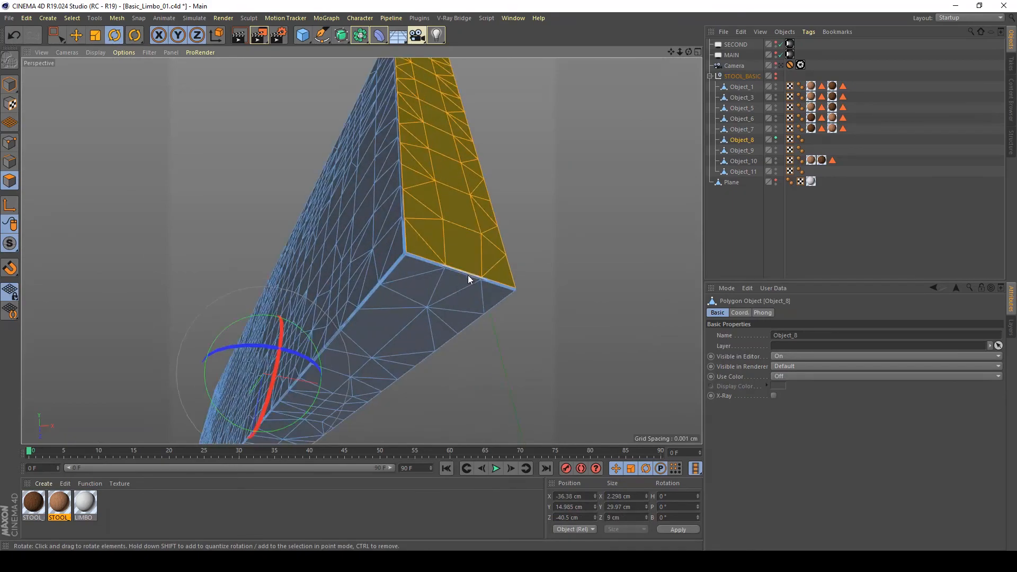
double_click(463, 297, "shift")
left_click_drag(462, 297, 414, 323, "alt")
right_click_drag(414, 322, 363, 281, "alt")
left_click_drag(363, 282, 431, 217, "alt")
double_click(336, 264, "shift")
double_click(431, 217, "shift")
Step: Apply STOOL_01_INNER to Object_8's selected sides with Cubic projection, 80 U tiles and 10 V tiles
left_click_drag(34, 501, 742, 140)
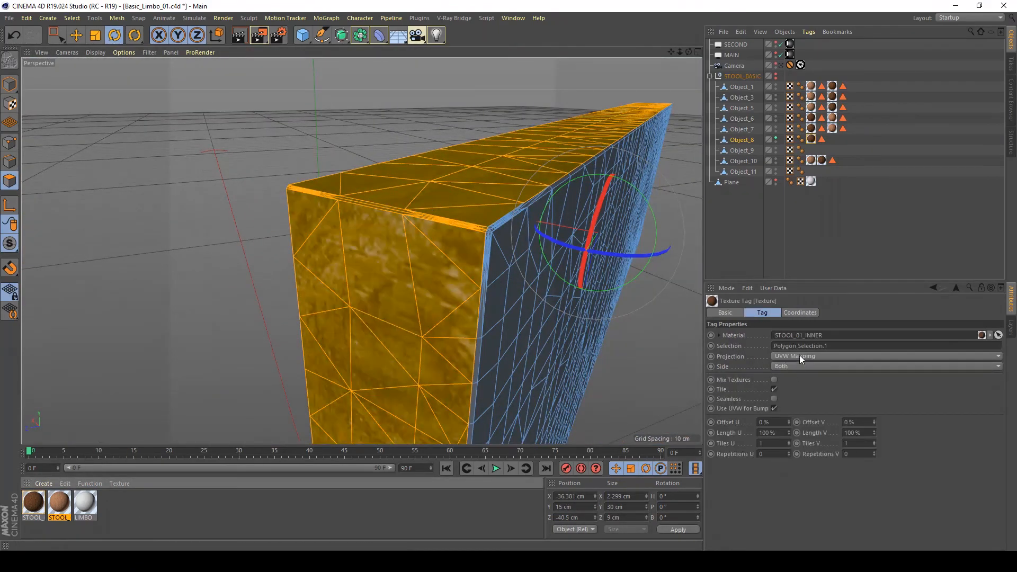
left_click(799, 355)
left_click(799, 326)
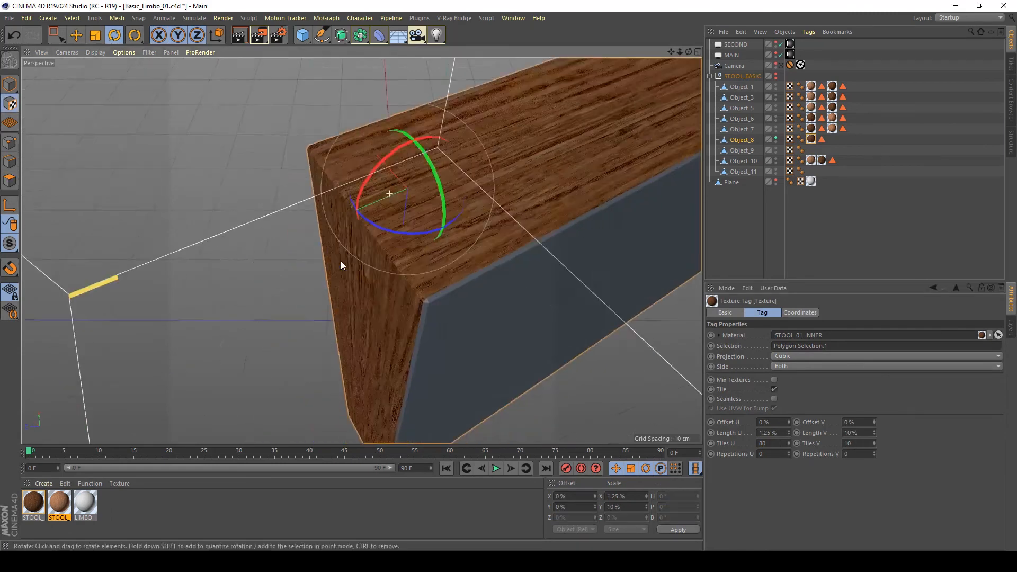
left_click_drag(341, 261, 529, 212, "alt")
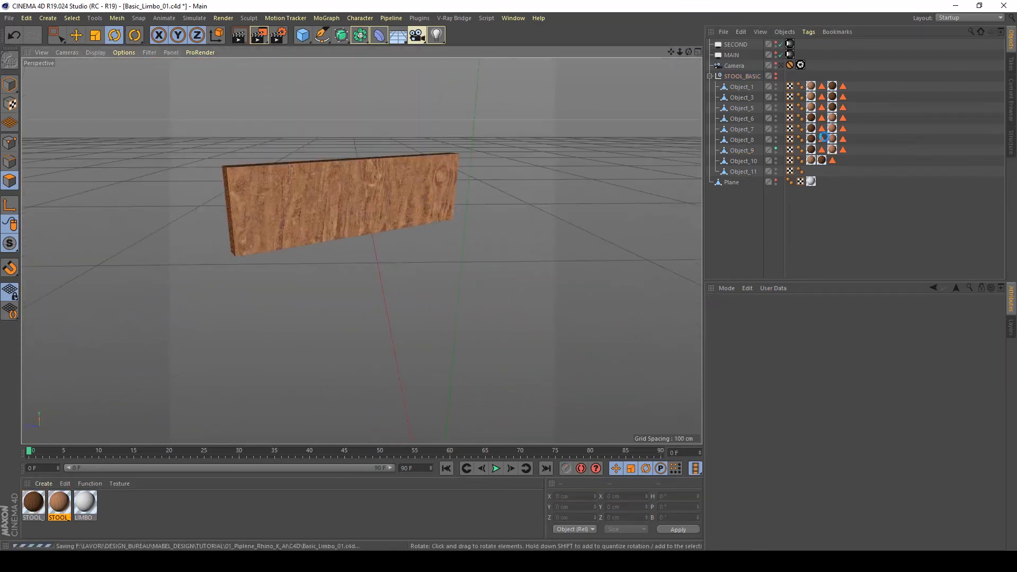
Step: Show Object_11 on its own and select one of its broad faces
left_click(776, 171)
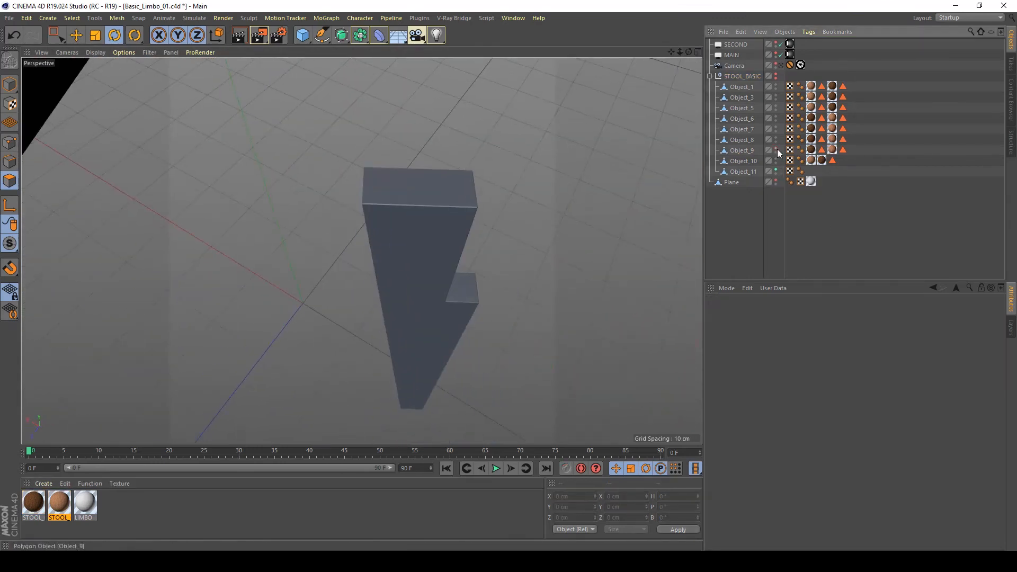
left_click(430, 217)
scroll(477, 174, "up", 5)
scroll(481, 170, "down", 3)
left_click_drag(480, 170, 571, 159, "alt")
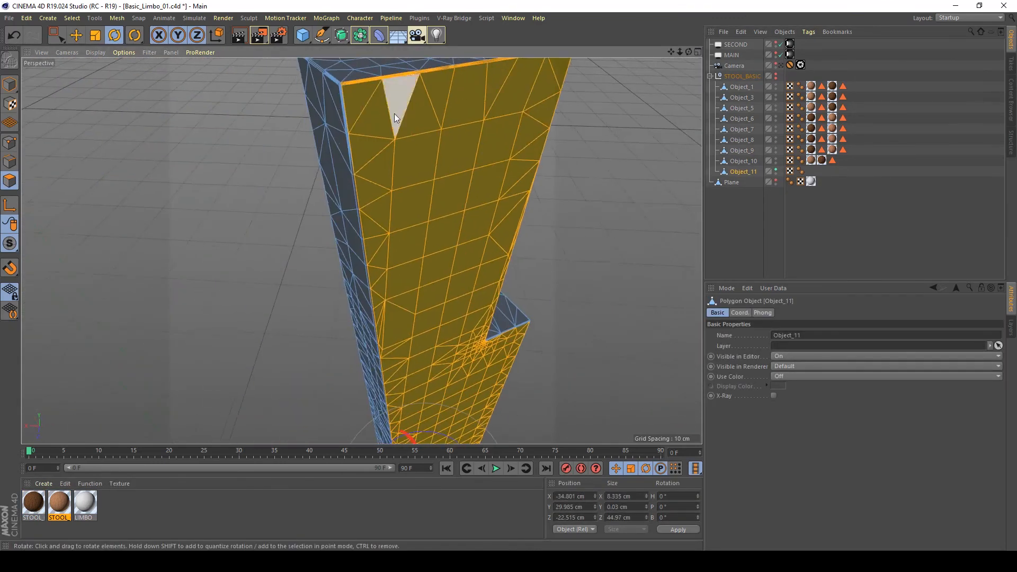
Step: Add the thin bevel strips bordering Object_11's first broad face to the polygon selection
left_click(339, 85, "shift")
scroll(339, 85, "down", 4)
middle_click_drag(403, 418, 418, 312, "alt")
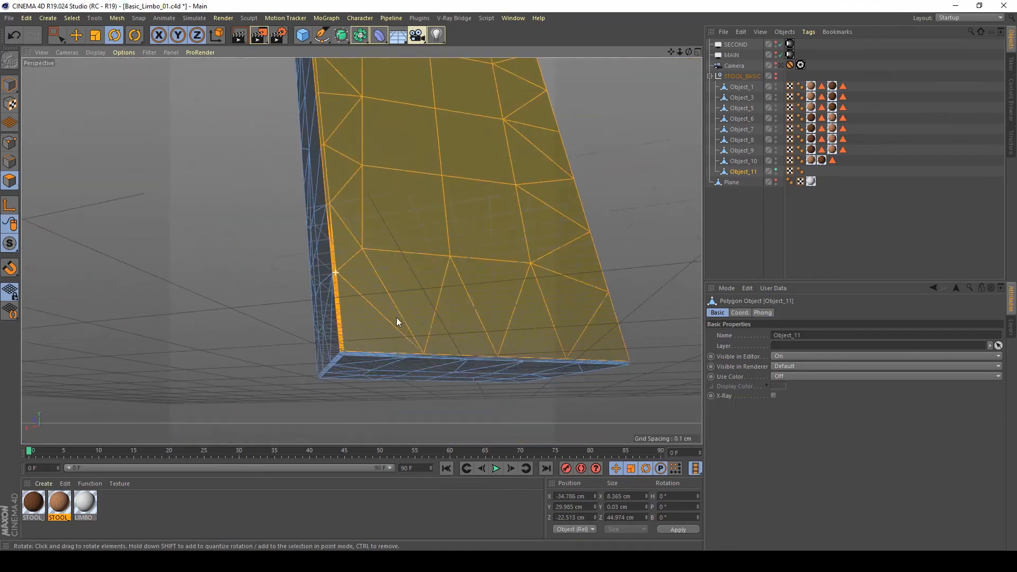
scroll(342, 354, "up", 2)
left_click_drag(343, 356, 364, 322, "alt")
left_click(514, 323, "shift")
scroll(475, 273, "down", 5)
scroll(322, 265, "up", 4)
left_click(322, 265, "shift")
left_click_drag(322, 265, 383, 169, "alt")
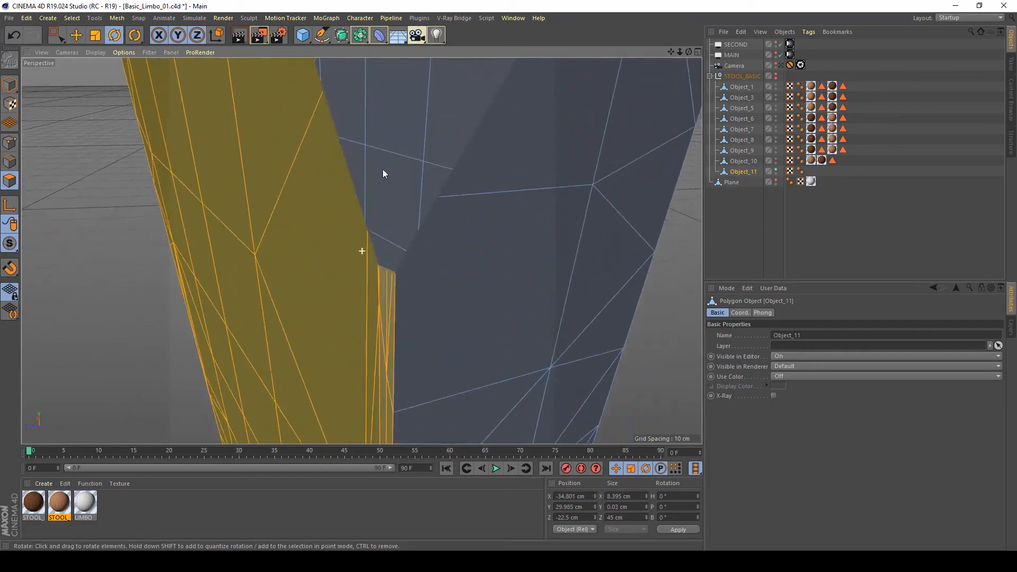
Step: Add Object_11's opposite broad face to the polygon selection
scroll(382, 169, "down", 5)
left_click_drag(442, 221, 500, 172, "alt")
scroll(420, 196, "up", 4)
left_click(420, 196, "shift")
scroll(421, 195, "down", 5)
left_click_drag(420, 196, 522, 153, "alt")
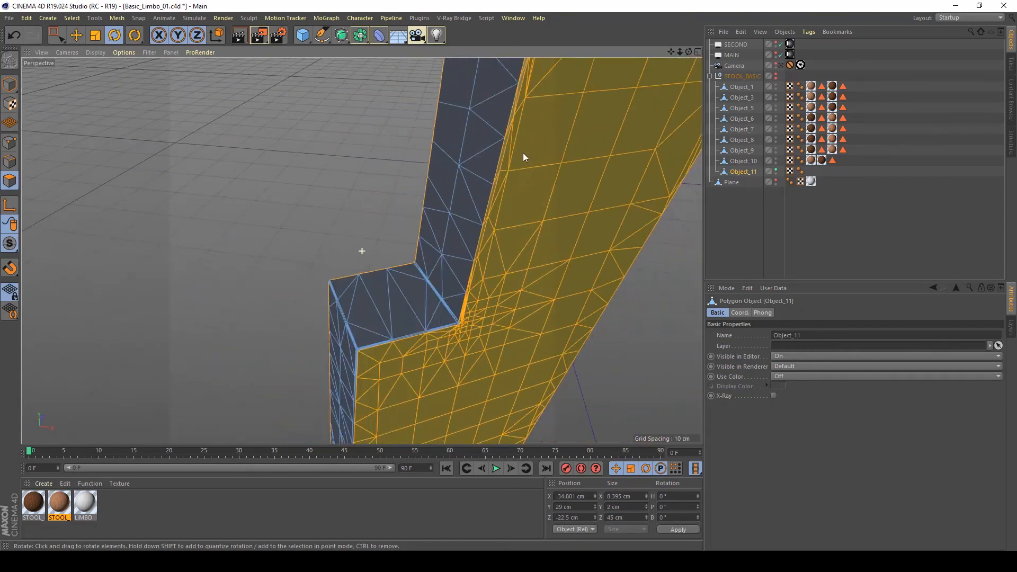
Step: Add the thin bevel strips around Object_11's second broad face to the polygon selection
scroll(506, 338, "up", 4)
left_click(506, 338, "shift")
left_click_drag(506, 338, 511, 302, "alt")
scroll(392, 226, "up", 4)
left_click(391, 227, "shift")
scroll(429, 393, "down", 5)
scroll(407, 281, "up", 4)
scroll(478, 193, "down", 5)
left_click_drag(478, 197, 475, 165, "alt")
scroll(475, 165, "up", 5)
Step: Apply STOOL_01 to Object_11's selected broad faces and invert the object's polygon selection
left_click_drag(43, 503, 356, 259)
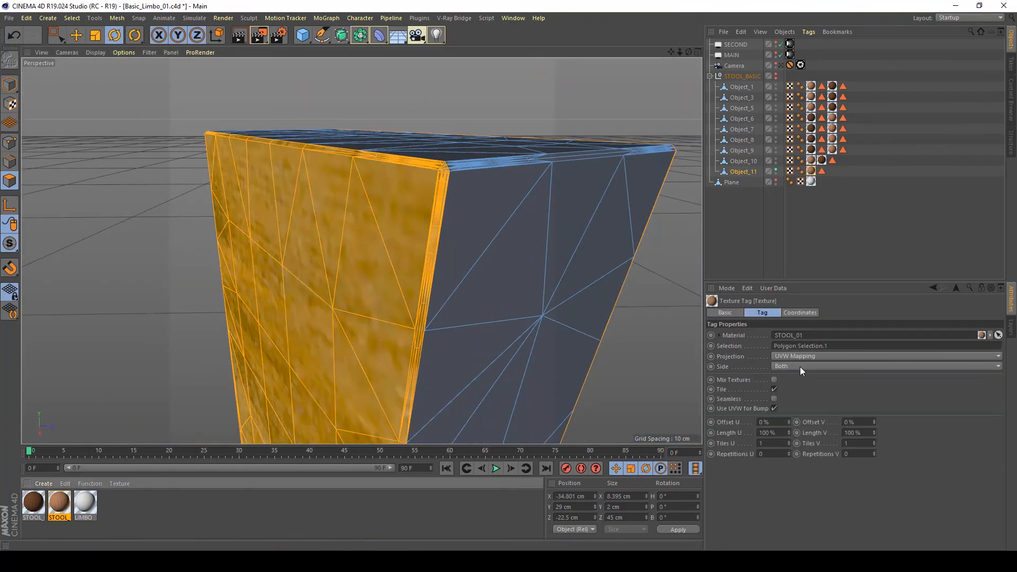
left_click(743, 171)
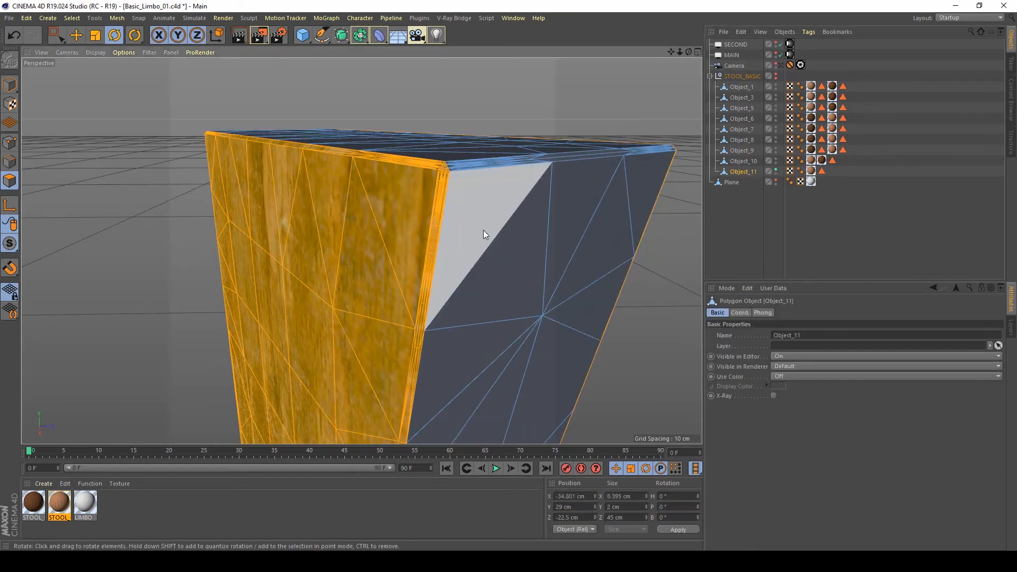
key("u")
key("i")
Step: Apply STOOL_01_INNER to Object_11's selected narrow sides with Cubic projection, 80 U tiles and 10 V tiles
left_click_drag(33, 502, 508, 270)
left_click(799, 358)
left_click(796, 397)
left_click_drag(766, 443, 685, 440)
type("80")
key("Tab")
type("10")
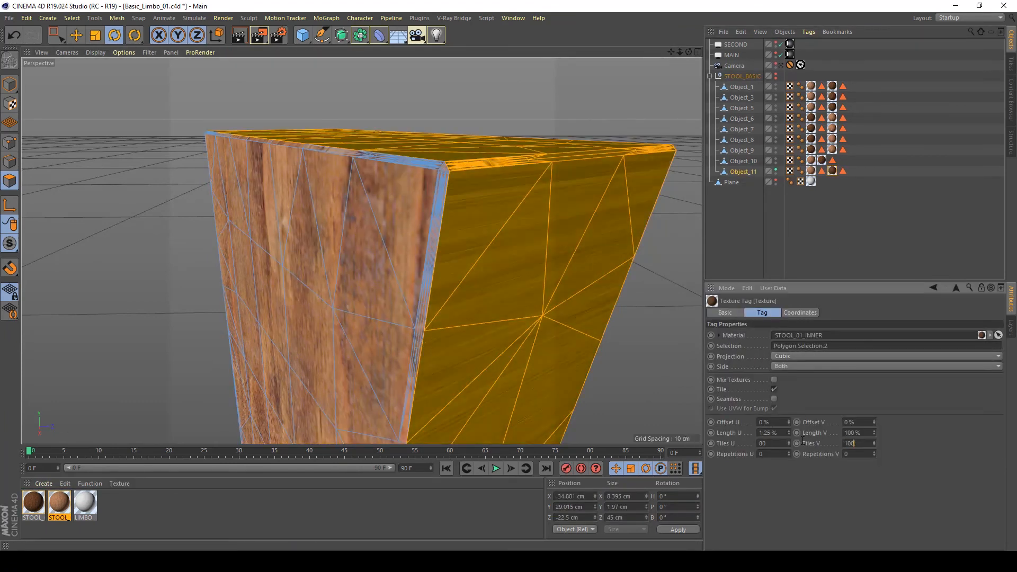
key("Return")
Step: Rotate the STOOL_01_INNER texture projection on Object_11 in texture mode and save the scene
left_click_drag(415, 240, 426, 296, "alt")
scroll(427, 294, "down", 5)
left_click_drag(361, 250, 254, 186, "alt")
left_click(10, 104)
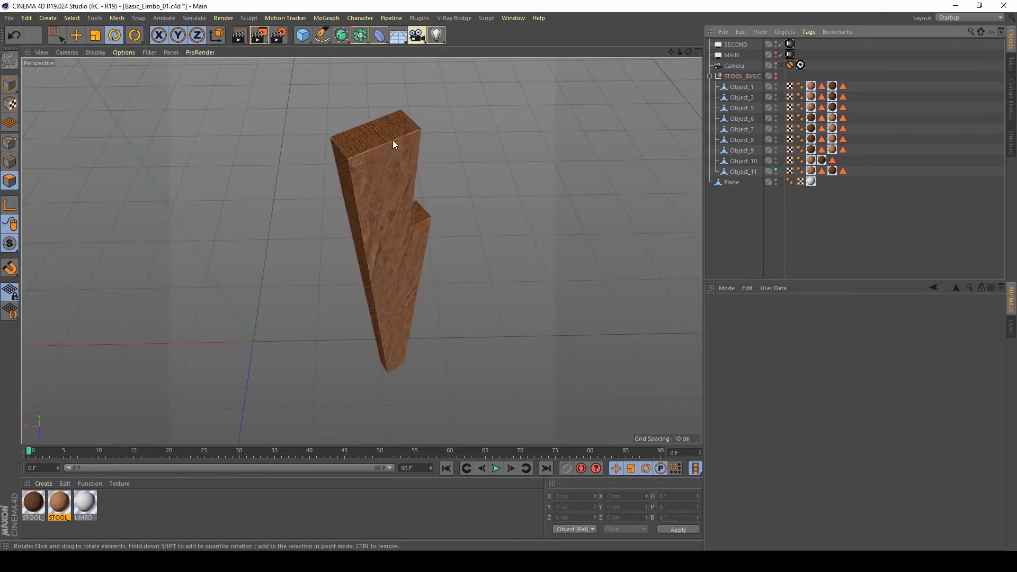
left_click(743, 172)
left_click(832, 171)
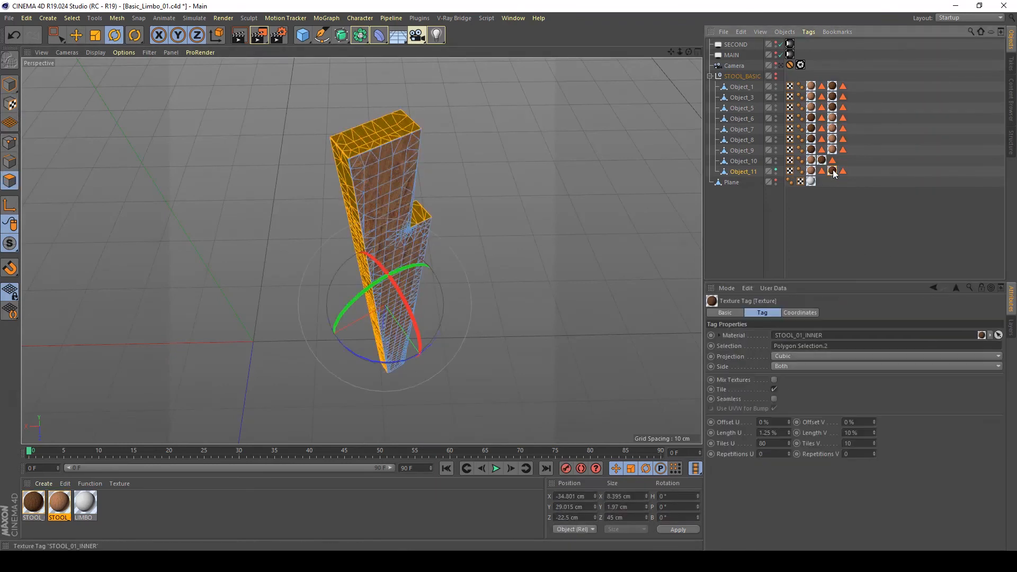
left_click_drag(167, 335, 125, 303)
left_click(798, 187)
key("ctrl+s")
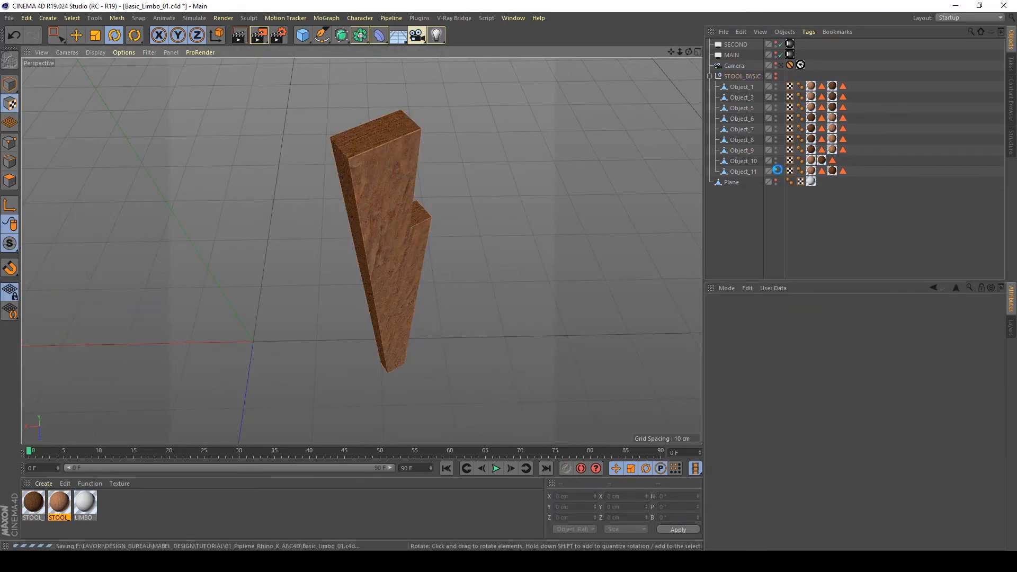
Step: Make the Plane and the whole STOOL_BASIC group visible, look through the scene Camera and save
left_click(776, 180)
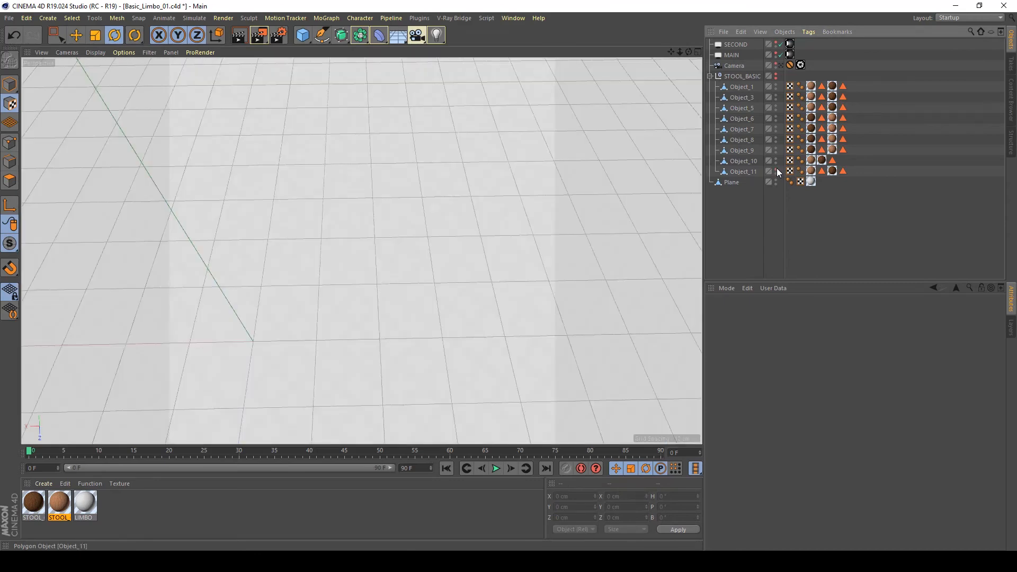
left_click(776, 75)
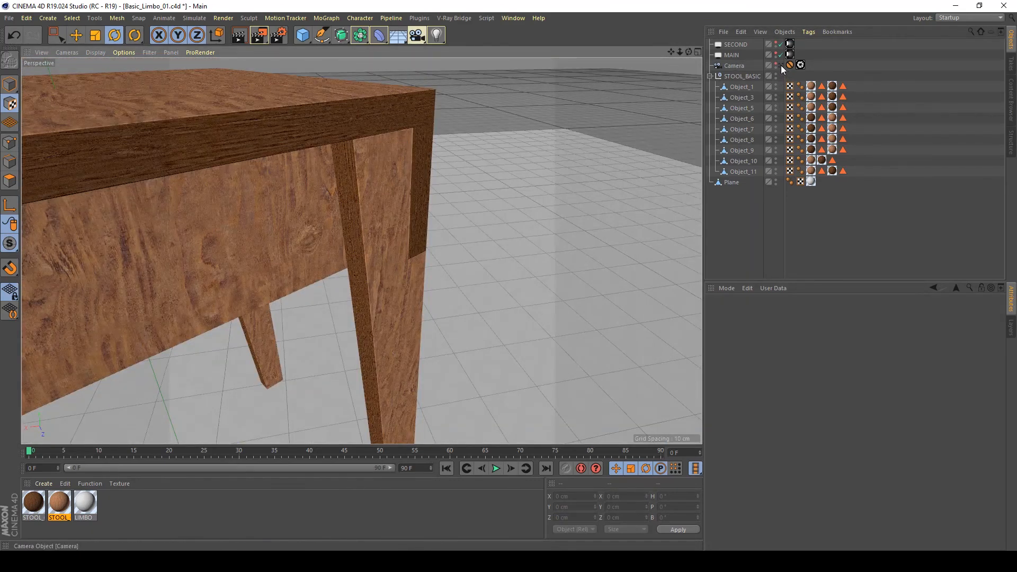
left_click(780, 65)
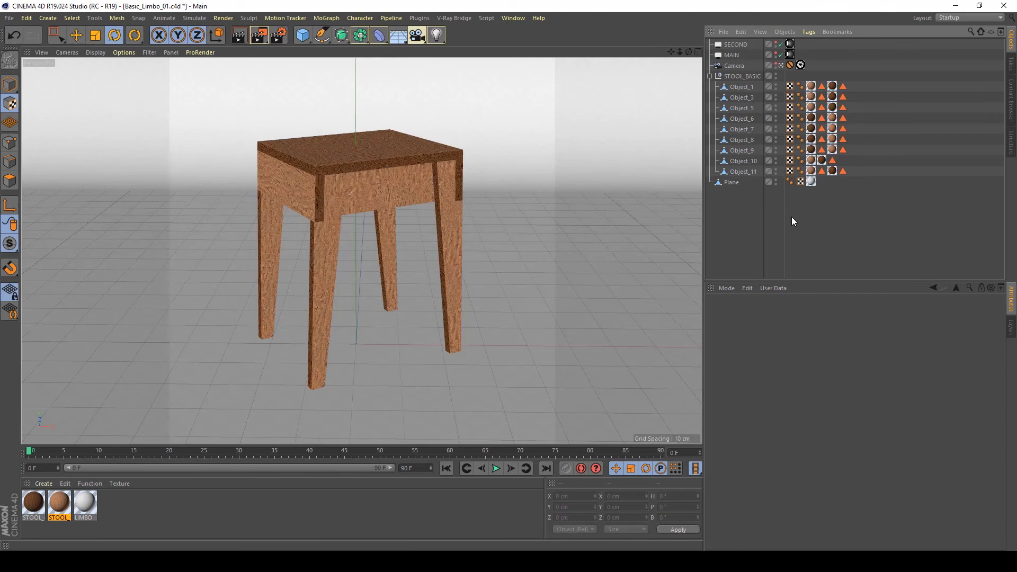
key("ctrl+s")
Step: Open the STOOL_01 material for editing and enable its Specular Layer 1
left_click(800, 65)
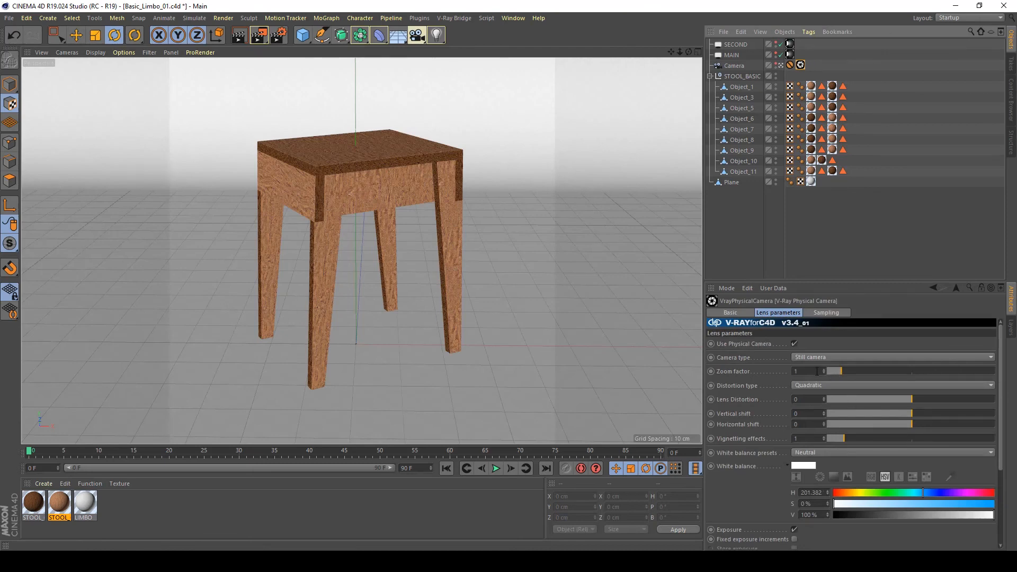
double_click(58, 502)
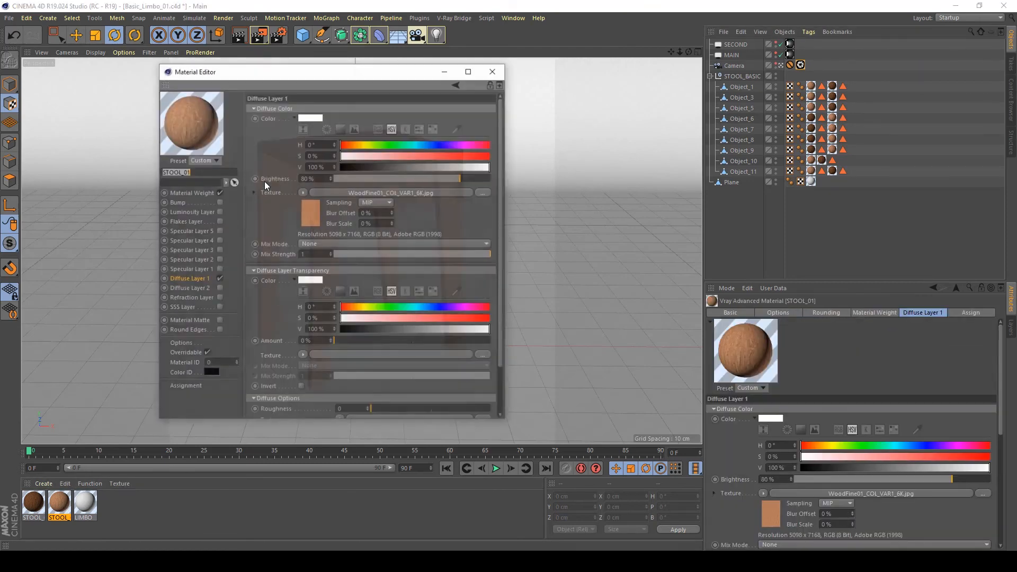
left_click(219, 269)
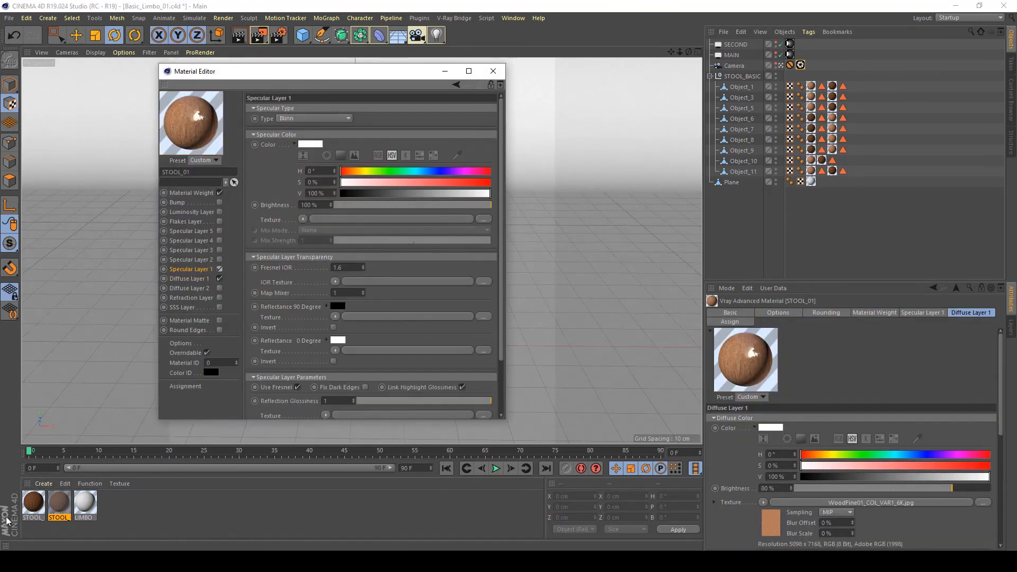
Step: Enable Specular Layer 1 on STOOL_01_INNER with 50% brightness and 0.8 reflection glossiness
left_click(27, 509)
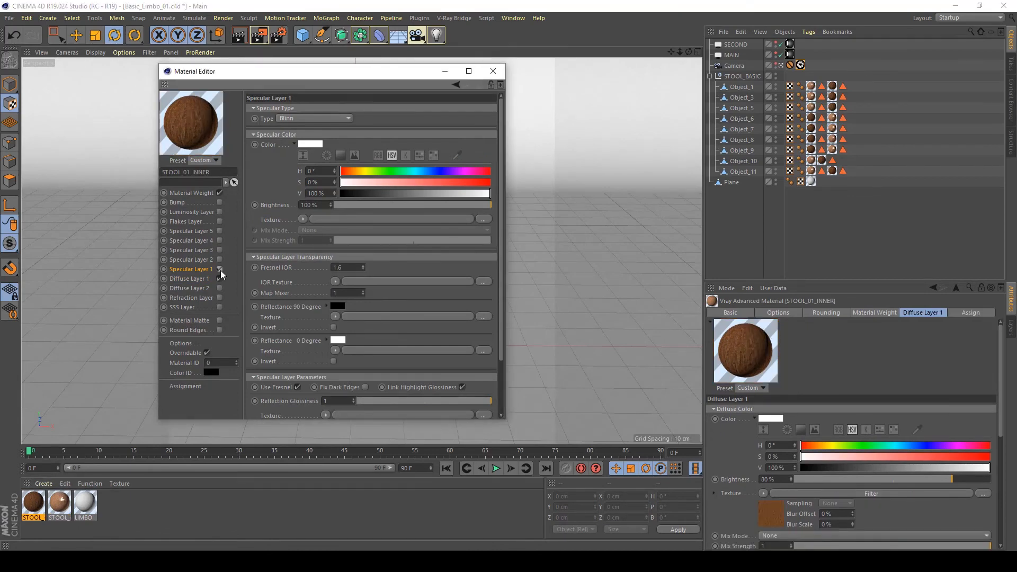
left_click_drag(315, 206, 267, 210)
type("50")
key("Return")
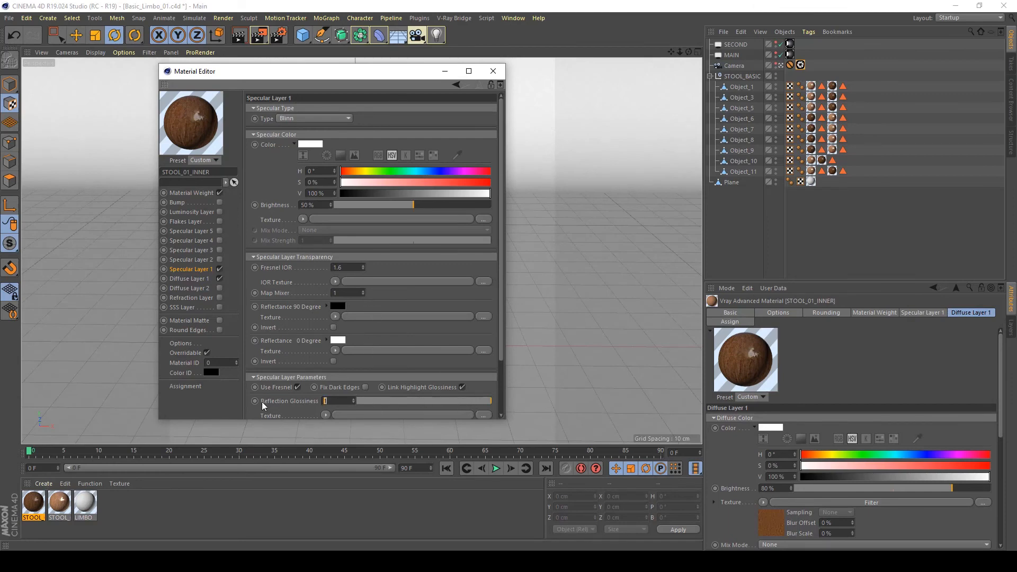
key("Return")
Step: Set STOOL_01's Specular Layer 1 to 0.9 reflection glossiness and 50% brightness, then close the material editor and save
left_click(59, 503)
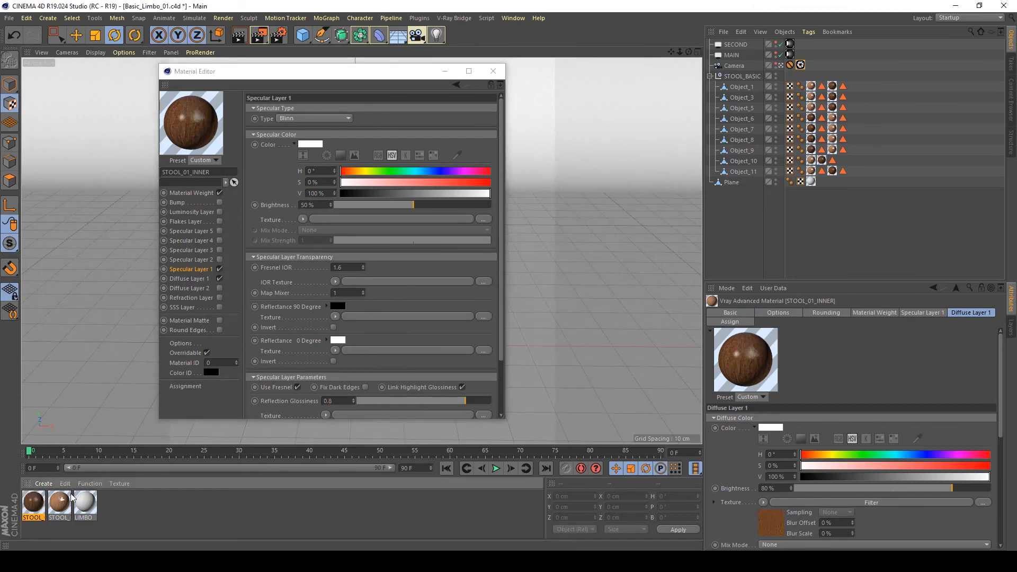
left_click(346, 400)
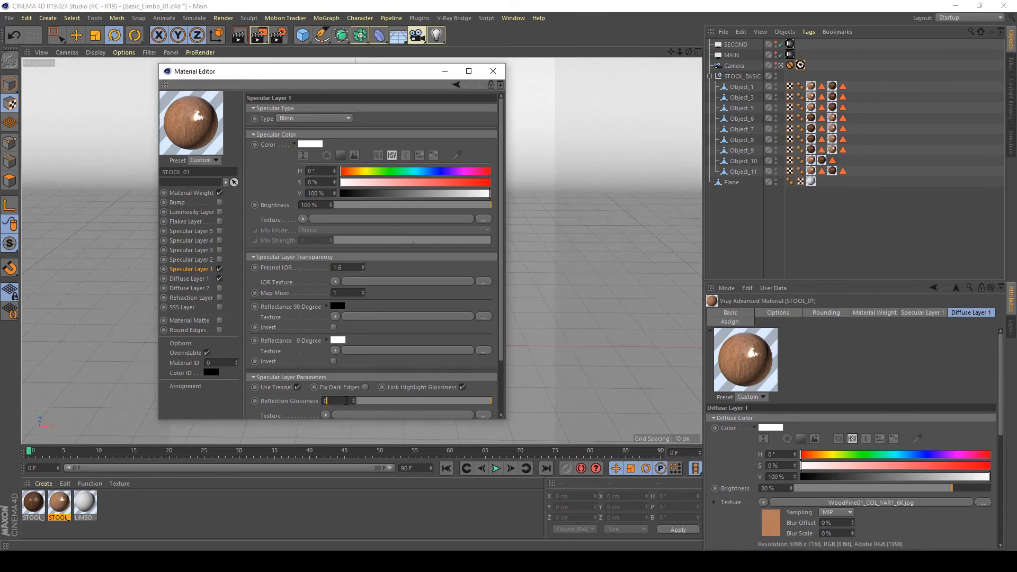
type("0.9")
key("Return")
double_click(328, 206)
type("50")
key("Return")
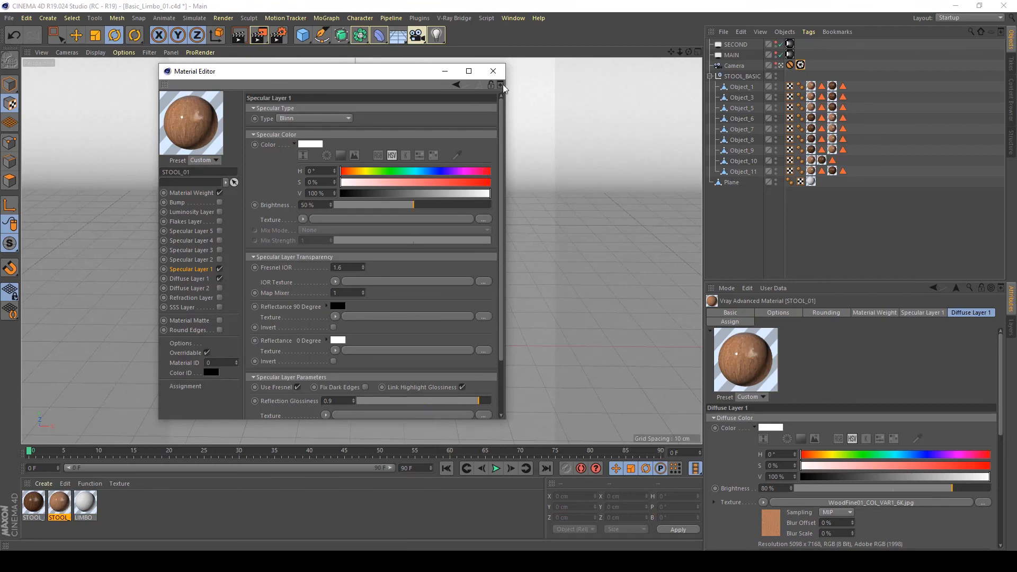
left_click(492, 70)
key("ctrl+s")
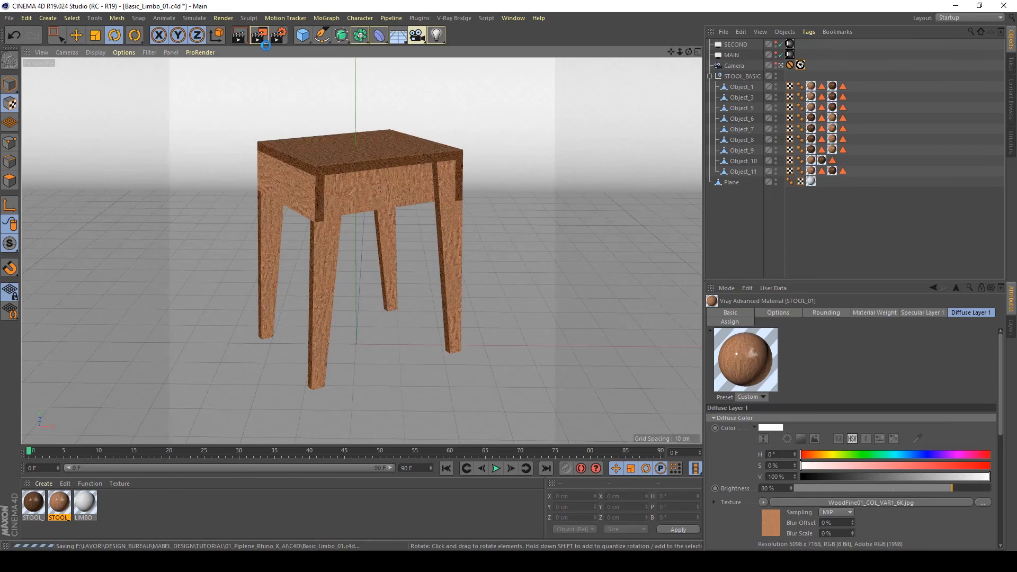
Step: Set the V-Ray physical camera's Film ISO to 400, save the scene and render it to the Picture Viewer
left_click(799, 65)
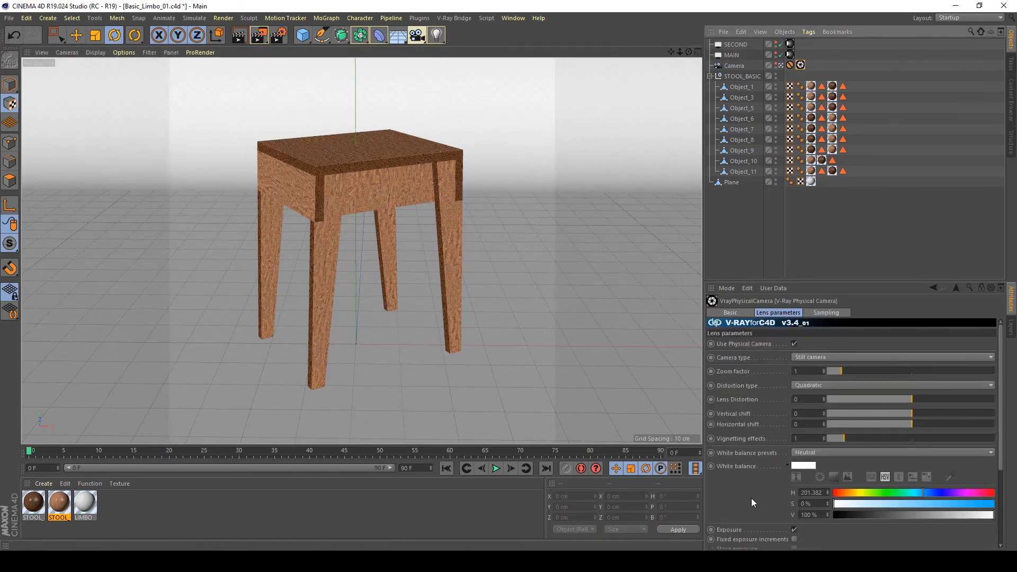
scroll(751, 497, "down", 5)
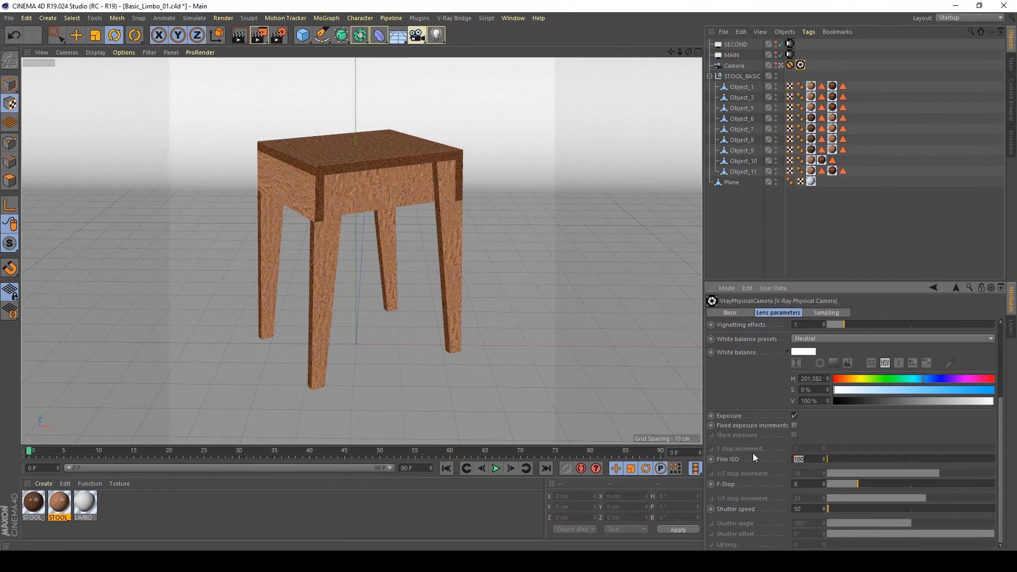
type("400")
key("ctrl+s")
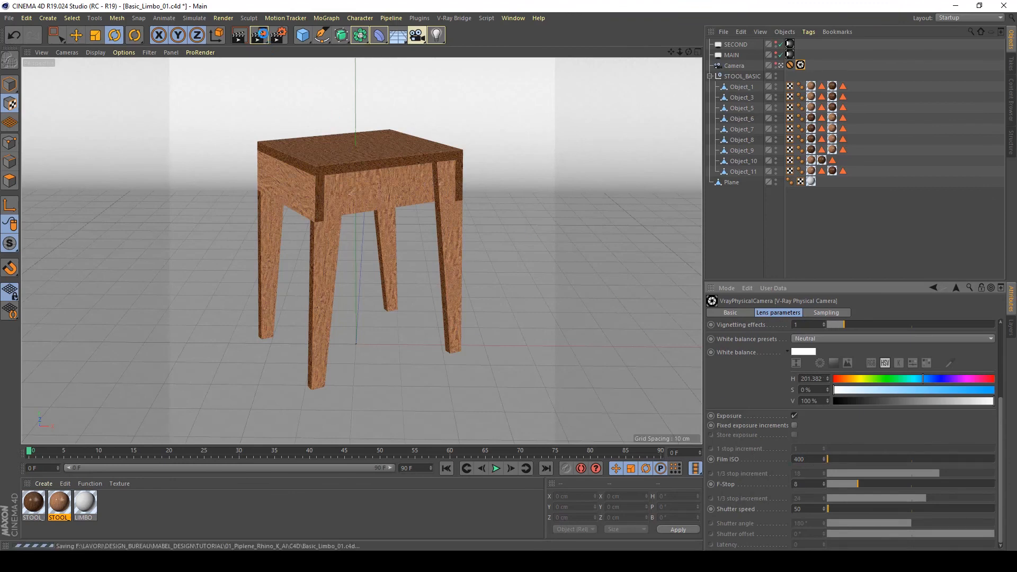
left_click(263, 36)
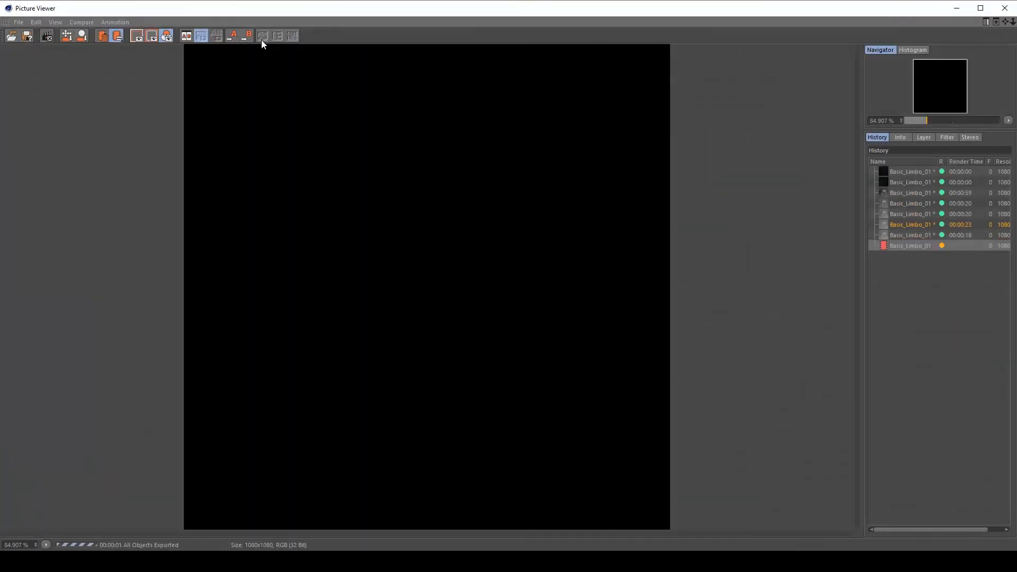